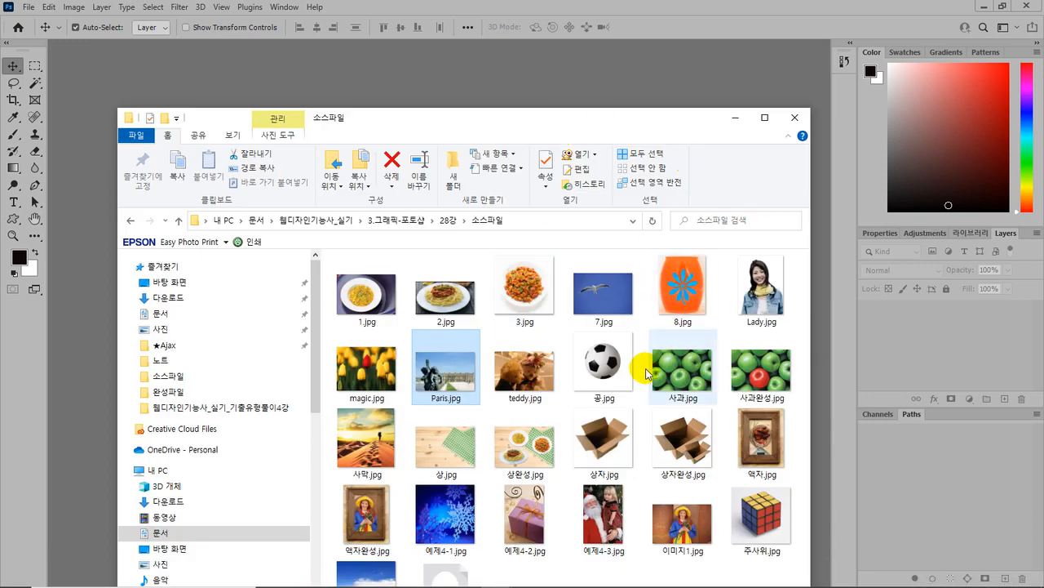
Open 프레임.psd and 사막.jpg together from the 소스파일 folder in Photoshop
{"action": "left_click_drag", "start_coordinate": [582, 123], "coordinate": [676, 28]}
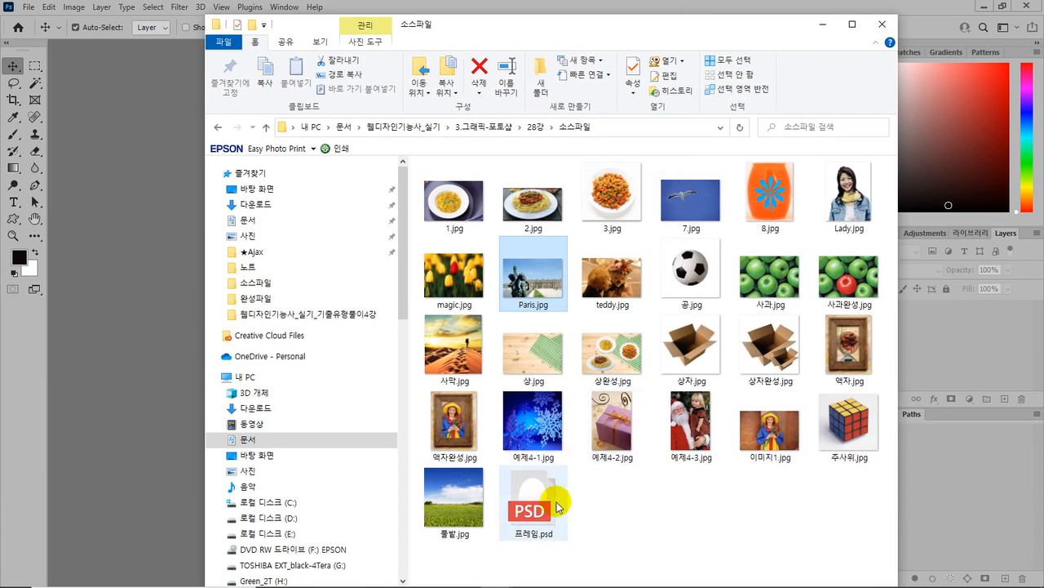
{"action": "left_click", "coordinate": [539, 527]}
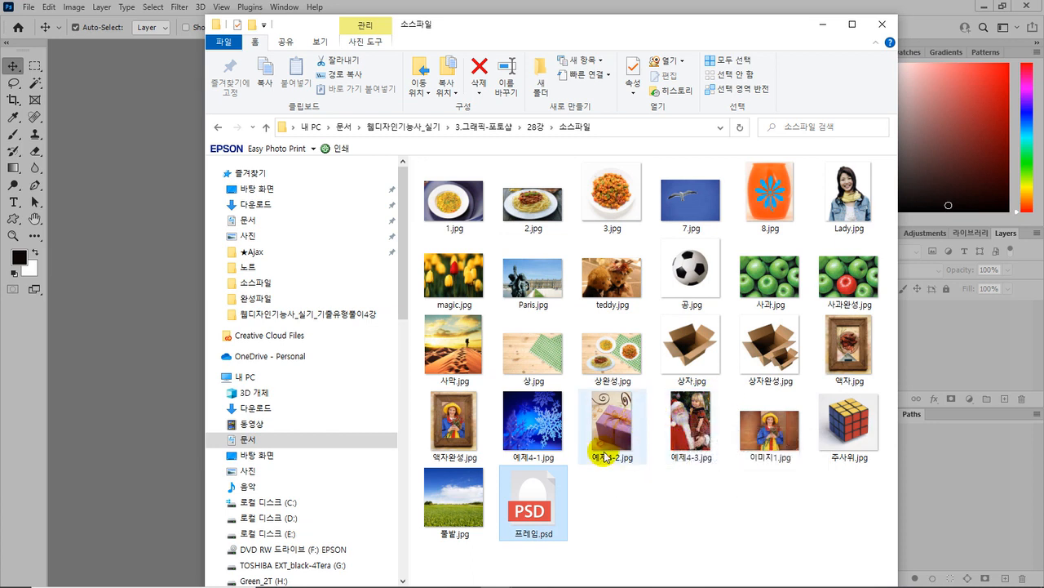
{"action": "left_click", "coordinate": [438, 363], "text": "ctrl"}
{"action": "left_click_drag", "start_coordinate": [536, 514], "coordinate": [159, 382]}
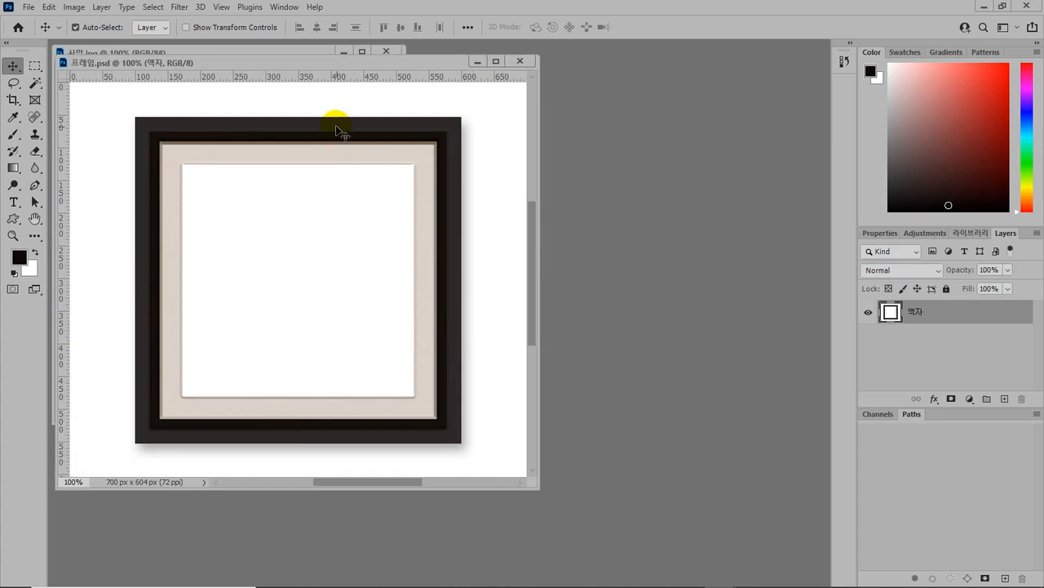
Arrange the desert photo's window beside the frame document and float the Layers panel next to it
{"action": "left_click", "coordinate": [313, 49]}
{"action": "left_click_drag", "start_coordinate": [311, 49], "coordinate": [639, 99]}
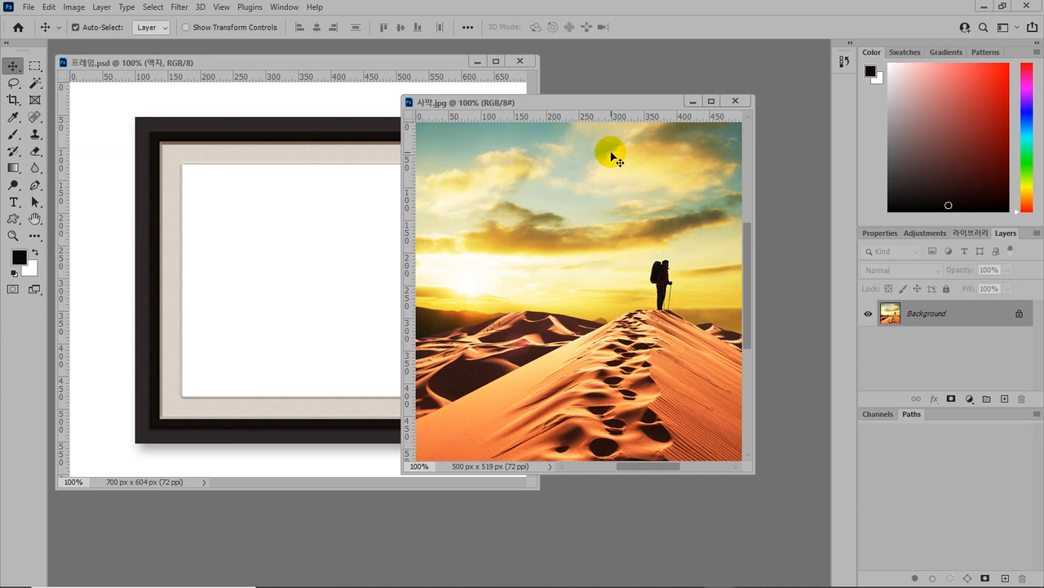
{"action": "left_click_drag", "start_coordinate": [1002, 232], "coordinate": [782, 74]}
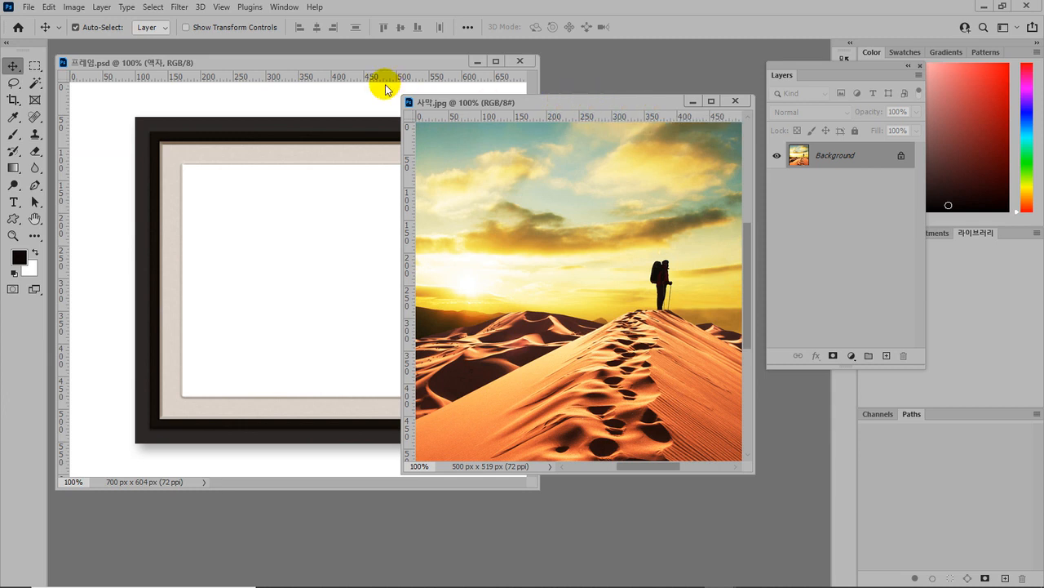
Examine the layers of 프레임.psd and 사막.jpg and compare the two source files
{"action": "left_click", "coordinate": [249, 63]}
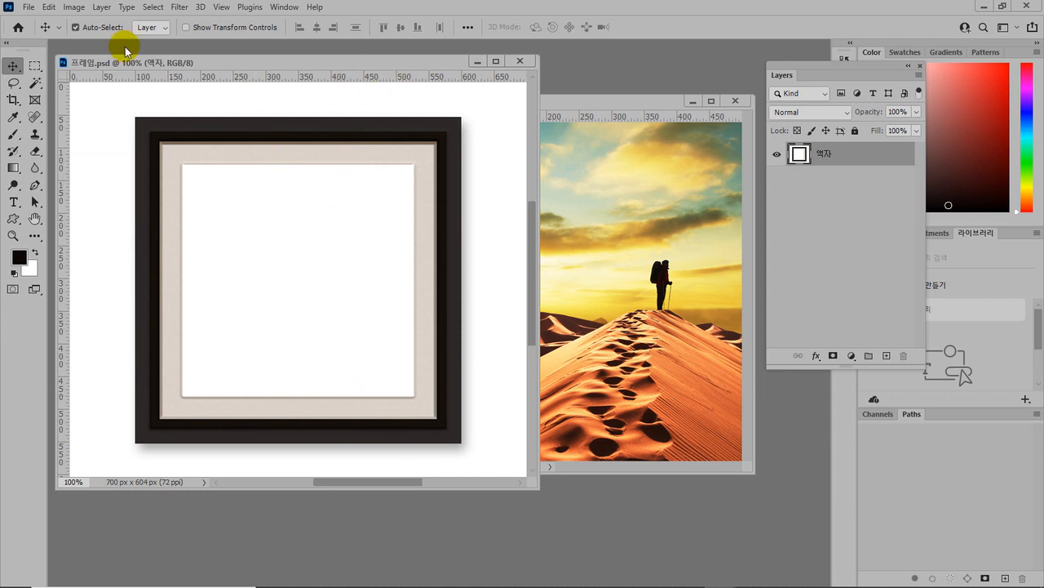
{"action": "left_click", "coordinate": [562, 102]}
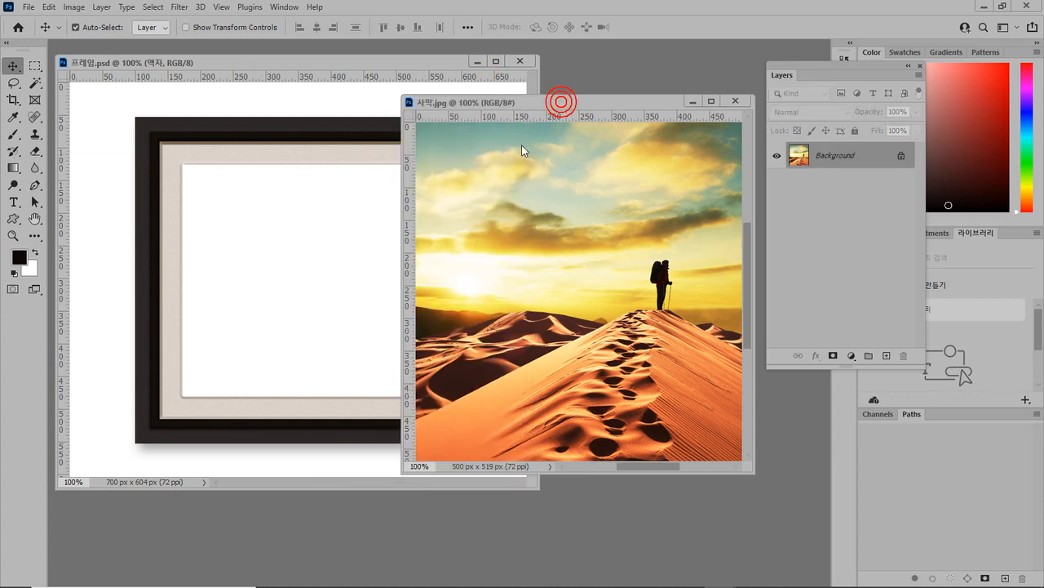
{"action": "left_click", "coordinate": [349, 62]}
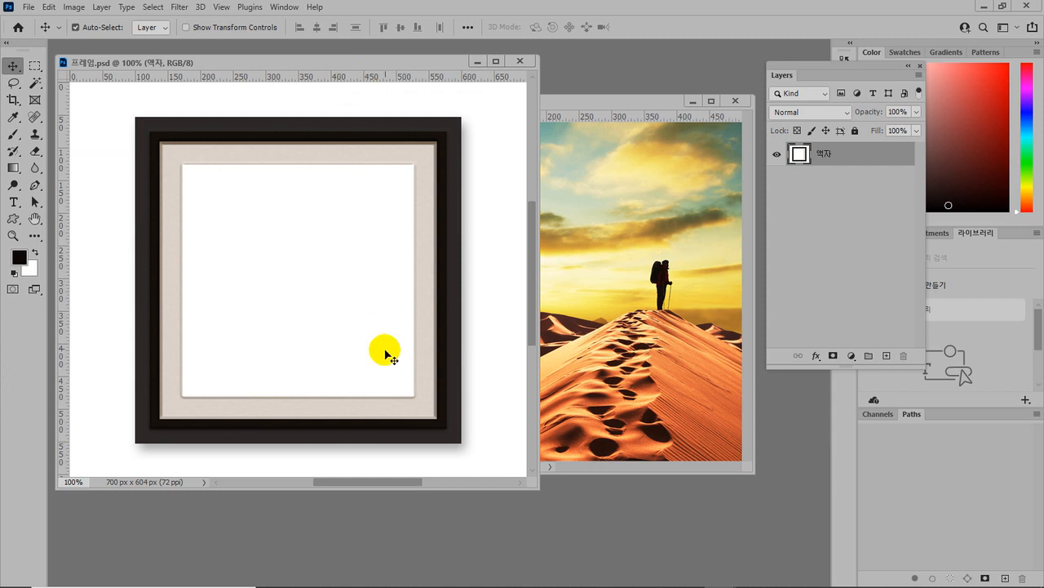
{"action": "mouse_move", "coordinate": [572, 584]}
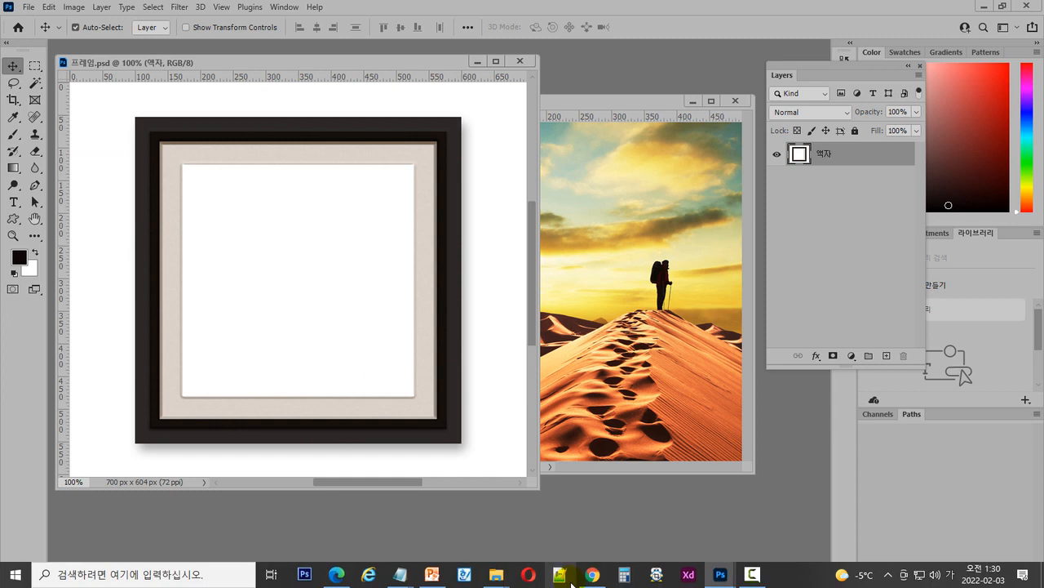
{"action": "mouse_move", "coordinate": [499, 573]}
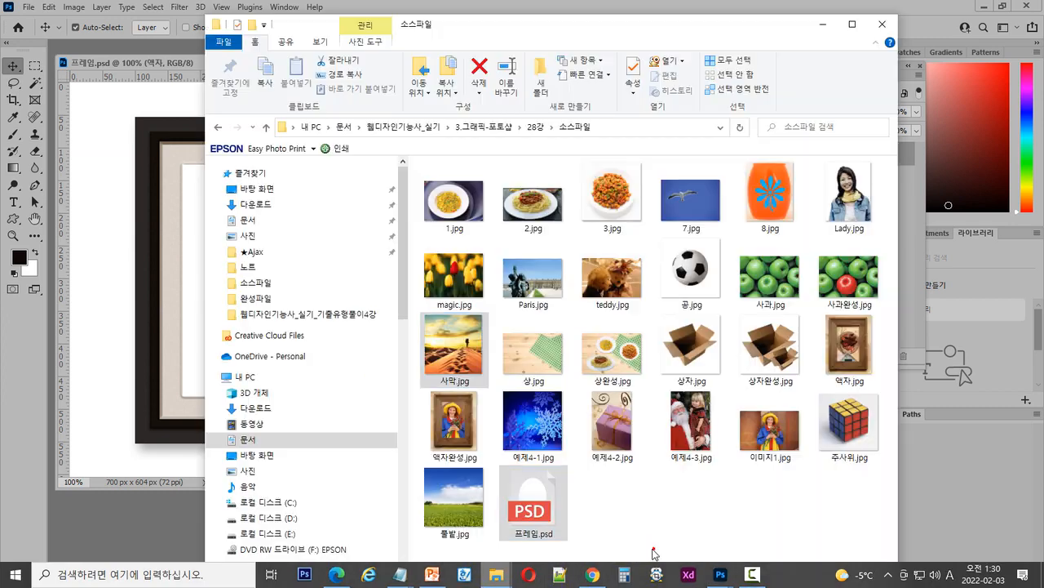
{"action": "left_click", "coordinate": [627, 549]}
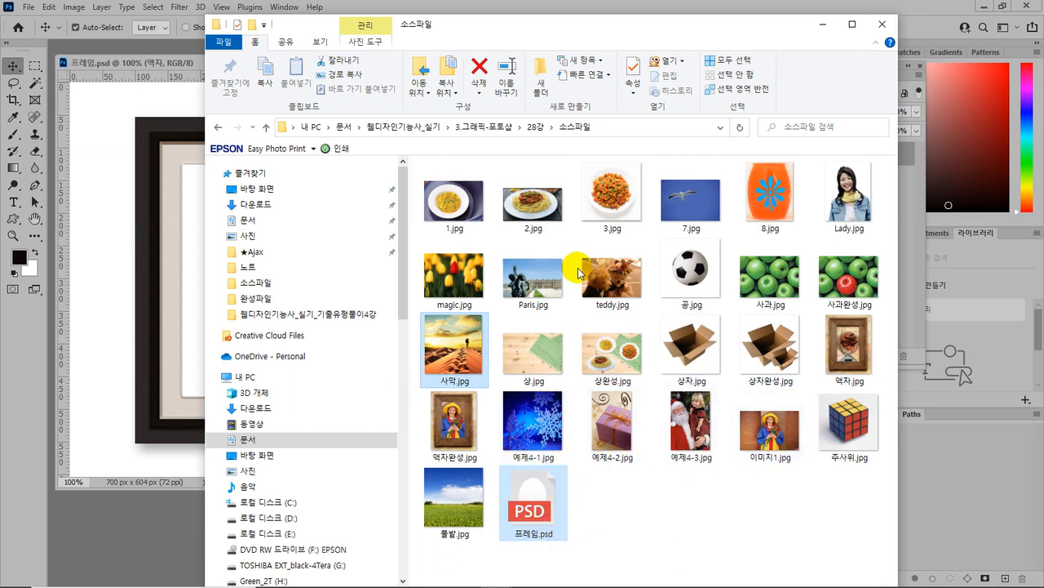
{"action": "left_click", "coordinate": [820, 24]}
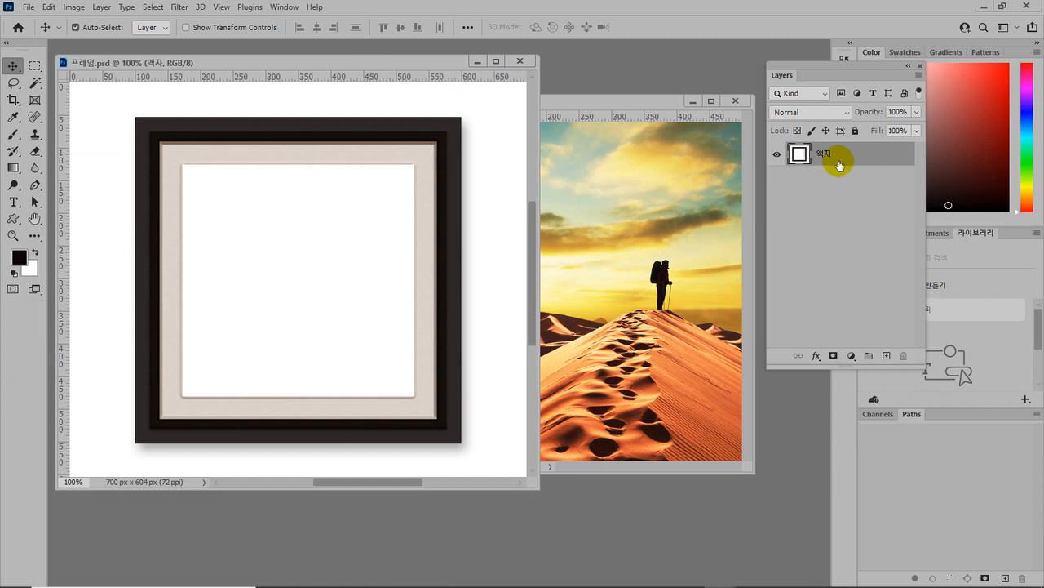
{"action": "left_click", "coordinate": [626, 106]}
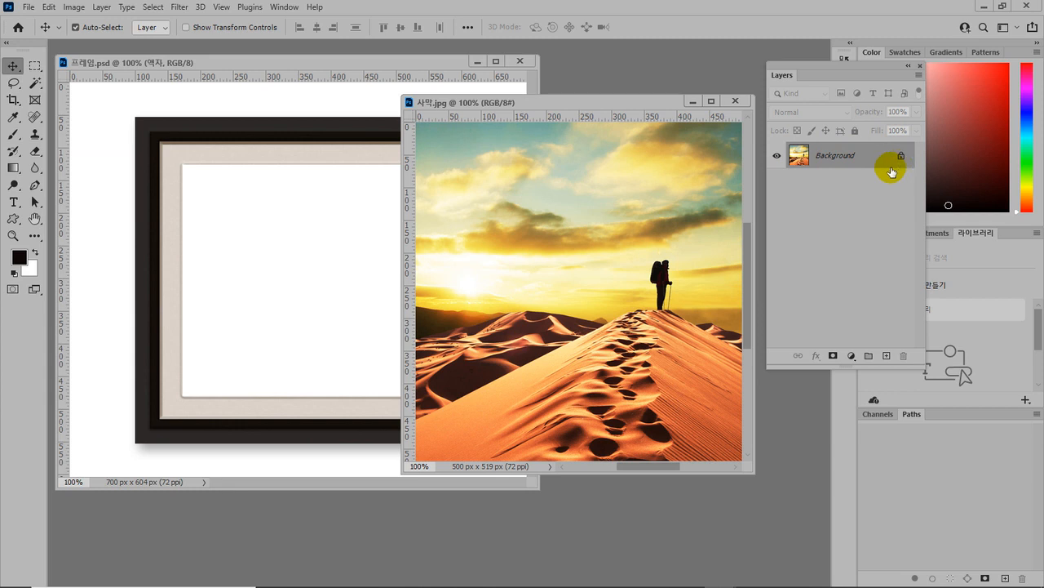
{"action": "left_click_drag", "start_coordinate": [644, 102], "coordinate": [612, 57]}
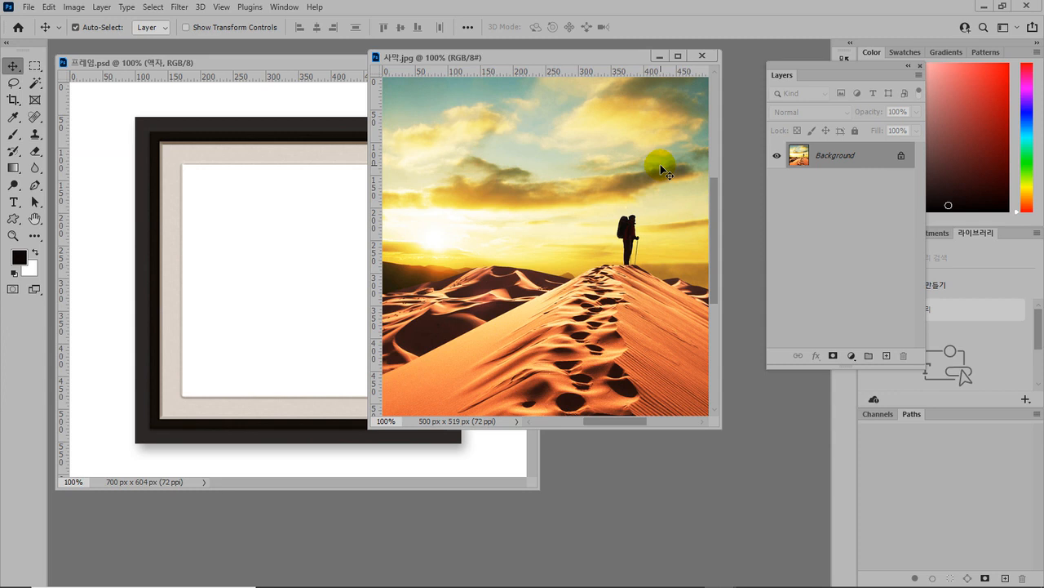
{"action": "left_click", "coordinate": [239, 65]}
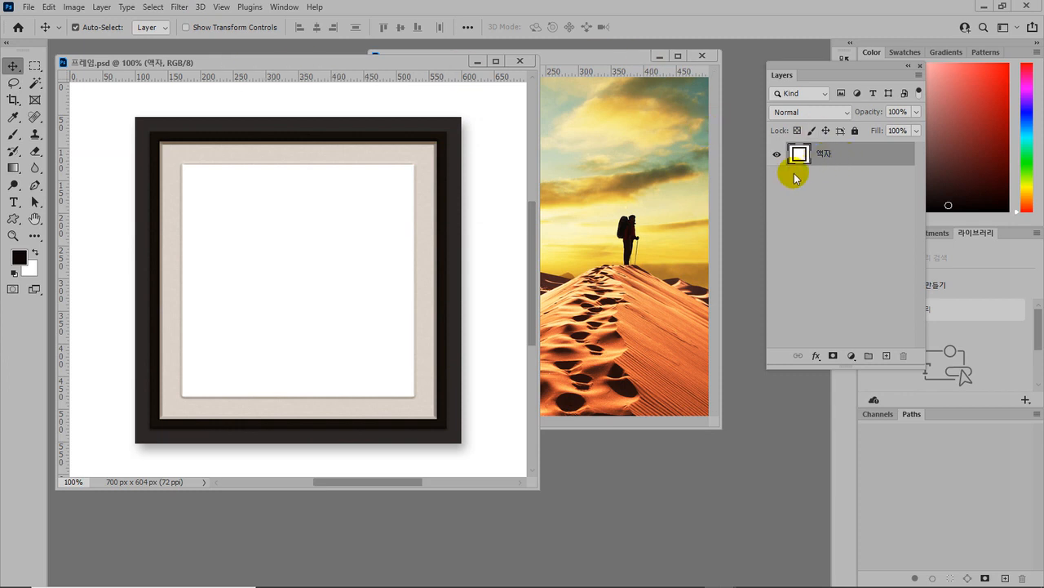
{"action": "mouse_move", "coordinate": [832, 160]}
{"action": "left_mouse_down"}
{"action": "mouse_move", "coordinate": [808, 163]}
{"action": "mouse_move", "coordinate": [843, 147]}
{"action": "mouse_move", "coordinate": [836, 171]}
{"action": "left_mouse_up"}
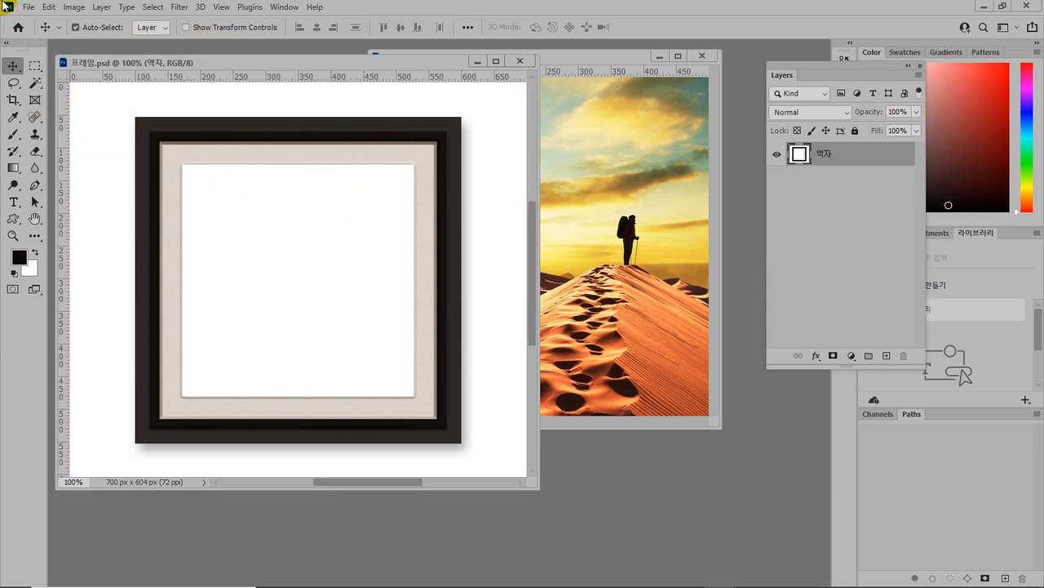
Select the white inner area of the picture frame in 프레임.psd with the Rectangular Marquee tool
{"action": "left_click", "coordinate": [35, 65]}
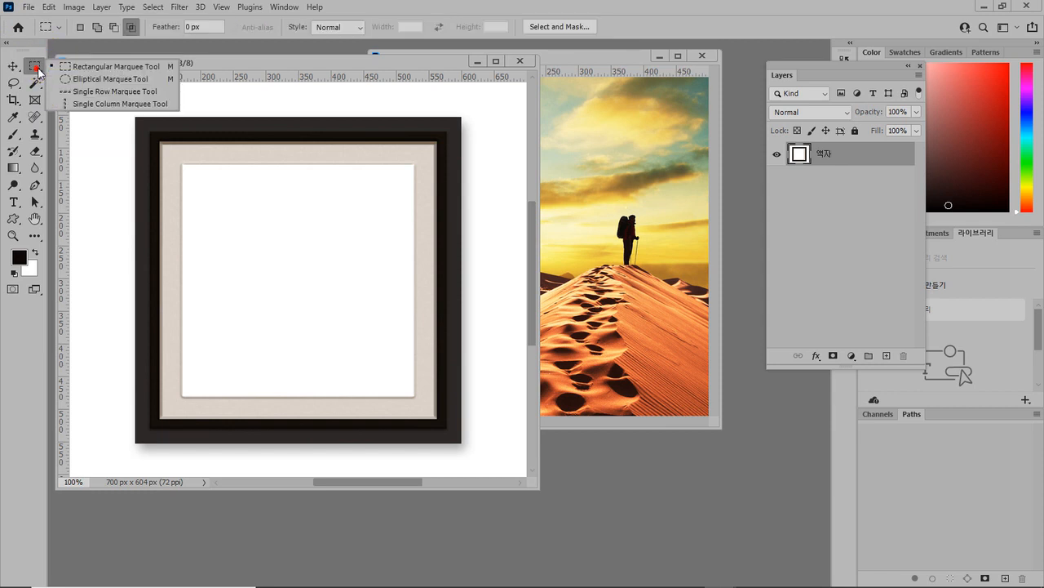
{"action": "left_click", "coordinate": [87, 72]}
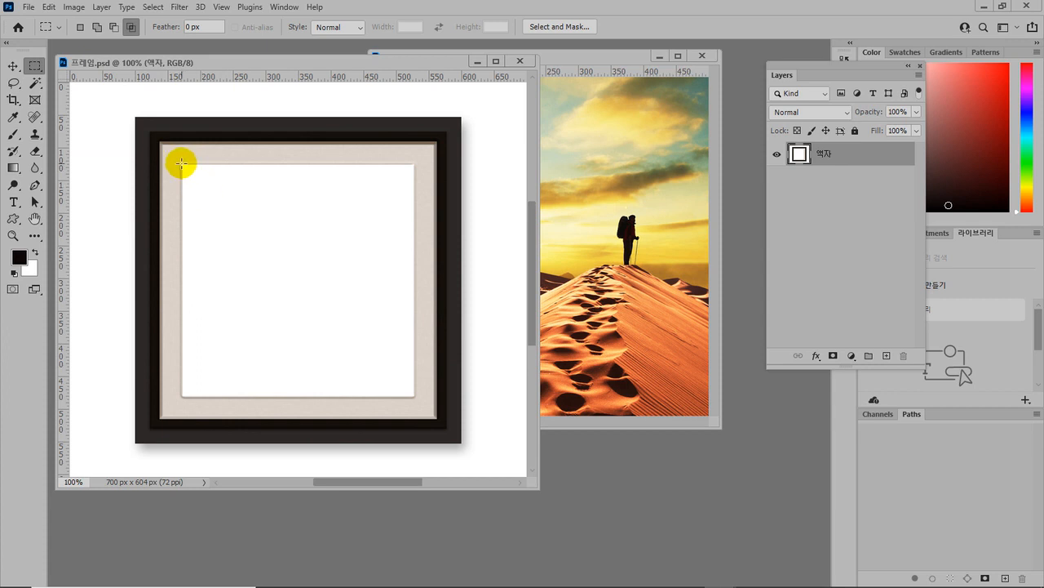
{"action": "left_click_drag", "start_coordinate": [181, 163], "coordinate": [415, 396]}
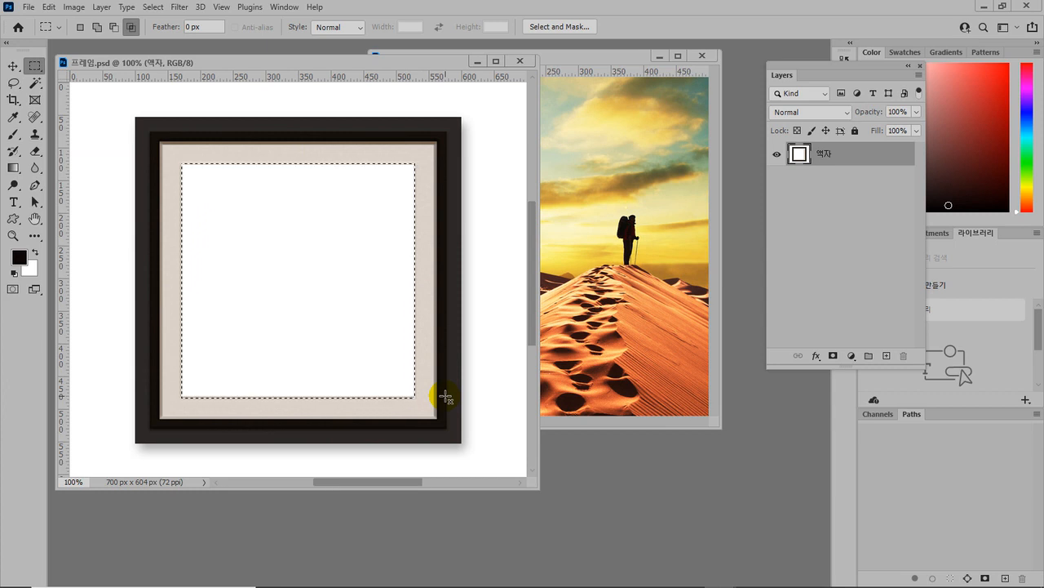
{"action": "mouse_move", "coordinate": [386, 243]}
{"action": "left_mouse_down"}
{"action": "mouse_move", "coordinate": [490, 201]}
{"action": "mouse_move", "coordinate": [496, 210]}
{"action": "mouse_move", "coordinate": [521, 191]}
{"action": "mouse_move", "coordinate": [517, 209]}
{"action": "mouse_move", "coordinate": [541, 194]}
{"action": "mouse_move", "coordinate": [539, 222]}
{"action": "mouse_move", "coordinate": [566, 197]}
{"action": "mouse_move", "coordinate": [574, 212]}
{"action": "mouse_move", "coordinate": [589, 204]}
{"action": "mouse_move", "coordinate": [597, 229]}
{"action": "mouse_move", "coordinate": [618, 200]}
{"action": "mouse_move", "coordinate": [638, 196]}
{"action": "mouse_move", "coordinate": [644, 226]}
{"action": "mouse_move", "coordinate": [664, 202]}
{"action": "mouse_move", "coordinate": [698, 224]}
{"action": "left_mouse_up"}
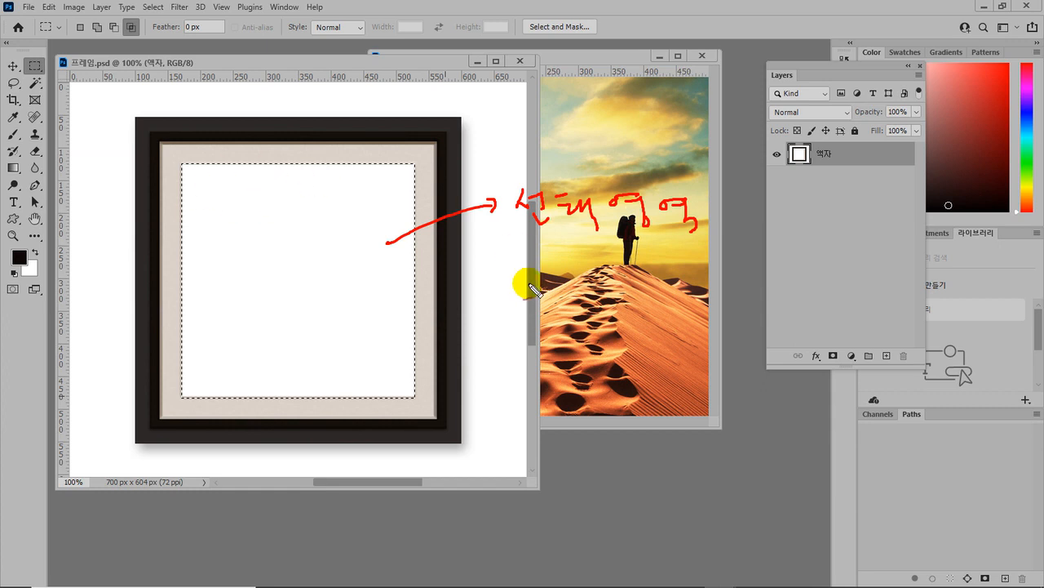
{"action": "left_click_drag", "start_coordinate": [537, 263], "coordinate": [552, 276]}
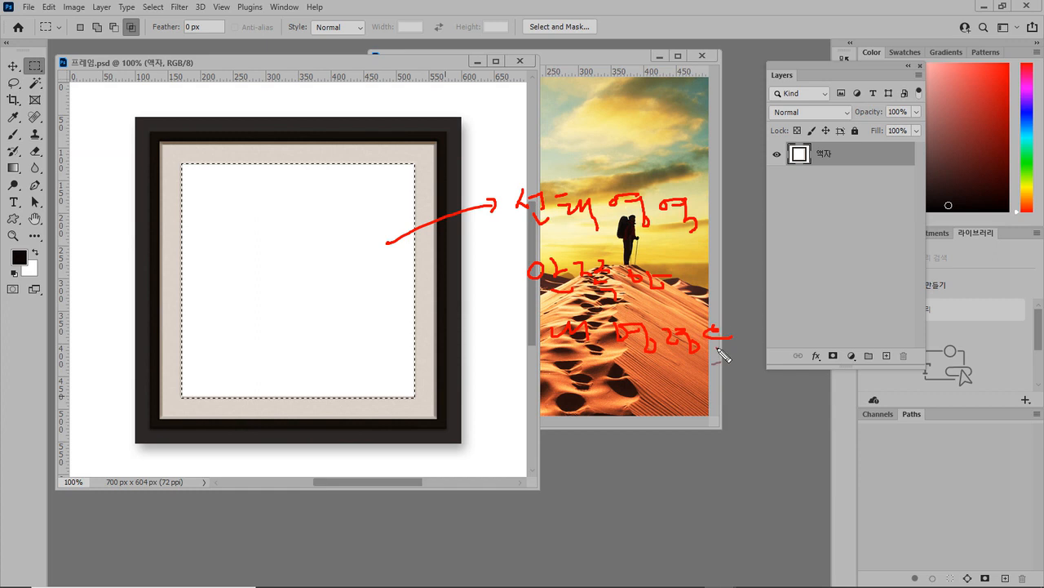
{"action": "left_click_drag", "start_coordinate": [681, 386], "coordinate": [730, 407]}
{"action": "mouse_move", "coordinate": [702, 420]}
{"action": "left_mouse_down"}
{"action": "mouse_move", "coordinate": [731, 409]}
{"action": "mouse_move", "coordinate": [775, 426]}
{"action": "left_mouse_up"}
{"action": "left_click_drag", "start_coordinate": [784, 407], "coordinate": [781, 436]}
{"action": "left_click_drag", "start_coordinate": [783, 421], "coordinate": [805, 419]}
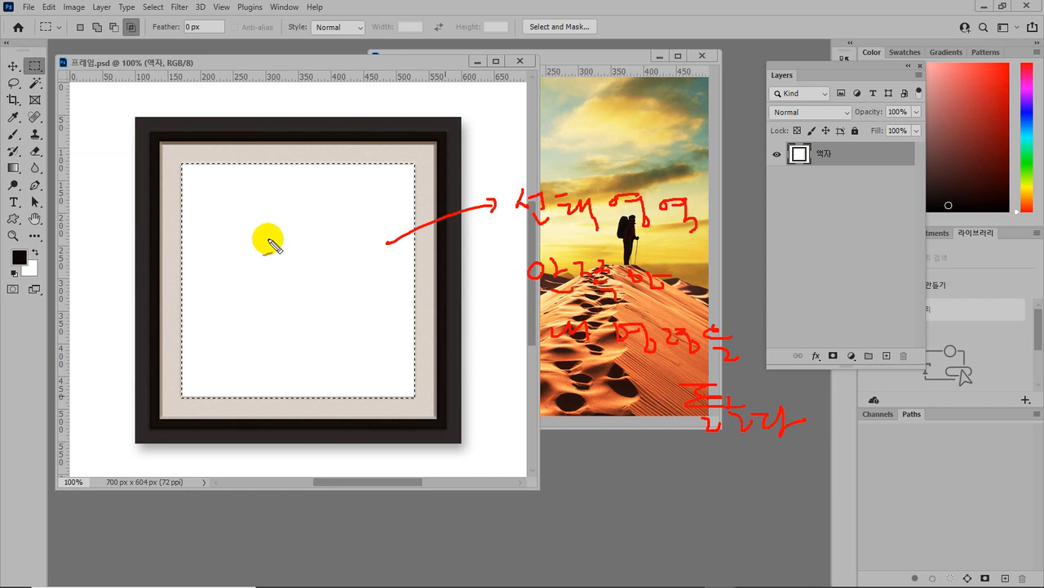
{"action": "mouse_move", "coordinate": [280, 238]}
{"action": "left_mouse_down"}
{"action": "mouse_move", "coordinate": [275, 219]}
{"action": "mouse_move", "coordinate": [288, 235]}
{"action": "left_mouse_up"}
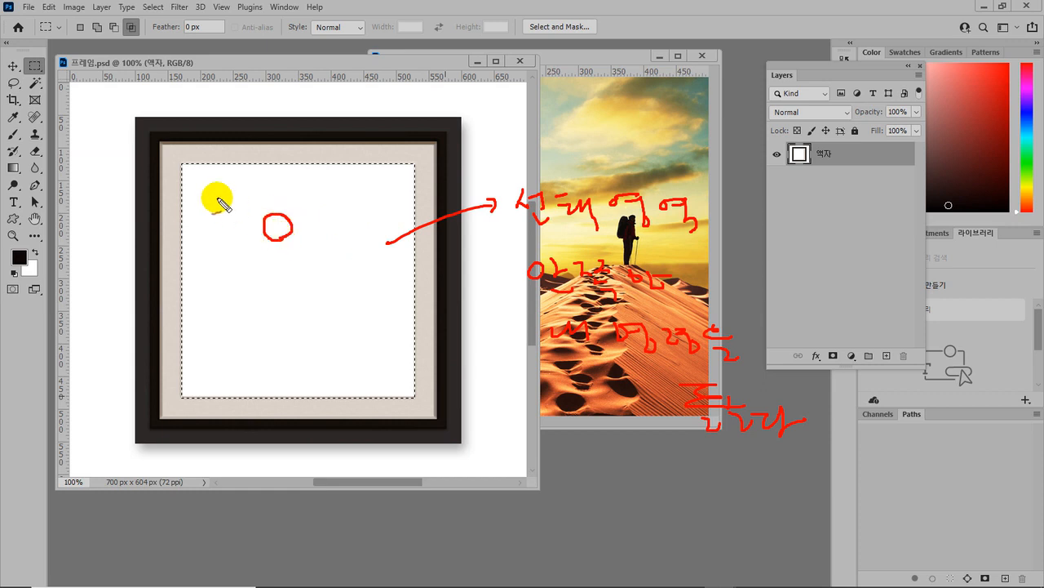
{"action": "mouse_move", "coordinate": [99, 202]}
{"action": "left_mouse_down"}
{"action": "mouse_move", "coordinate": [122, 228]}
{"action": "mouse_move", "coordinate": [101, 228]}
{"action": "left_mouse_up"}
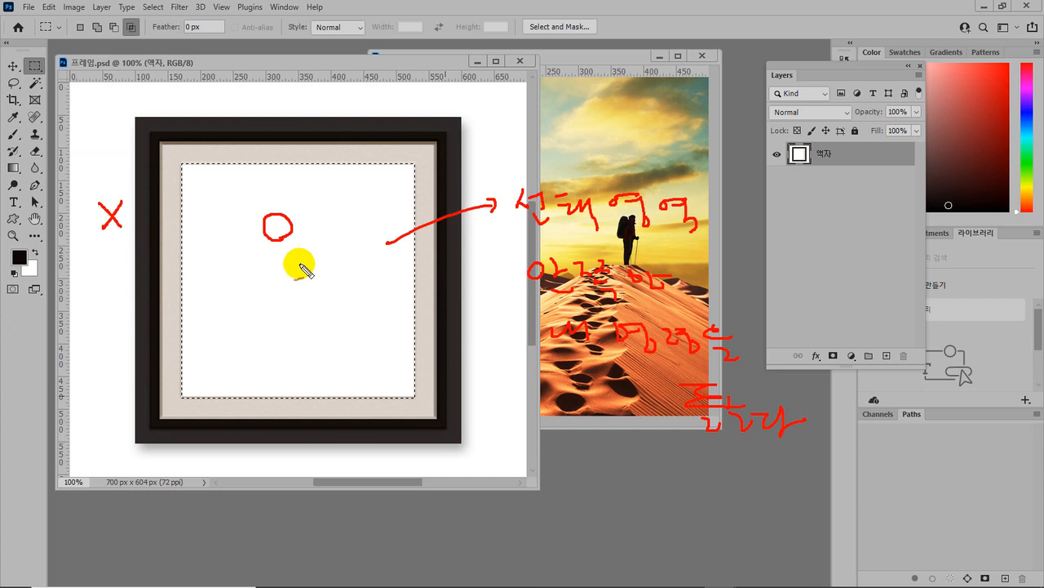
{"action": "key", "text": "Escape"}
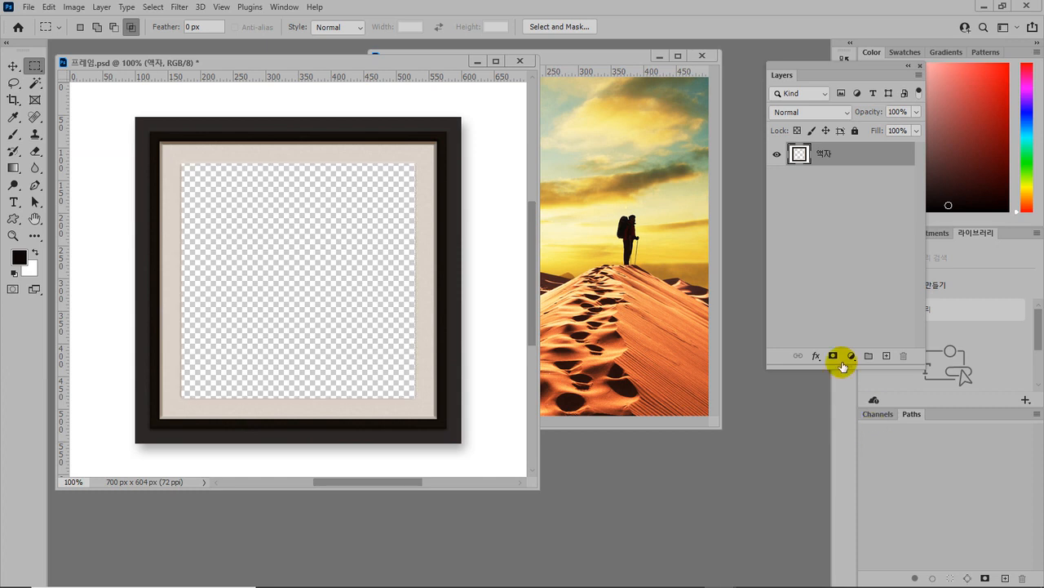
{"action": "mouse_move", "coordinate": [519, 193]}
{"action": "left_mouse_down"}
{"action": "mouse_move", "coordinate": [502, 218]}
{"action": "mouse_move", "coordinate": [533, 206]}
{"action": "mouse_move", "coordinate": [539, 227]}
{"action": "mouse_move", "coordinate": [524, 217]}
{"action": "mouse_move", "coordinate": [552, 220]}
{"action": "mouse_move", "coordinate": [586, 197]}
{"action": "mouse_move", "coordinate": [584, 224]}
{"action": "mouse_move", "coordinate": [642, 197]}
{"action": "mouse_move", "coordinate": [673, 211]}
{"action": "mouse_move", "coordinate": [681, 187]}
{"action": "mouse_move", "coordinate": [668, 209]}
{"action": "left_mouse_up"}
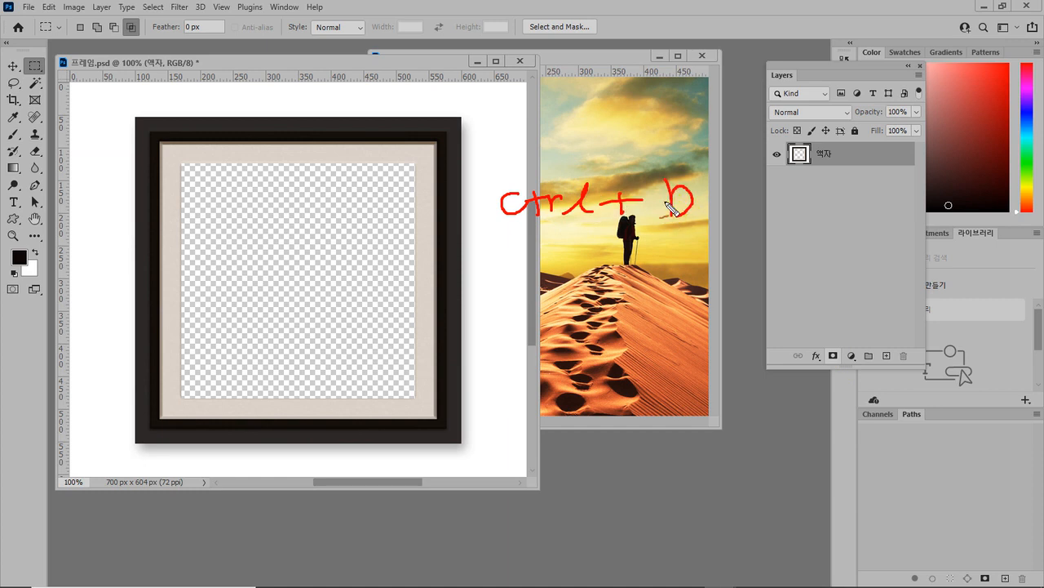
{"action": "left_click_drag", "start_coordinate": [512, 230], "coordinate": [693, 236]}
{"action": "mouse_move", "coordinate": [552, 285]}
{"action": "left_mouse_down"}
{"action": "mouse_move", "coordinate": [580, 289]}
{"action": "mouse_move", "coordinate": [569, 319]}
{"action": "mouse_move", "coordinate": [587, 301]}
{"action": "mouse_move", "coordinate": [645, 329]}
{"action": "mouse_move", "coordinate": [649, 314]}
{"action": "mouse_move", "coordinate": [674, 312]}
{"action": "mouse_move", "coordinate": [677, 342]}
{"action": "mouse_move", "coordinate": [684, 326]}
{"action": "mouse_move", "coordinate": [725, 314]}
{"action": "mouse_move", "coordinate": [740, 349]}
{"action": "left_mouse_up"}
{"action": "left_click_drag", "start_coordinate": [669, 368], "coordinate": [675, 379]}
{"action": "mouse_move", "coordinate": [692, 416]}
{"action": "left_mouse_down"}
{"action": "mouse_move", "coordinate": [718, 408]}
{"action": "mouse_move", "coordinate": [775, 418]}
{"action": "left_mouse_up"}
{"action": "mouse_move", "coordinate": [611, 173]}
{"action": "left_mouse_down"}
{"action": "mouse_move", "coordinate": [616, 122]}
{"action": "mouse_move", "coordinate": [599, 155]}
{"action": "mouse_move", "coordinate": [666, 147]}
{"action": "left_mouse_up"}
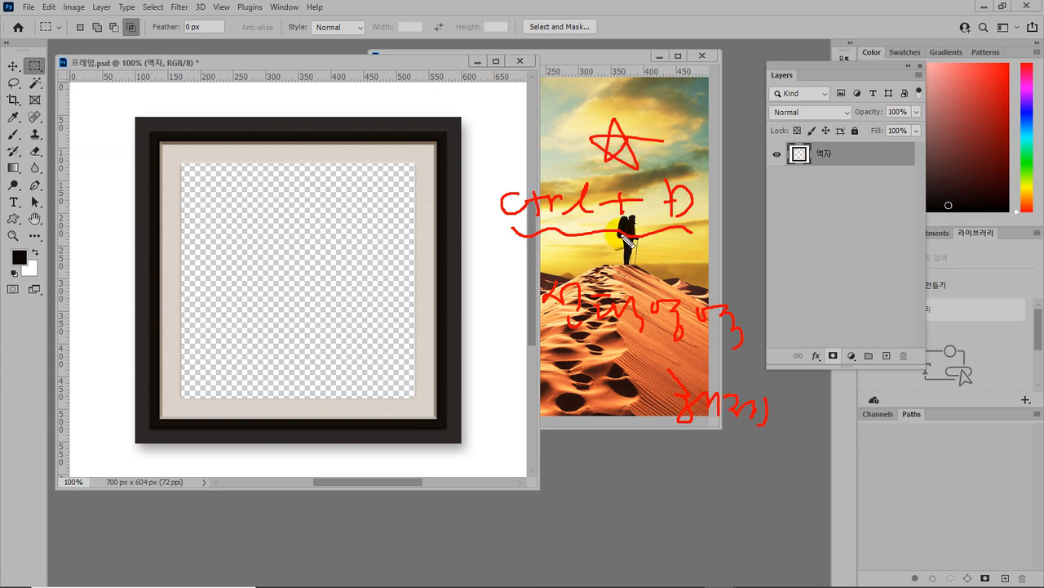
{"action": "key", "text": "Escape"}
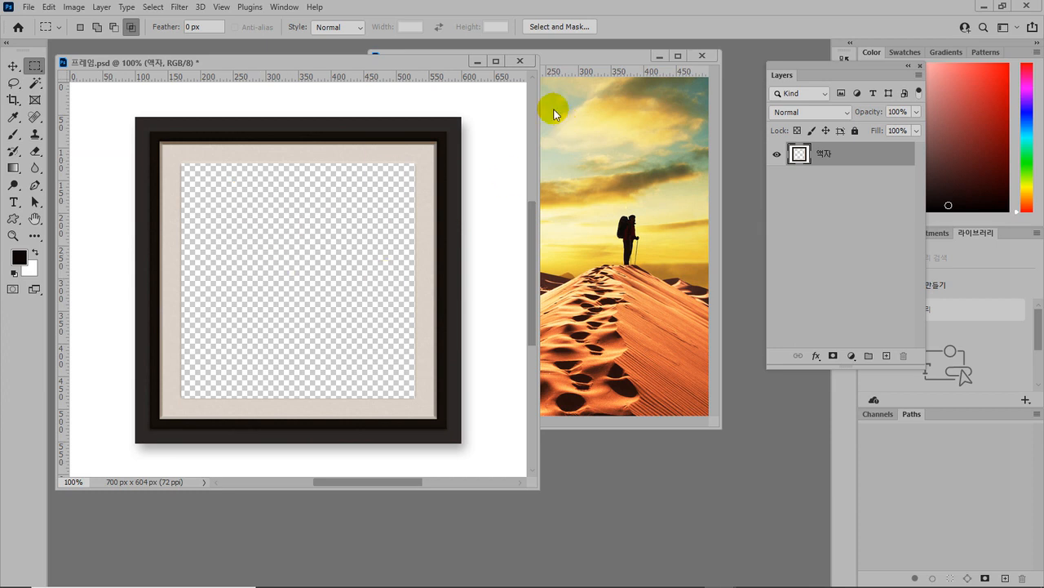
Copy the desert photo from 사막.jpg into the frame document as a new layer with the Move tool
{"action": "left_click_drag", "start_coordinate": [584, 63], "coordinate": [656, 60]}
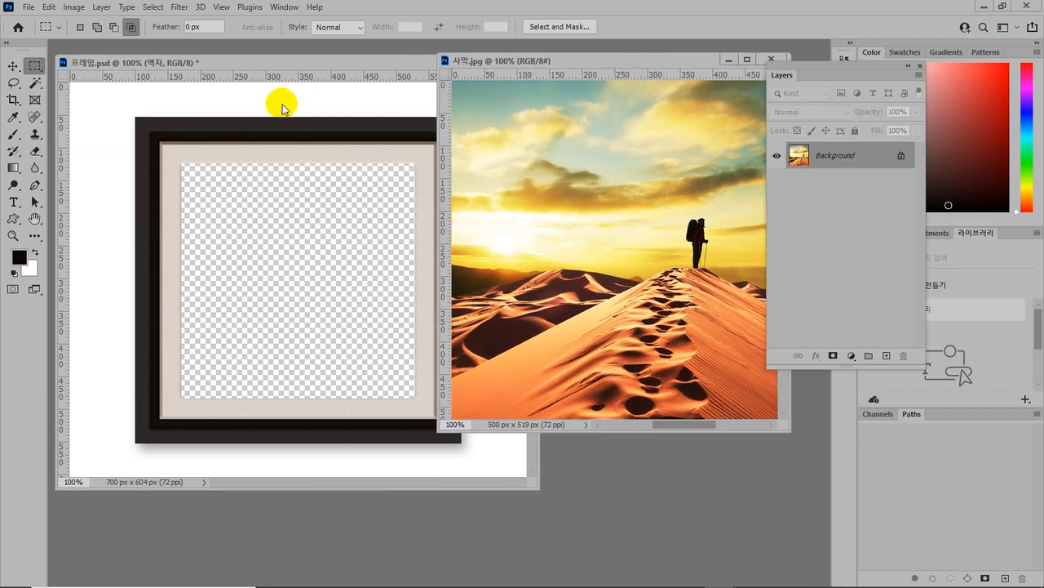
{"action": "left_click", "coordinate": [37, 68]}
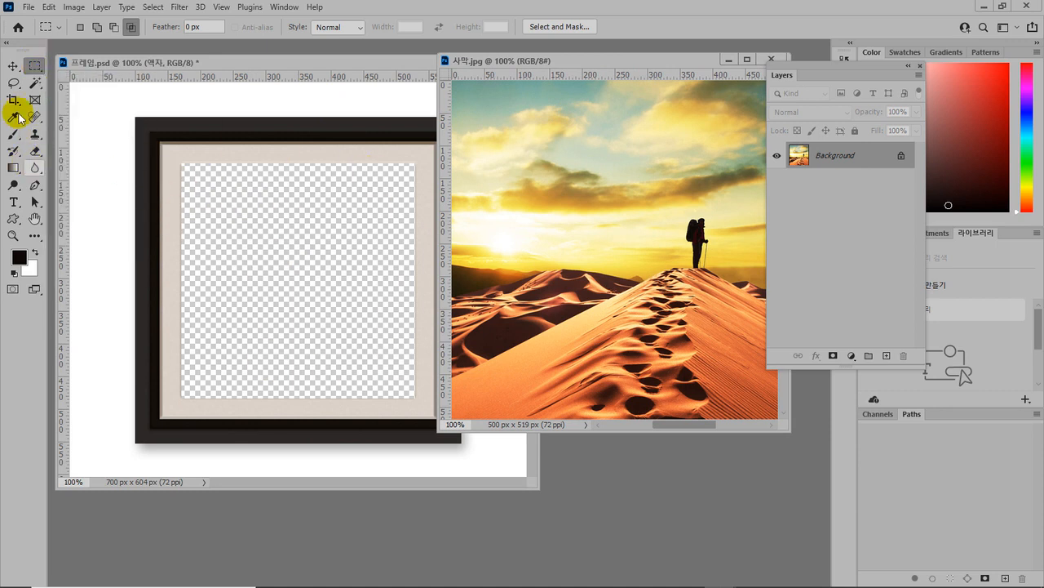
{"action": "left_click", "coordinate": [11, 68]}
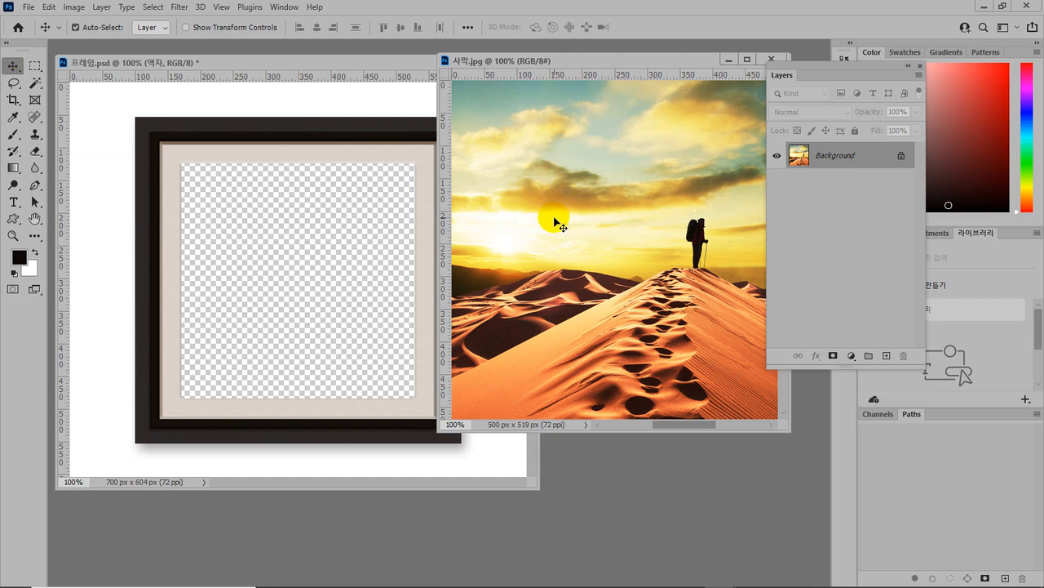
{"action": "left_click_drag", "start_coordinate": [554, 217], "coordinate": [275, 227]}
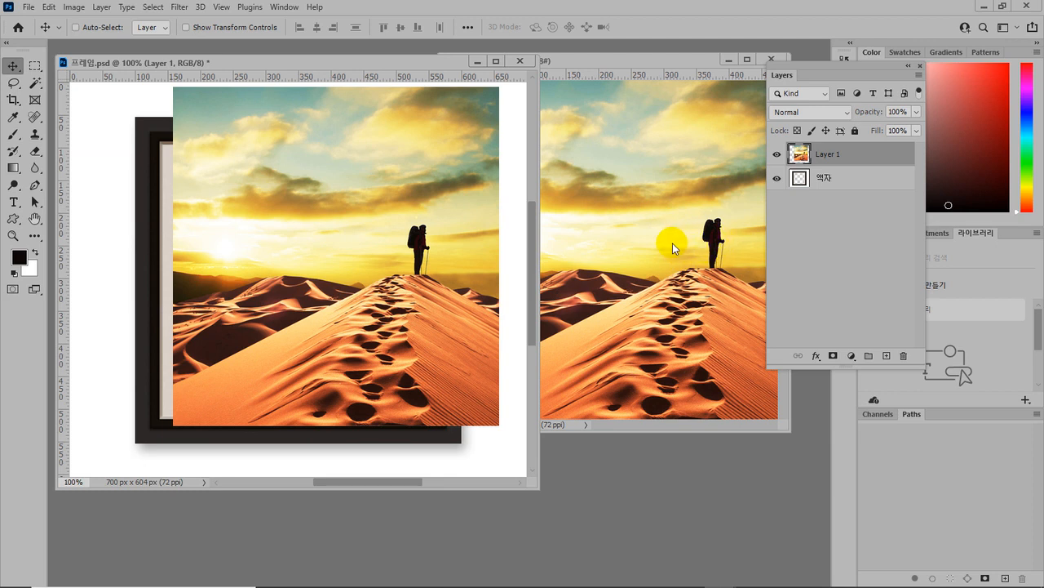
{"action": "mouse_move", "coordinate": [856, 149]}
{"action": "left_mouse_down"}
{"action": "mouse_move", "coordinate": [834, 194]}
{"action": "mouse_move", "coordinate": [782, 186]}
{"action": "mouse_move", "coordinate": [827, 170]}
{"action": "left_mouse_up"}
{"action": "mouse_move", "coordinate": [682, 199]}
{"action": "left_mouse_down"}
{"action": "mouse_move", "coordinate": [560, 226]}
{"action": "mouse_move", "coordinate": [420, 235]}
{"action": "mouse_move", "coordinate": [413, 268]}
{"action": "left_mouse_up"}
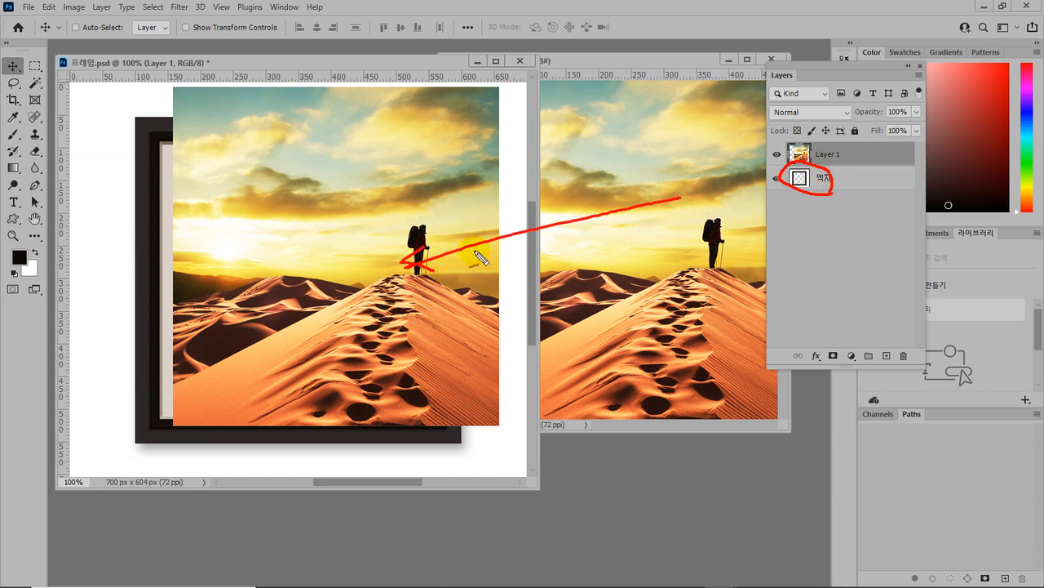
{"action": "left_click_drag", "start_coordinate": [870, 158], "coordinate": [876, 163]}
{"action": "key", "text": "Escape"}
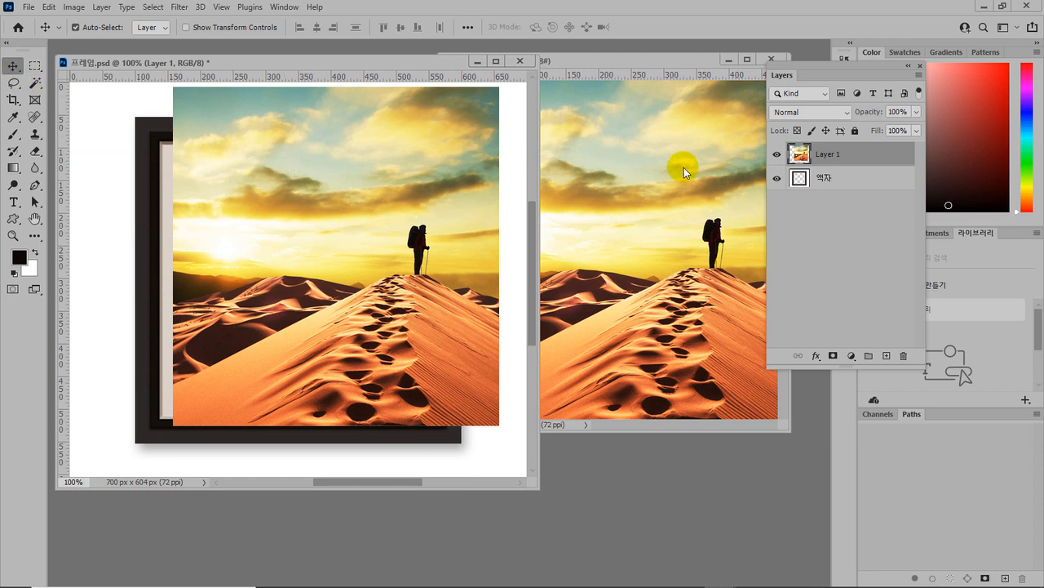
Position the desert photo over the frame's opening and place its layer below the 액자 layer
{"action": "left_click_drag", "start_coordinate": [437, 248], "coordinate": [390, 230]}
{"action": "left_click_drag", "start_coordinate": [863, 158], "coordinate": [858, 186]}
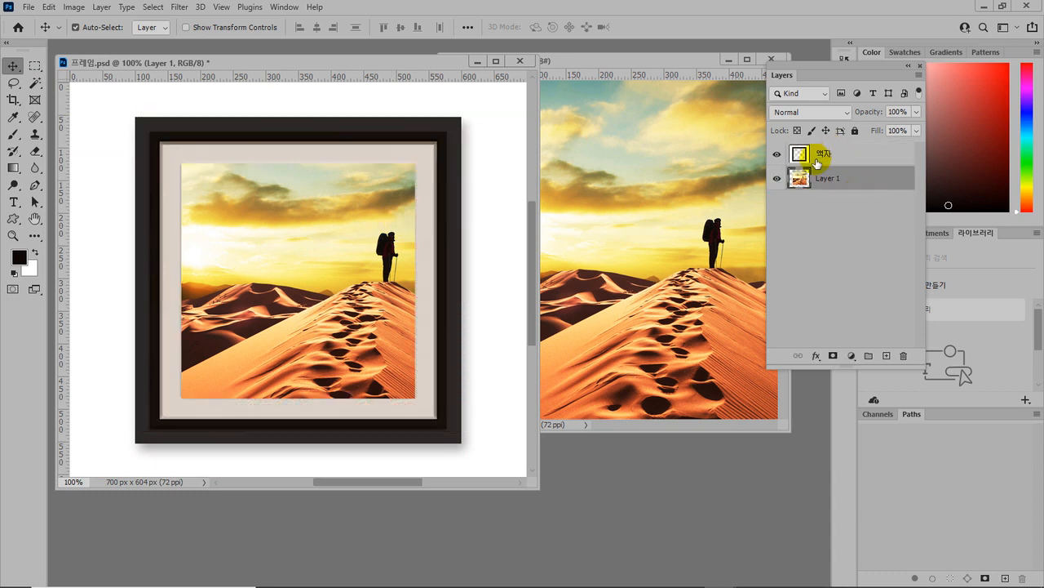
Shift the desert photo slightly left and down inside the frame opening and make the 액자 layer active
{"action": "left_click_drag", "start_coordinate": [344, 245], "coordinate": [319, 255]}
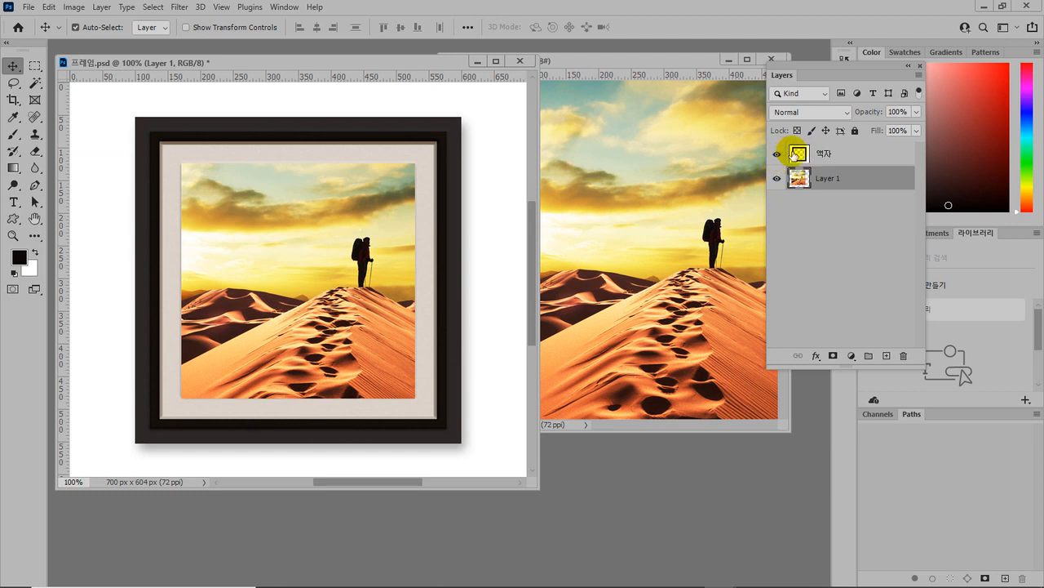
{"action": "left_click", "coordinate": [840, 154]}
{"action": "key", "text": "ctrl+shift+d"}
{"action": "mouse_move", "coordinate": [463, 136]}
{"action": "left_mouse_down"}
{"action": "mouse_move", "coordinate": [482, 146]}
{"action": "mouse_move", "coordinate": [494, 130]}
{"action": "left_mouse_up"}
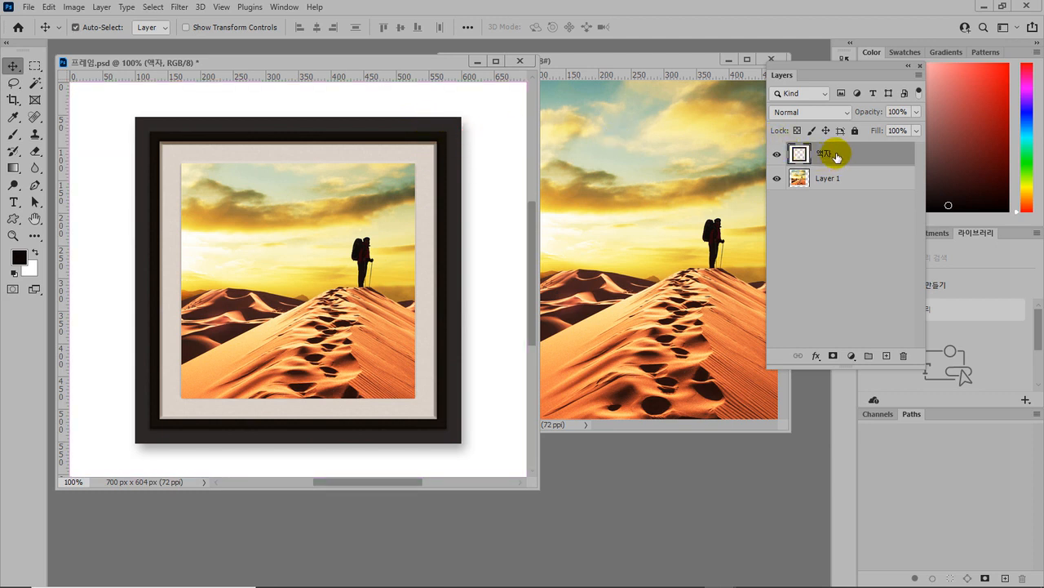
Hide and show the 액자 layer to examine how the desert photo sits behind the frame
{"action": "left_click", "coordinate": [777, 155]}
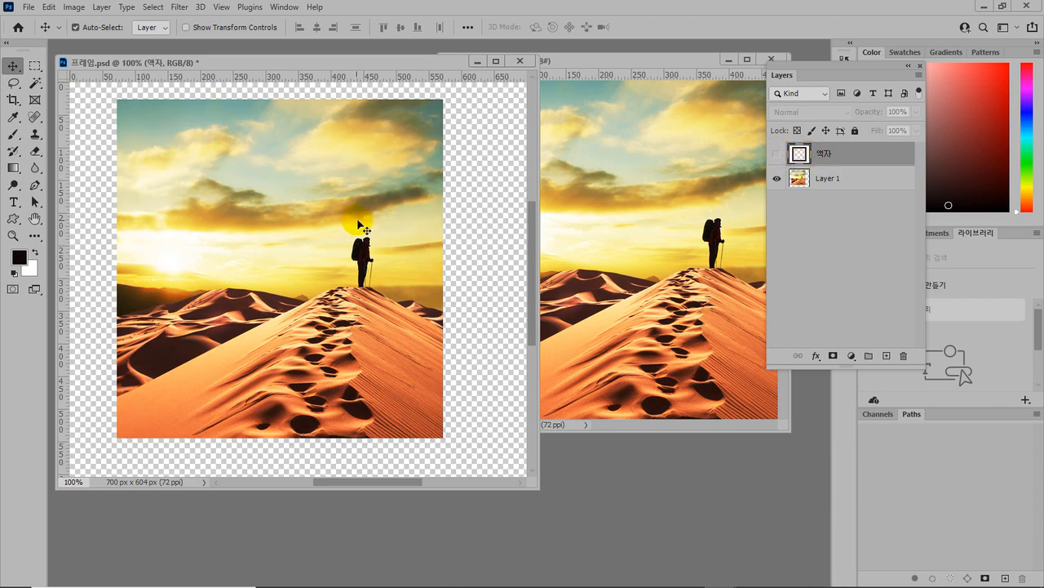
{"action": "key", "text": "ctrl+alt+d"}
{"action": "mouse_move", "coordinate": [847, 162]}
{"action": "left_mouse_down"}
{"action": "mouse_move", "coordinate": [840, 151]}
{"action": "mouse_move", "coordinate": [840, 165]}
{"action": "left_mouse_up"}
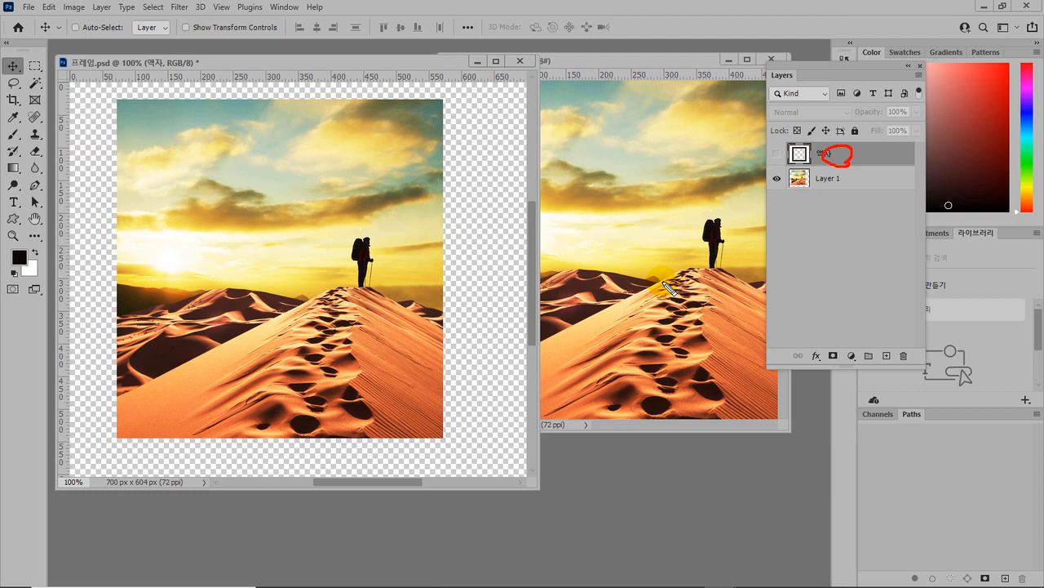
{"action": "key", "text": "Escape"}
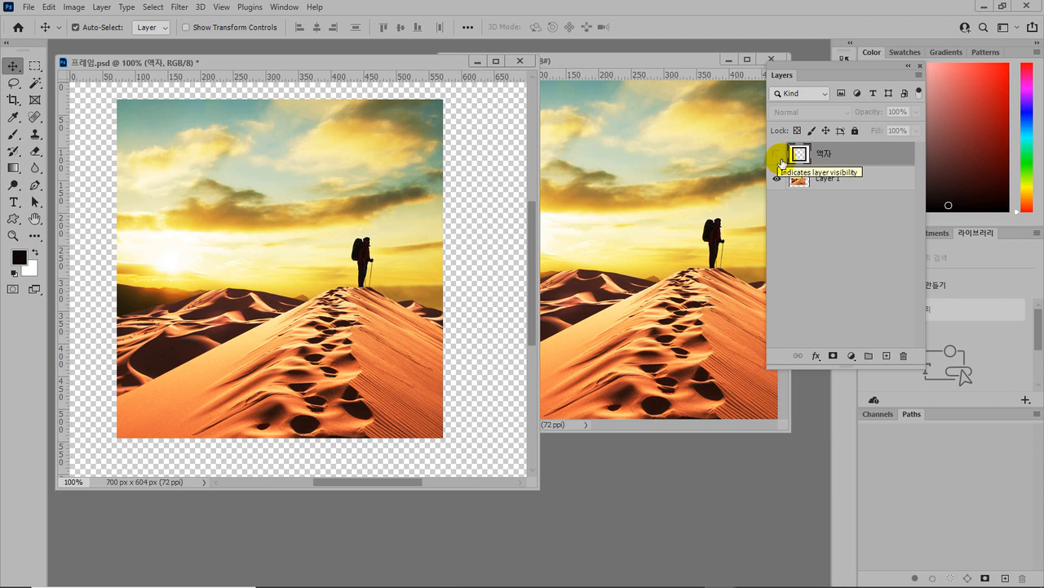
{"action": "left_click", "coordinate": [778, 155]}
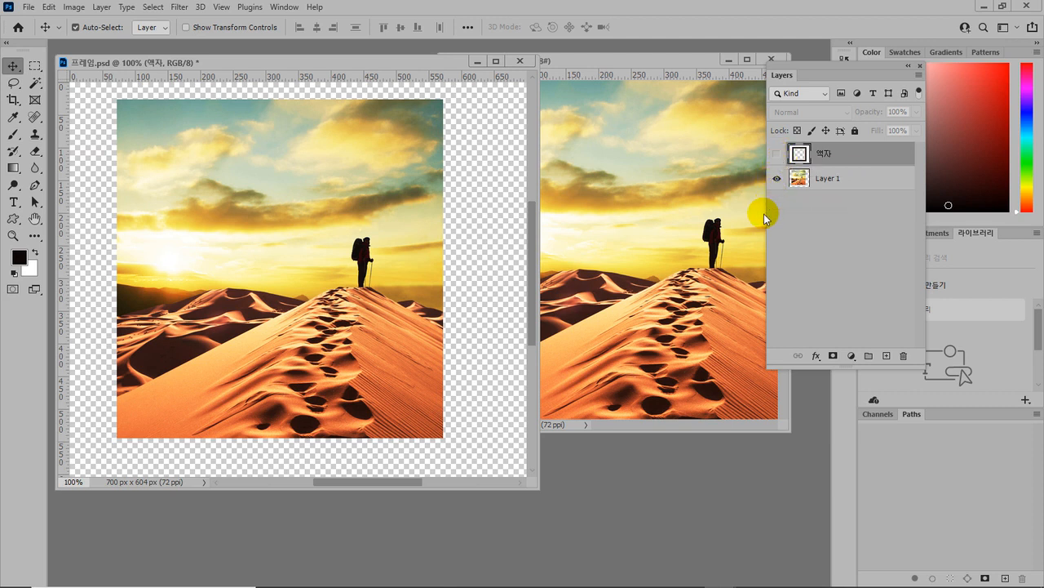
{"action": "left_click", "coordinate": [778, 155]}
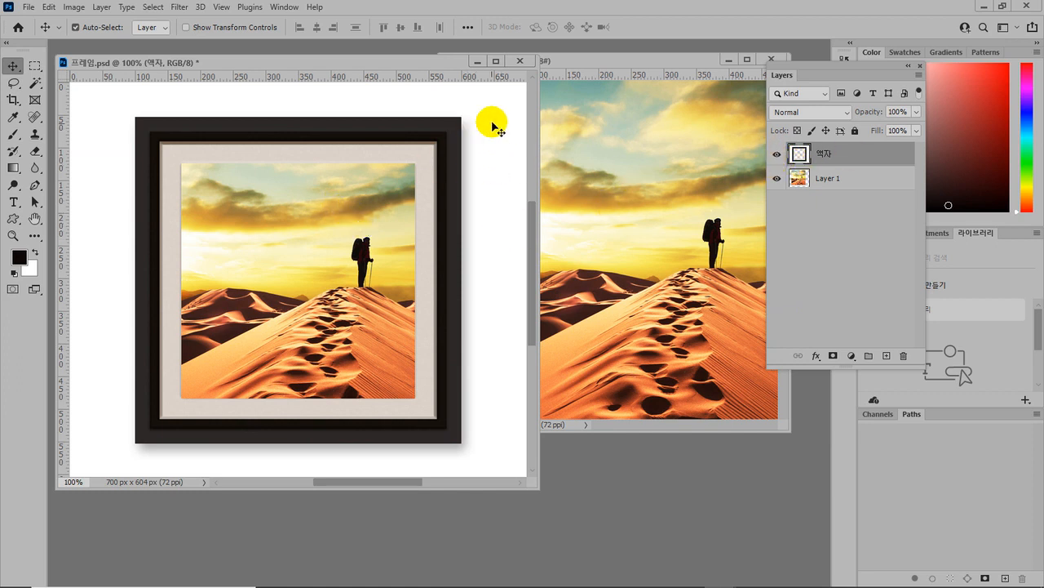
{"action": "key", "text": "ctrl+2"}
{"action": "left_click_drag", "start_coordinate": [496, 137], "coordinate": [519, 138]}
{"action": "key", "text": "Escape"}
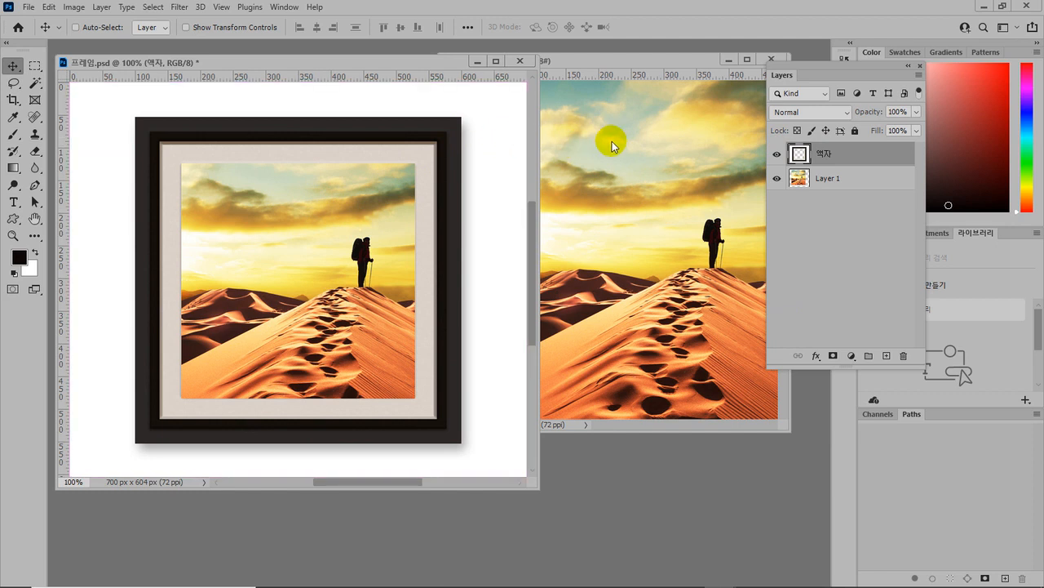
{"action": "left_click", "coordinate": [777, 153]}
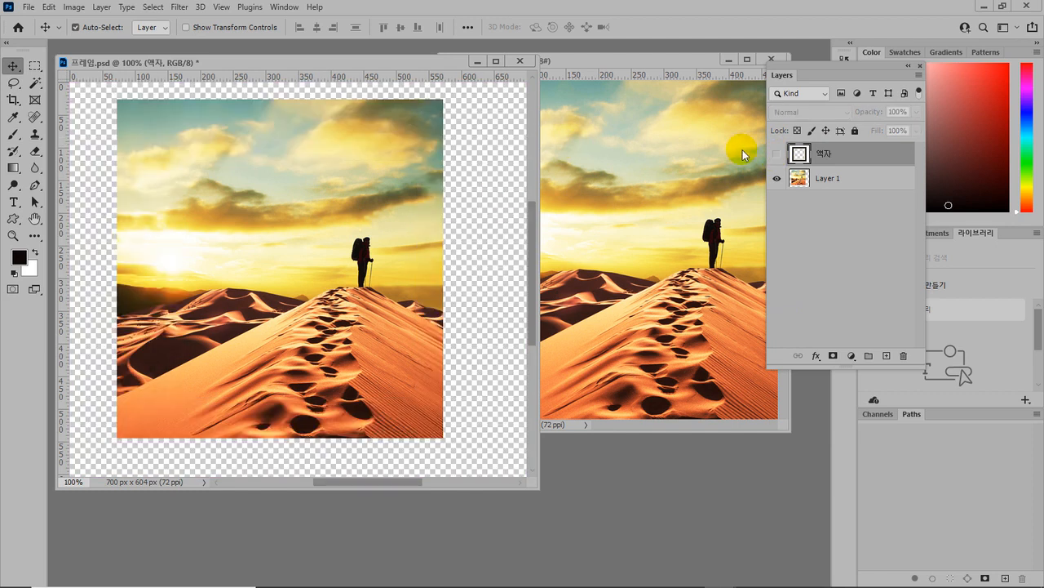
{"action": "left_click", "coordinate": [778, 155]}
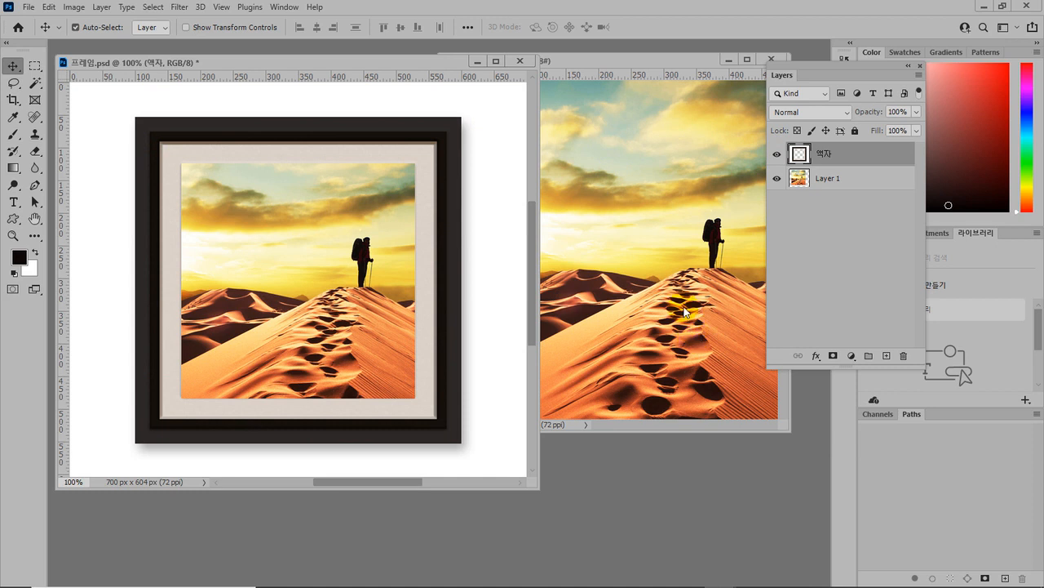
Close 프레임.psd and 사막.jpg without saving their changes
{"action": "left_click", "coordinate": [527, 67]}
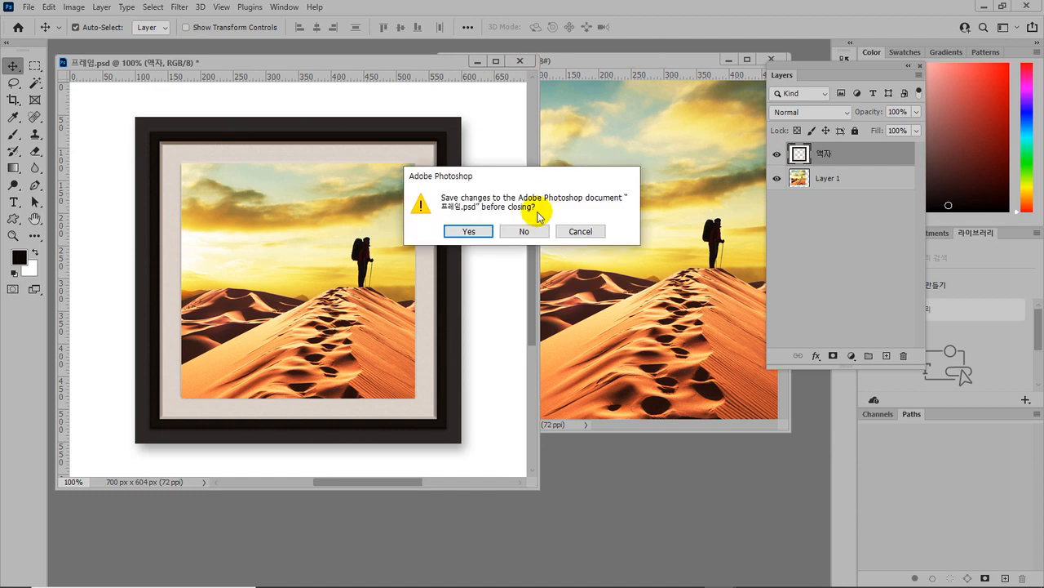
{"action": "left_click", "coordinate": [528, 231]}
{"action": "left_click", "coordinate": [672, 70]}
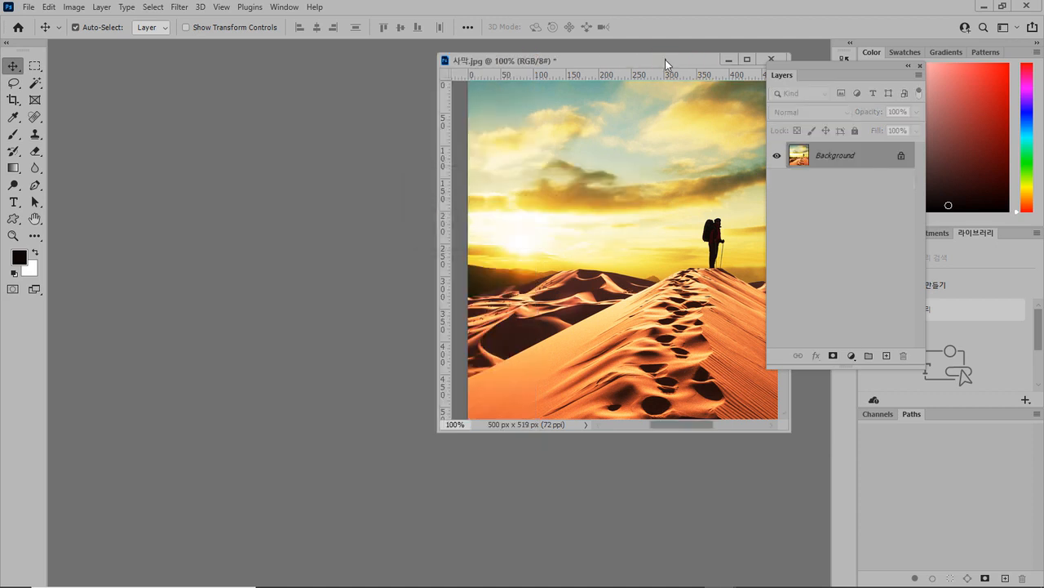
{"action": "left_click", "coordinate": [697, 77]}
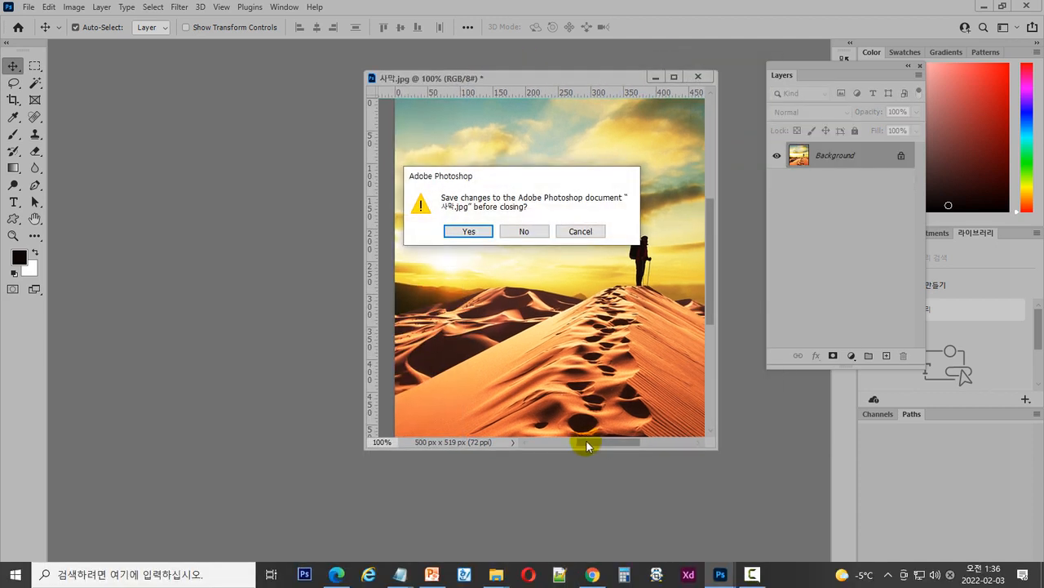
{"action": "left_click", "coordinate": [525, 231]}
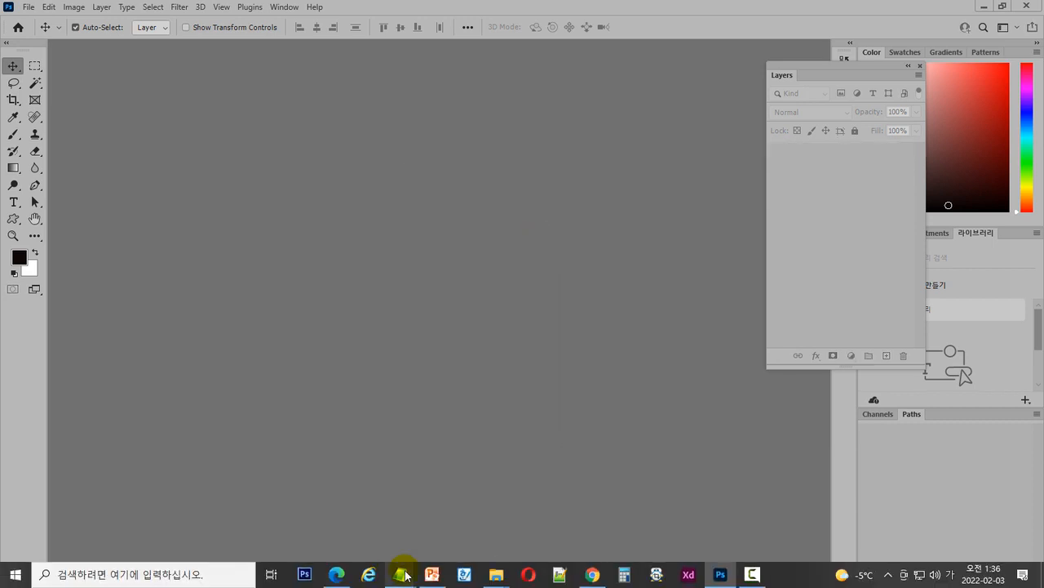
Switch to PowerPoint and examine the 예제1-2 slide with the grass field, the soccer ball and their finished composite
{"action": "left_click", "coordinate": [431, 575]}
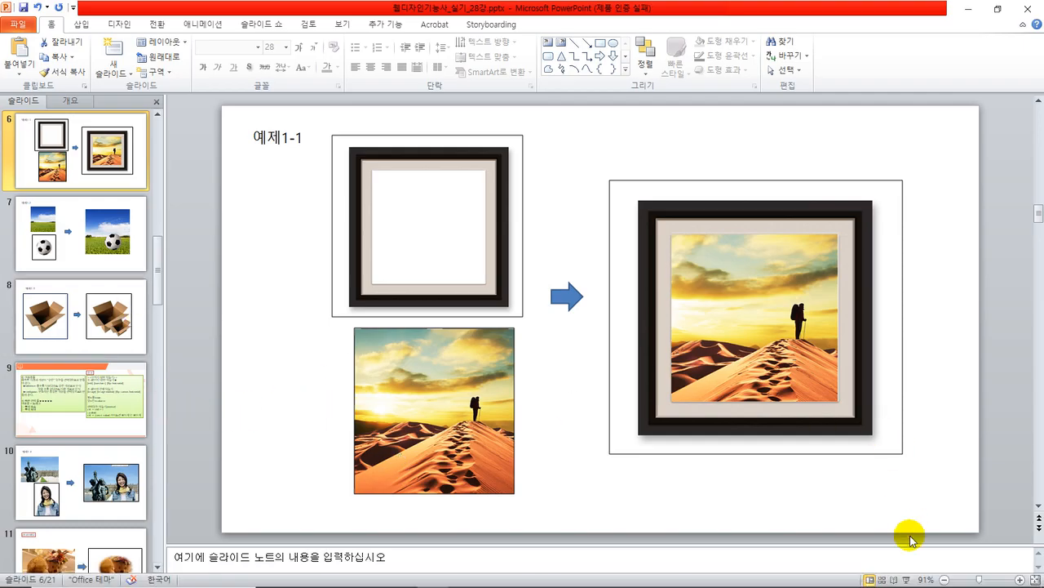
{"action": "left_click", "coordinate": [906, 580]}
{"action": "left_click", "coordinate": [569, 377]}
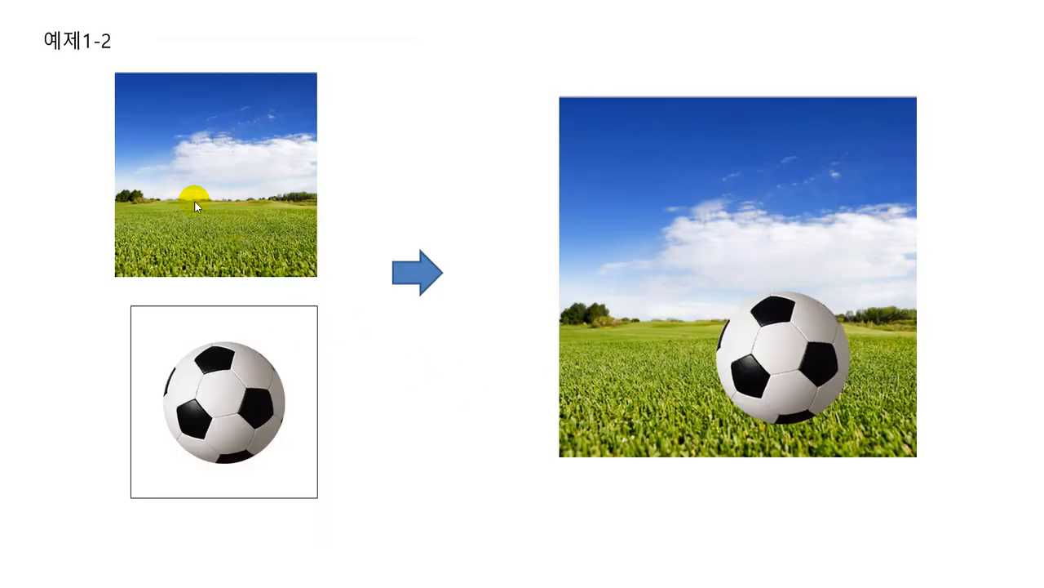
{"action": "left_click_drag", "start_coordinate": [256, 335], "coordinate": [299, 324]}
{"action": "mouse_move", "coordinate": [840, 452]}
{"action": "left_mouse_down"}
{"action": "mouse_move", "coordinate": [724, 183]}
{"action": "mouse_move", "coordinate": [790, 457]}
{"action": "left_mouse_up"}
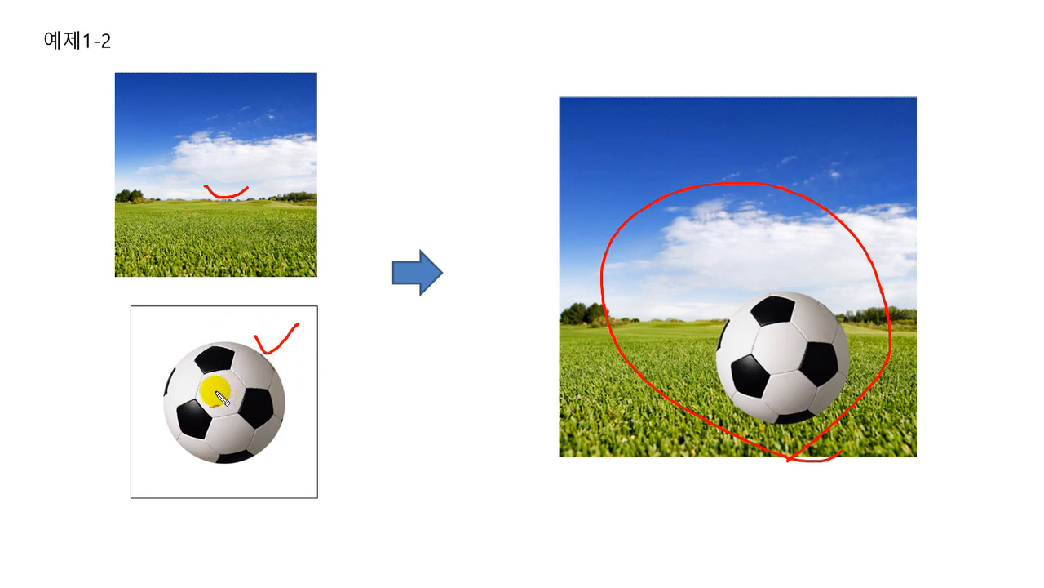
{"action": "mouse_move", "coordinate": [373, 365]}
{"action": "left_mouse_down"}
{"action": "mouse_move", "coordinate": [384, 425]}
{"action": "mouse_move", "coordinate": [373, 366]}
{"action": "left_mouse_up"}
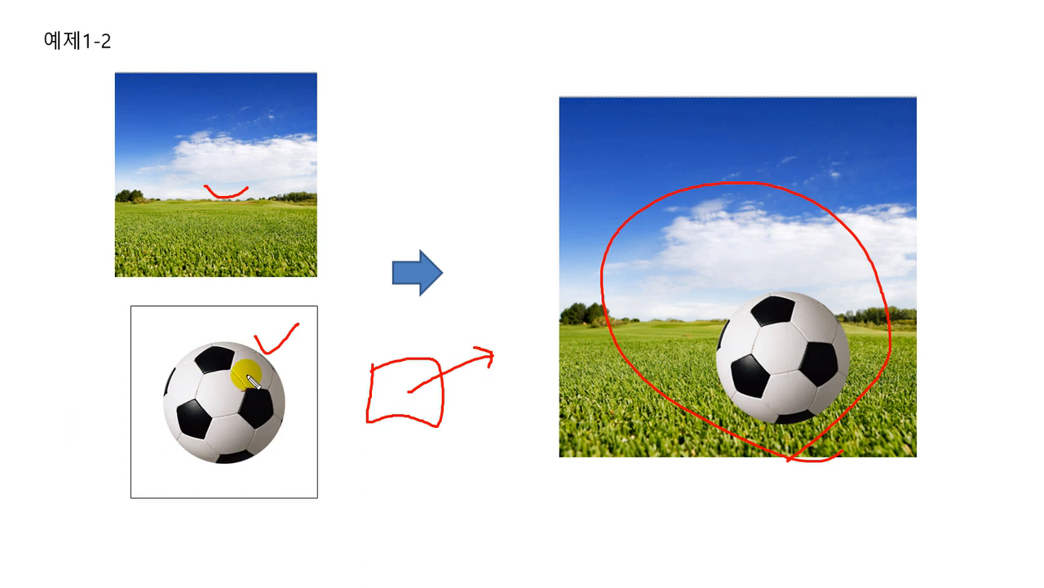
{"action": "mouse_move", "coordinate": [245, 351]}
{"action": "left_mouse_down"}
{"action": "mouse_move", "coordinate": [196, 352]}
{"action": "mouse_move", "coordinate": [150, 441]}
{"action": "mouse_move", "coordinate": [214, 473]}
{"action": "mouse_move", "coordinate": [276, 388]}
{"action": "mouse_move", "coordinate": [242, 368]}
{"action": "left_mouse_up"}
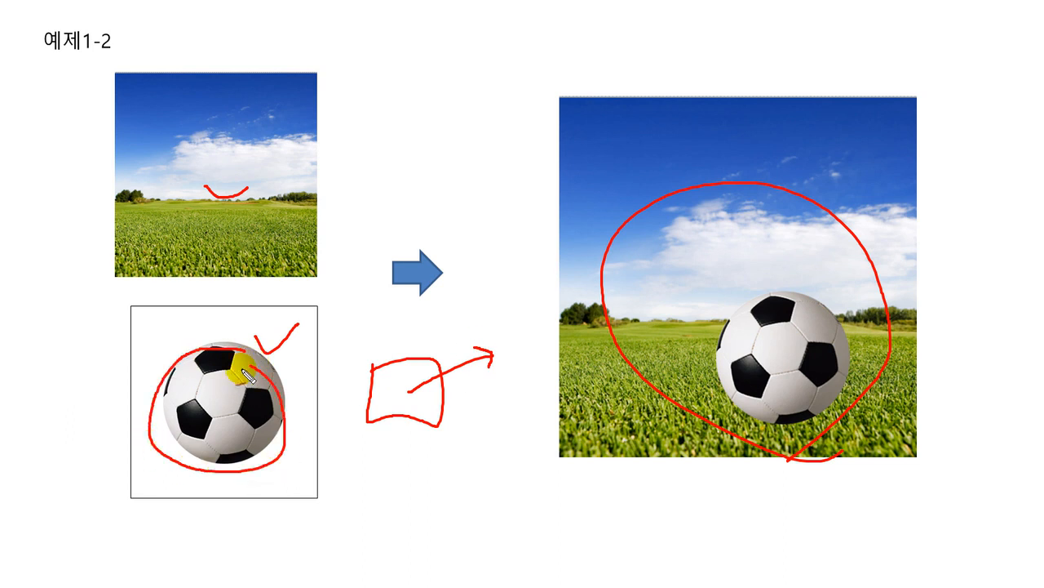
{"action": "key", "text": "Escape"}
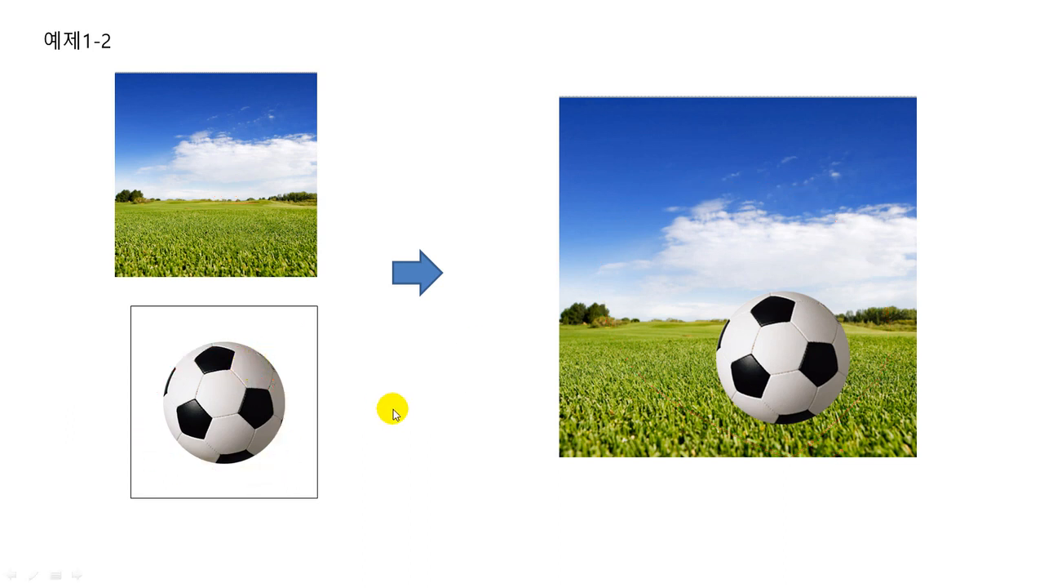
{"action": "right_click", "coordinate": [459, 403]}
{"action": "left_click", "coordinate": [505, 573]}
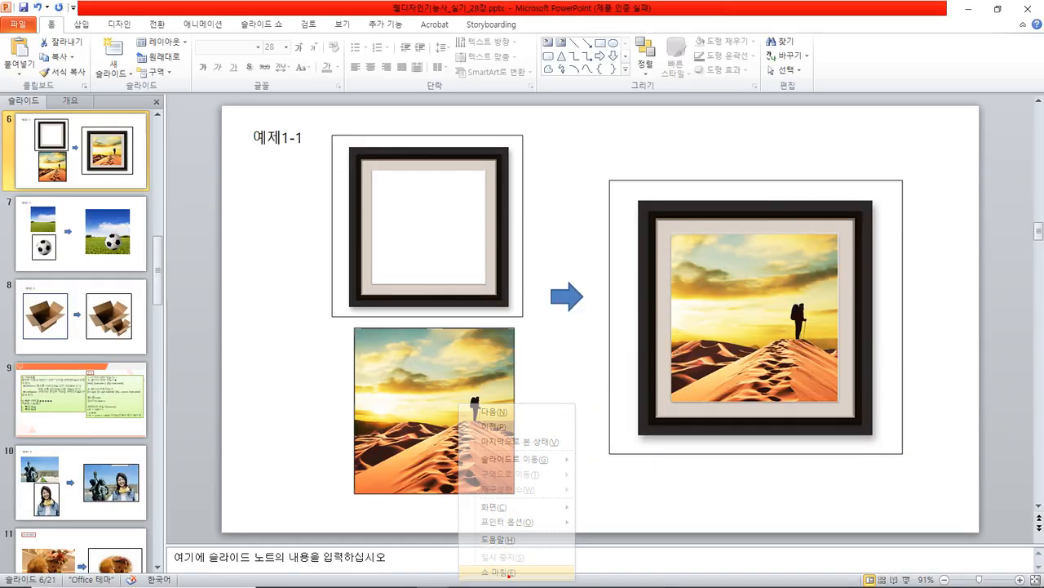
Open 풀밭.jpg and 공.jpg from the 소스파일 folder in Photoshop and offset the ball's window from the grass window
{"action": "left_click", "coordinate": [720, 576]}
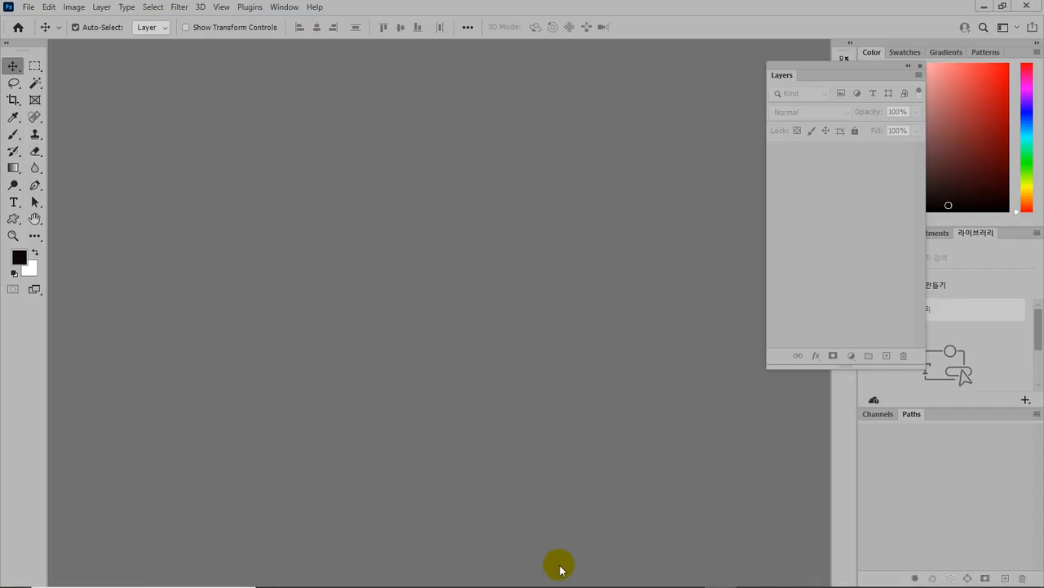
{"action": "mouse_move", "coordinate": [496, 573]}
{"action": "left_click", "coordinate": [631, 526]}
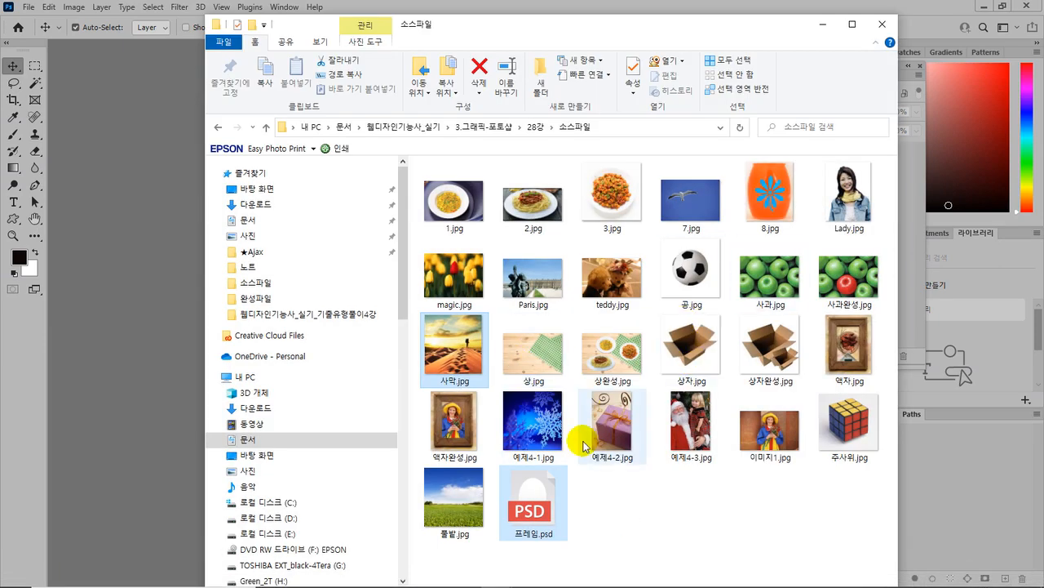
{"action": "left_click", "coordinate": [455, 511]}
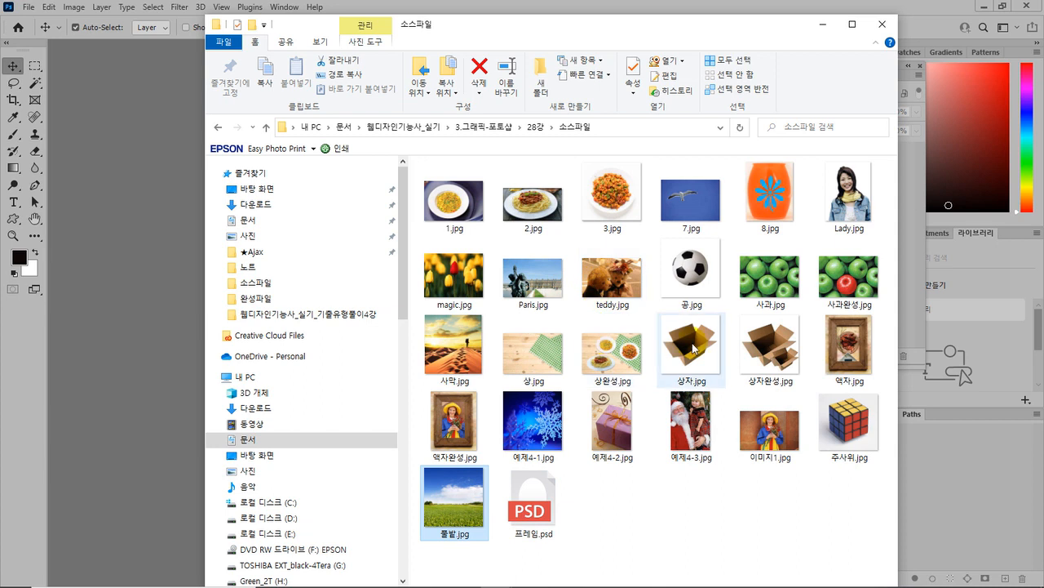
{"action": "left_click", "coordinate": [692, 275]}
{"action": "left_click_drag", "start_coordinate": [452, 506], "coordinate": [155, 436]}
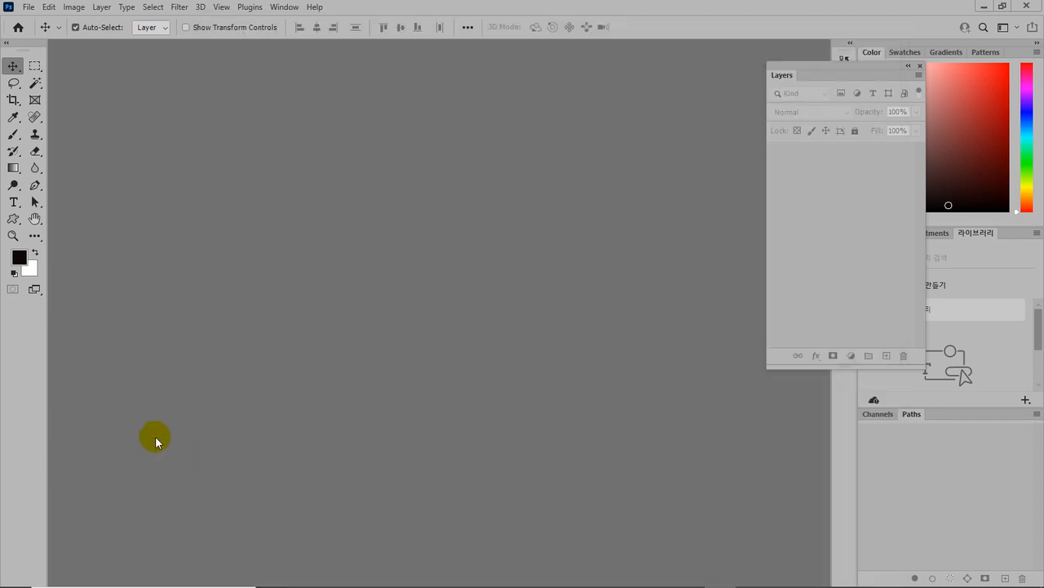
{"action": "left_click_drag", "start_coordinate": [302, 62], "coordinate": [598, 144]}
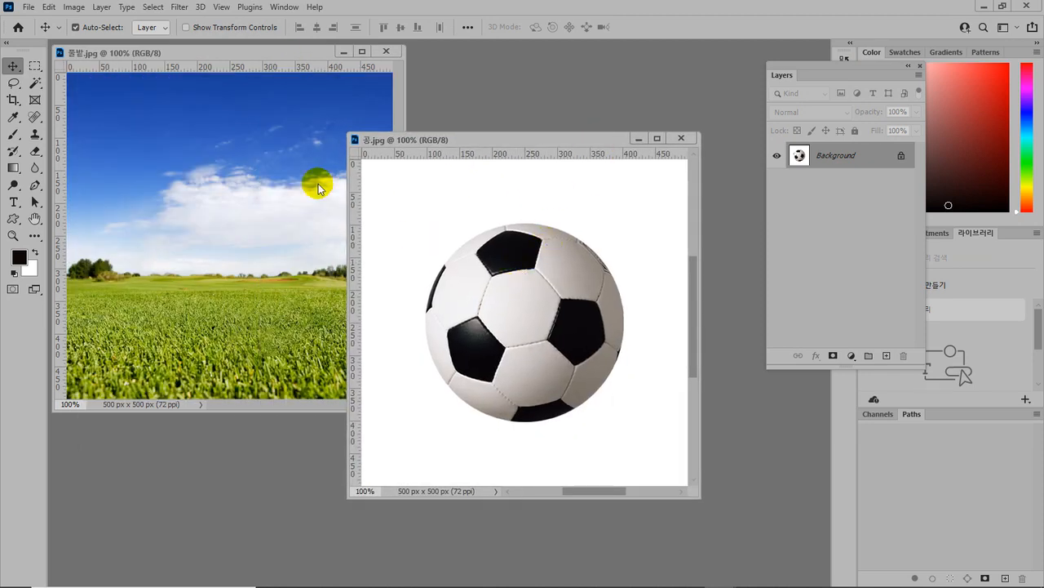
Try copying the whole ball image into 풀밭.jpg as a new layer with the Move tool, and undo the copy
{"action": "left_click_drag", "start_coordinate": [472, 296], "coordinate": [219, 279]}
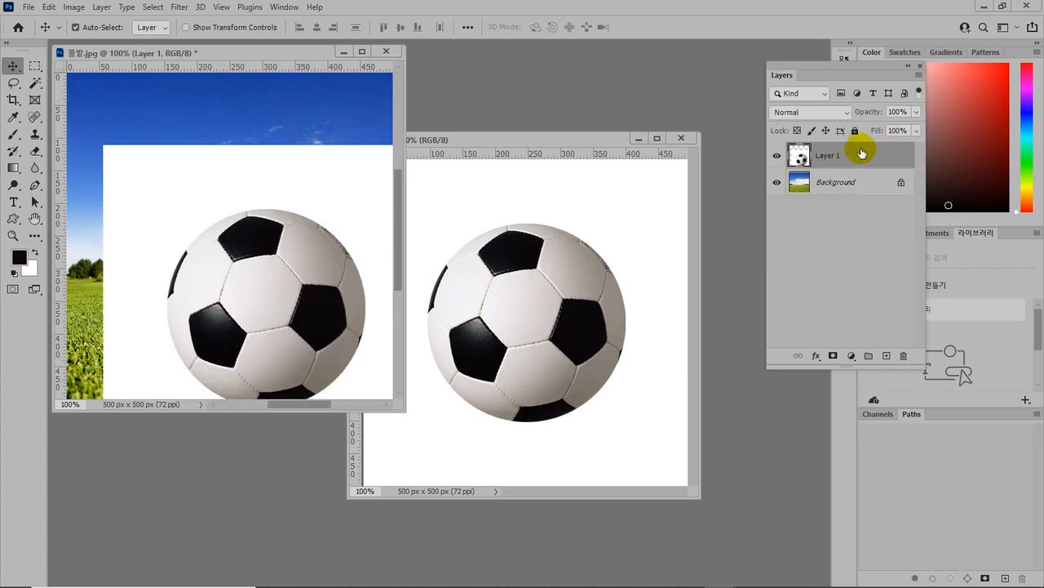
{"action": "key", "text": "ctrl+z"}
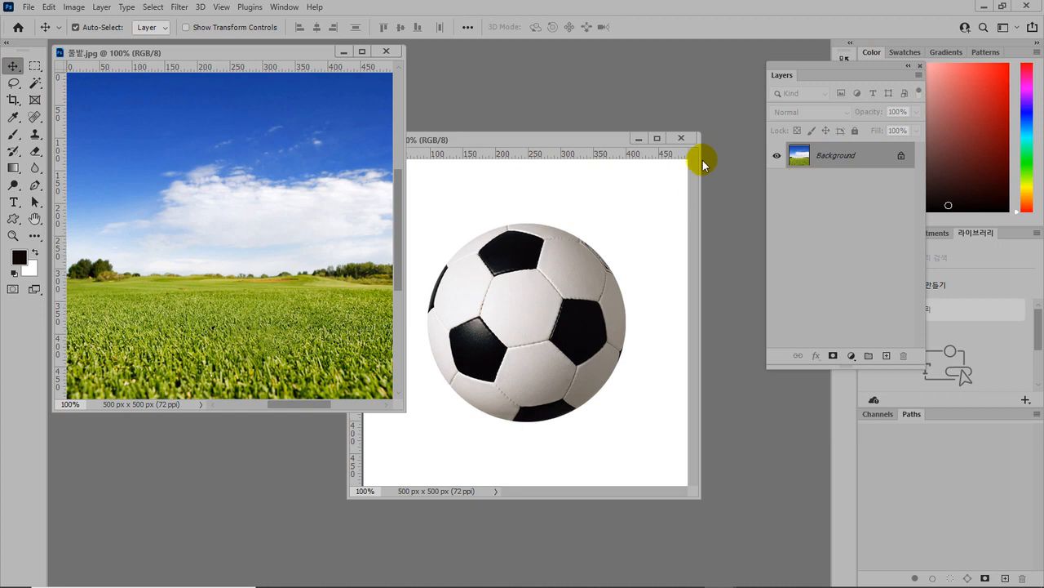
Arrange the 풀밭.jpg and 공.jpg document windows side by side with both images fully in view
{"action": "left_click_drag", "start_coordinate": [556, 143], "coordinate": [629, 86]}
{"action": "left_click_drag", "start_coordinate": [284, 49], "coordinate": [276, 90]}
{"action": "left_click_drag", "start_coordinate": [557, 91], "coordinate": [529, 89]}
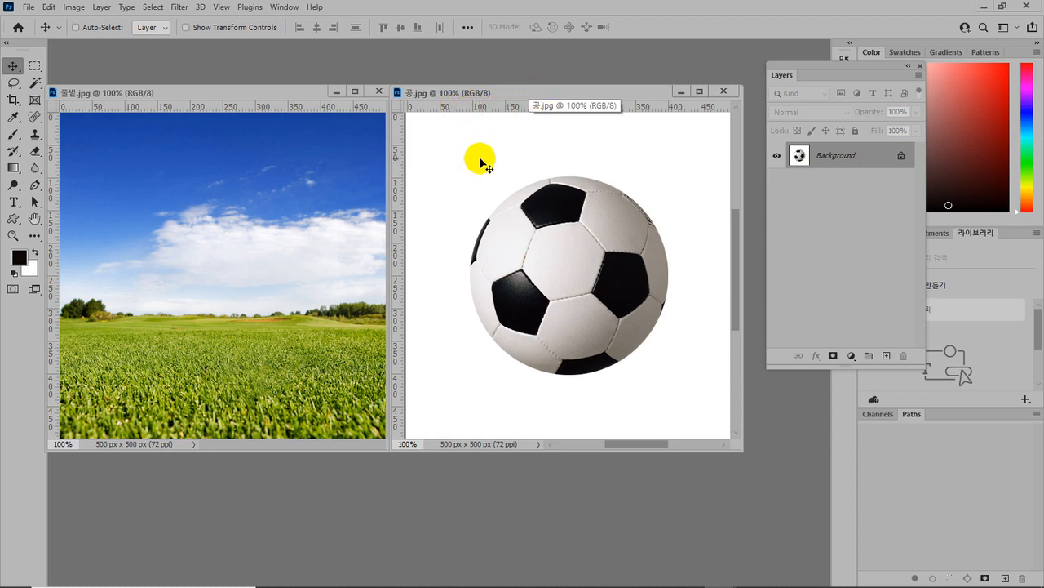
{"action": "left_click_drag", "start_coordinate": [499, 91], "coordinate": [529, 103]}
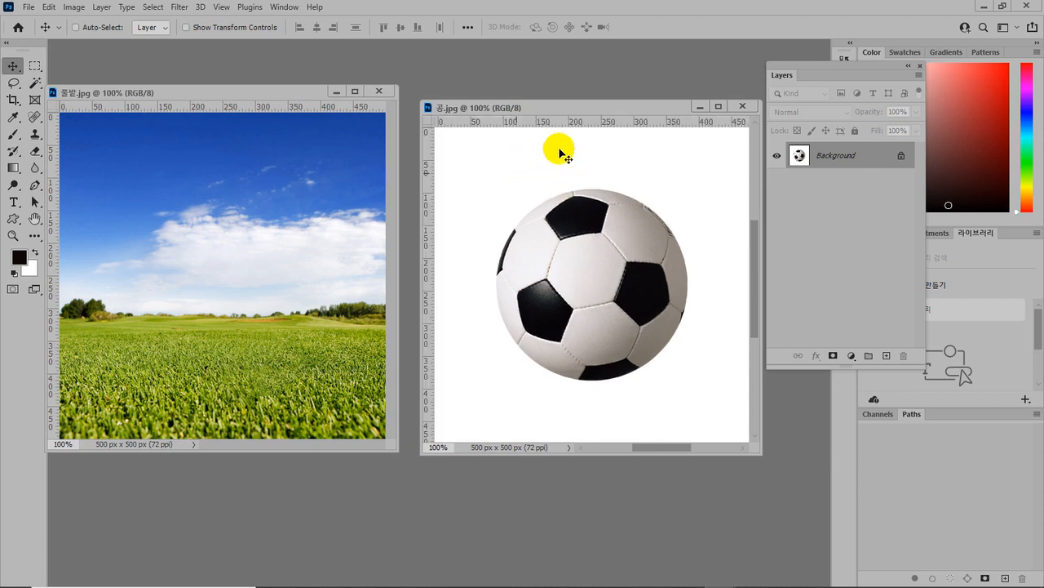
Place a horizontal guide at the top edge and a vertical guide at the left edge of the ball in 공.jpg
{"action": "key", "text": "ctrl+r"}
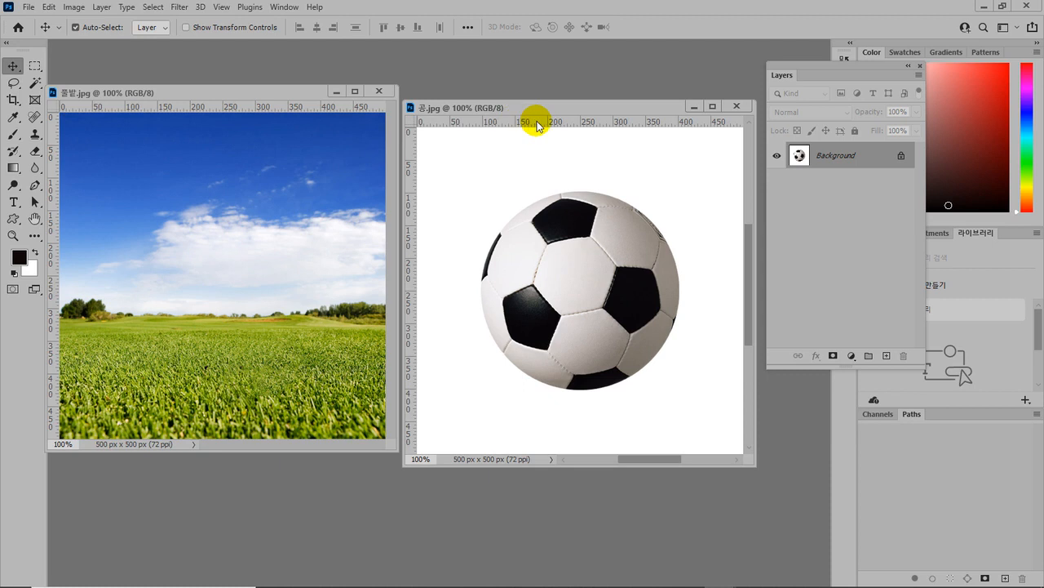
{"action": "left_click_drag", "start_coordinate": [537, 124], "coordinate": [543, 190]}
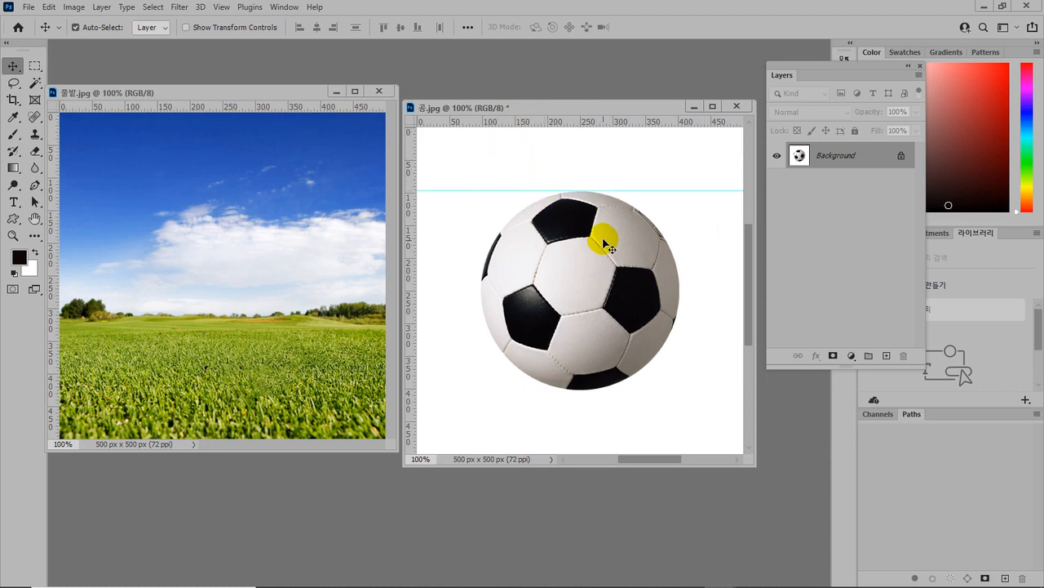
{"action": "left_click_drag", "start_coordinate": [410, 294], "coordinate": [480, 309]}
Select the soccer ball with the Elliptical Marquee tool, starting from the intersection of the two guides
{"action": "left_click_drag", "start_coordinate": [34, 65], "coordinate": [94, 80]}
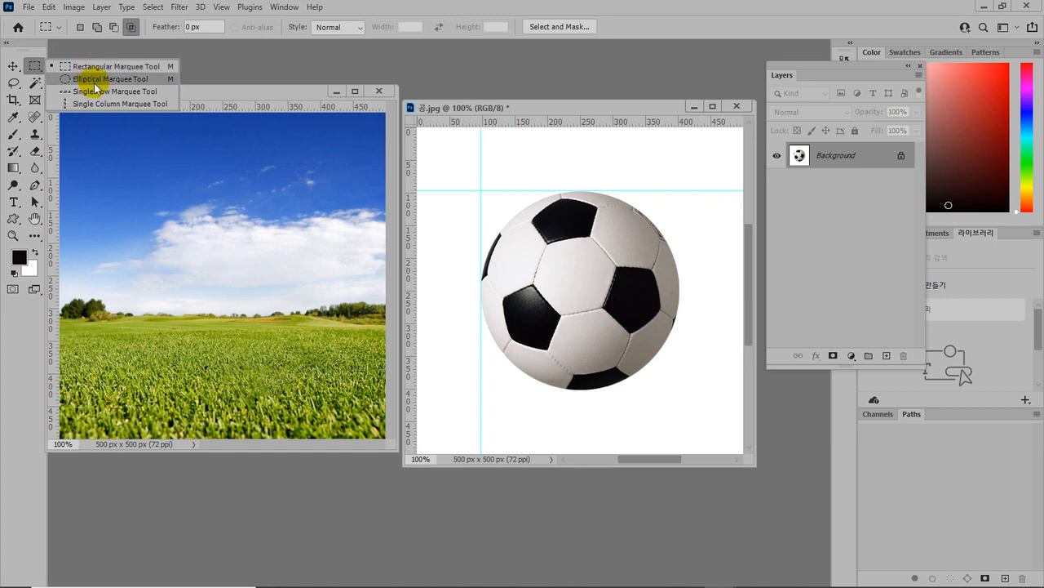
{"action": "left_click_drag", "start_coordinate": [94, 82], "coordinate": [94, 82]}
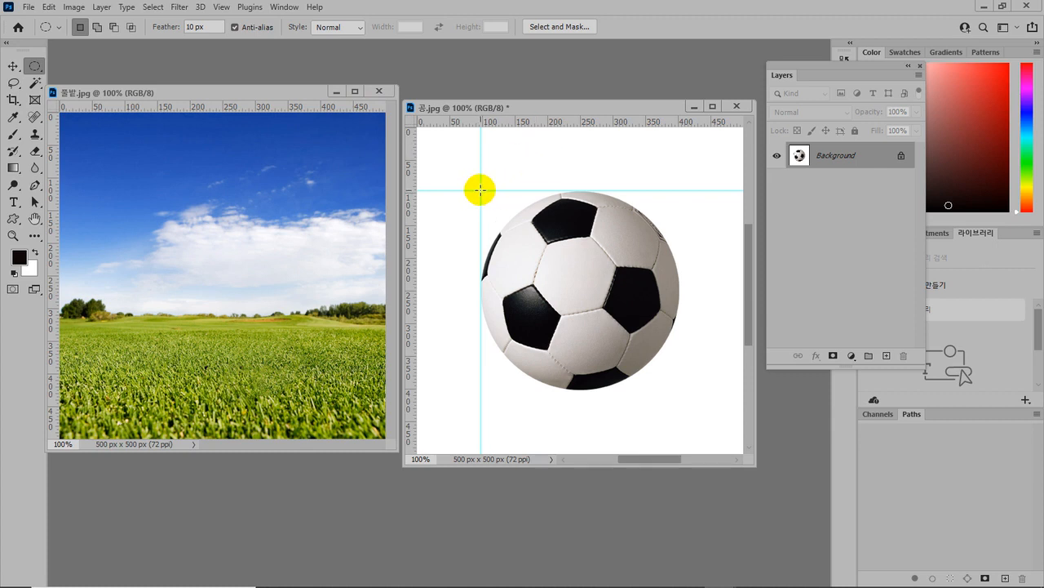
{"action": "left_click_drag", "start_coordinate": [481, 190], "coordinate": [678, 387]}
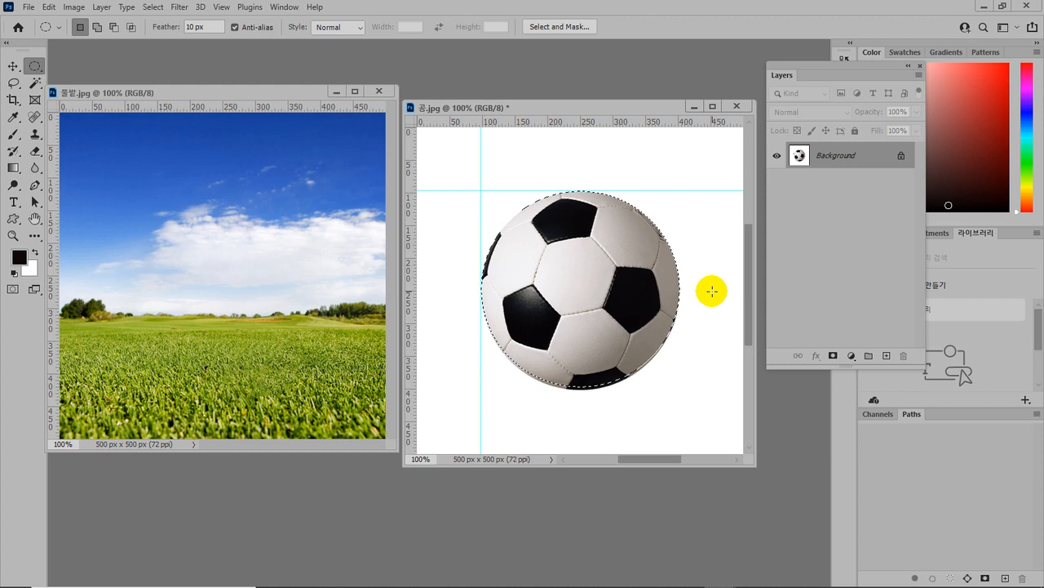
Try copying the feathered ball selection into 풀밭.jpg with the Move tool, and undo the copy
{"action": "left_click", "coordinate": [13, 65]}
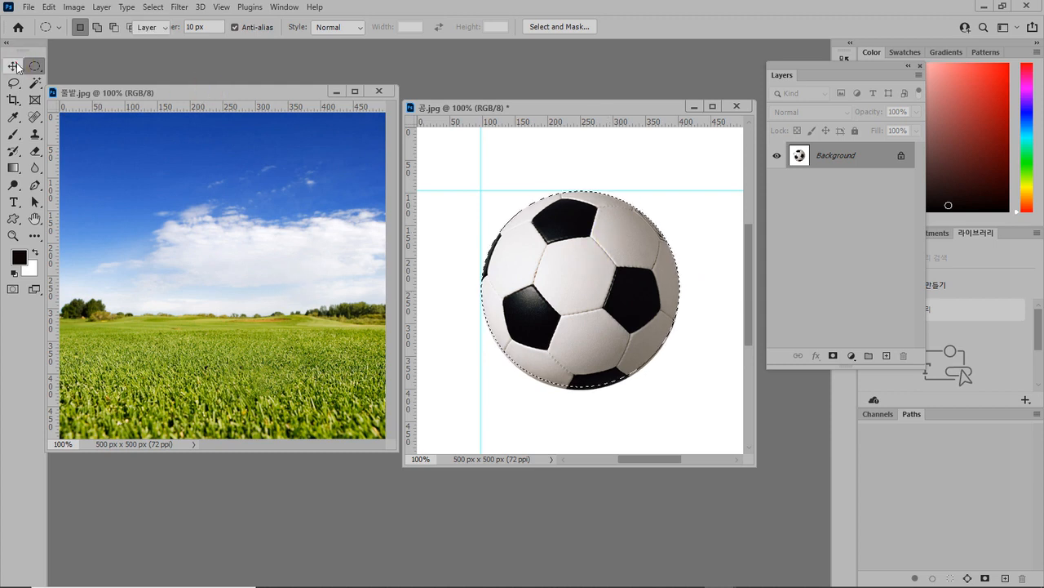
{"action": "left_click", "coordinate": [586, 279]}
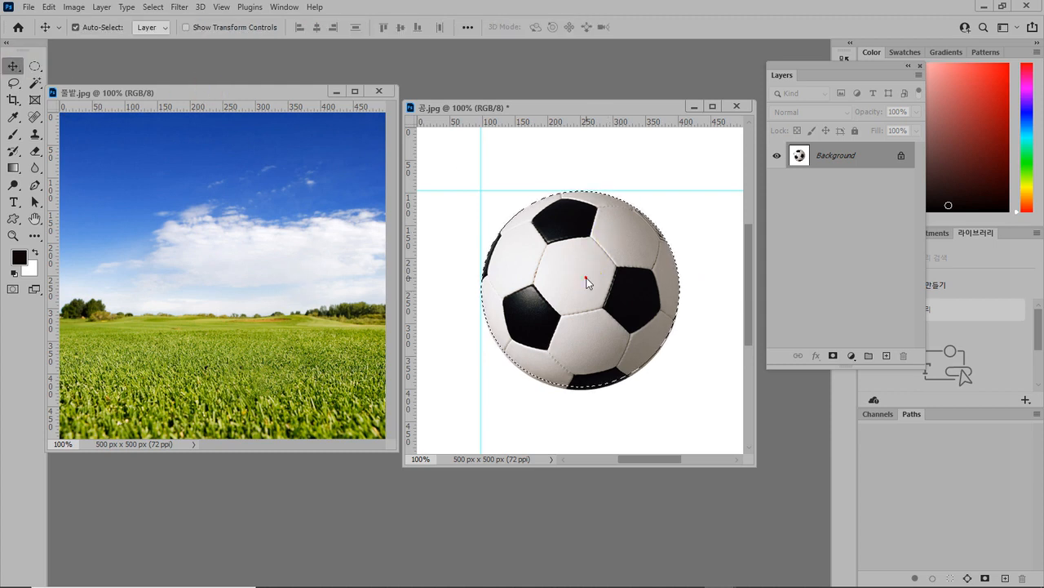
{"action": "left_click_drag", "start_coordinate": [586, 279], "coordinate": [268, 265]}
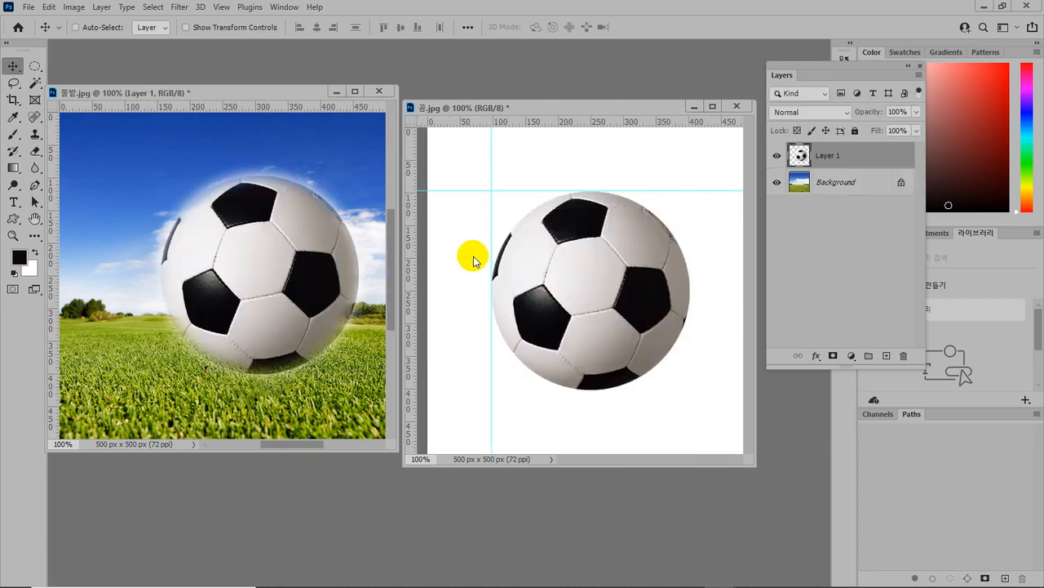
{"action": "key", "text": "ctrl+z"}
Set the Elliptical Marquee tool's feather to 0 px
{"action": "left_click", "coordinate": [37, 66]}
{"action": "right_click", "coordinate": [41, 68]}
{"action": "left_click", "coordinate": [77, 79]}
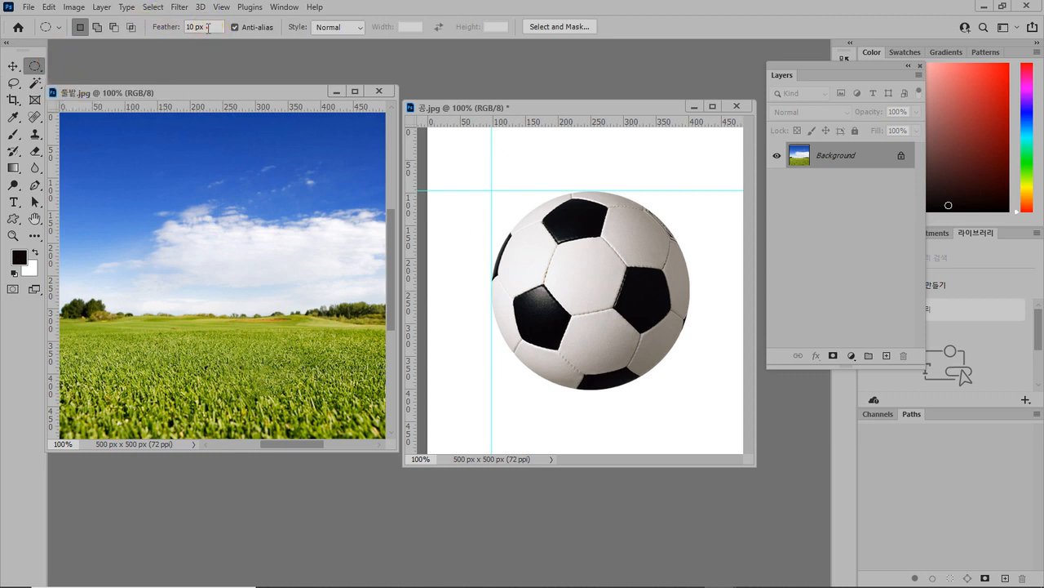
{"action": "type", "text": "0"}
{"action": "key", "text": "Return"}
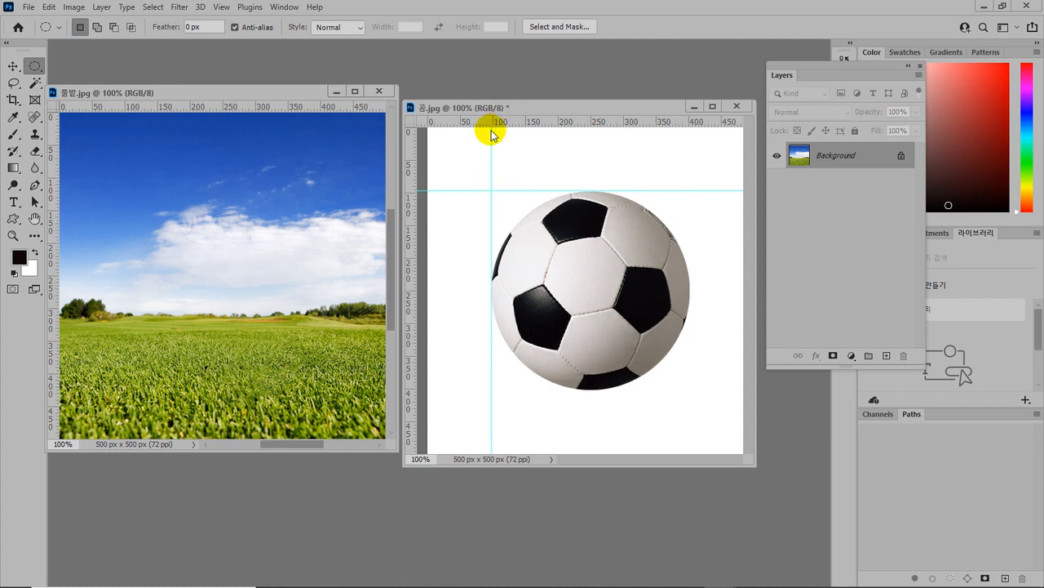
Select the ball in 공.jpg with an elliptical marquee from the guide intersection, and copy it into 풀밭.jpg as a new layer
{"action": "left_click", "coordinate": [485, 170]}
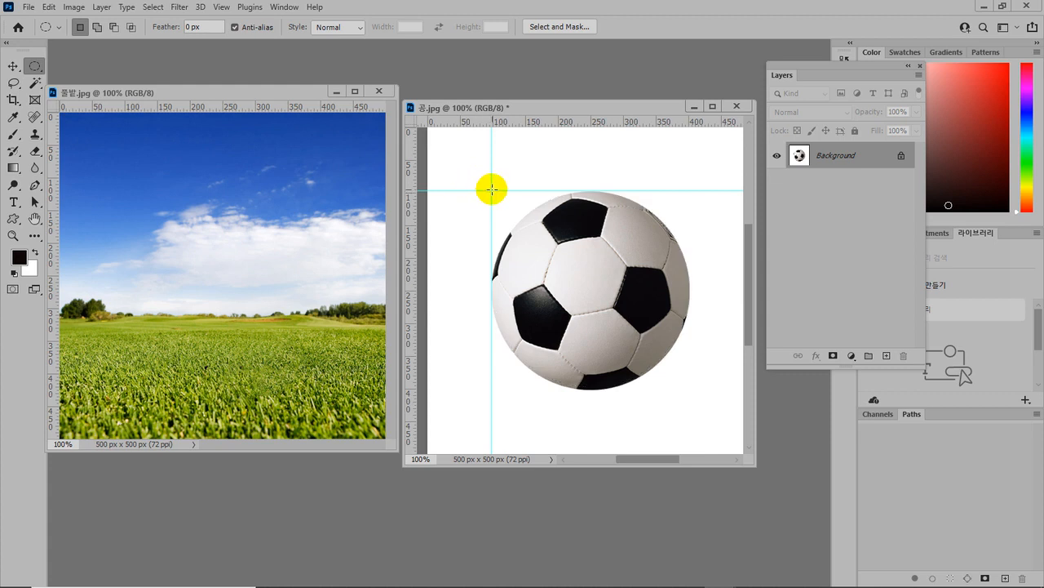
{"action": "left_click_drag", "start_coordinate": [492, 191], "coordinate": [690, 387]}
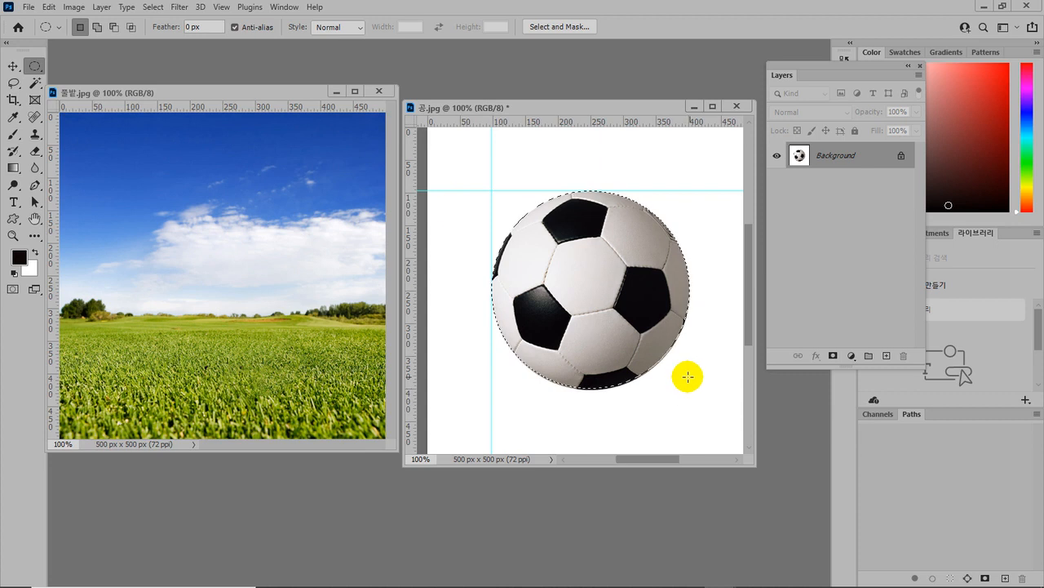
{"action": "left_click", "coordinate": [13, 66]}
{"action": "left_click_drag", "start_coordinate": [609, 294], "coordinate": [252, 287]}
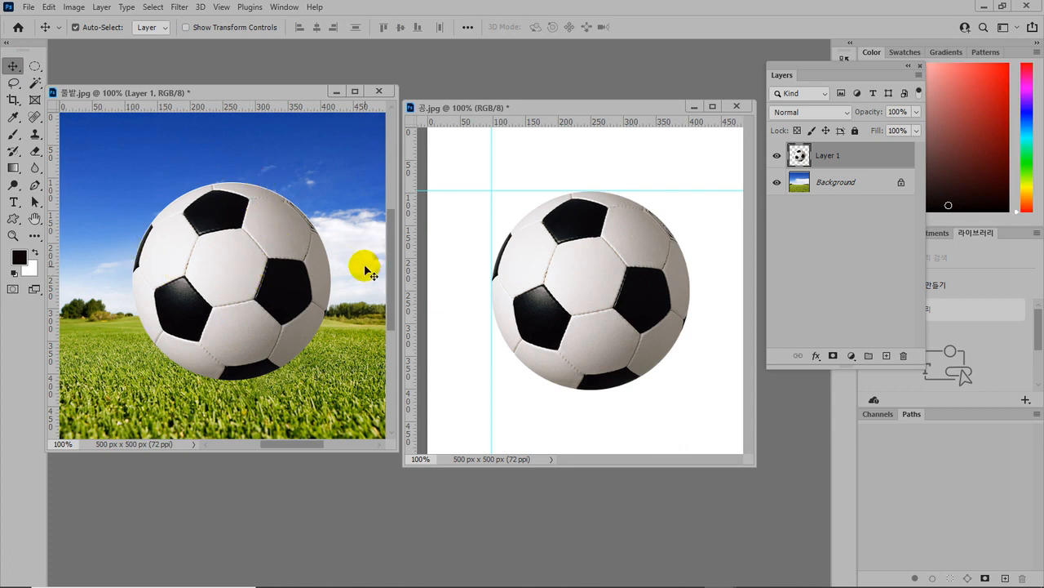
Scale the ball layer to about 66% and place it low on the grass, checking it with the Background layer briefly hidden
{"action": "key", "text": "ctrl+t"}
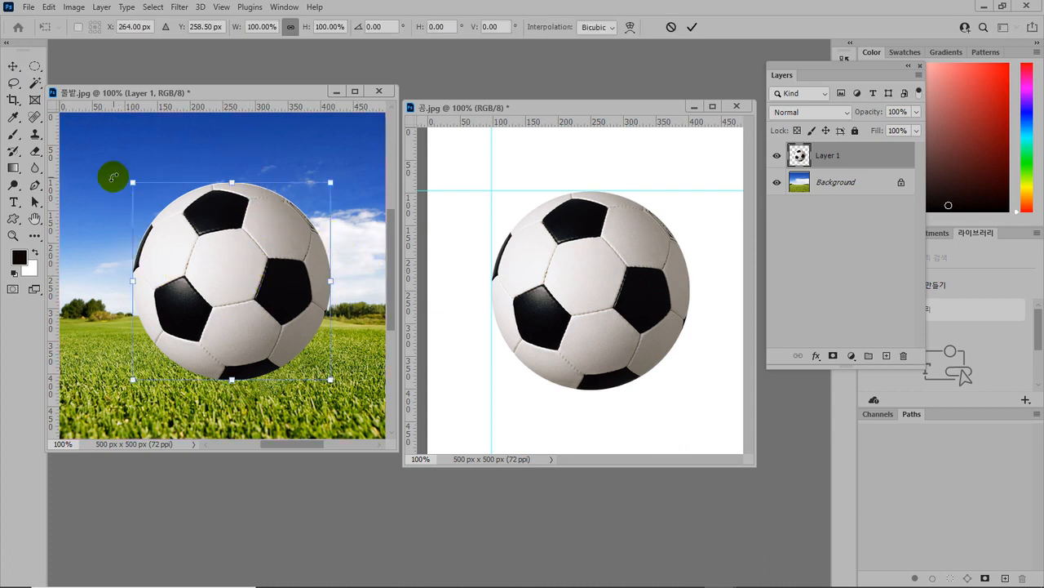
{"action": "left_click_drag", "start_coordinate": [133, 181], "coordinate": [201, 246]}
{"action": "left_click_drag", "start_coordinate": [278, 339], "coordinate": [282, 384]}
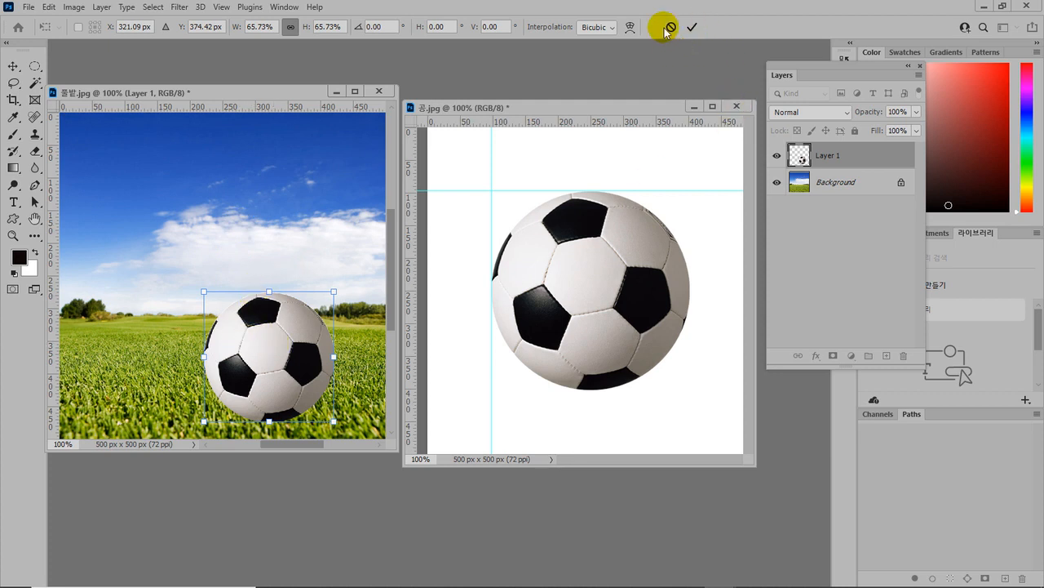
{"action": "left_click", "coordinate": [692, 28]}
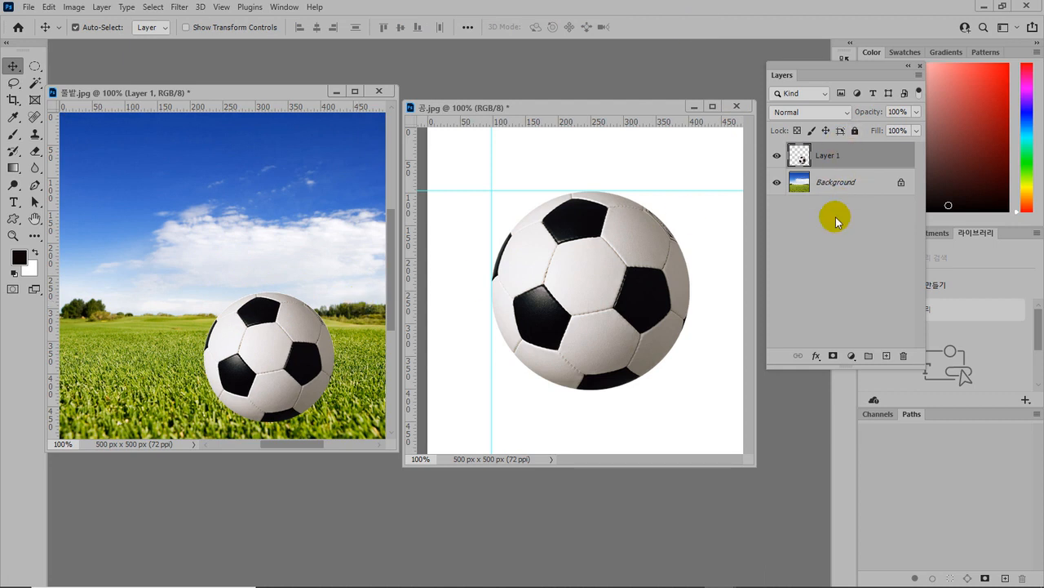
{"action": "left_click", "coordinate": [776, 182]}
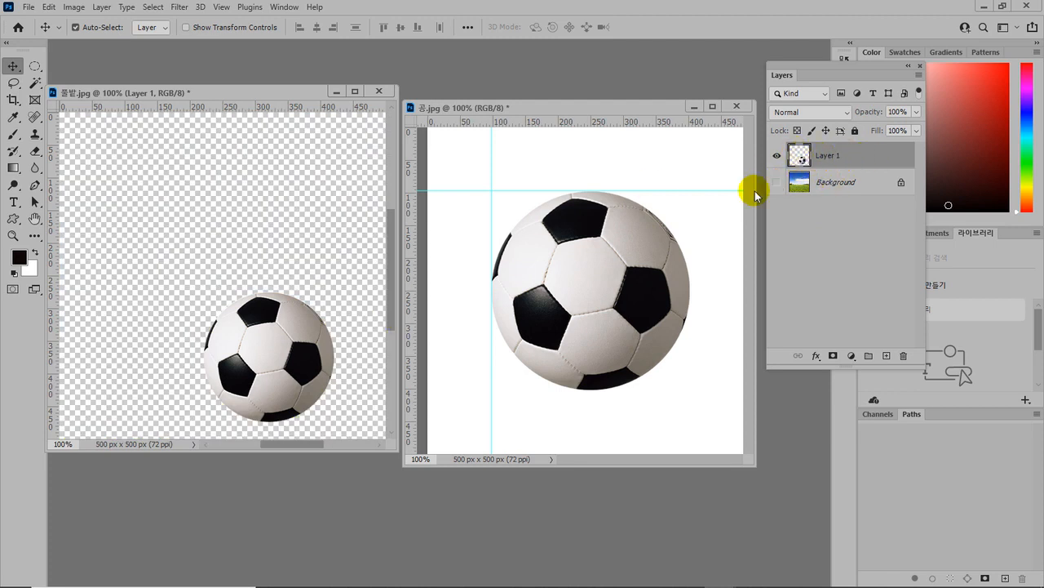
{"action": "left_click", "coordinate": [777, 183]}
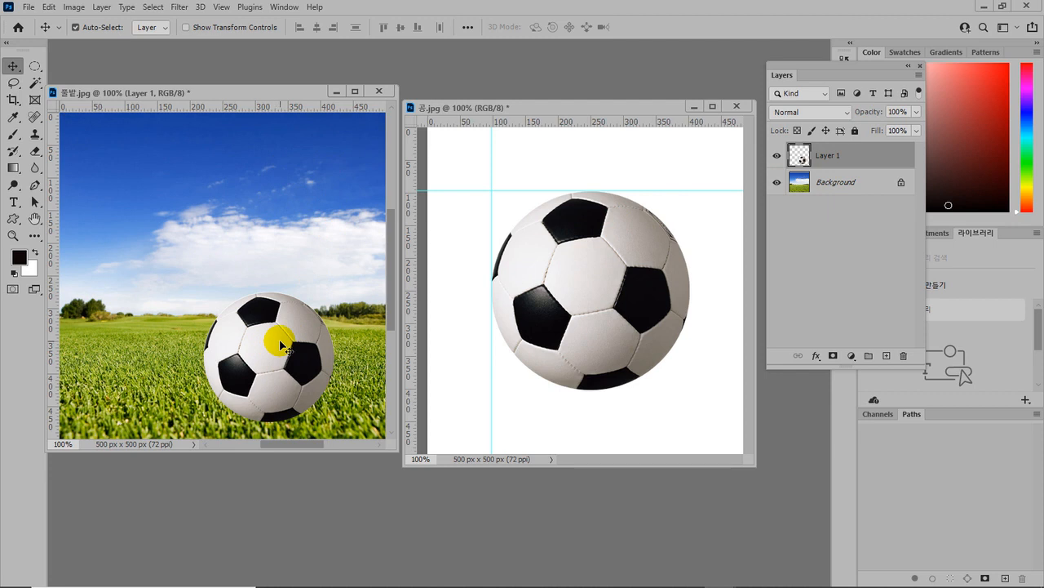
Close the 풀밭.jpg and 공.jpg documents without saving the changes
{"action": "left_click", "coordinate": [379, 90]}
{"action": "left_click", "coordinate": [524, 230]}
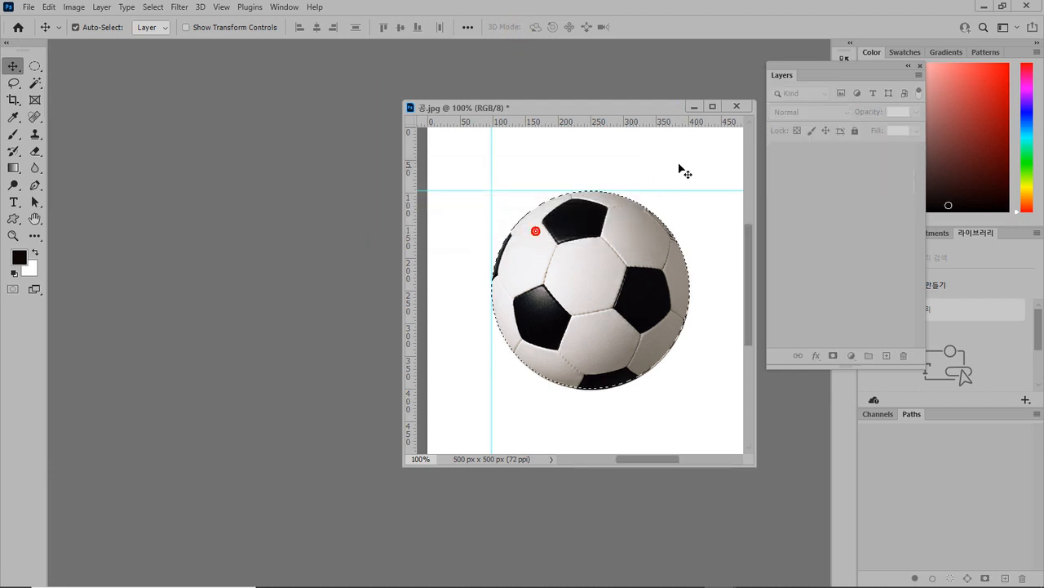
{"action": "left_click", "coordinate": [736, 106]}
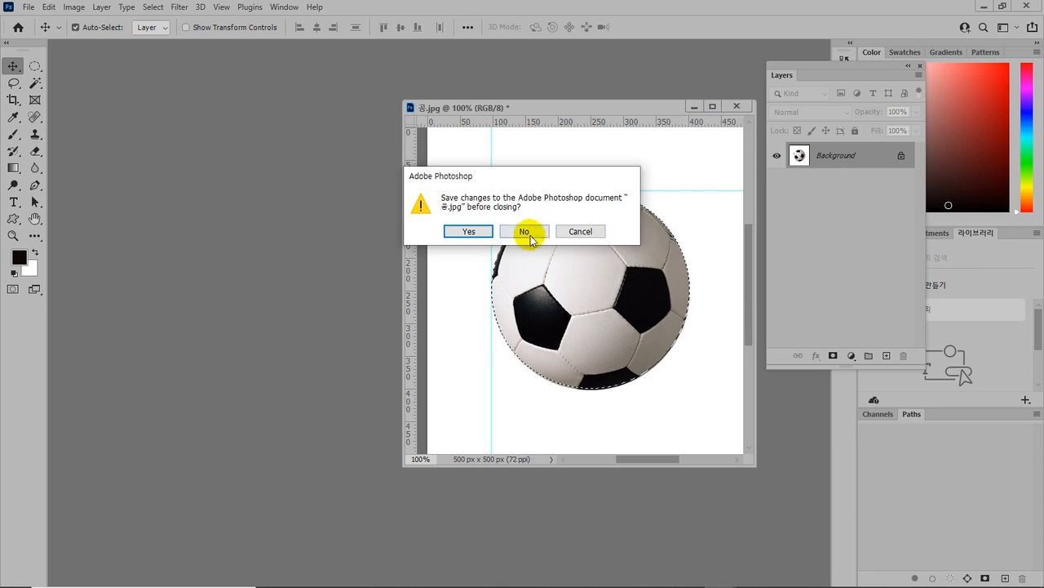
{"action": "left_click", "coordinate": [525, 231]}
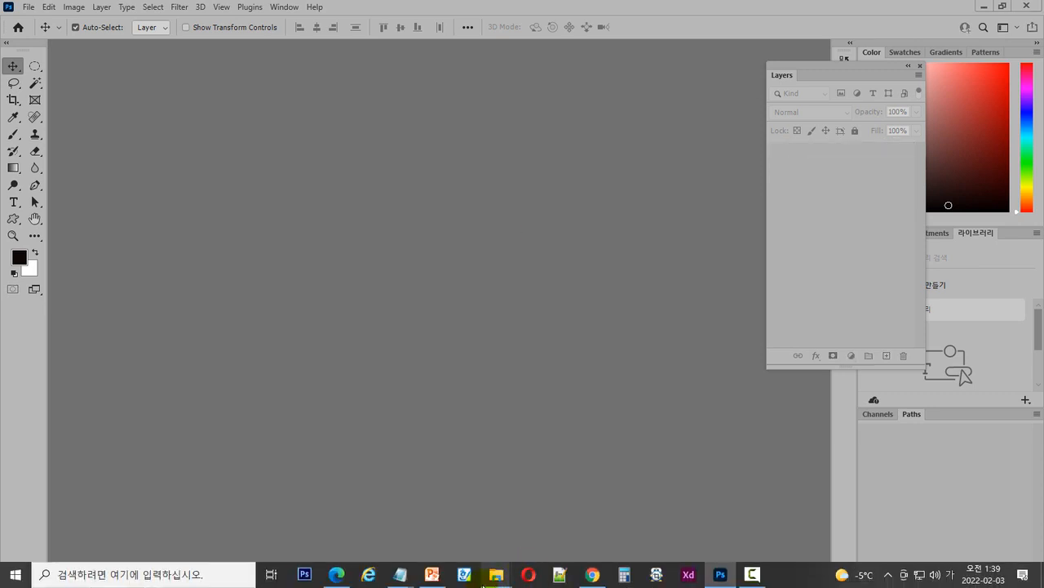
Switch to the PowerPoint presentation and view examples 예제1-2 and 예제1-3 as a slide show, then end the show
{"action": "left_click", "coordinate": [432, 574]}
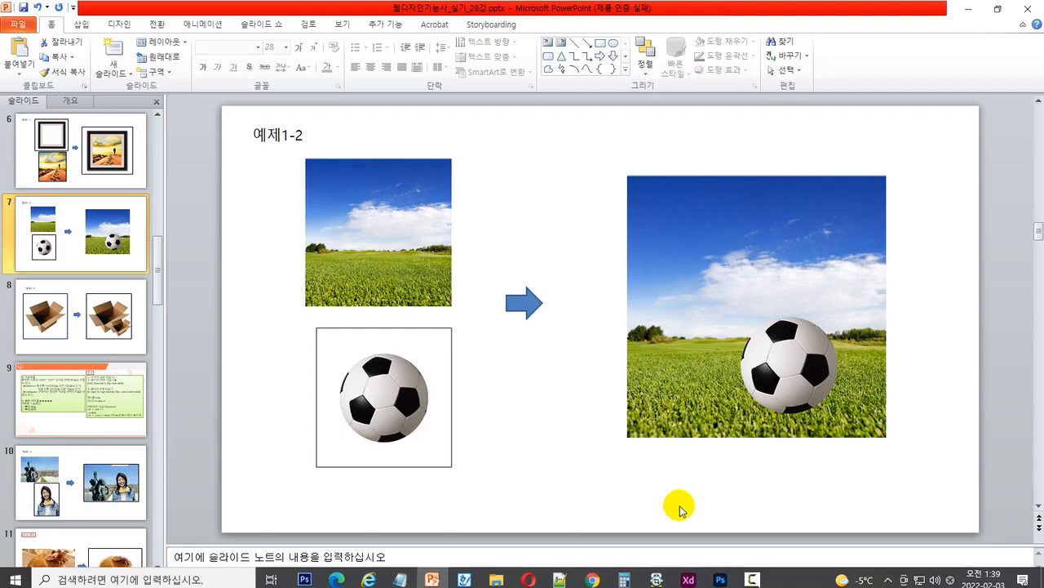
{"action": "left_click", "coordinate": [906, 579]}
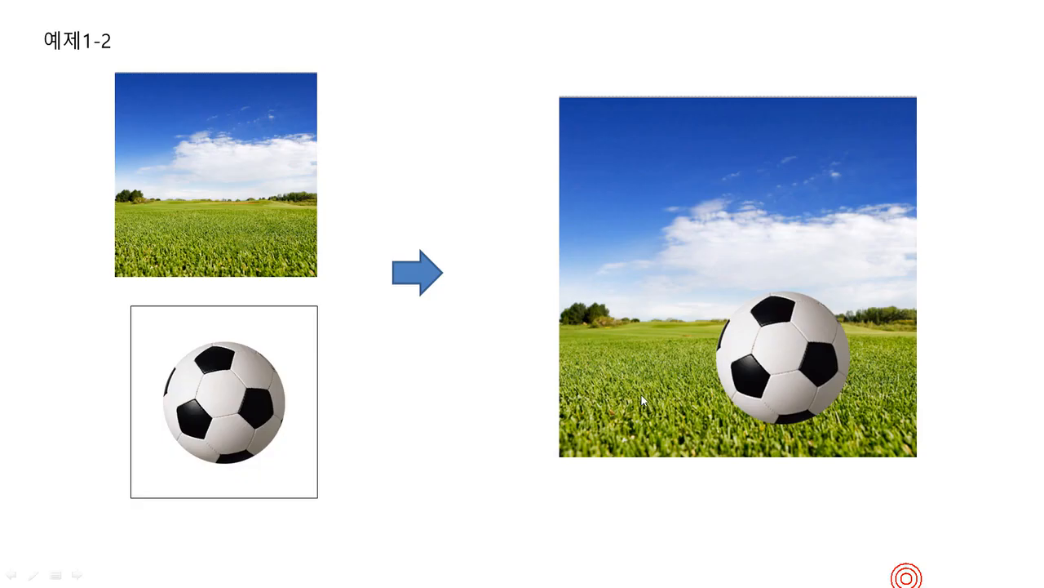
{"action": "left_click", "coordinate": [622, 391]}
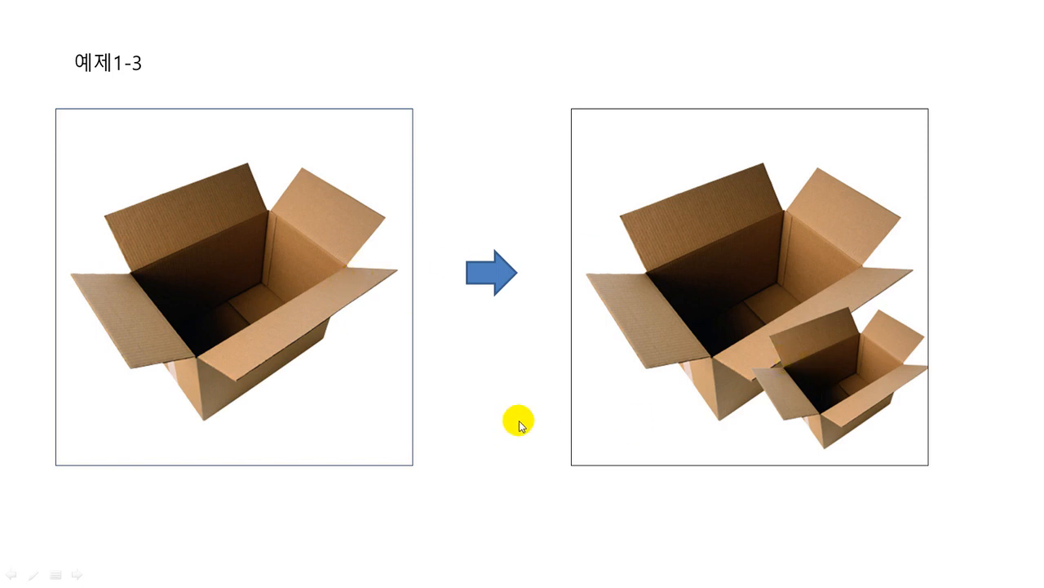
{"action": "right_click", "coordinate": [499, 388]}
{"action": "left_click", "coordinate": [545, 556]}
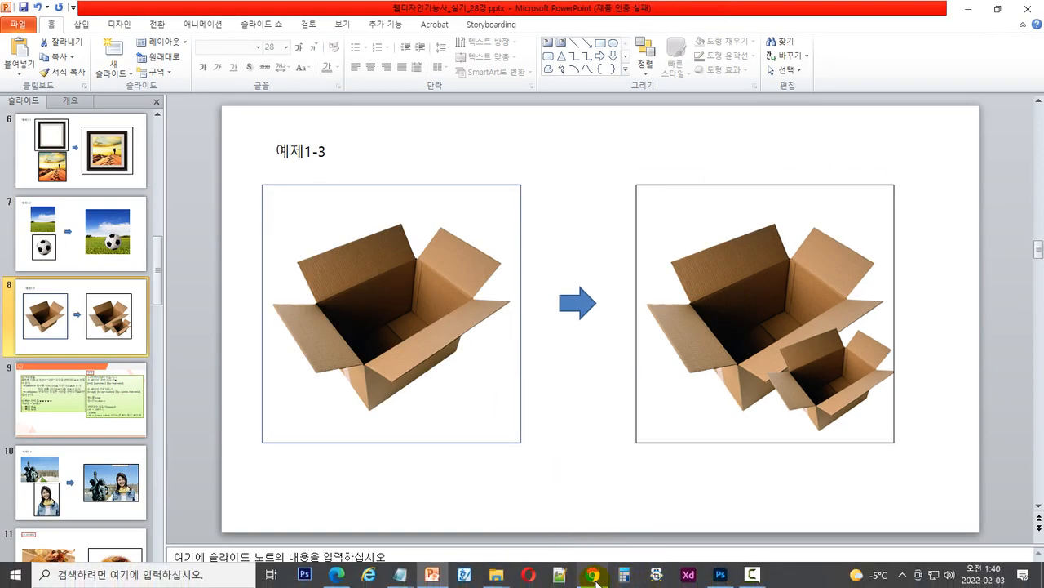
Return to Photoshop and open 상자.jpg from the 소스파일 folder as a floating document window
{"action": "mouse_move", "coordinate": [591, 580]}
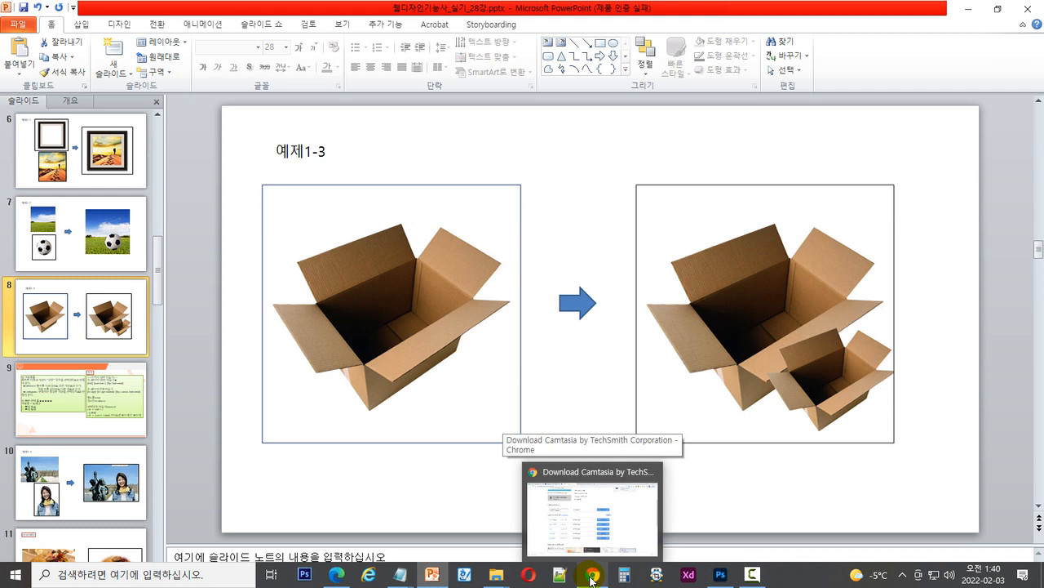
{"action": "left_click", "coordinate": [721, 573]}
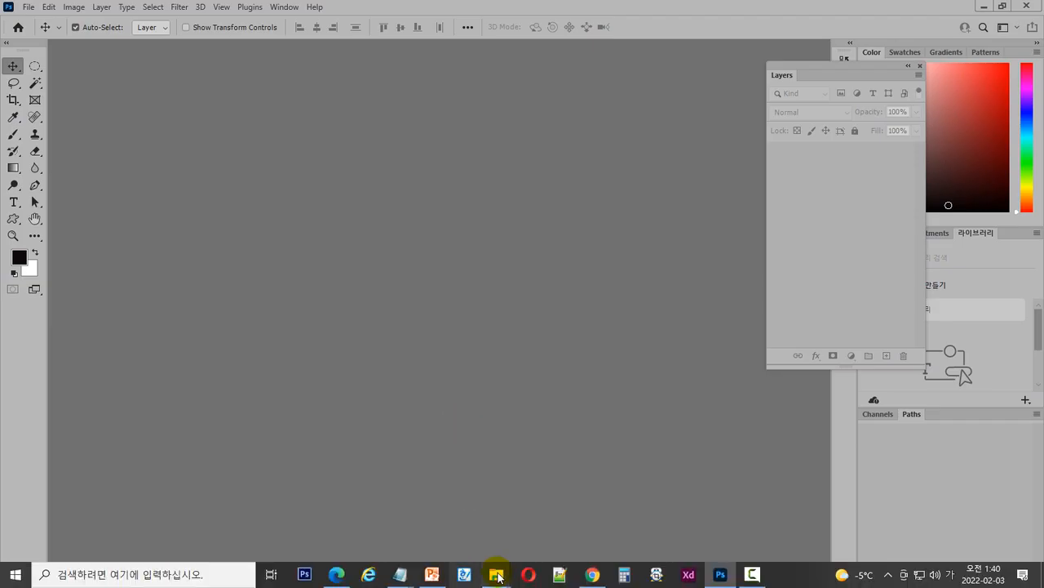
{"action": "mouse_move", "coordinate": [497, 573]}
{"action": "left_click", "coordinate": [602, 505]}
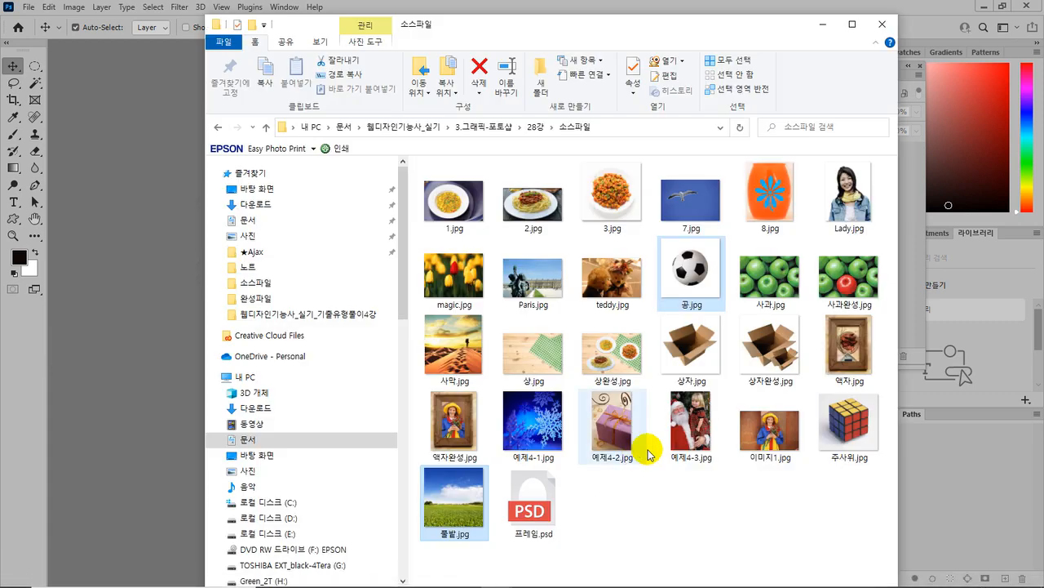
{"action": "left_click", "coordinate": [693, 367]}
{"action": "left_click_drag", "start_coordinate": [692, 367], "coordinate": [155, 334]}
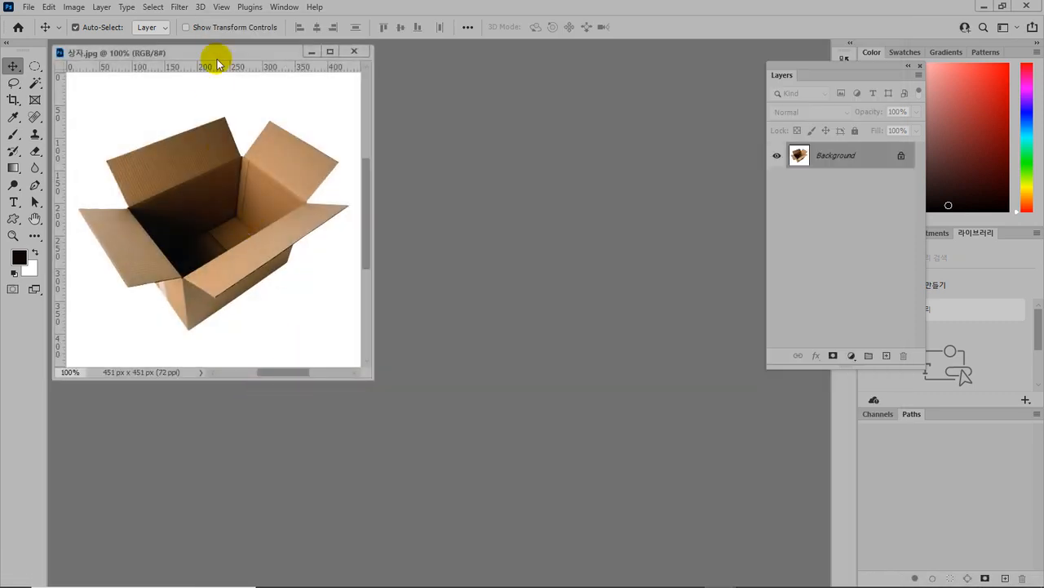
{"action": "left_click_drag", "start_coordinate": [245, 54], "coordinate": [310, 77]}
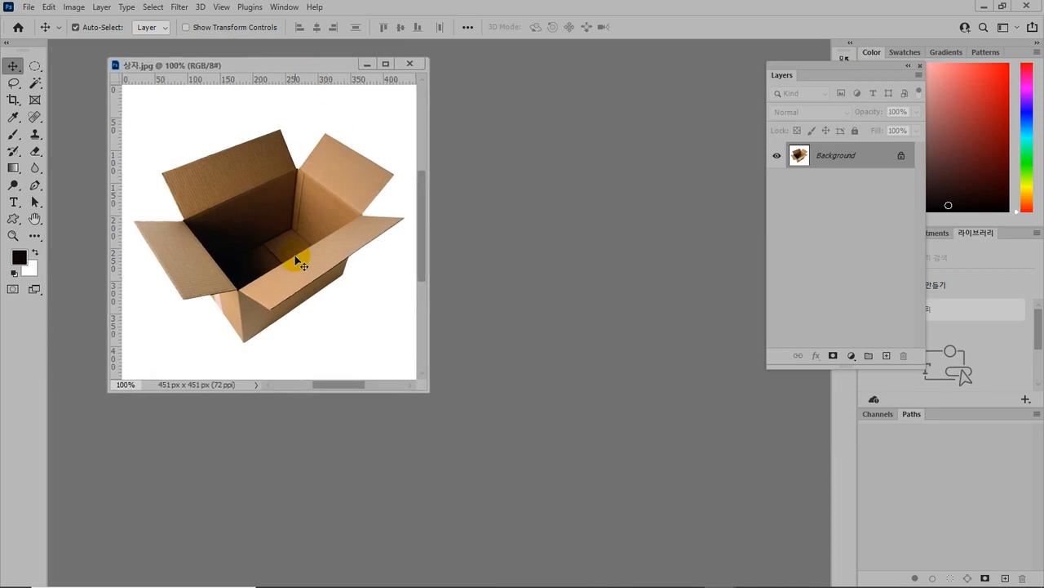
Try a rough freehand Lasso selection over part of the box, and deselect it
{"action": "left_click", "coordinate": [34, 65]}
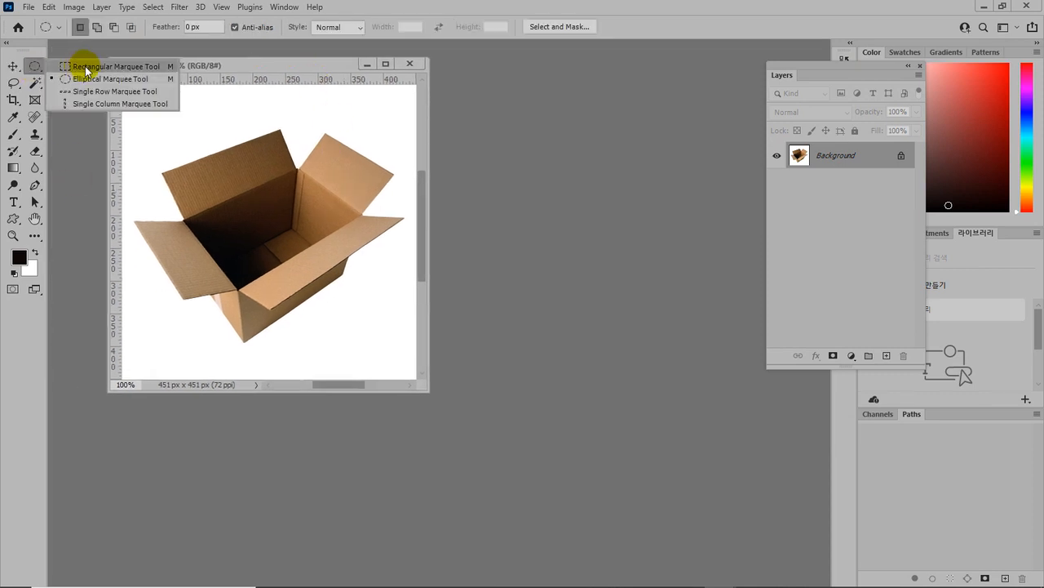
{"action": "left_click", "coordinate": [35, 67]}
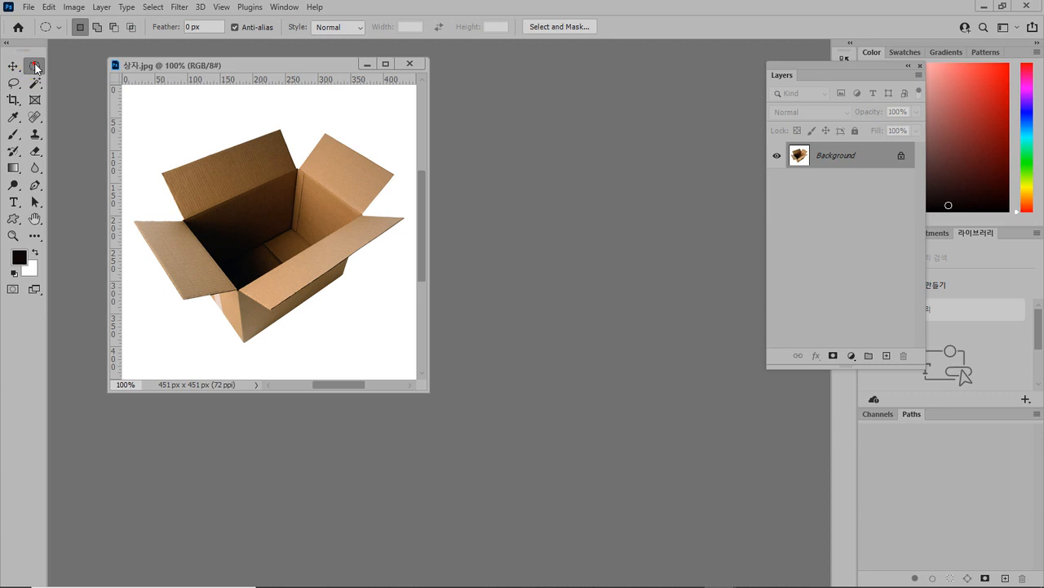
{"action": "left_click", "coordinate": [13, 82]}
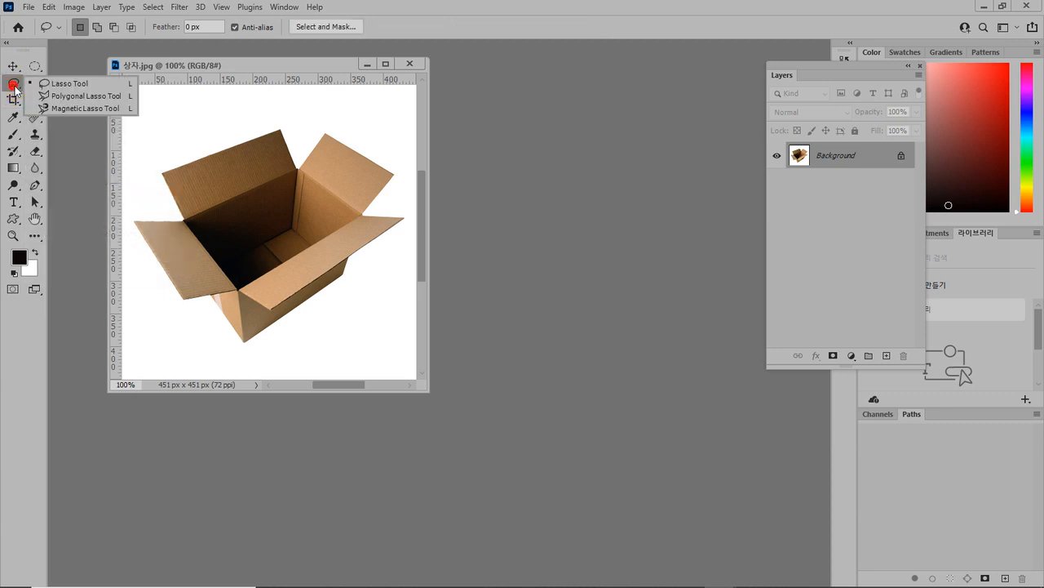
{"action": "left_click", "coordinate": [59, 84]}
{"action": "mouse_move", "coordinate": [214, 129]}
{"action": "left_mouse_down"}
{"action": "mouse_move", "coordinate": [171, 199]}
{"action": "mouse_move", "coordinate": [221, 262]}
{"action": "mouse_move", "coordinate": [325, 216]}
{"action": "mouse_move", "coordinate": [297, 149]}
{"action": "mouse_move", "coordinate": [206, 127]}
{"action": "left_mouse_up"}
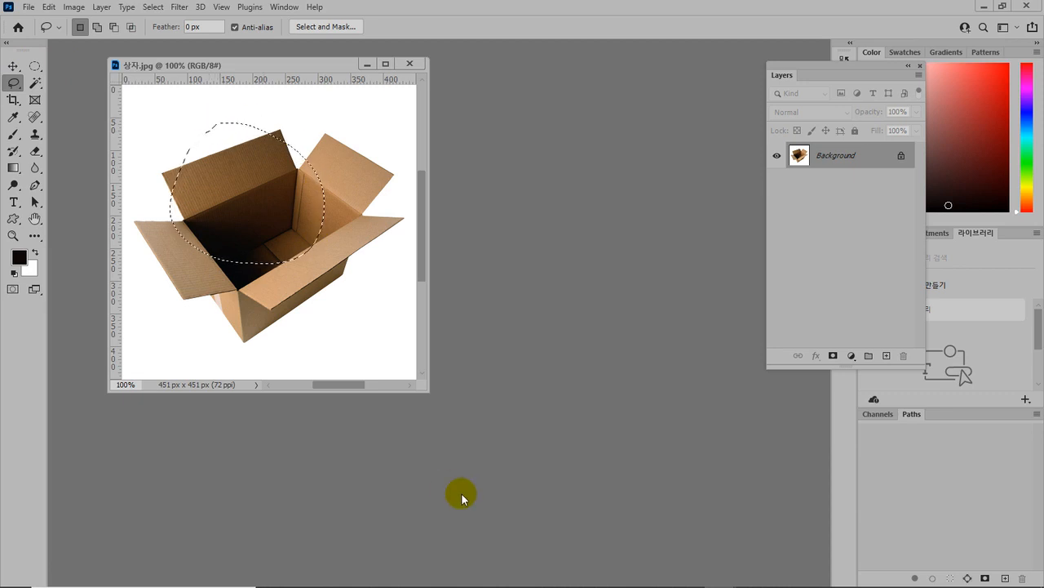
{"action": "key", "text": "ctrl+d"}
Choose the Polygonal Lasso tool and set 상자.jpg to 120% zoom in an enlarged window that shows the whole image
{"action": "left_click", "coordinate": [14, 82]}
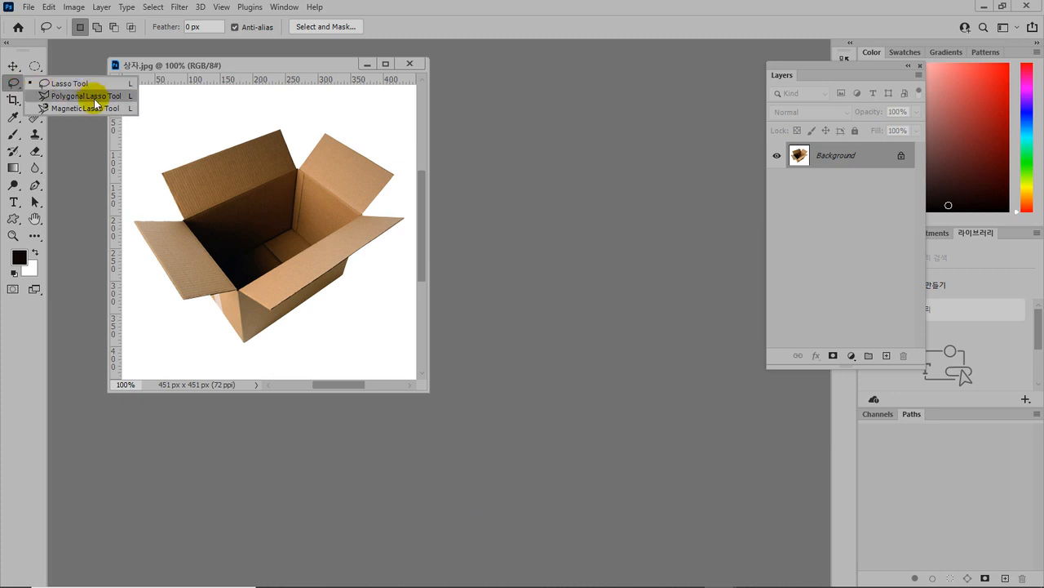
{"action": "left_click", "coordinate": [92, 98]}
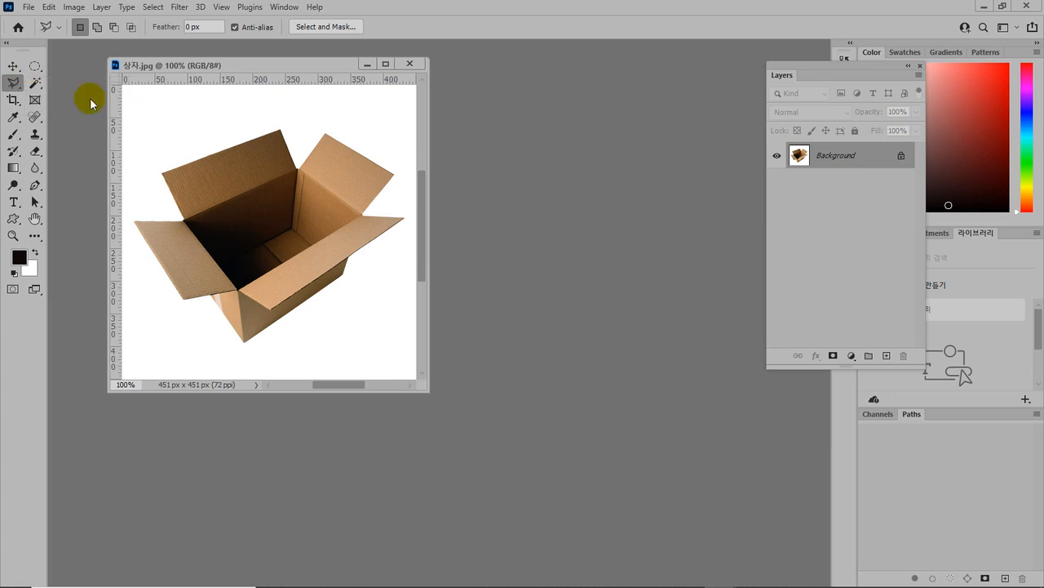
{"action": "left_click_drag", "start_coordinate": [302, 68], "coordinate": [371, 79]}
{"action": "left_click", "coordinate": [203, 391]}
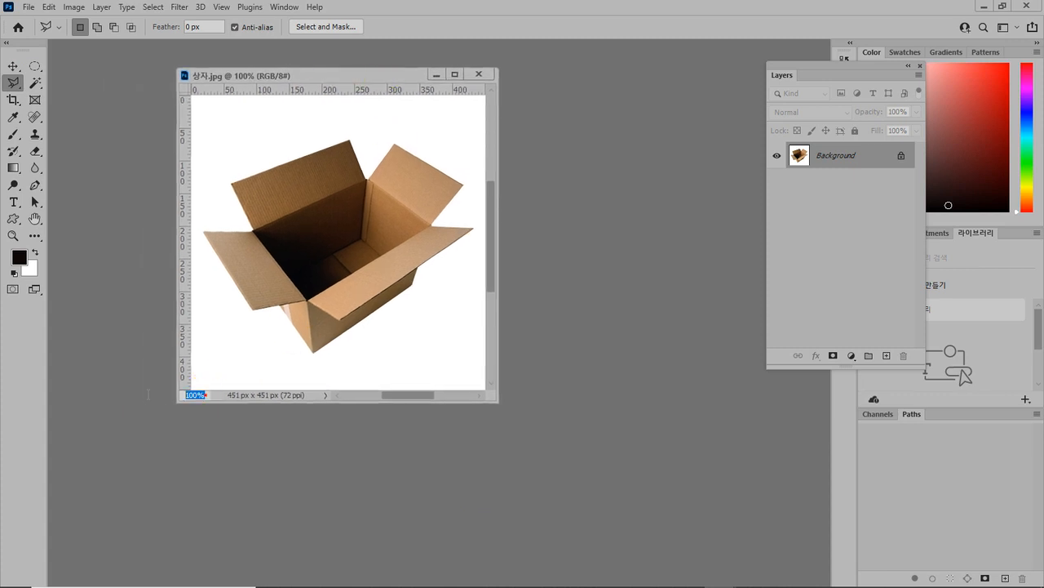
{"action": "type", "text": "120"}
{"action": "key", "text": "Return"}
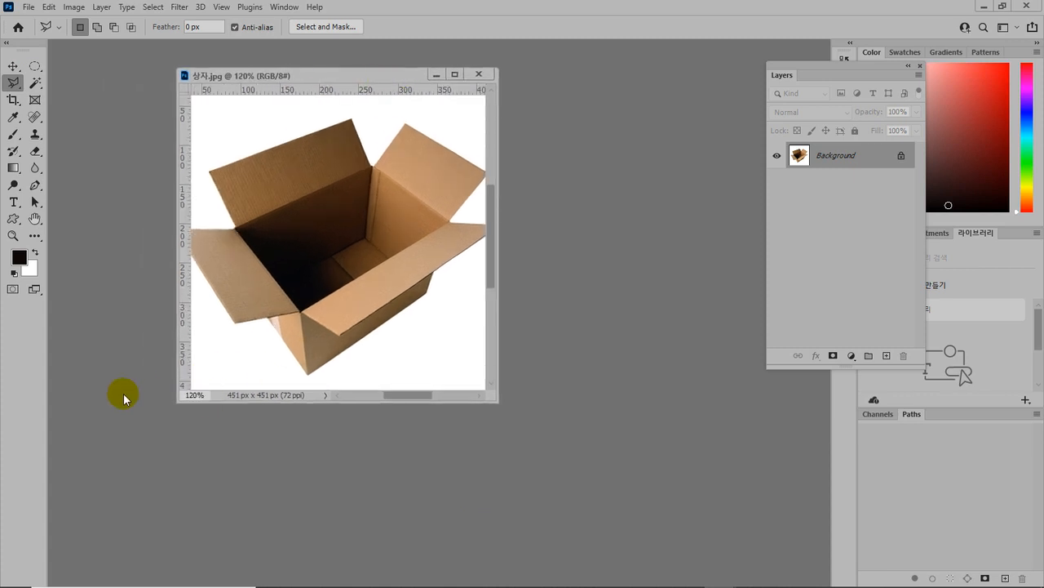
{"action": "left_click_drag", "start_coordinate": [501, 404], "coordinate": [656, 501]}
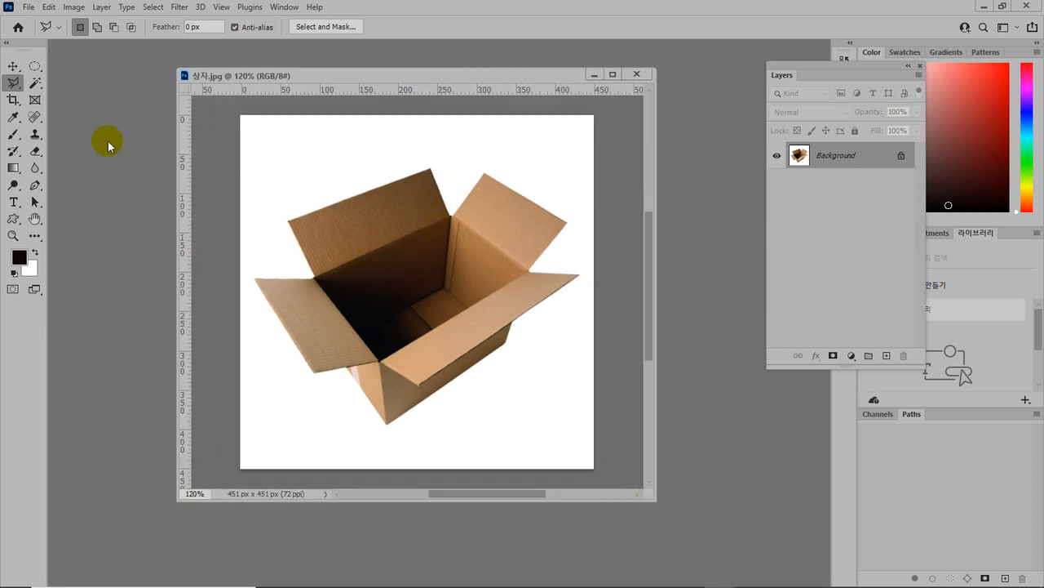
{"action": "left_click", "coordinate": [23, 92]}
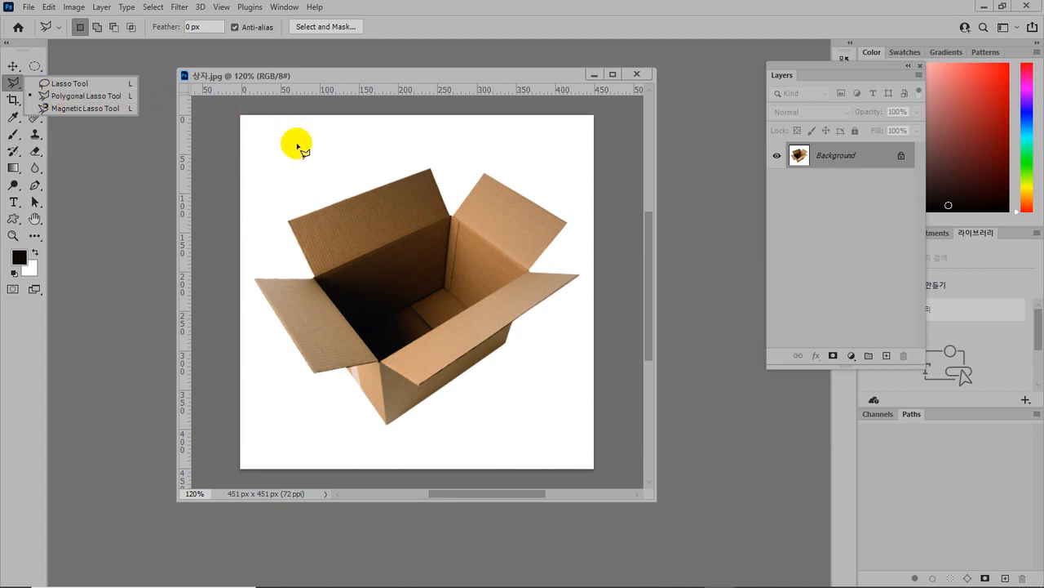
Trace the outline of the cardboard box corner by corner with the Polygonal Lasso and close it into a selection
{"action": "left_click", "coordinate": [327, 75]}
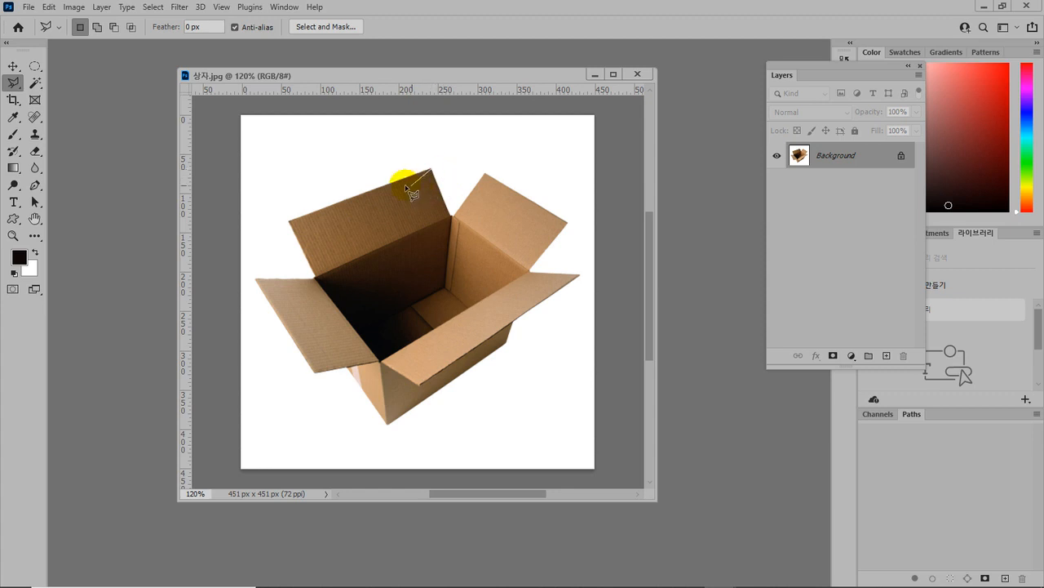
{"action": "left_click", "coordinate": [290, 222]}
{"action": "left_click", "coordinate": [313, 277]}
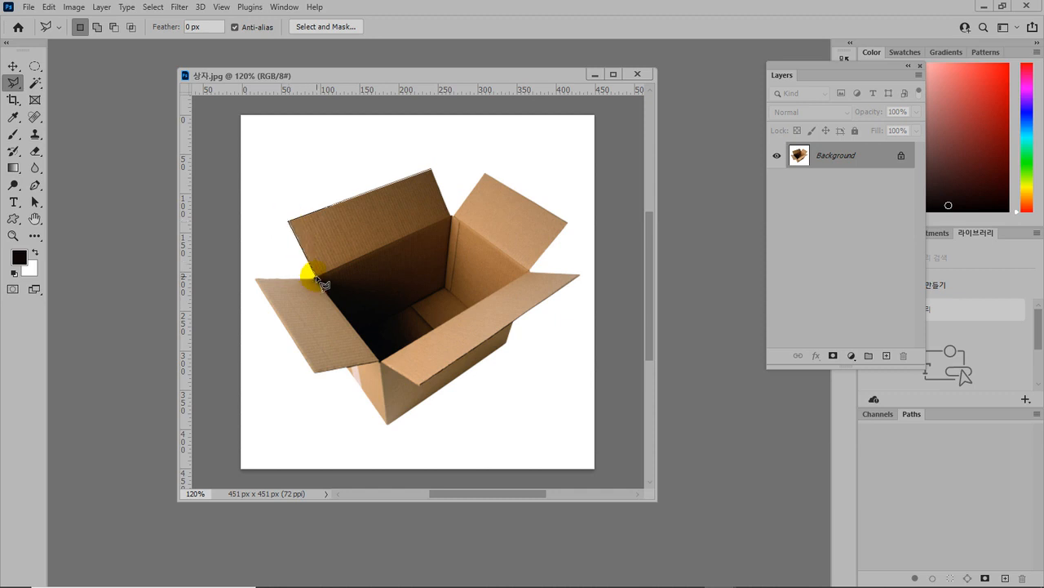
{"action": "left_click", "coordinate": [254, 278]}
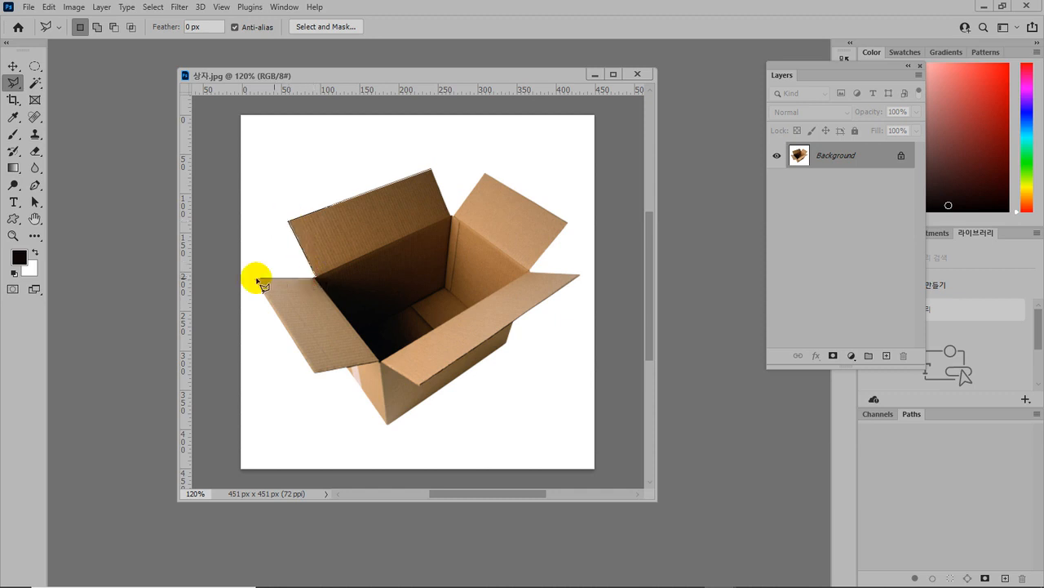
{"action": "mouse_move", "coordinate": [301, 389]}
{"action": "left_mouse_down"}
{"action": "mouse_move", "coordinate": [314, 372]}
{"action": "mouse_move", "coordinate": [344, 371]}
{"action": "mouse_move", "coordinate": [317, 374]}
{"action": "left_mouse_up"}
{"action": "left_click", "coordinate": [347, 367]}
{"action": "left_click", "coordinate": [390, 418]}
{"action": "left_click_drag", "start_coordinate": [387, 414], "coordinate": [387, 422]}
{"action": "left_click_drag", "start_coordinate": [478, 386], "coordinate": [388, 425]}
{"action": "left_click_drag", "start_coordinate": [448, 403], "coordinate": [509, 348]}
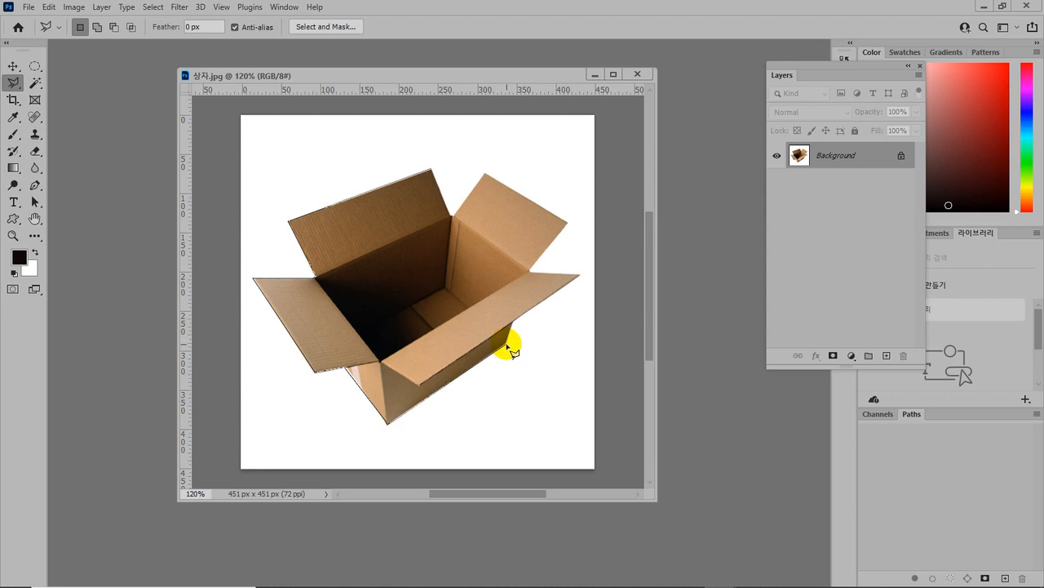
{"action": "left_click", "coordinate": [512, 325]}
{"action": "left_click", "coordinate": [577, 277]}
{"action": "left_click", "coordinate": [531, 270]}
{"action": "left_click", "coordinate": [528, 270]}
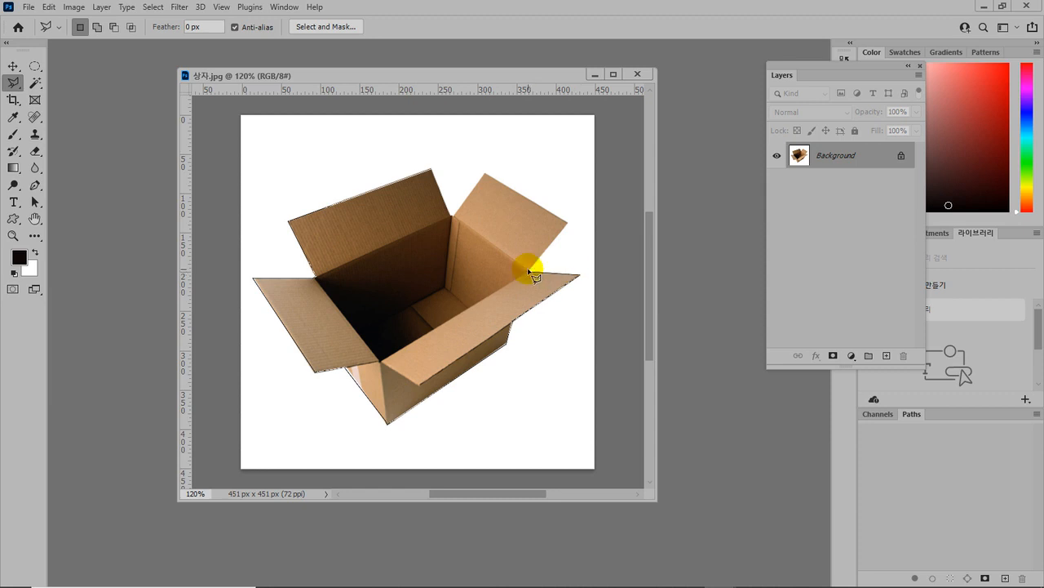
{"action": "left_click", "coordinate": [567, 222]}
{"action": "left_click", "coordinate": [485, 175]}
{"action": "left_click", "coordinate": [436, 169]}
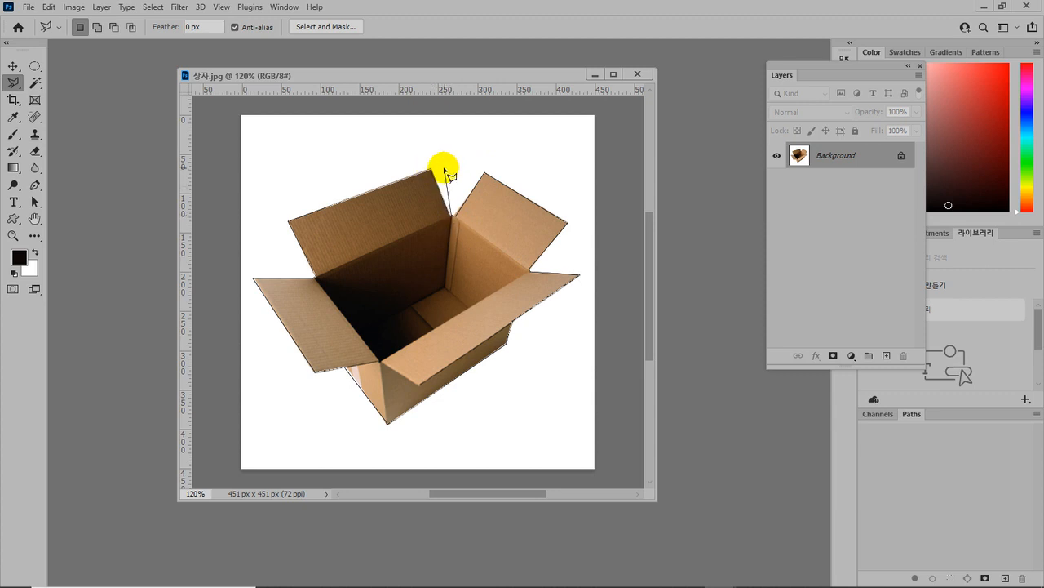
{"action": "double_click", "coordinate": [433, 171]}
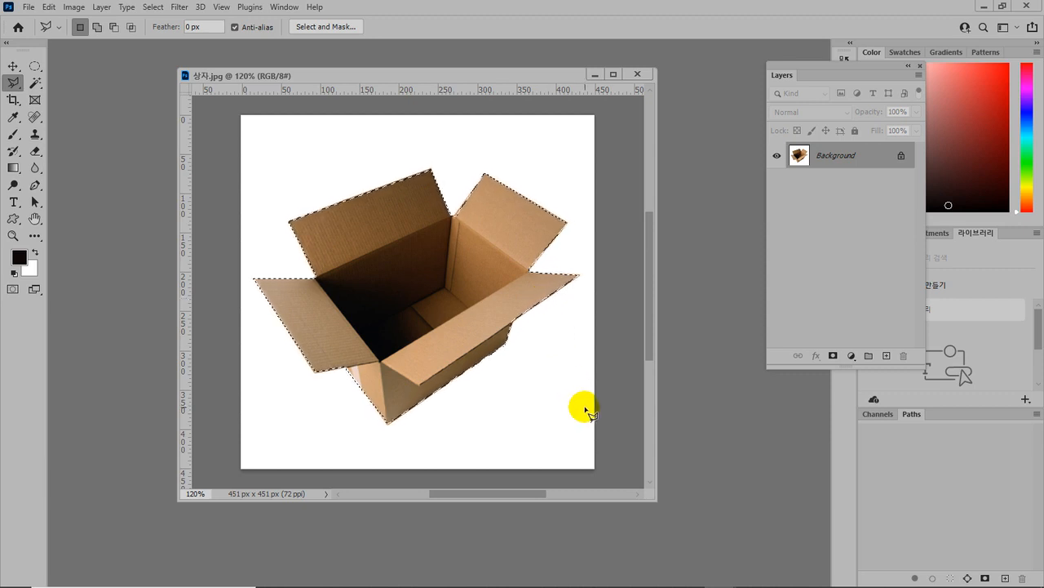
Copy the selected box to a new layer and move the copy slightly to the right of the original
{"action": "key", "text": "ctrl+j"}
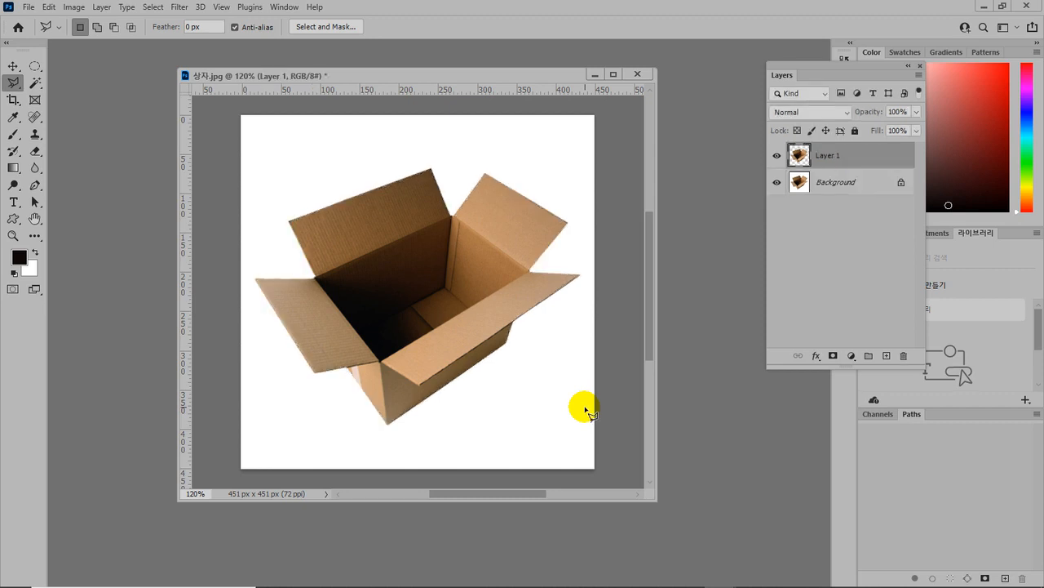
{"action": "mouse_move", "coordinate": [863, 167]}
{"action": "left_mouse_down"}
{"action": "mouse_move", "coordinate": [848, 163]}
{"action": "mouse_move", "coordinate": [873, 163]}
{"action": "left_mouse_up"}
{"action": "key", "text": "Escape"}
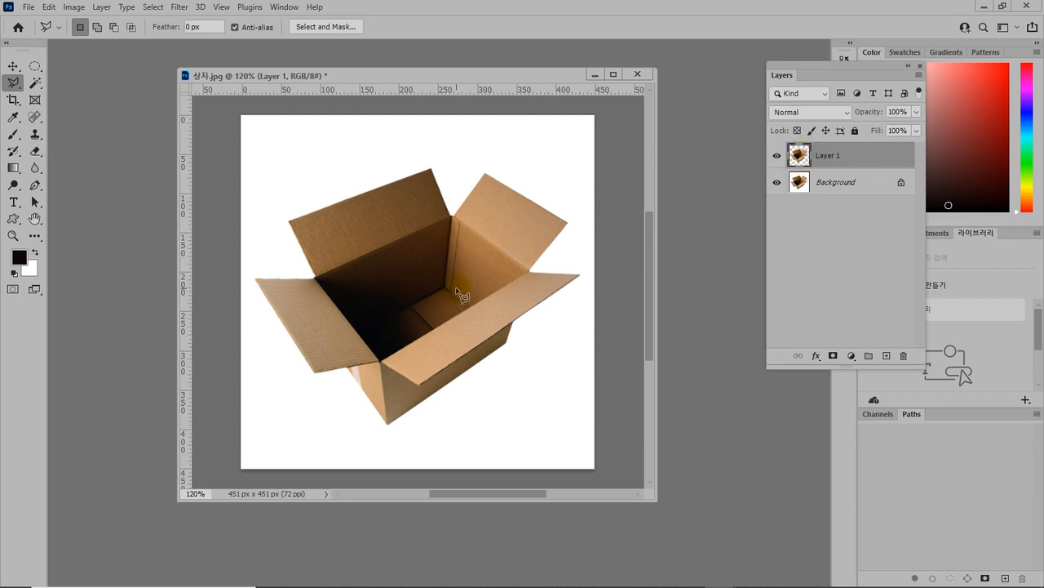
{"action": "left_click", "coordinate": [13, 70]}
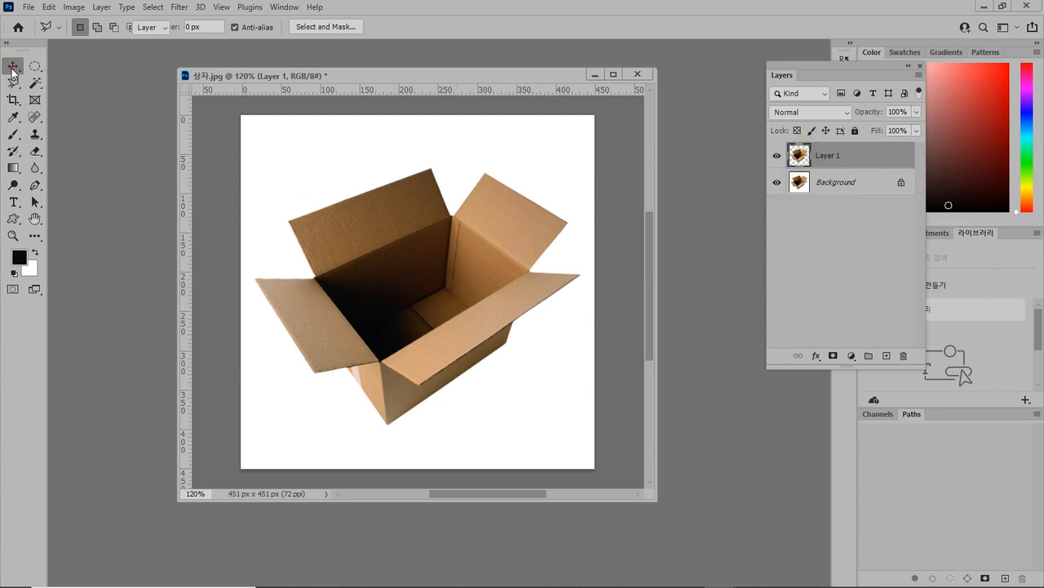
{"action": "left_click_drag", "start_coordinate": [399, 302], "coordinate": [446, 300]}
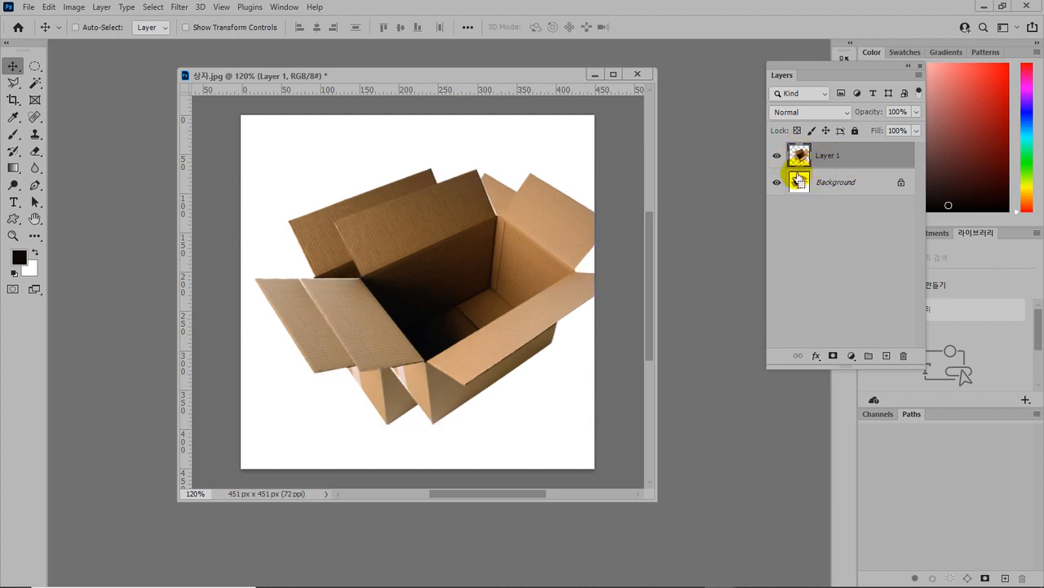
Scale the copied box to about 60.69% with Free Transform and place it in the lower right corner of the image
{"action": "key", "text": "ctrl+t"}
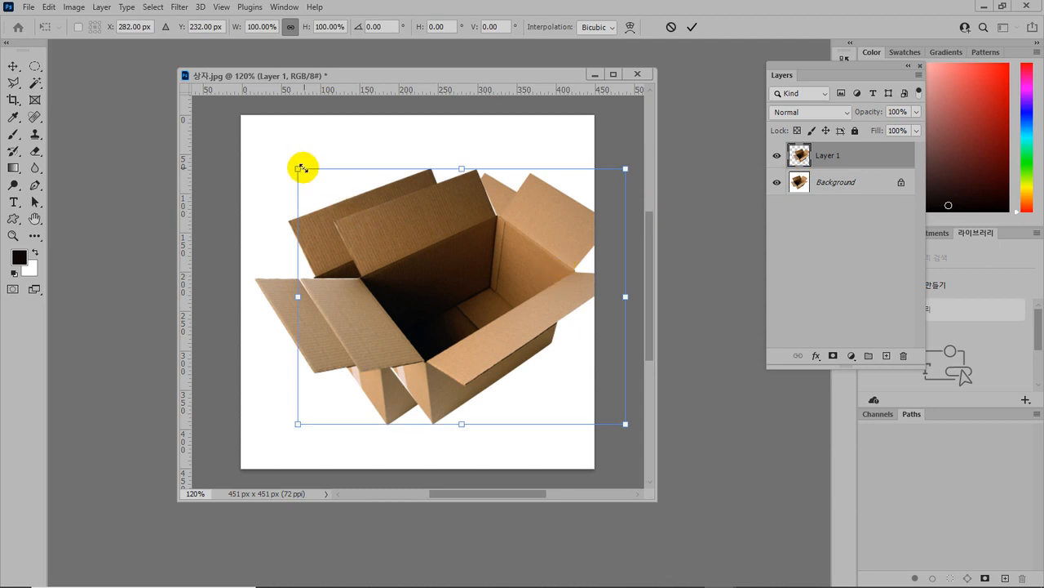
{"action": "left_click_drag", "start_coordinate": [298, 168], "coordinate": [419, 278]}
{"action": "left_click_drag", "start_coordinate": [545, 357], "coordinate": [522, 401]}
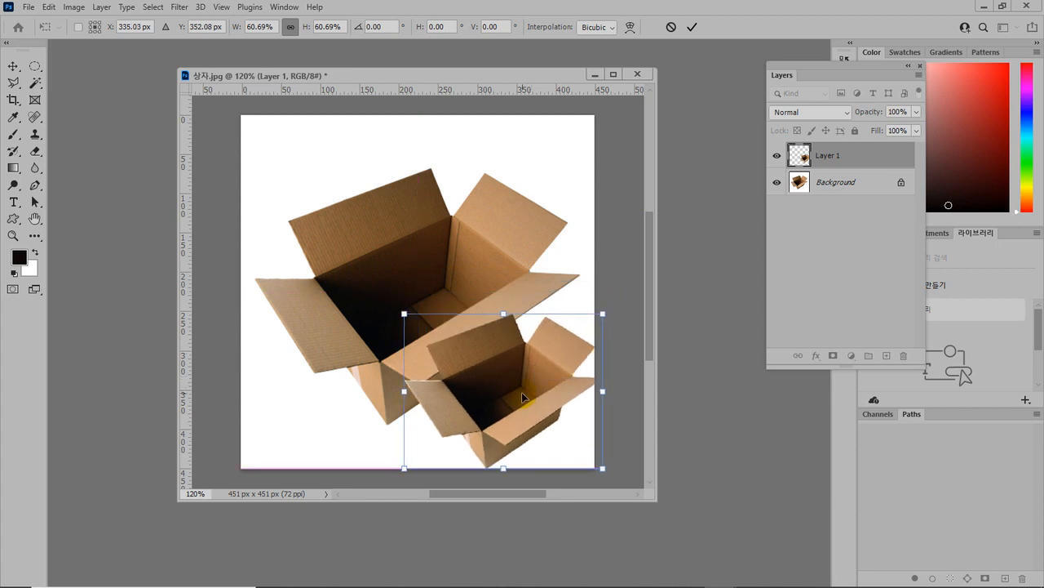
{"action": "left_click", "coordinate": [688, 28]}
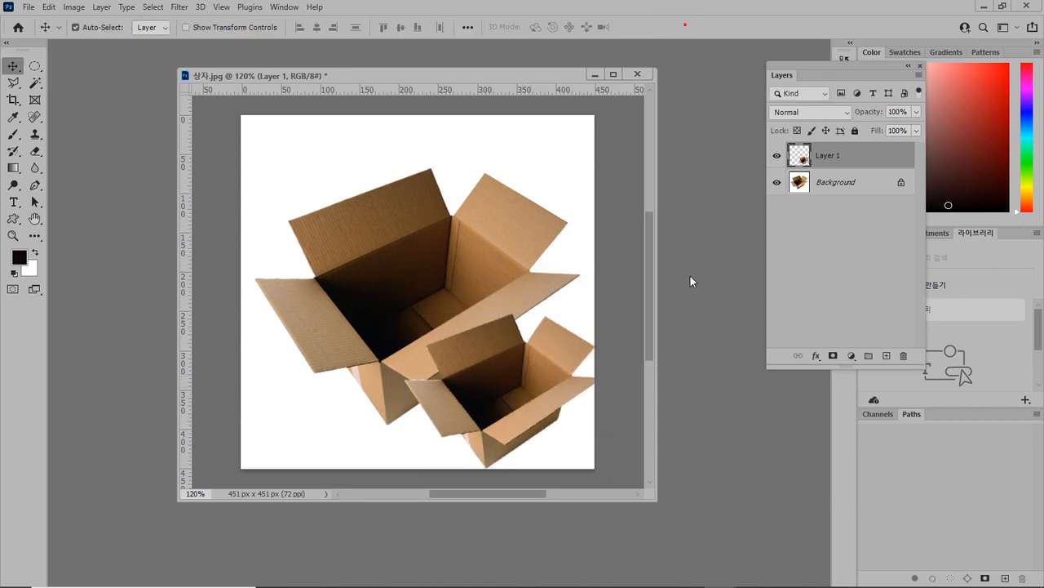
Switch to the PowerPoint presentation and compare the result with the 예제1-3 slide
{"action": "mouse_move", "coordinate": [530, 581]}
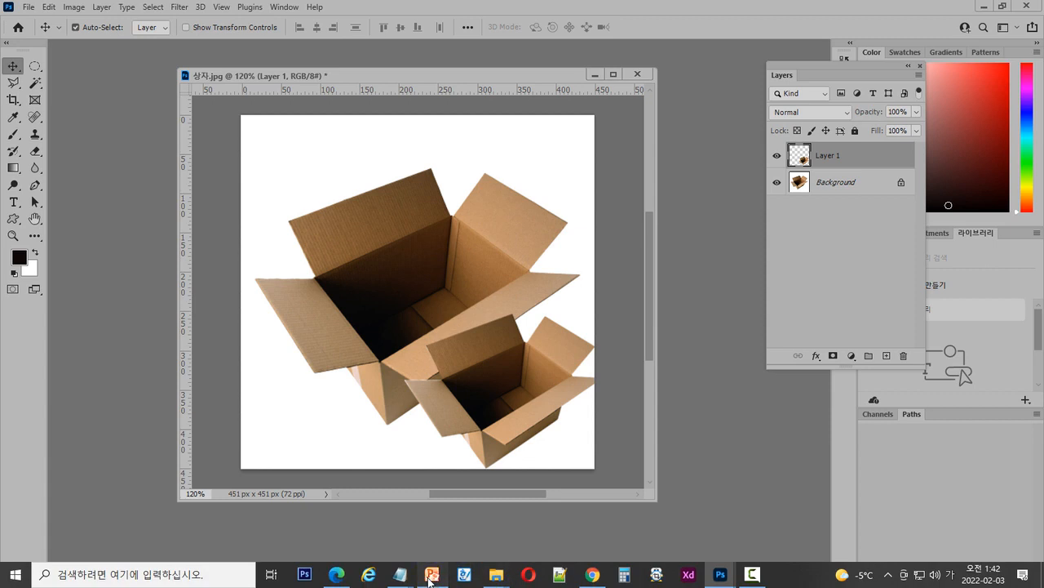
{"action": "left_click", "coordinate": [432, 574]}
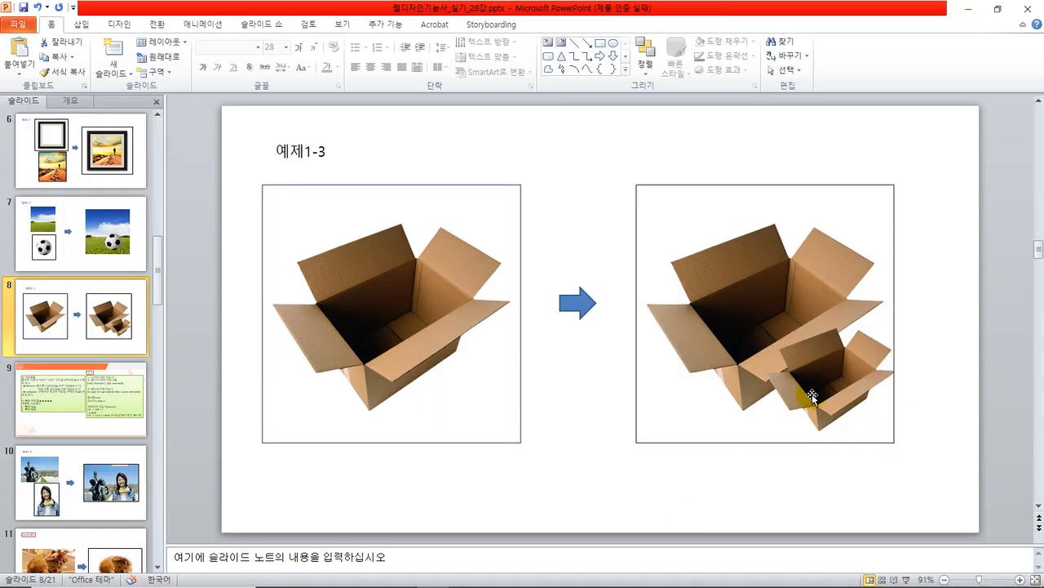
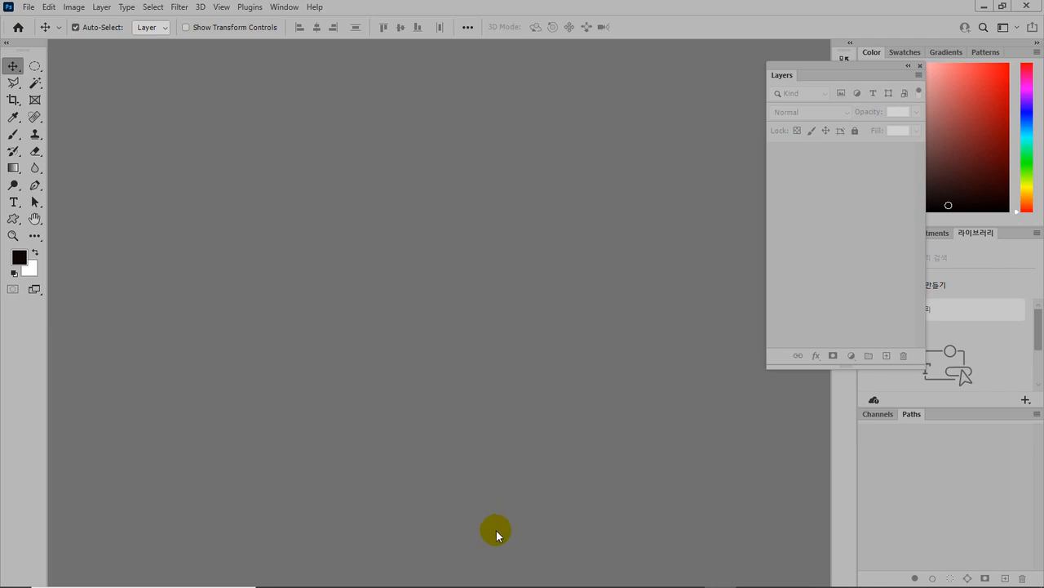
Open Lady.jpg and Paris.jpg from the 소스파일 folder in Photoshop and arrange their floating windows side by side
{"action": "mouse_move", "coordinate": [496, 574]}
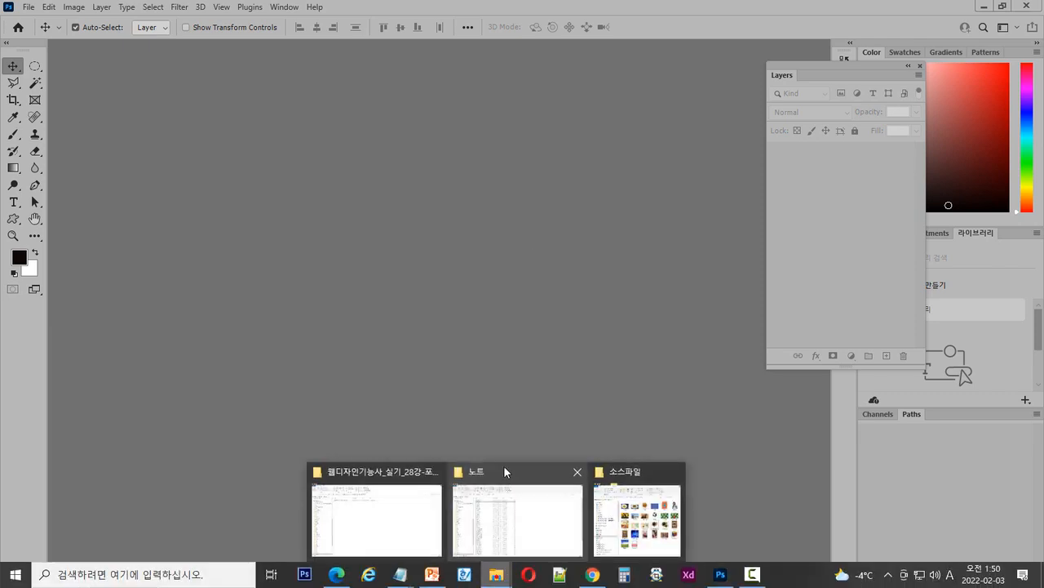
{"action": "left_click", "coordinate": [640, 510]}
{"action": "left_click", "coordinate": [843, 237]}
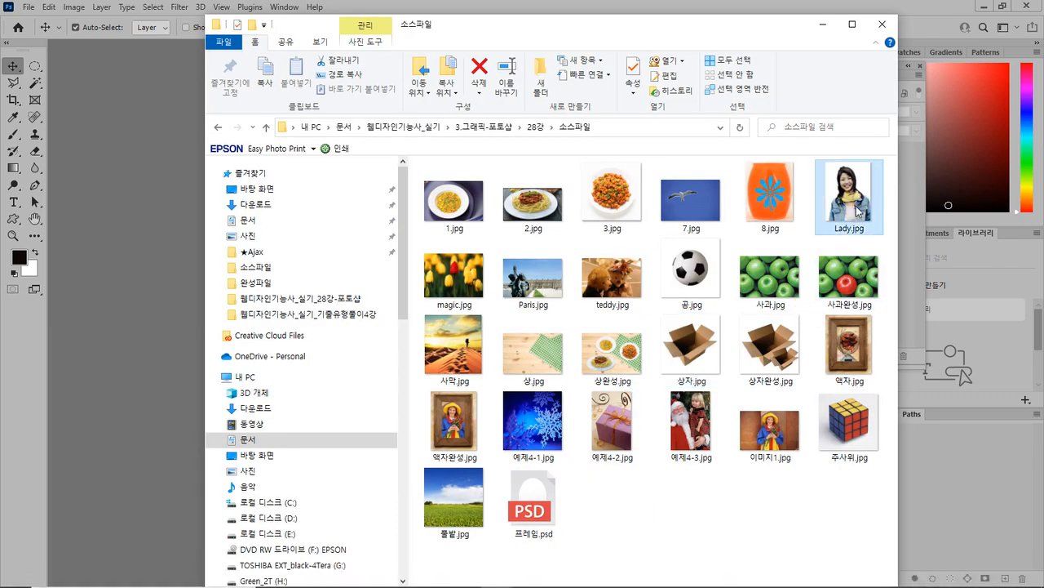
{"action": "left_click", "coordinate": [544, 290], "text": "ctrl"}
{"action": "left_click_drag", "start_coordinate": [532, 282], "coordinate": [130, 285]}
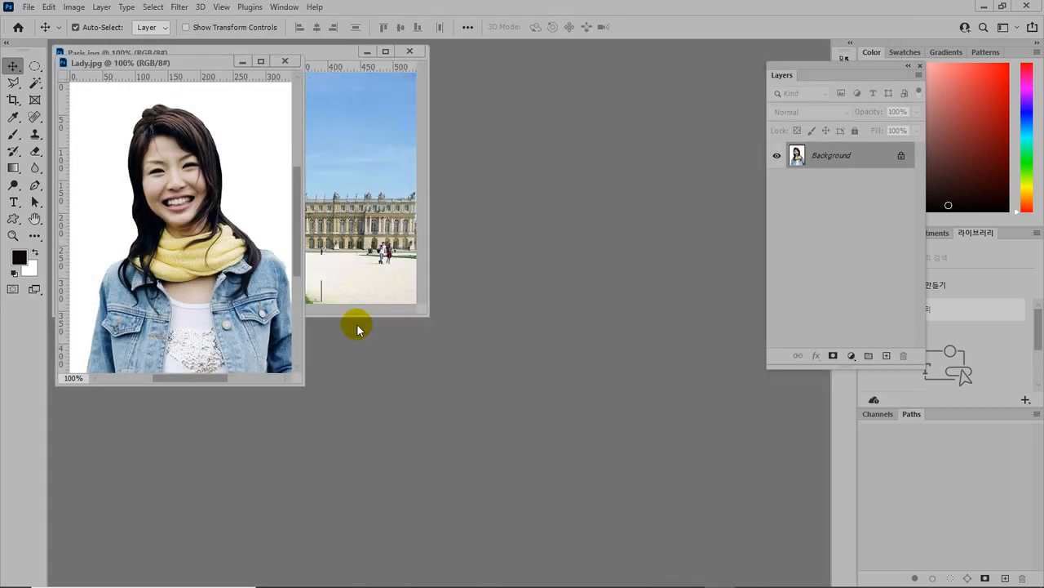
{"action": "left_click_drag", "start_coordinate": [184, 59], "coordinate": [209, 154]}
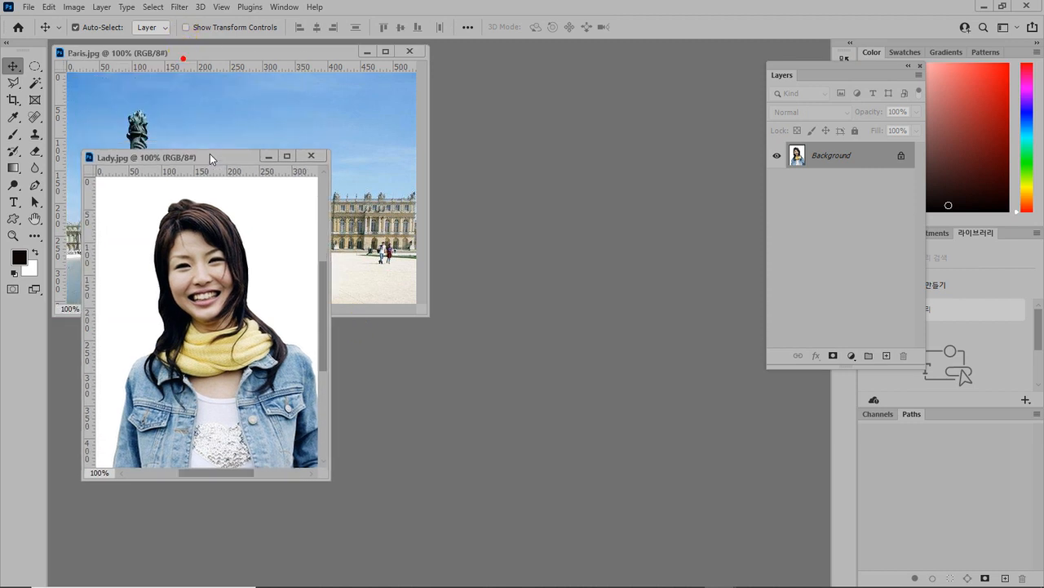
{"action": "left_click_drag", "start_coordinate": [286, 53], "coordinate": [616, 120]}
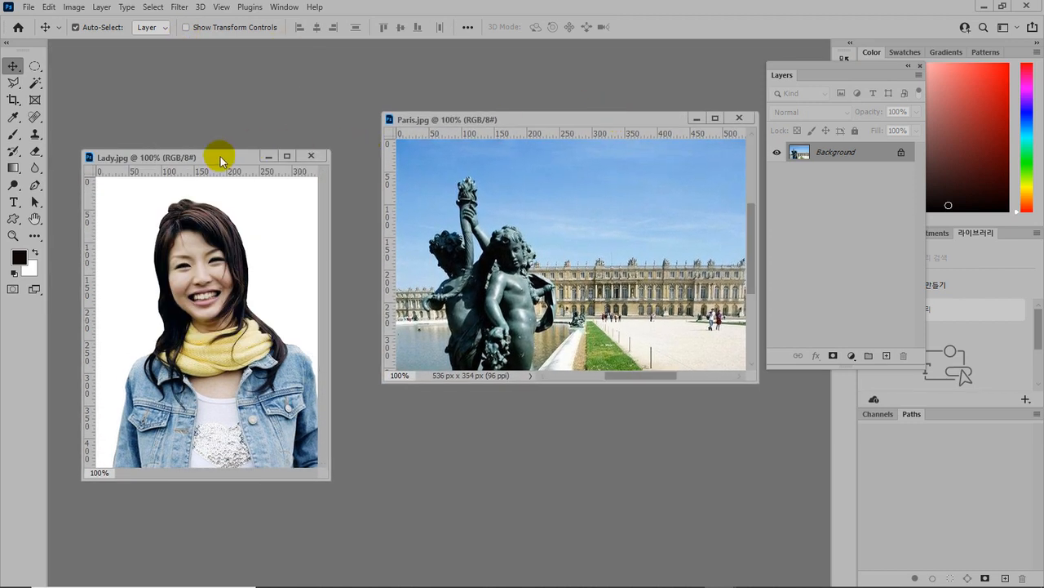
{"action": "left_click_drag", "start_coordinate": [220, 156], "coordinate": [230, 126]}
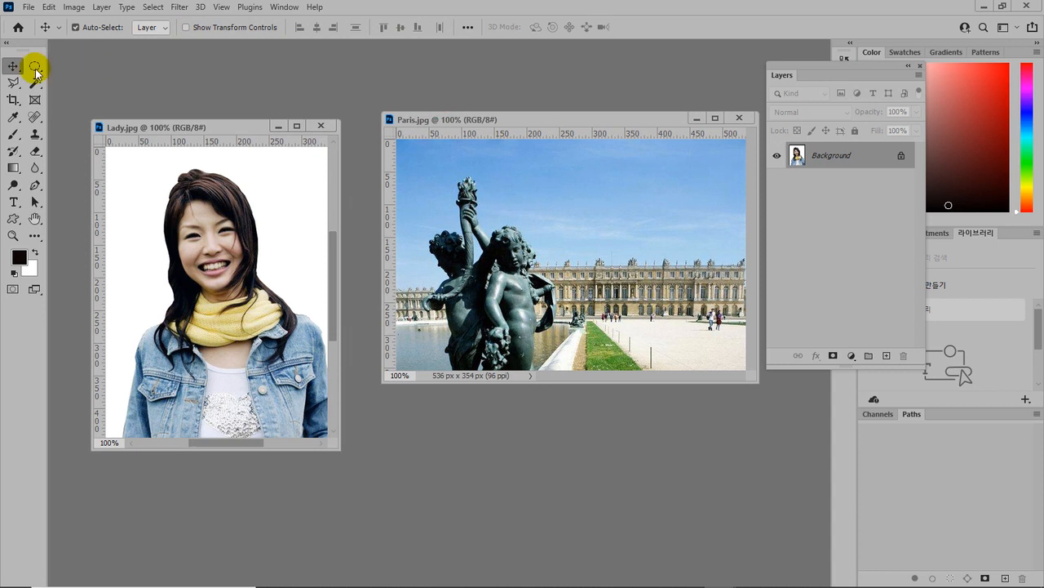
Try copying the whole Lady.jpg image into Paris.jpg, and delete the copied layer
{"action": "left_click", "coordinate": [540, 226]}
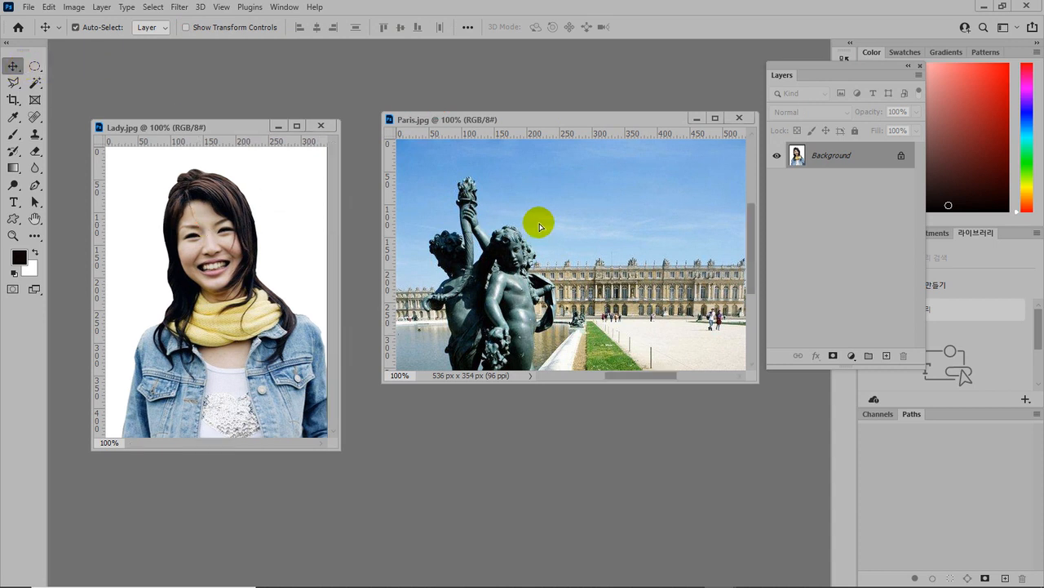
{"action": "key", "text": "ctrl+v"}
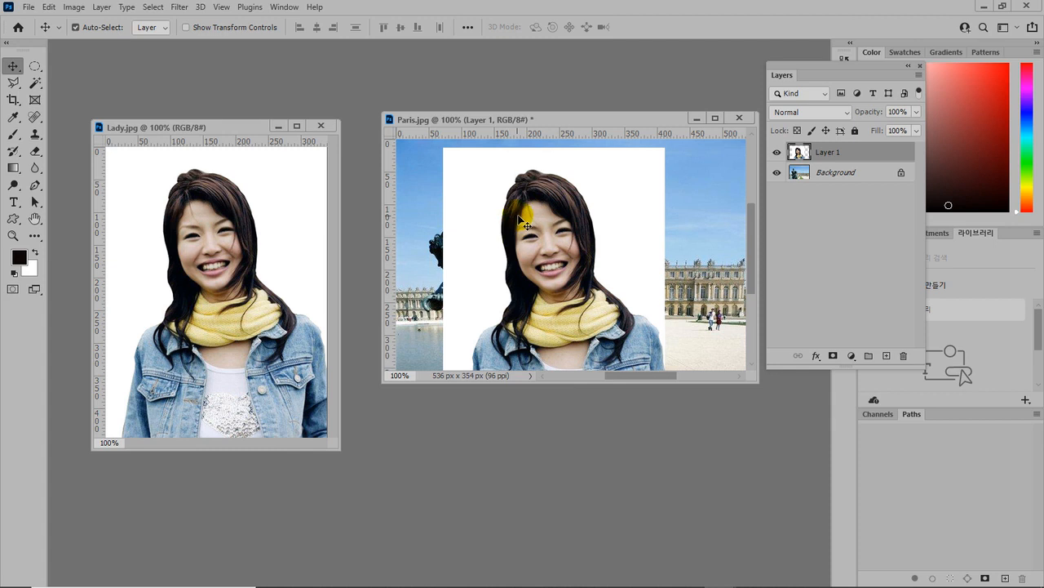
{"action": "left_click_drag", "start_coordinate": [834, 68], "coordinate": [773, 74]}
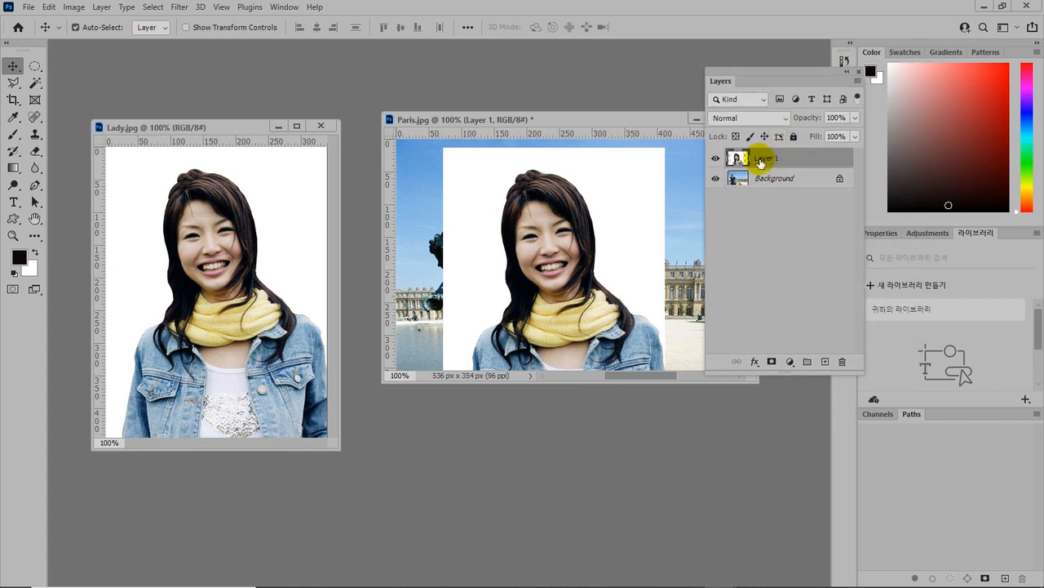
{"action": "left_click_drag", "start_coordinate": [778, 159], "coordinate": [843, 361]}
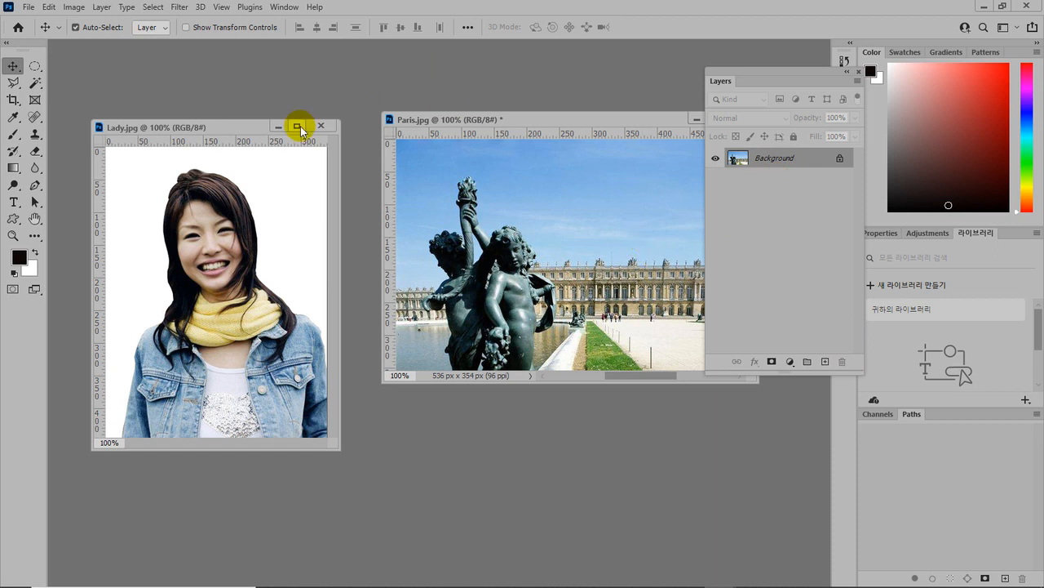
Move the Lady.jpg window higher in the workspace and choose the Magic Wand tool
{"action": "left_click_drag", "start_coordinate": [244, 131], "coordinate": [266, 100]}
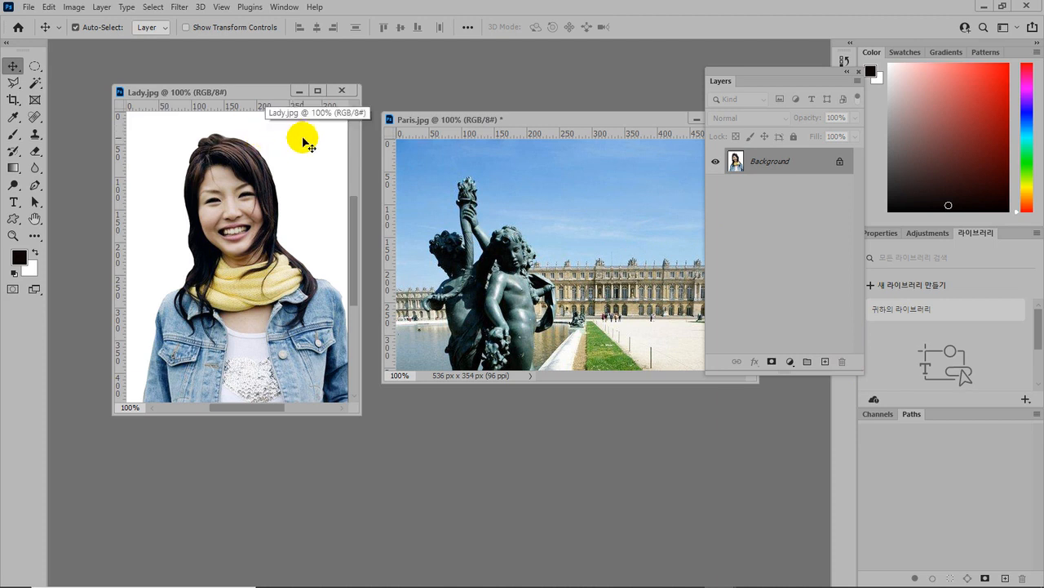
{"action": "left_click_drag", "start_coordinate": [319, 149], "coordinate": [342, 139]}
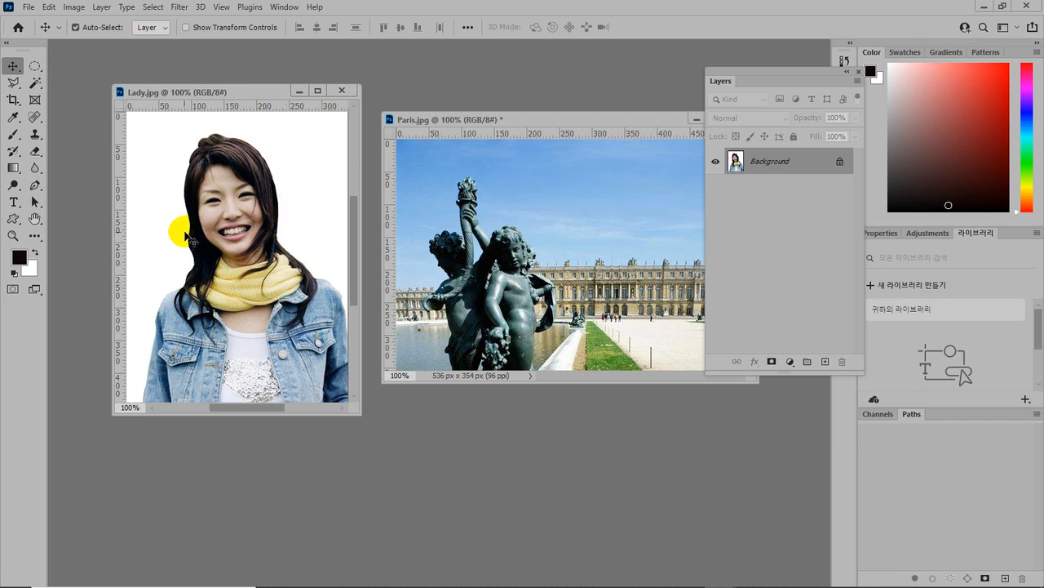
{"action": "left_click", "coordinate": [37, 84]}
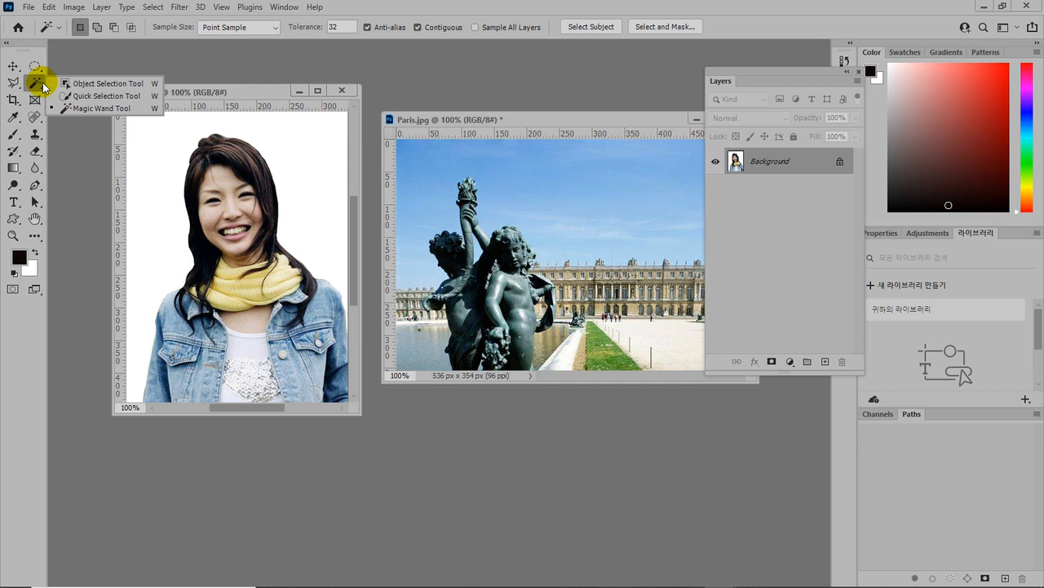
{"action": "left_click", "coordinate": [99, 110]}
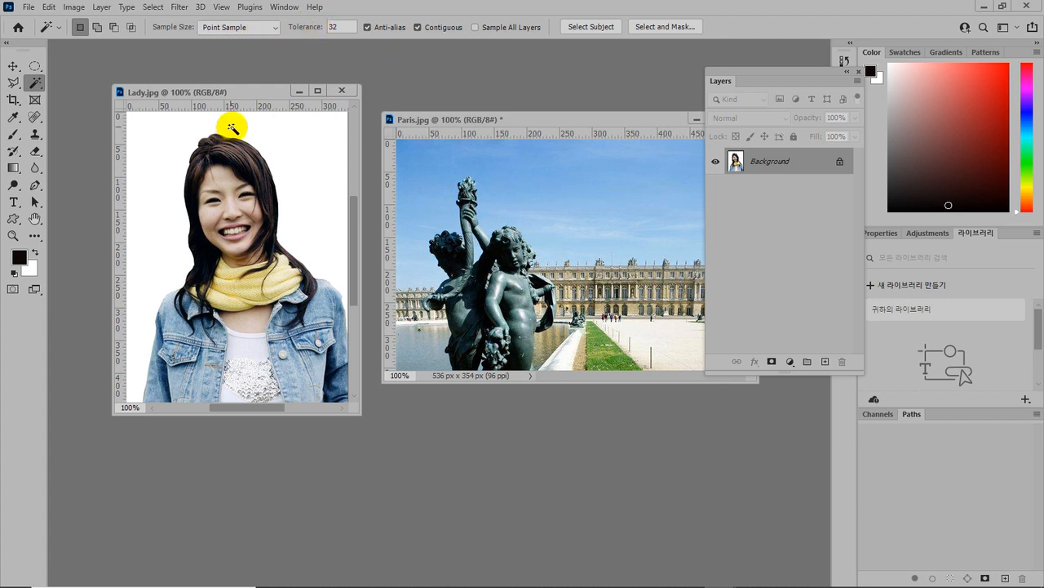
Try selecting the white background of Lady.jpg with the Contiguous option off, and deselect it
{"action": "left_click", "coordinate": [417, 28]}
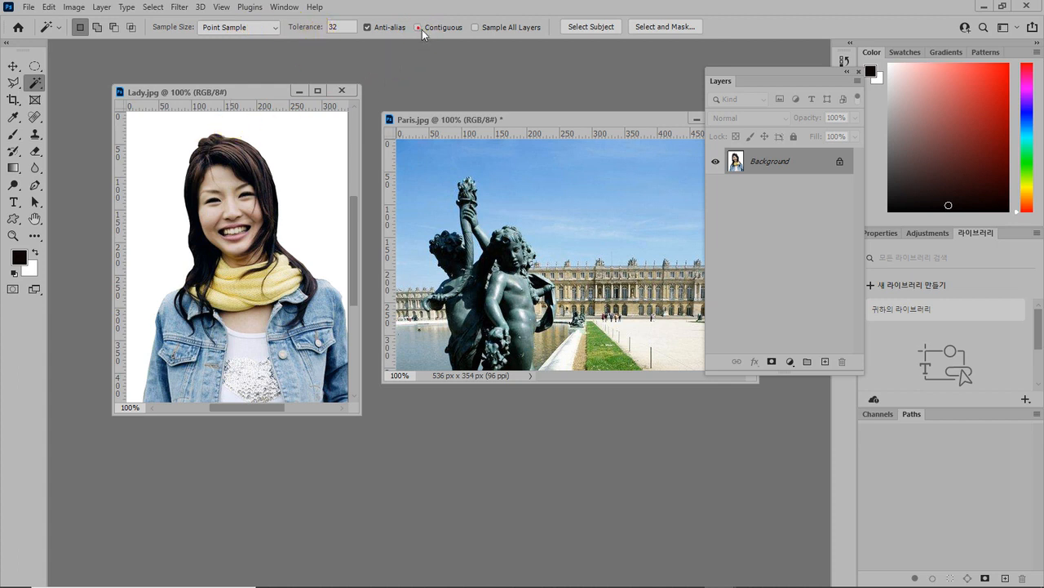
{"action": "left_click", "coordinate": [160, 168]}
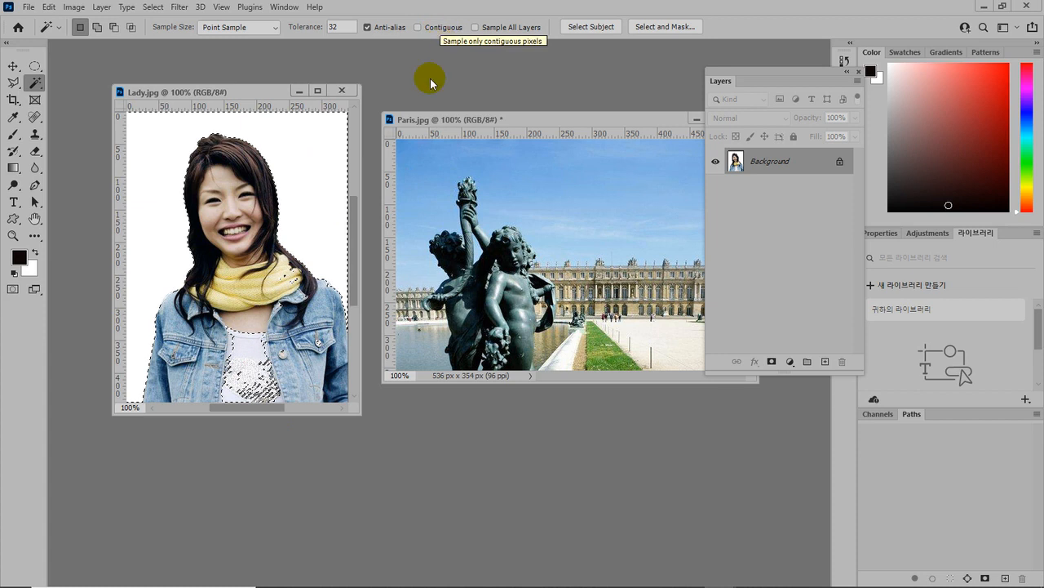
{"action": "key", "text": "ctrl+d"}
Select the white background of Lady.jpg with Contiguous on, and copy the selected area into Paris.jpg with the Move tool
{"action": "left_click", "coordinate": [418, 28]}
{"action": "left_click", "coordinate": [304, 158]}
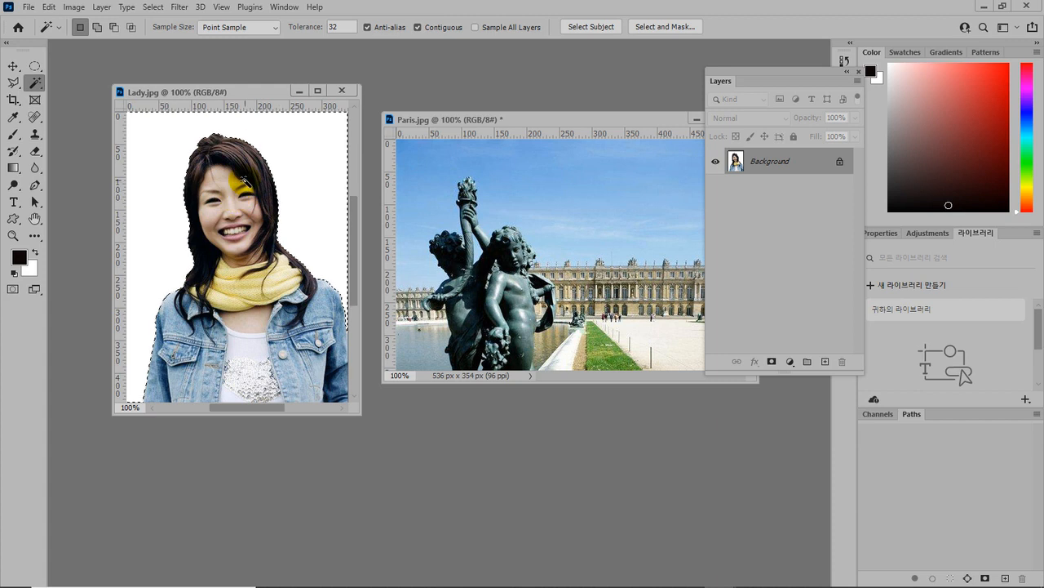
{"action": "left_click", "coordinate": [12, 66]}
{"action": "left_click_drag", "start_coordinate": [296, 159], "coordinate": [613, 234]}
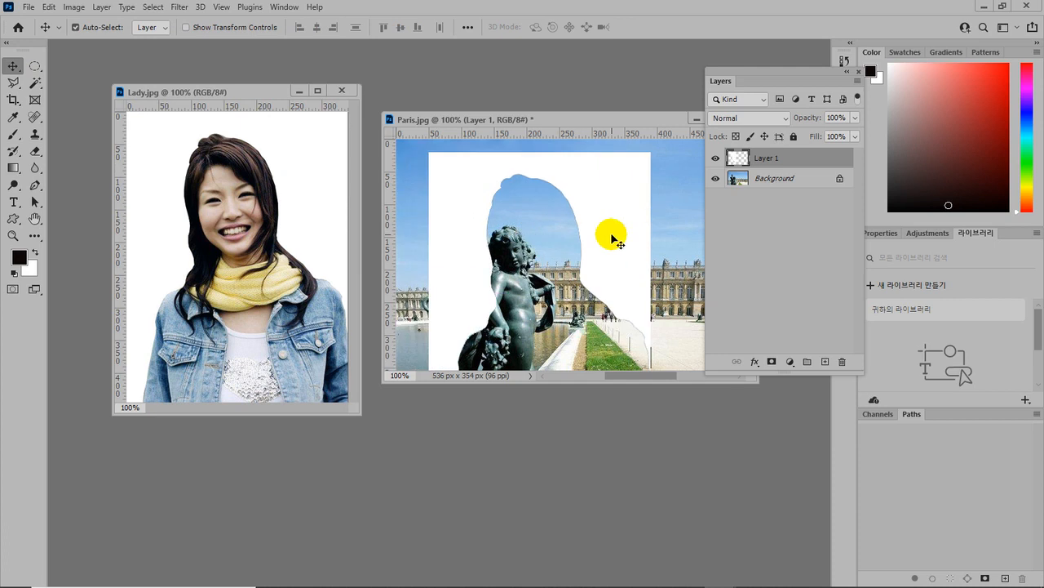
Delete the copied white background layer from Paris.jpg and make Lady.jpg the active document
{"action": "left_click_drag", "start_coordinate": [833, 166], "coordinate": [842, 361]}
{"action": "left_click", "coordinate": [224, 91]}
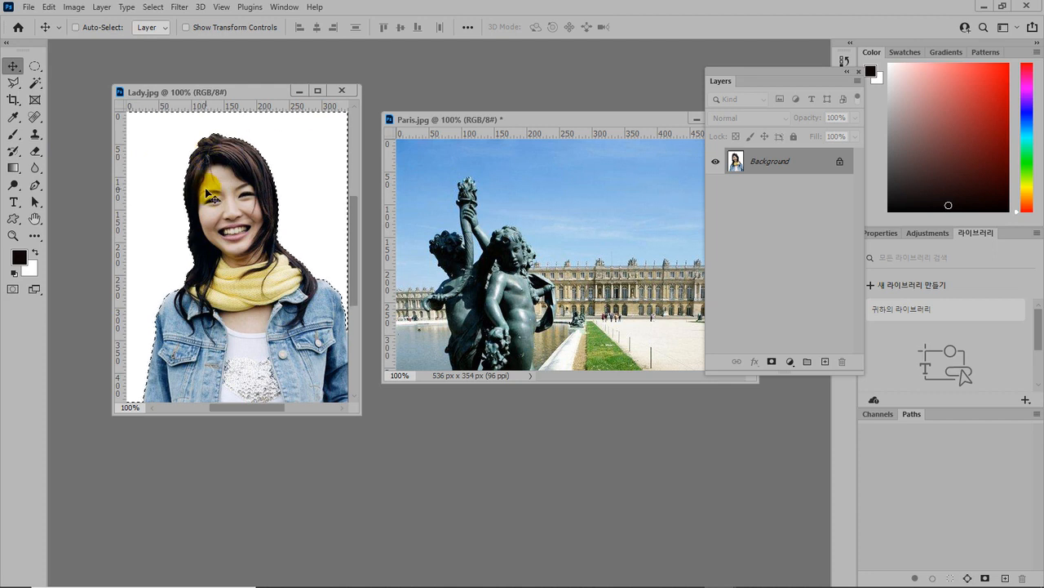
{"action": "mouse_move", "coordinate": [248, 288]}
{"action": "left_mouse_down"}
{"action": "mouse_move", "coordinate": [245, 310]}
{"action": "mouse_move", "coordinate": [256, 294]}
{"action": "left_mouse_up"}
{"action": "key", "text": "Escape"}
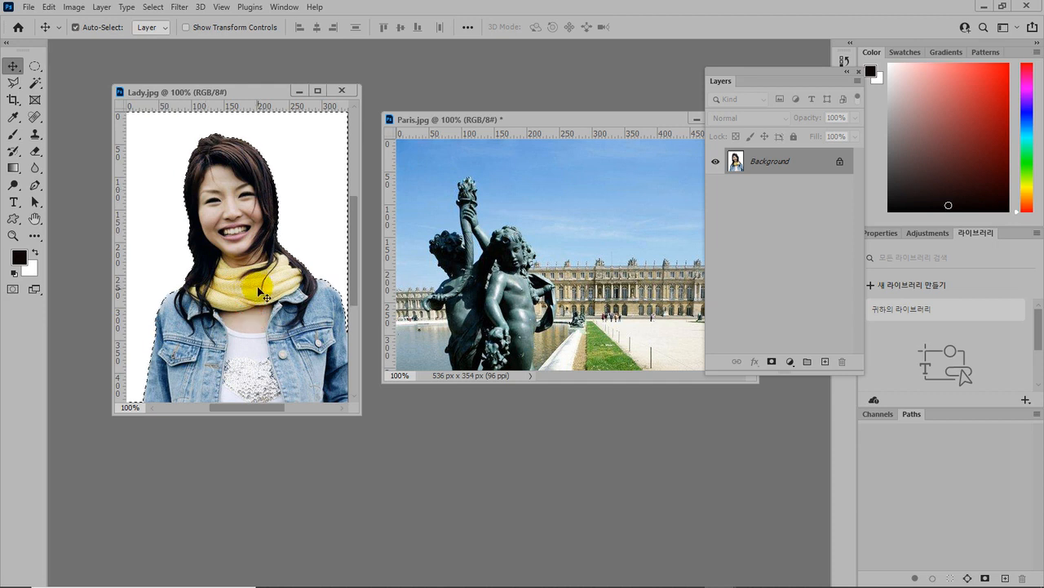
{"action": "key", "text": "ctrl+2"}
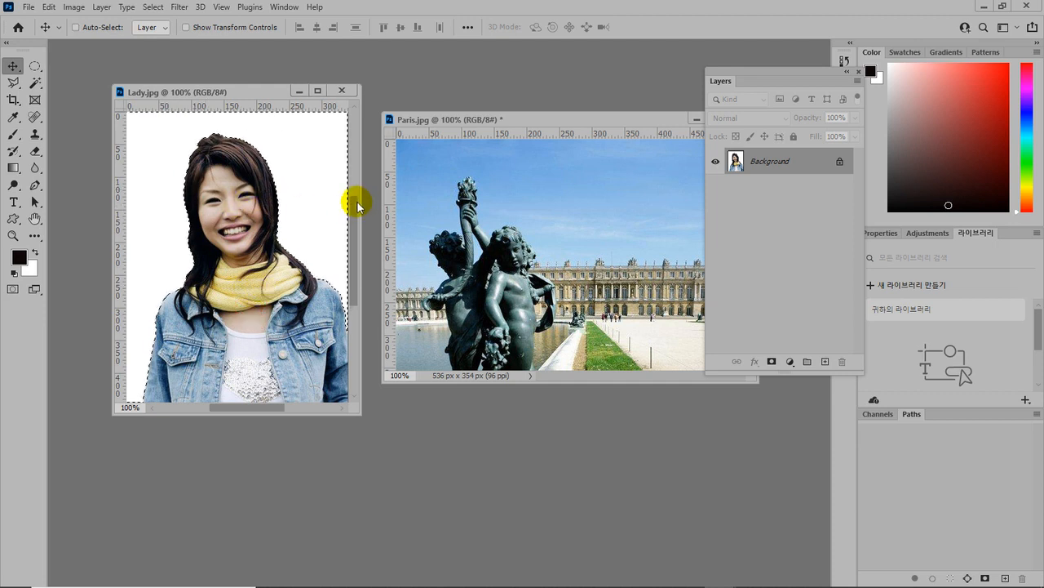
{"action": "left_click_drag", "start_coordinate": [444, 67], "coordinate": [433, 88]}
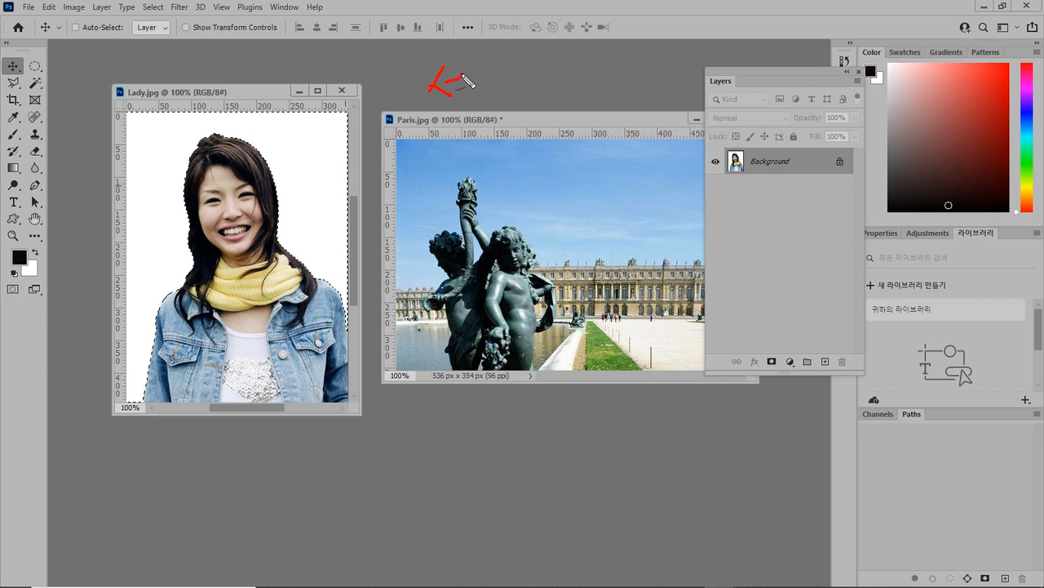
{"action": "mouse_move", "coordinate": [500, 95]}
{"action": "left_mouse_down"}
{"action": "mouse_move", "coordinate": [519, 119]}
{"action": "mouse_move", "coordinate": [547, 82]}
{"action": "mouse_move", "coordinate": [562, 114]}
{"action": "mouse_move", "coordinate": [585, 76]}
{"action": "mouse_move", "coordinate": [602, 104]}
{"action": "mouse_move", "coordinate": [637, 88]}
{"action": "left_mouse_up"}
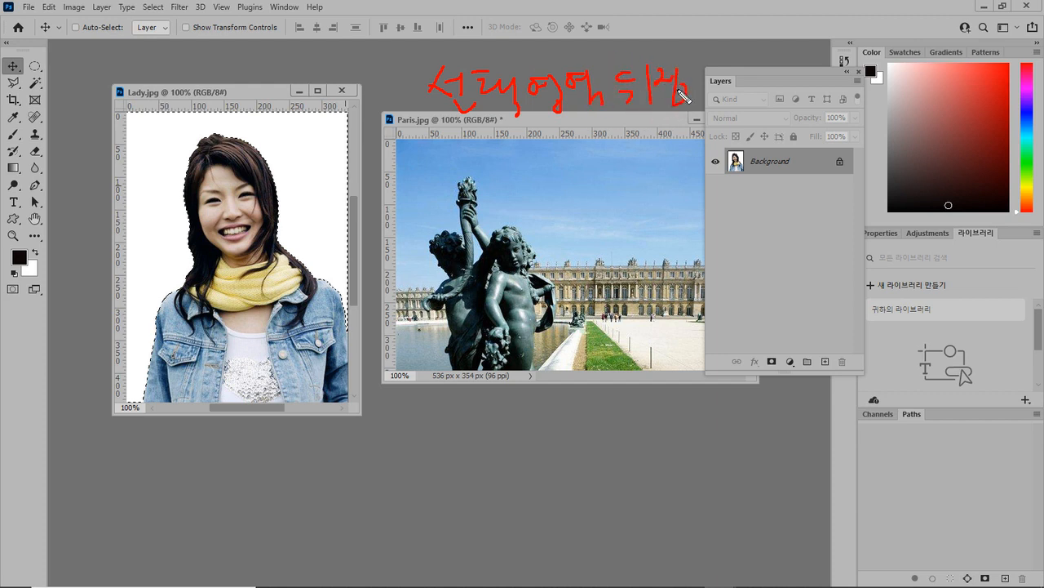
{"action": "mouse_move", "coordinate": [486, 145]}
{"action": "left_mouse_down"}
{"action": "mouse_move", "coordinate": [487, 174]}
{"action": "mouse_move", "coordinate": [510, 150]}
{"action": "mouse_move", "coordinate": [515, 172]}
{"action": "mouse_move", "coordinate": [504, 159]}
{"action": "mouse_move", "coordinate": [529, 172]}
{"action": "mouse_move", "coordinate": [569, 152]}
{"action": "mouse_move", "coordinate": [575, 175]}
{"action": "mouse_move", "coordinate": [596, 146]}
{"action": "mouse_move", "coordinate": [620, 144]}
{"action": "mouse_move", "coordinate": [631, 162]}
{"action": "mouse_move", "coordinate": [621, 162]}
{"action": "mouse_move", "coordinate": [639, 136]}
{"action": "mouse_move", "coordinate": [663, 160]}
{"action": "mouse_move", "coordinate": [674, 145]}
{"action": "mouse_move", "coordinate": [677, 157]}
{"action": "mouse_move", "coordinate": [675, 125]}
{"action": "mouse_move", "coordinate": [699, 151]}
{"action": "left_mouse_up"}
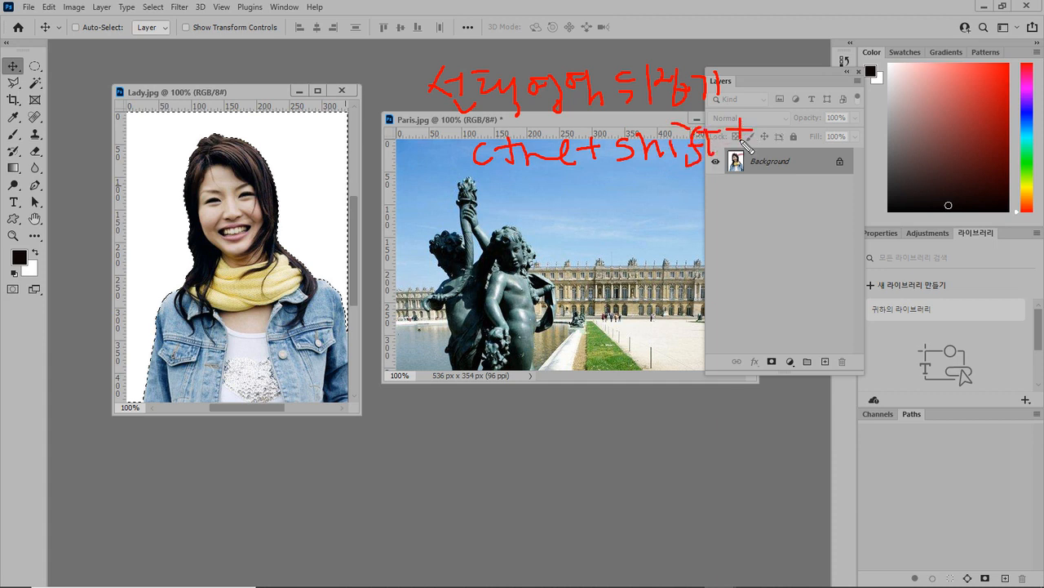
{"action": "mouse_move", "coordinate": [774, 117]}
{"action": "left_mouse_down"}
{"action": "mouse_move", "coordinate": [778, 133]}
{"action": "mouse_move", "coordinate": [808, 137]}
{"action": "left_mouse_up"}
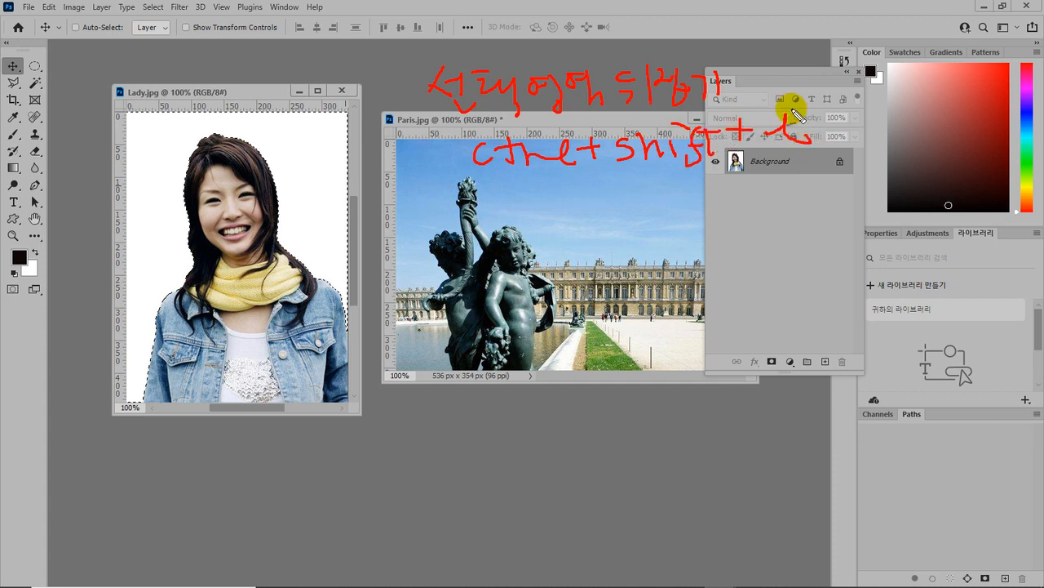
{"action": "mouse_move", "coordinate": [394, 88]}
{"action": "left_mouse_down"}
{"action": "mouse_move", "coordinate": [423, 88]}
{"action": "mouse_move", "coordinate": [426, 64]}
{"action": "left_mouse_up"}
{"action": "mouse_move", "coordinate": [858, 99]}
{"action": "left_mouse_down"}
{"action": "mouse_move", "coordinate": [826, 130]}
{"action": "mouse_move", "coordinate": [810, 100]}
{"action": "mouse_move", "coordinate": [858, 101]}
{"action": "left_mouse_up"}
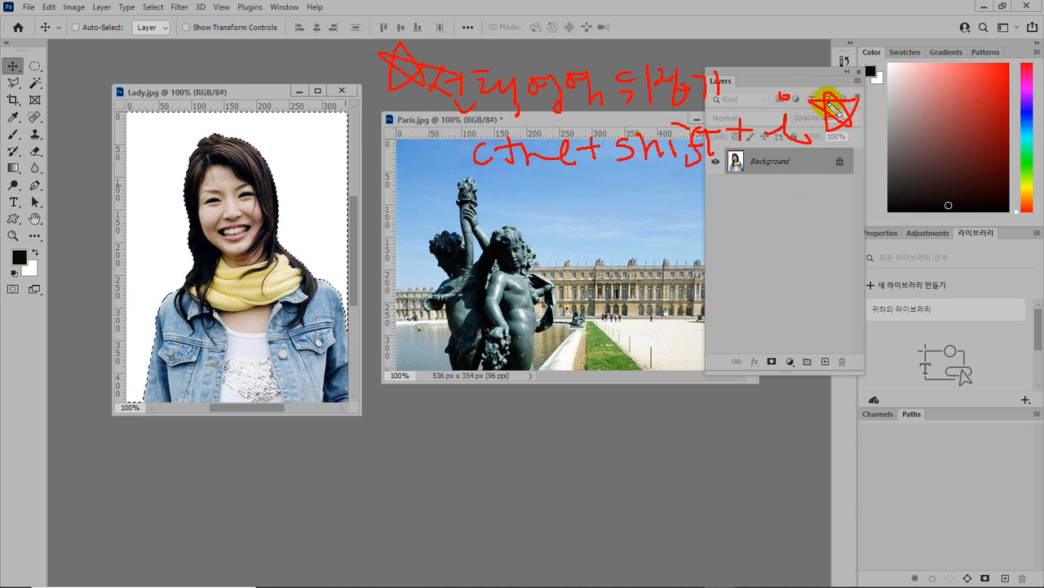
{"action": "key", "text": "Escape"}
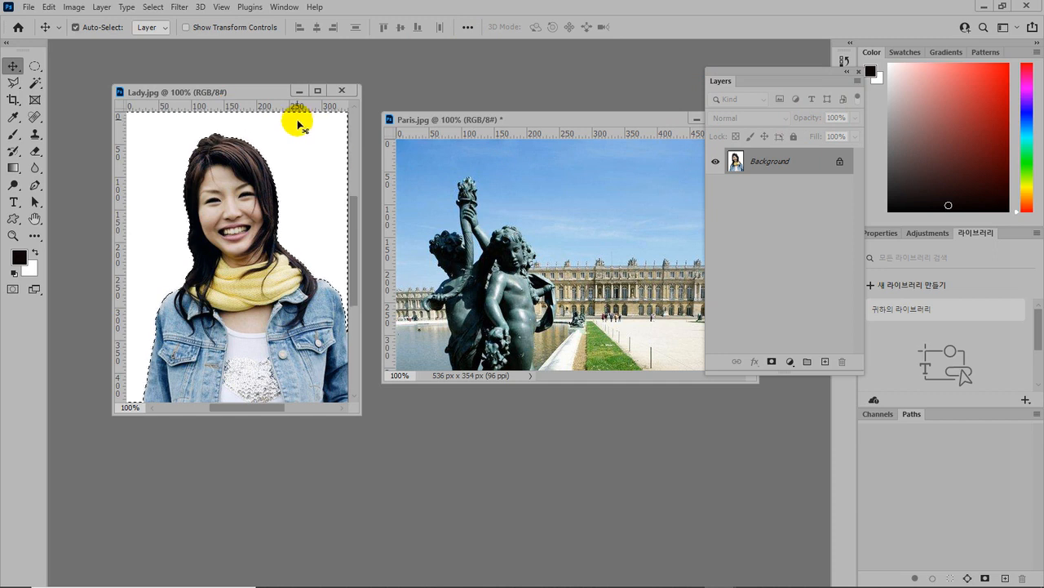
Invert the Lady.jpg selection to isolate the woman, and copy her into Paris.jpg to the right of the statue
{"action": "key", "text": "ctrl"}
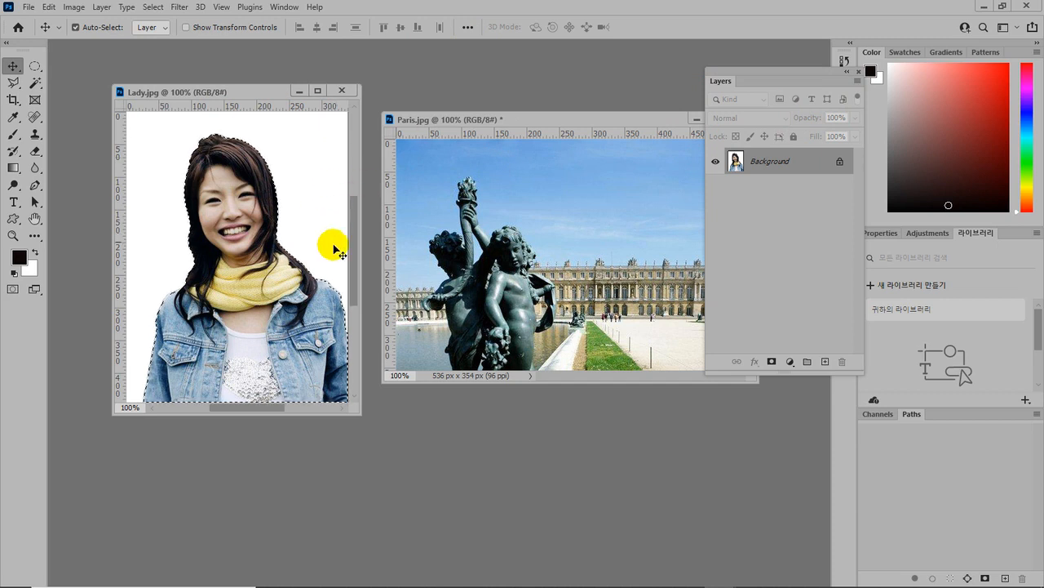
{"action": "mouse_move", "coordinate": [282, 322]}
{"action": "left_mouse_down"}
{"action": "mouse_move", "coordinate": [261, 334]}
{"action": "mouse_move", "coordinate": [264, 288]}
{"action": "mouse_move", "coordinate": [270, 323]}
{"action": "left_mouse_up"}
{"action": "key", "text": "Escape"}
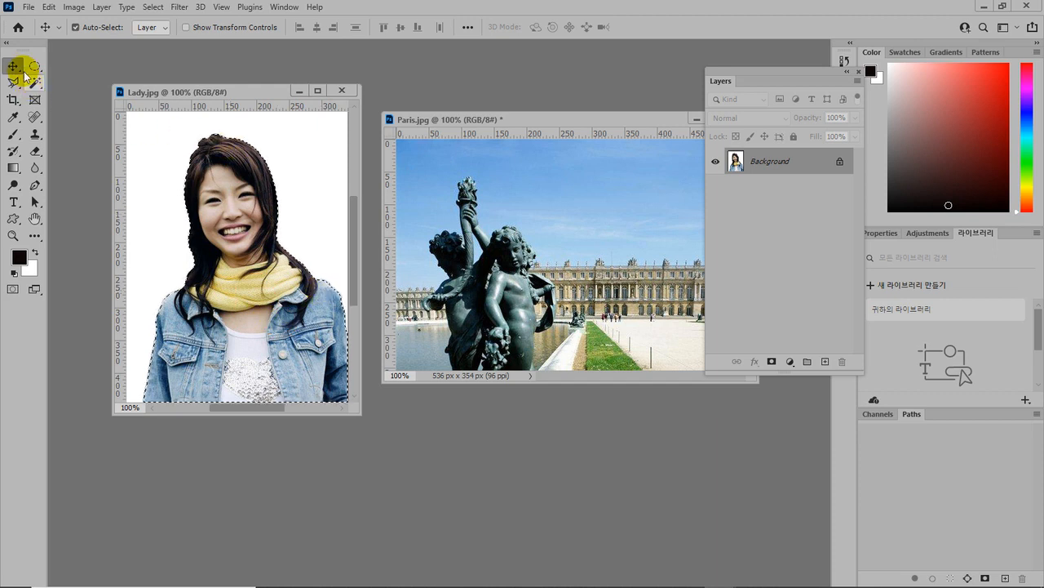
{"action": "left_click_drag", "start_coordinate": [286, 357], "coordinate": [551, 328]}
{"action": "left_click_drag", "start_coordinate": [534, 114], "coordinate": [414, 107]}
{"action": "left_click_drag", "start_coordinate": [415, 279], "coordinate": [497, 328]}
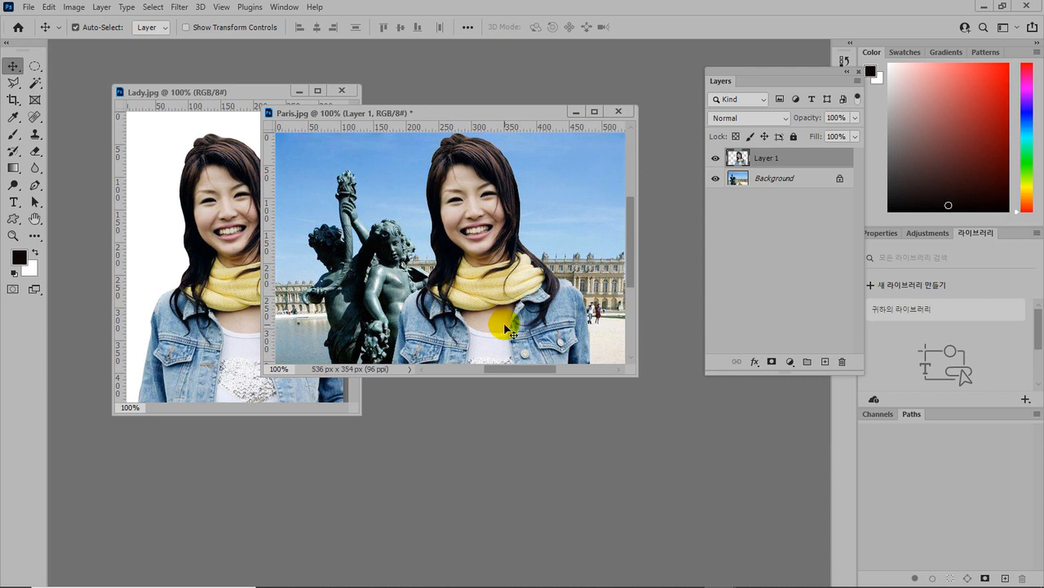
Scale the woman layer to 75.30% with Free Transform and move it up to about X 364.78 px, Y 220.88 px
{"action": "key", "text": "ctrl+t"}
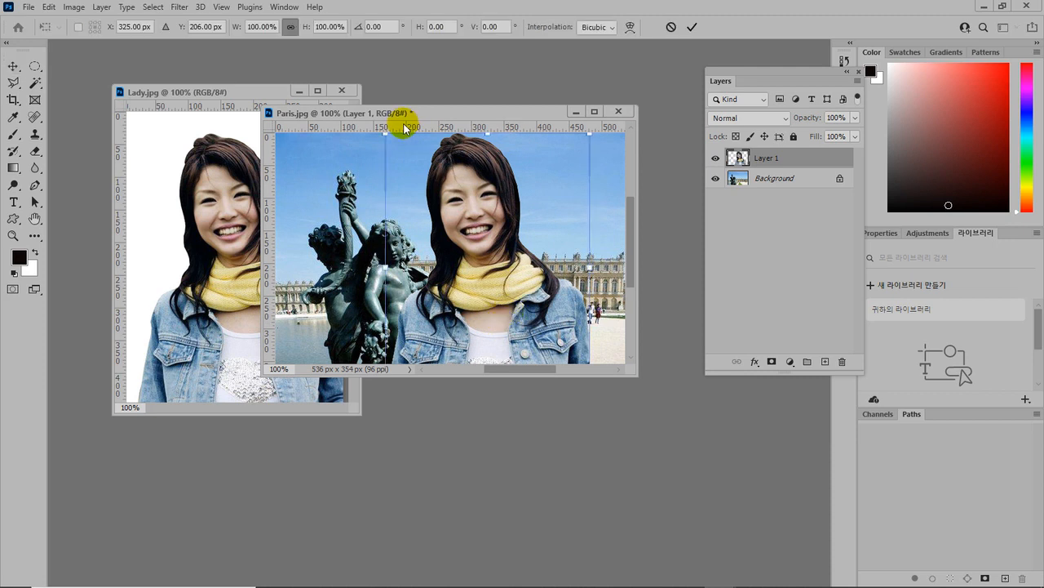
{"action": "left_click_drag", "start_coordinate": [384, 132], "coordinate": [444, 210]}
{"action": "left_click_drag", "start_coordinate": [437, 205], "coordinate": [432, 201]}
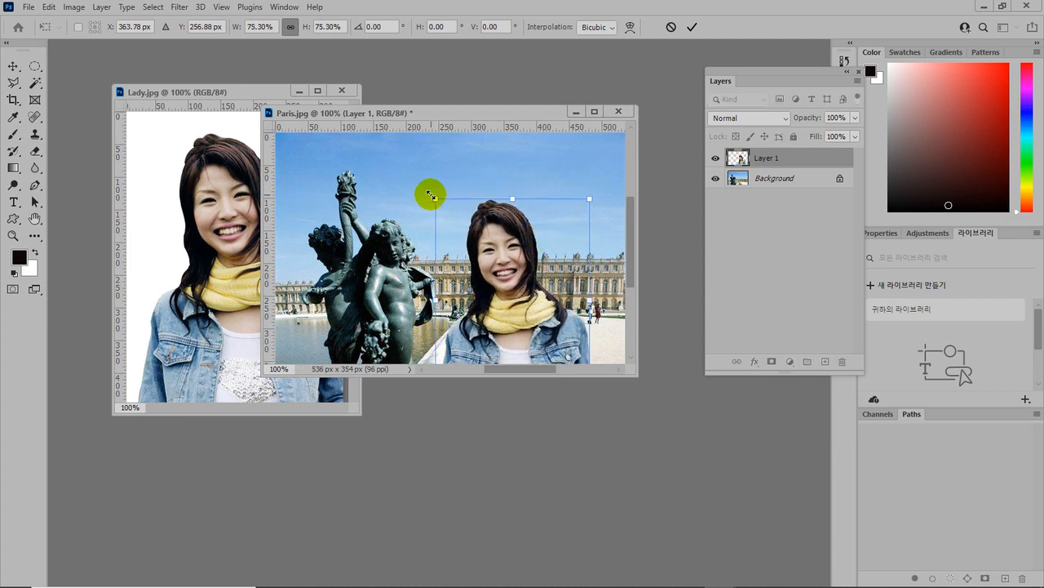
{"action": "left_click_drag", "start_coordinate": [519, 316], "coordinate": [522, 295]}
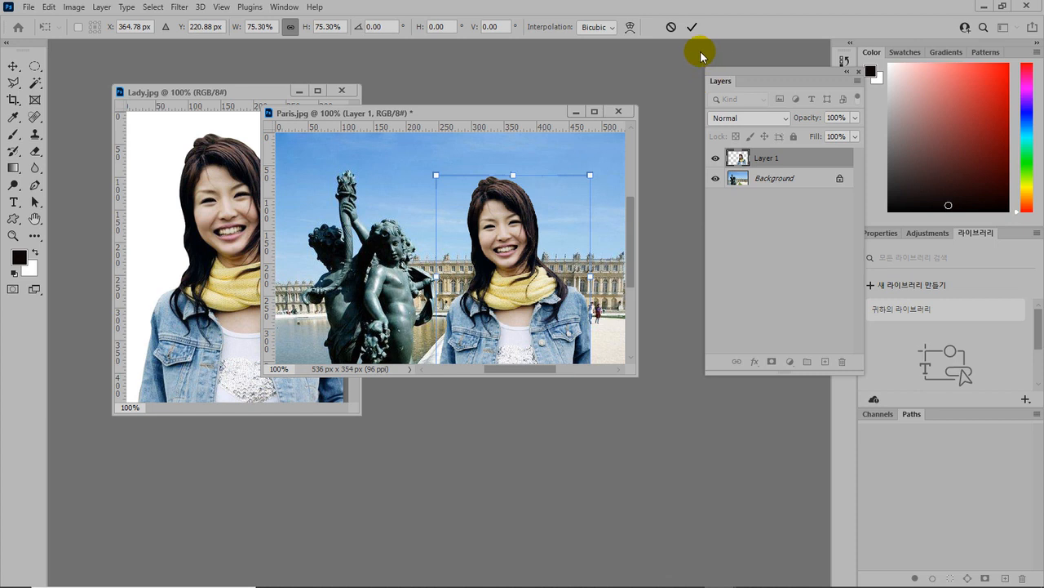
{"action": "left_click", "coordinate": [692, 27]}
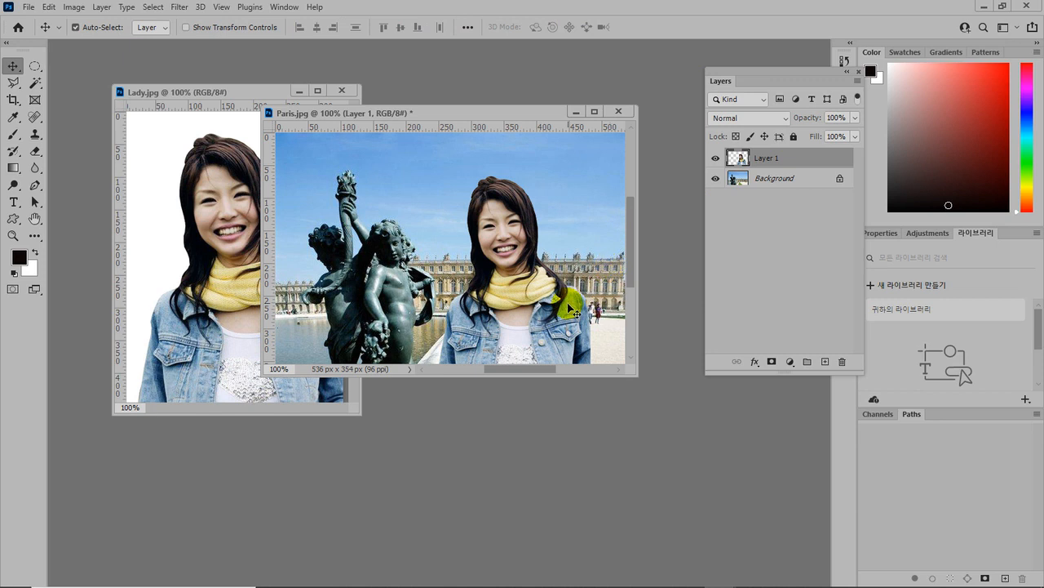
Look in the 완성파일 folder in File Explorer and at the 예제1-4 slide in PowerPoint, and return to Photoshop
{"action": "mouse_move", "coordinate": [494, 580]}
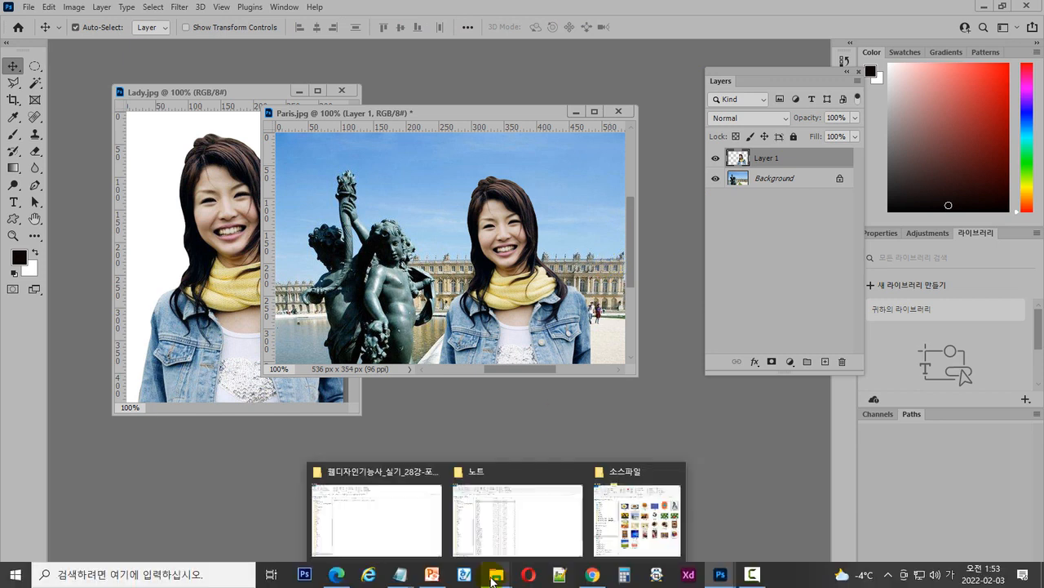
{"action": "left_click", "coordinate": [645, 519]}
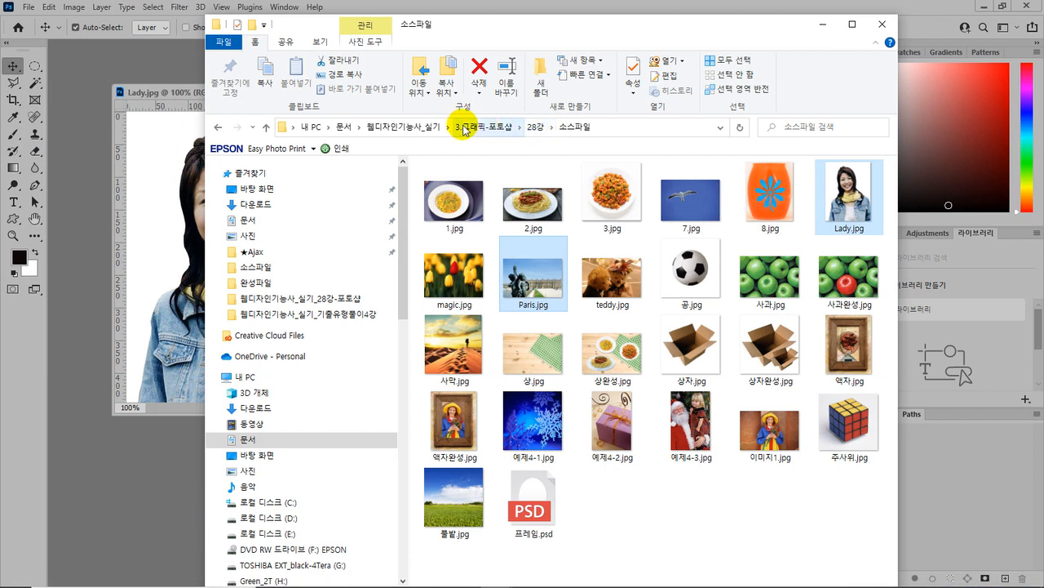
{"action": "left_click", "coordinate": [535, 129]}
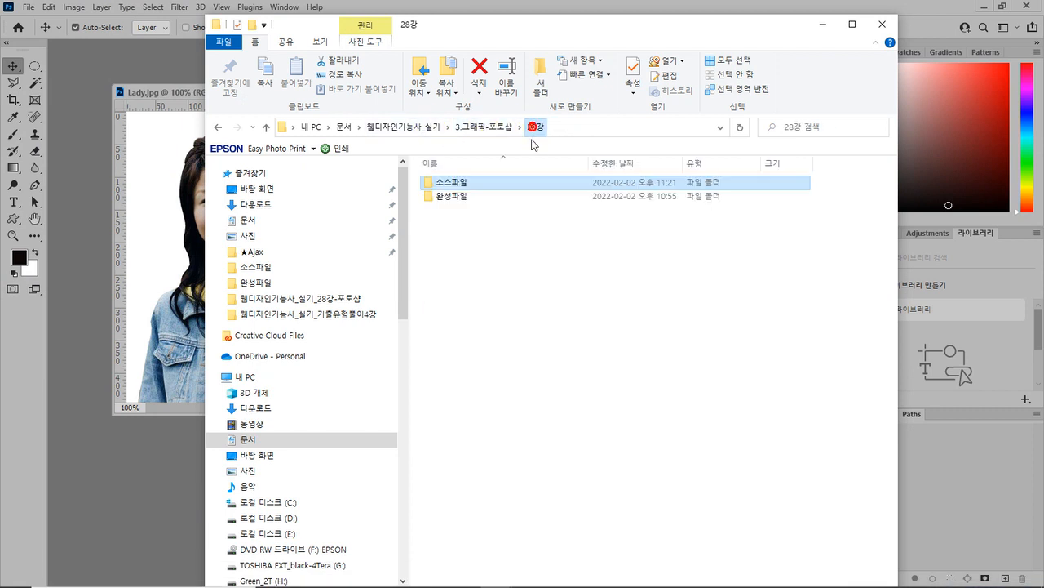
{"action": "double_click", "coordinate": [454, 196]}
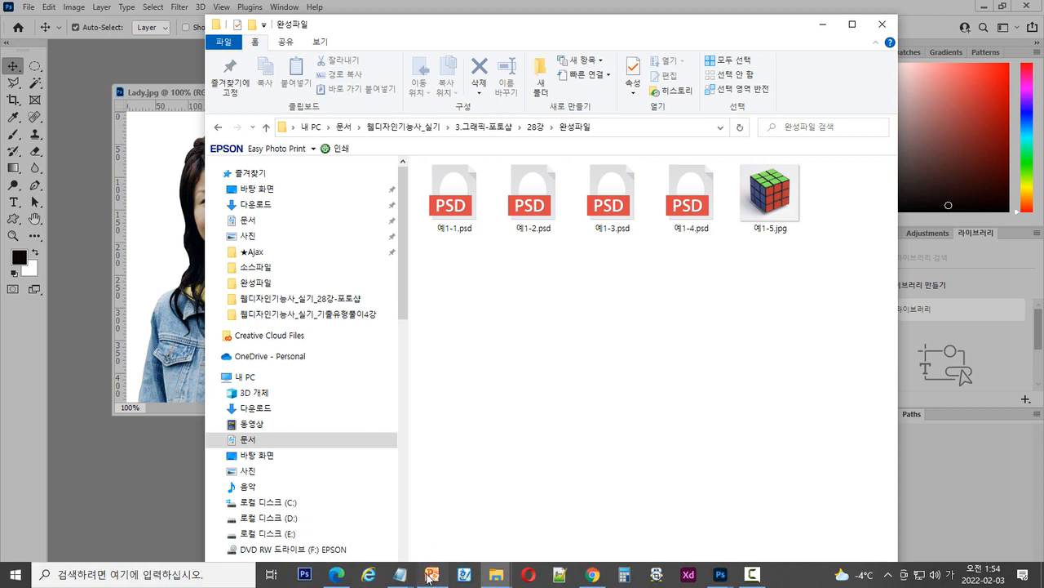
{"action": "left_click", "coordinate": [432, 581]}
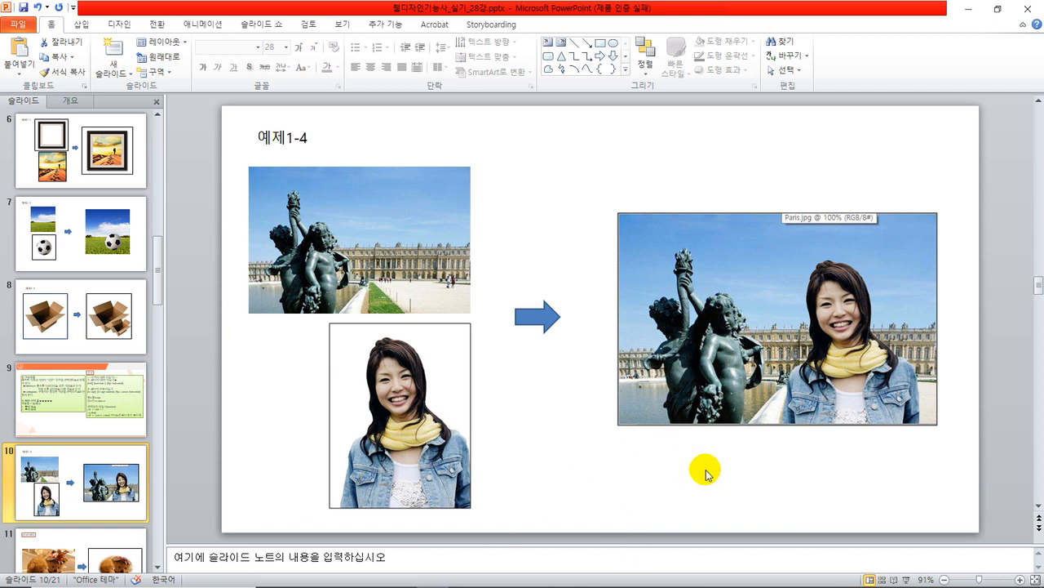
{"action": "mouse_move", "coordinate": [588, 585]}
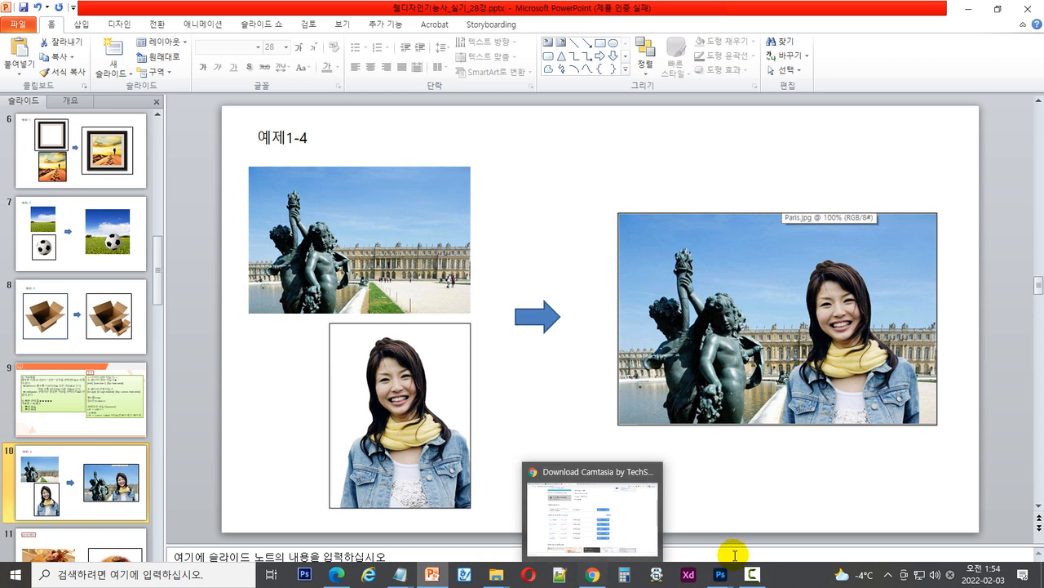
{"action": "mouse_move", "coordinate": [725, 583]}
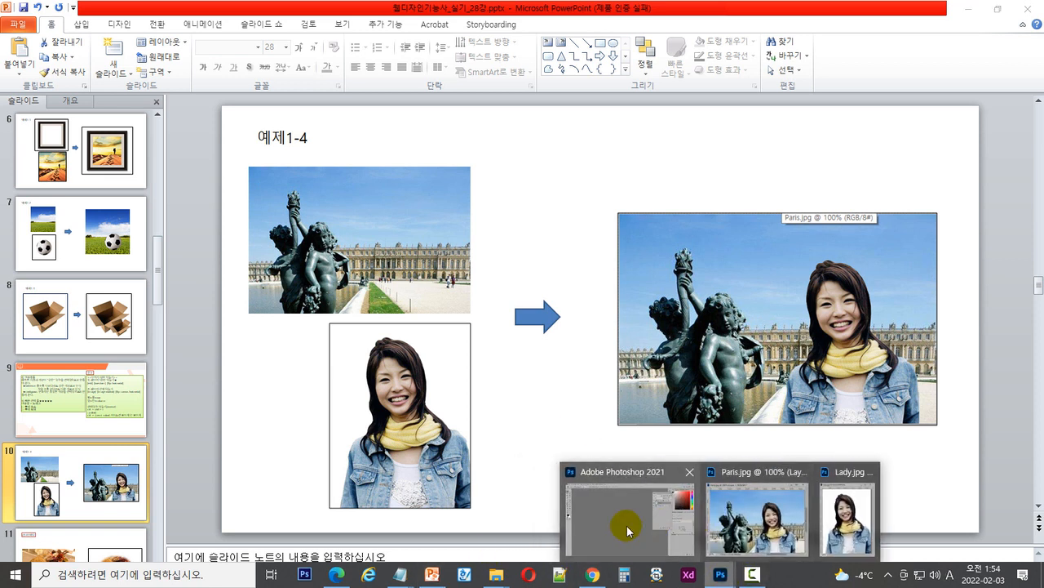
{"action": "left_click", "coordinate": [627, 526]}
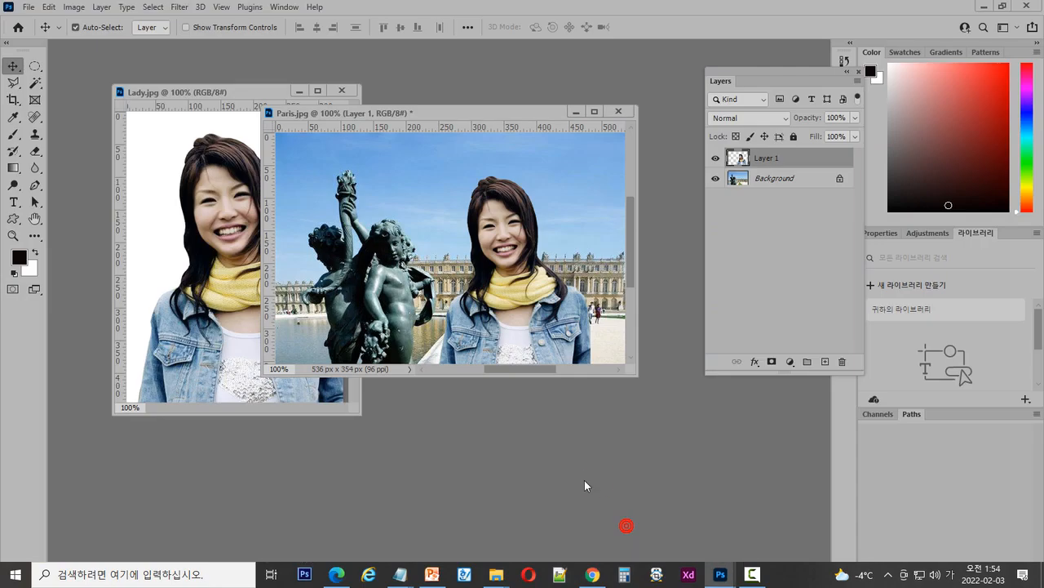
Close Paris.jpg without saving the changes, and close Lady.jpg
{"action": "left_click", "coordinate": [617, 111]}
{"action": "left_click", "coordinate": [527, 230]}
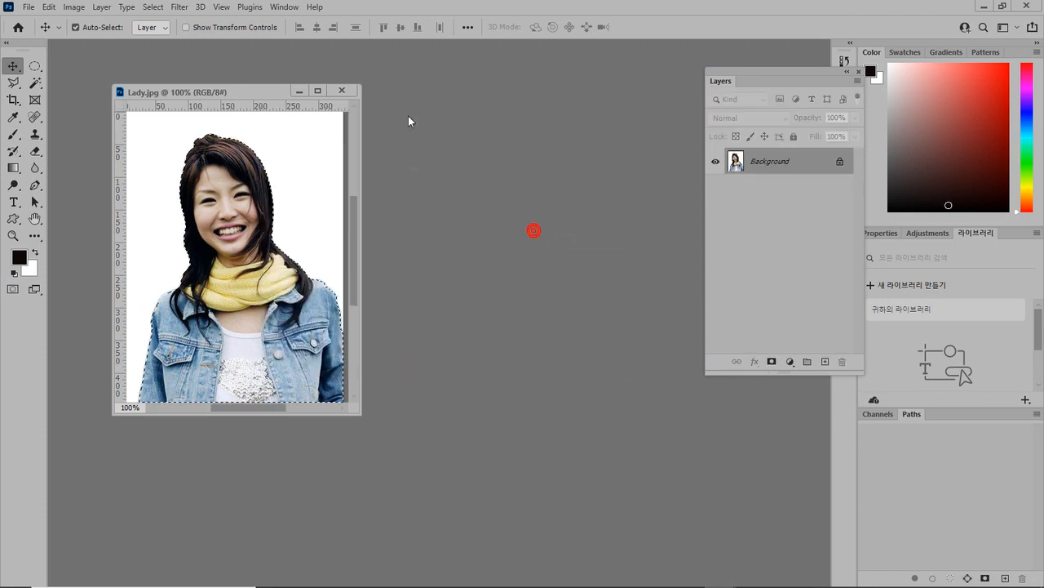
{"action": "left_click", "coordinate": [340, 90]}
Open magic.jpg from the 소스파일 folder of 28강 in Photoshop and float it in its own window
{"action": "mouse_move", "coordinate": [487, 581]}
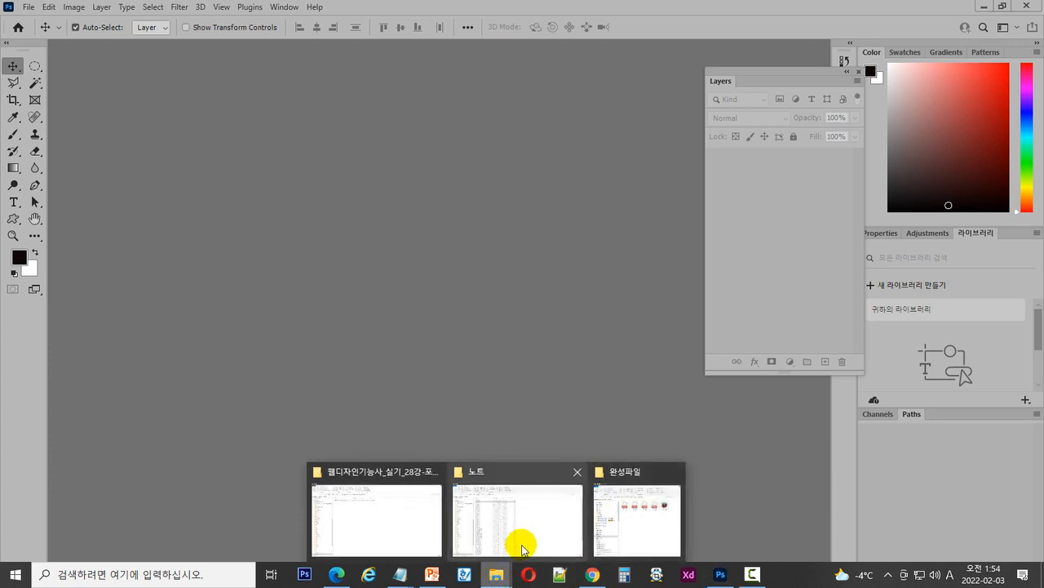
{"action": "left_click", "coordinate": [636, 519]}
{"action": "left_click", "coordinate": [537, 127]}
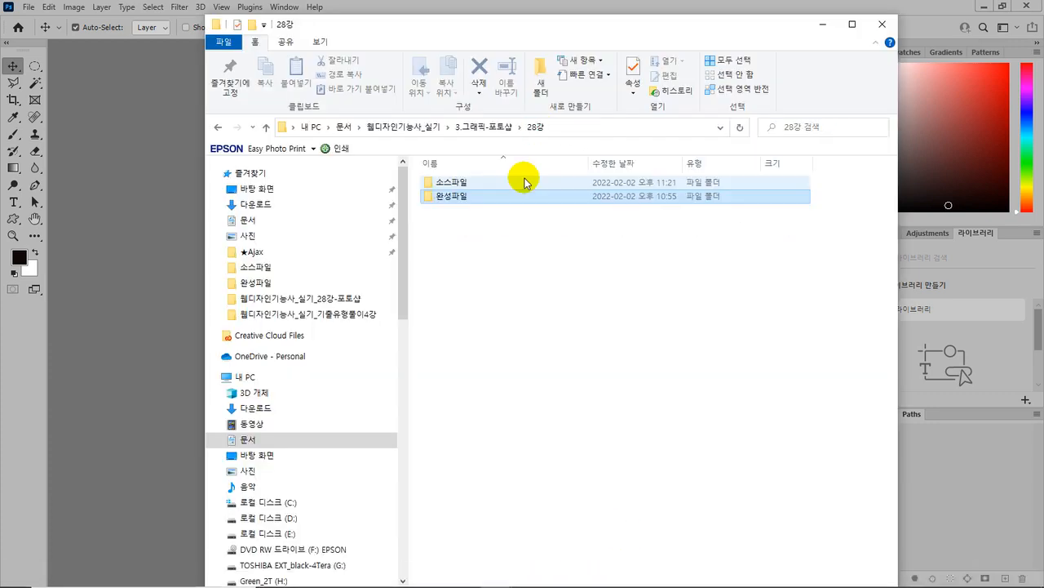
{"action": "left_click", "coordinate": [451, 183]}
{"action": "double_click", "coordinate": [454, 187]}
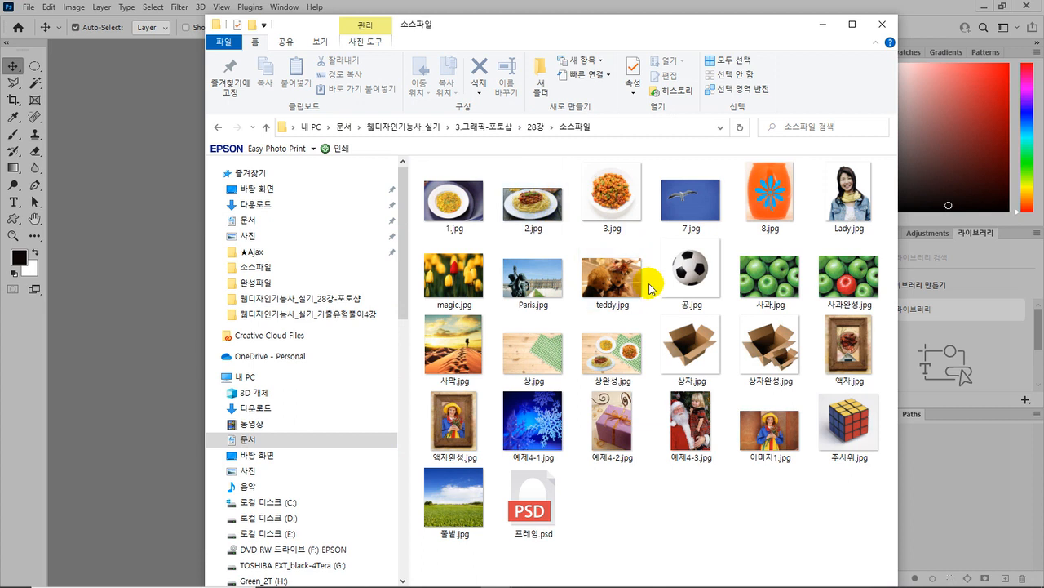
{"action": "left_click_drag", "start_coordinate": [460, 284], "coordinate": [159, 304]}
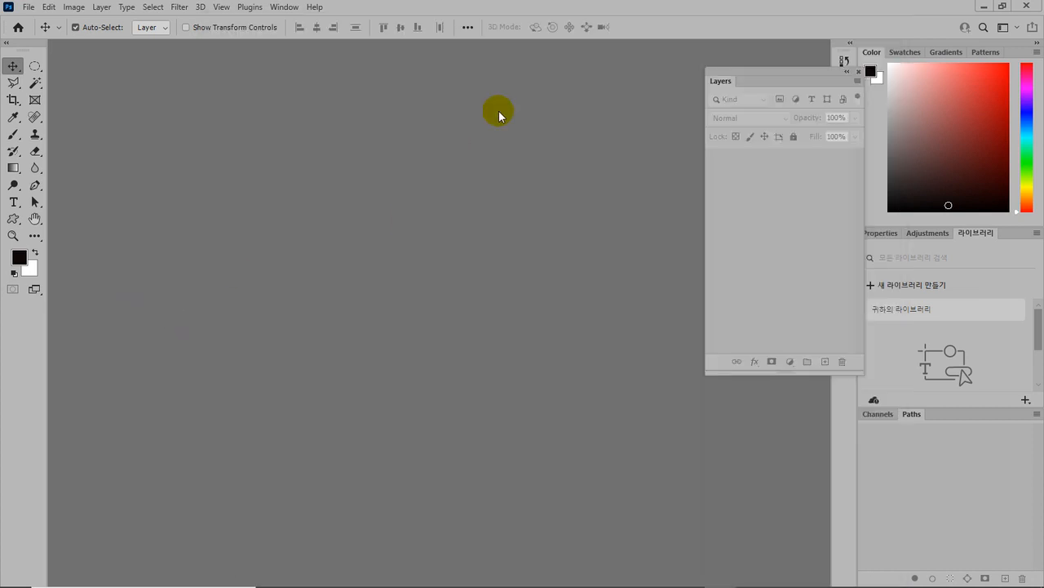
{"action": "left_click_drag", "start_coordinate": [349, 50], "coordinate": [450, 79]}
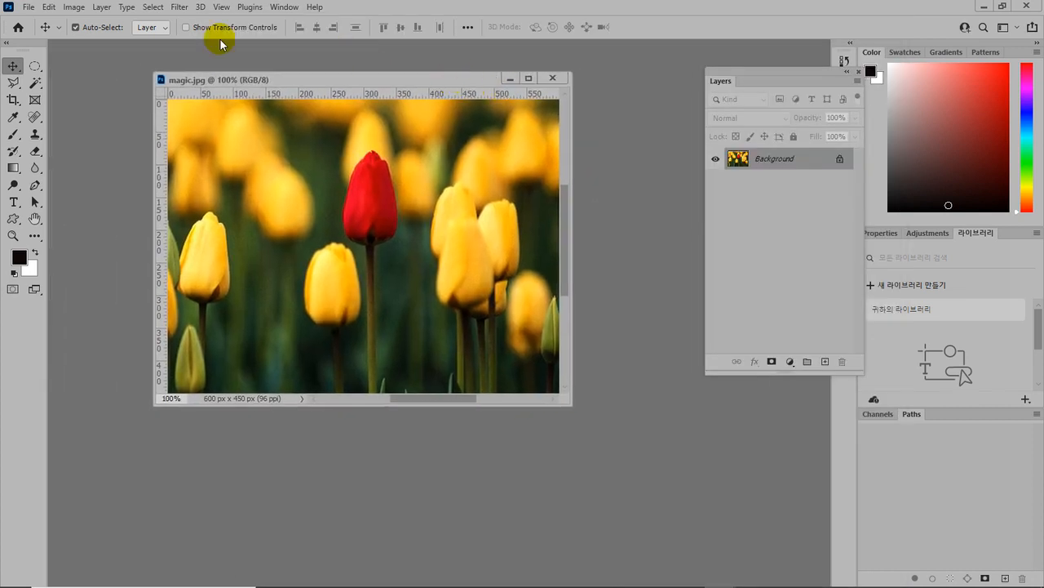
Choose the Magic Wand tool, set its tolerance to 100, and select the red tulip in magic.jpg
{"action": "left_click", "coordinate": [41, 82]}
{"action": "right_click", "coordinate": [44, 82]}
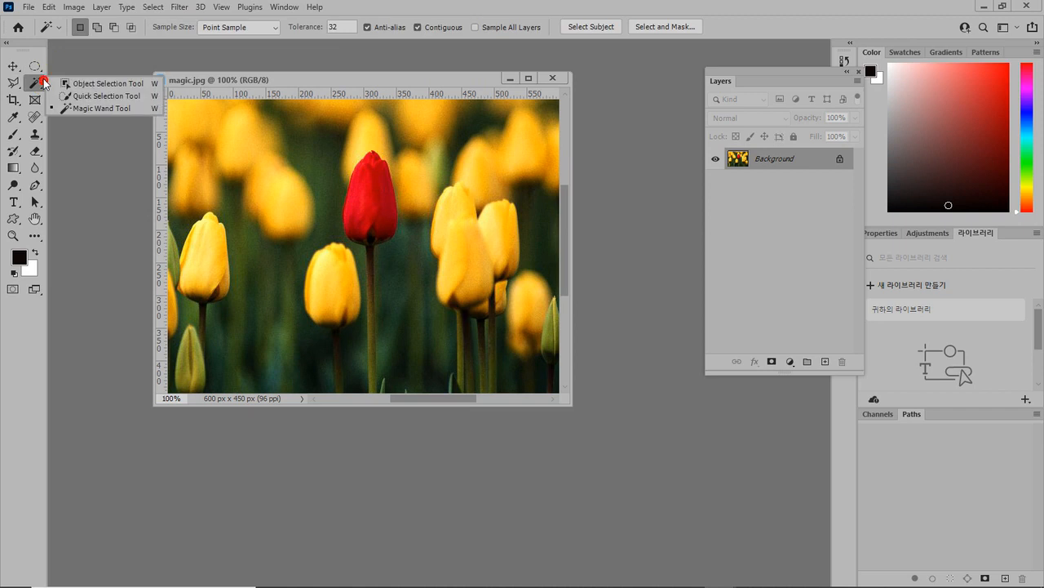
{"action": "left_click", "coordinate": [90, 109]}
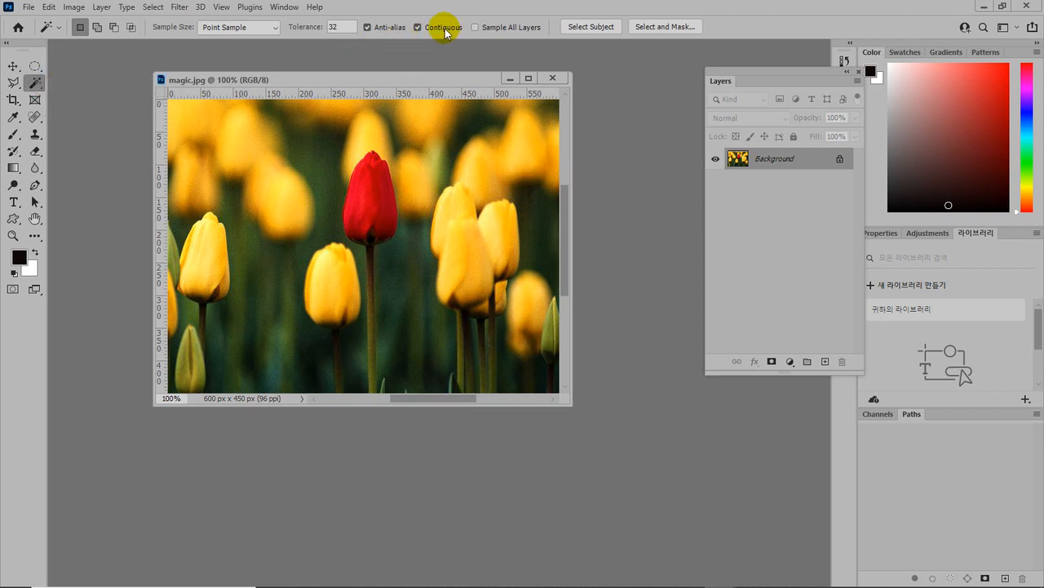
{"action": "left_click", "coordinate": [348, 31]}
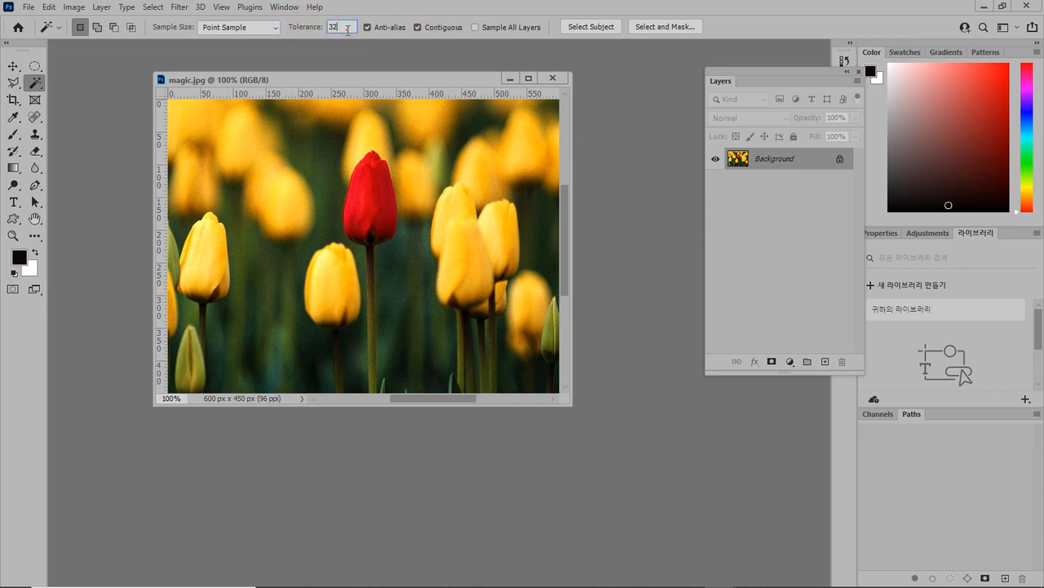
{"action": "left_click", "coordinate": [347, 30]}
{"action": "double_click", "coordinate": [341, 26]}
{"action": "type", "text": "100"}
{"action": "mouse_move", "coordinate": [344, 47]}
{"action": "left_mouse_down"}
{"action": "mouse_move", "coordinate": [316, 34]}
{"action": "mouse_move", "coordinate": [350, 19]}
{"action": "mouse_move", "coordinate": [331, 52]}
{"action": "mouse_move", "coordinate": [383, 57]}
{"action": "mouse_move", "coordinate": [365, 68]}
{"action": "mouse_move", "coordinate": [384, 71]}
{"action": "mouse_move", "coordinate": [373, 79]}
{"action": "mouse_move", "coordinate": [380, 92]}
{"action": "mouse_move", "coordinate": [410, 61]}
{"action": "left_mouse_up"}
{"action": "mouse_move", "coordinate": [397, 72]}
{"action": "left_mouse_down"}
{"action": "mouse_move", "coordinate": [433, 77]}
{"action": "mouse_move", "coordinate": [424, 97]}
{"action": "mouse_move", "coordinate": [449, 80]}
{"action": "mouse_move", "coordinate": [480, 105]}
{"action": "left_mouse_up"}
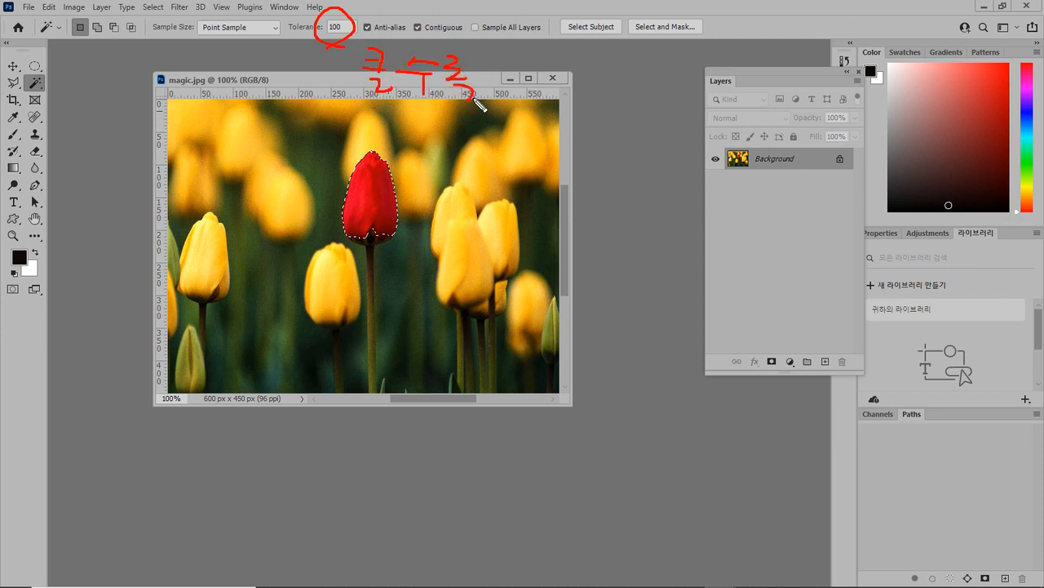
{"action": "left_click_drag", "start_coordinate": [561, 98], "coordinate": [579, 81]}
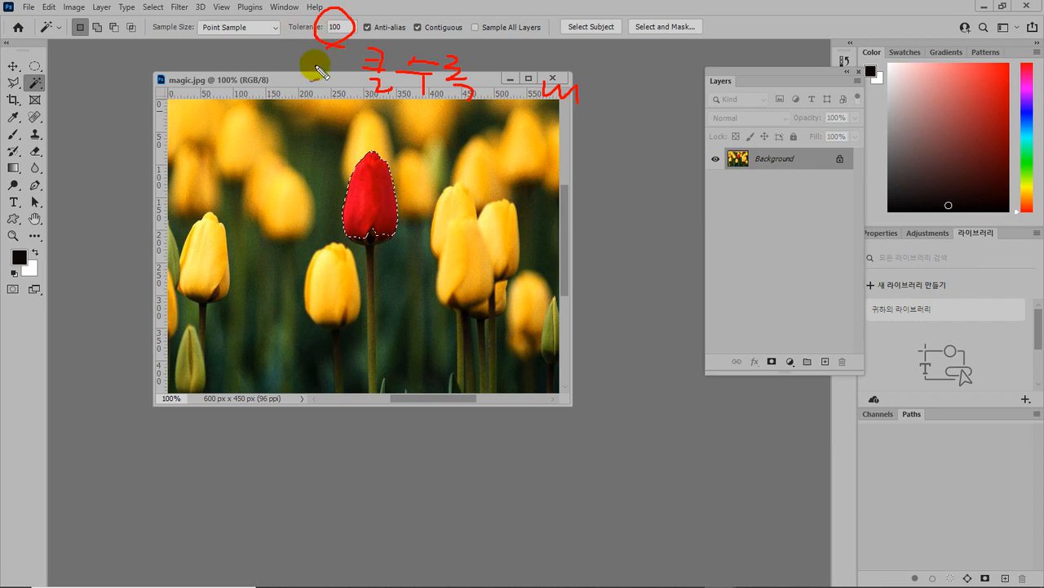
{"action": "mouse_move", "coordinate": [341, 240]}
{"action": "left_mouse_down"}
{"action": "mouse_move", "coordinate": [408, 246]}
{"action": "mouse_move", "coordinate": [375, 157]}
{"action": "left_mouse_up"}
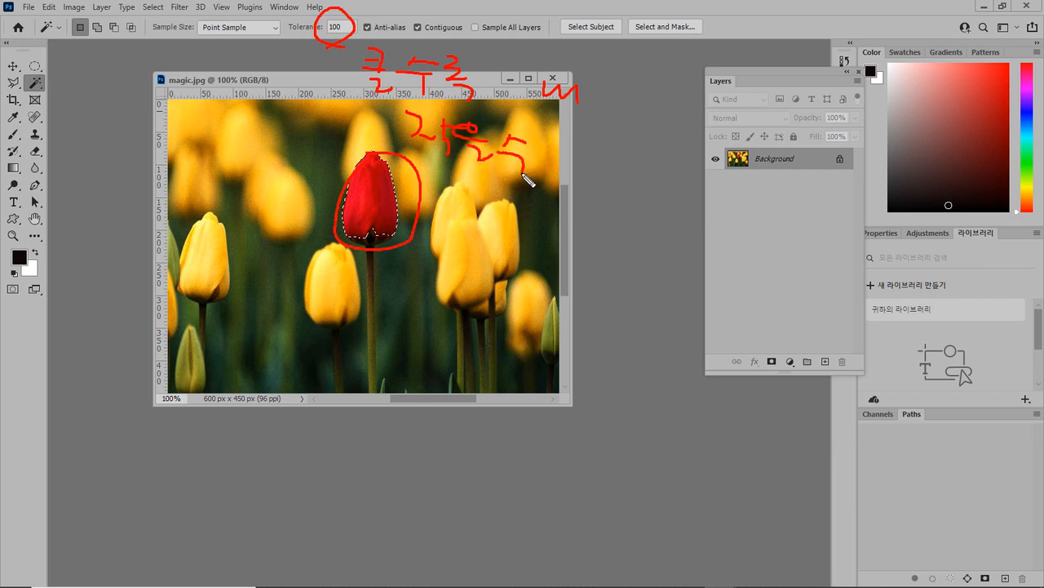
{"action": "left_click_drag", "start_coordinate": [560, 159], "coordinate": [548, 186]}
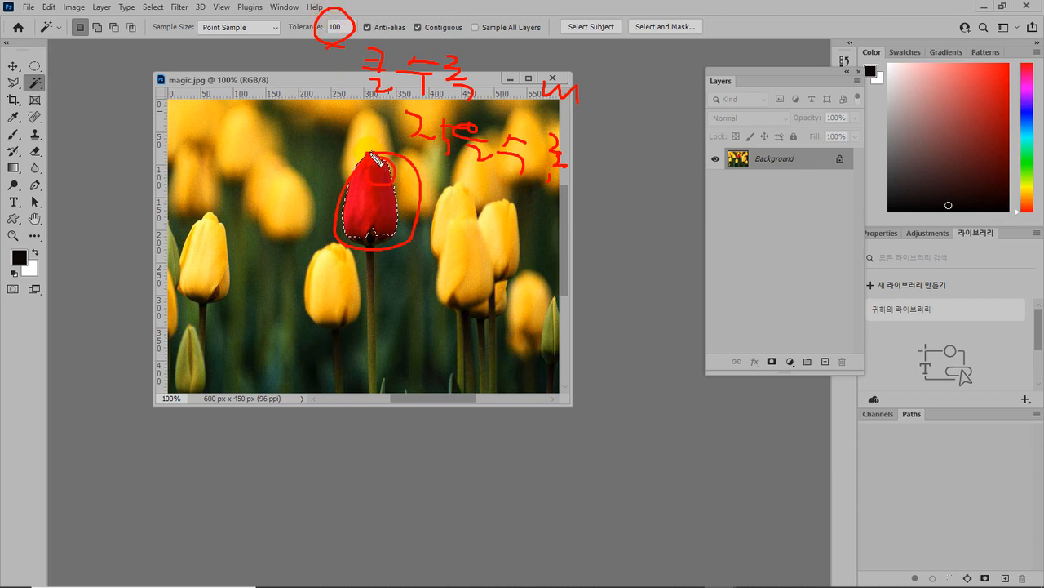
{"action": "key", "text": "Escape"}
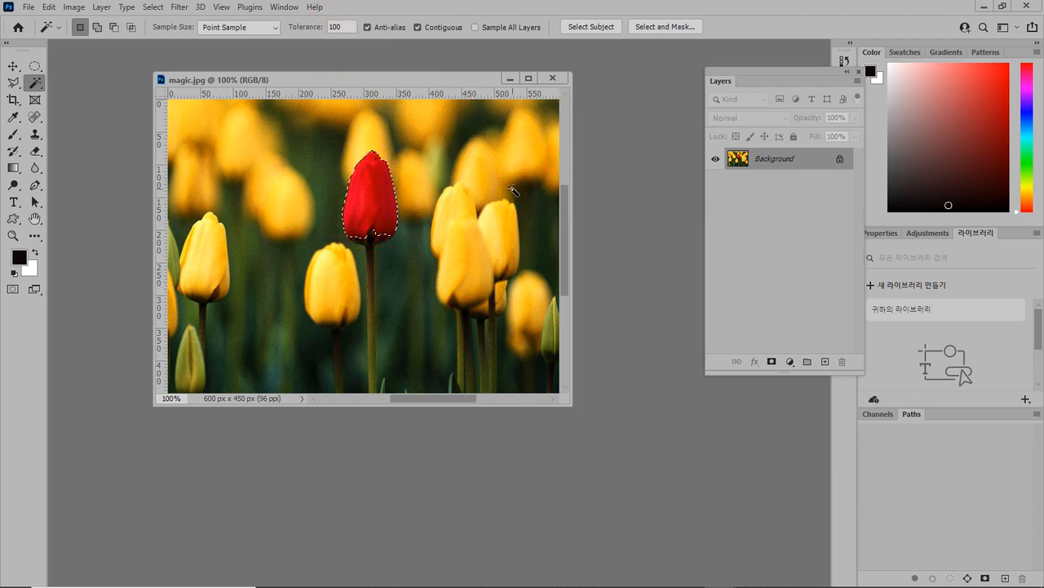
Set the Magic Wand's tolerance to 32
{"action": "left_click", "coordinate": [350, 27]}
{"action": "left_click_drag", "start_coordinate": [352, 26], "coordinate": [286, 27]}
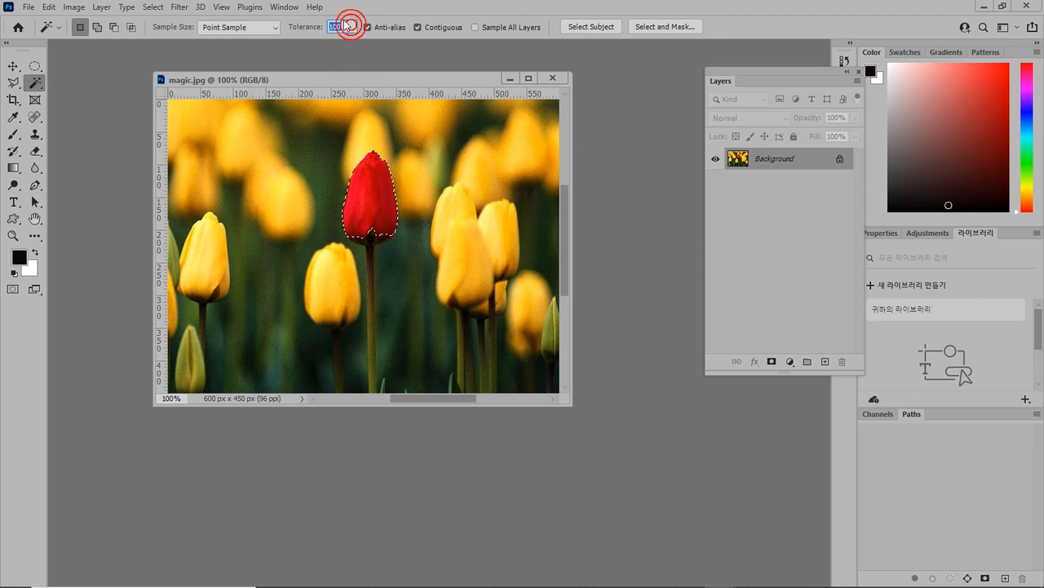
{"action": "type", "text": "32"}
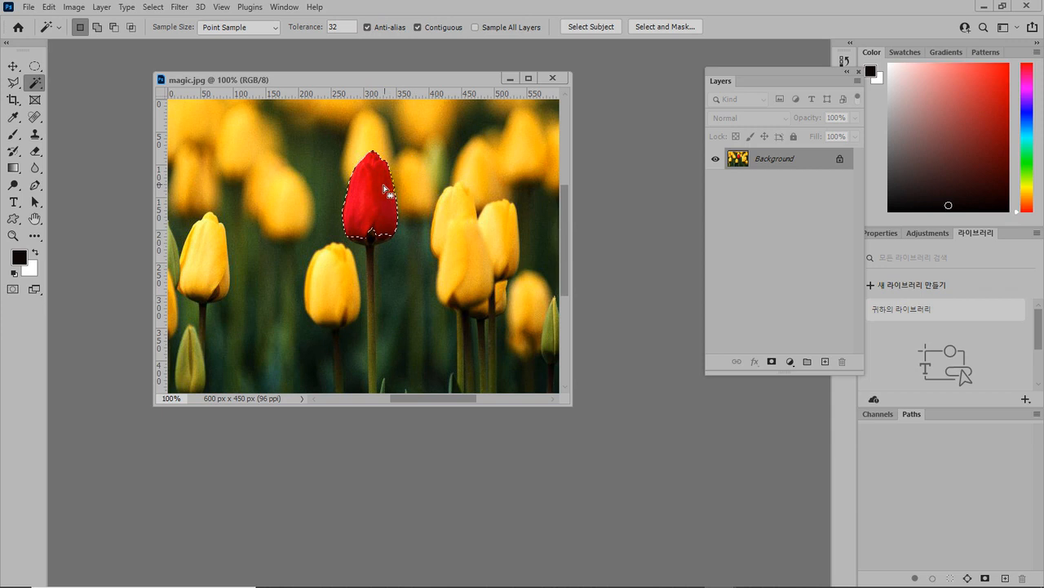
Close magic.jpg and switch to the lesson presentation in PowerPoint
{"action": "left_click", "coordinate": [554, 78]}
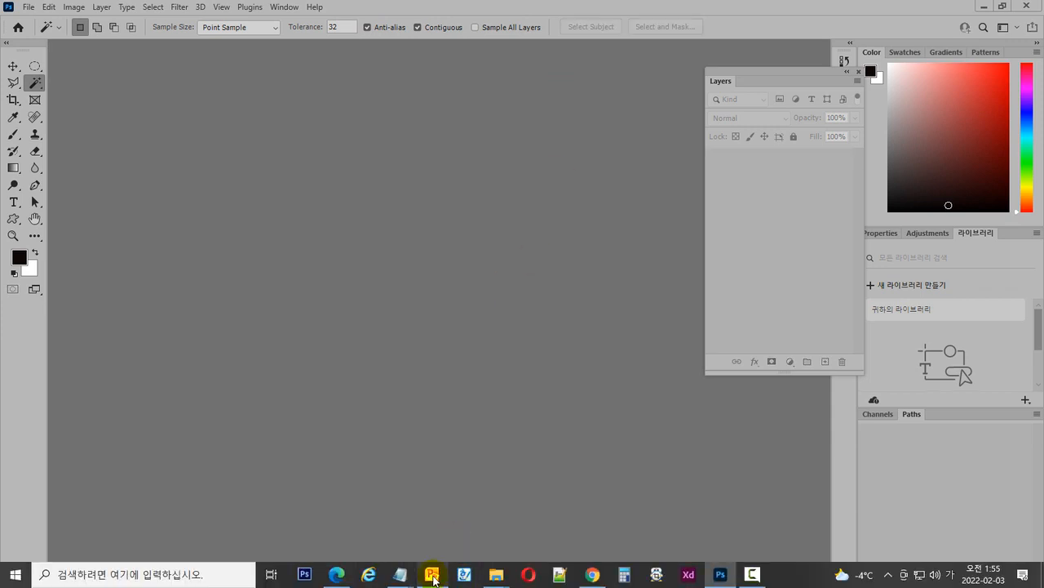
{"action": "left_click", "coordinate": [457, 576]}
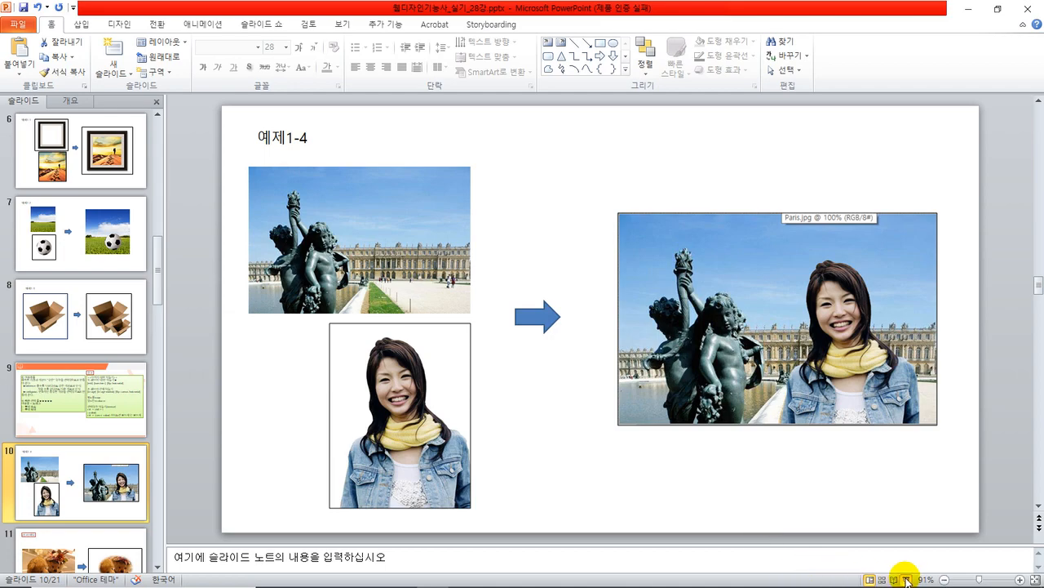
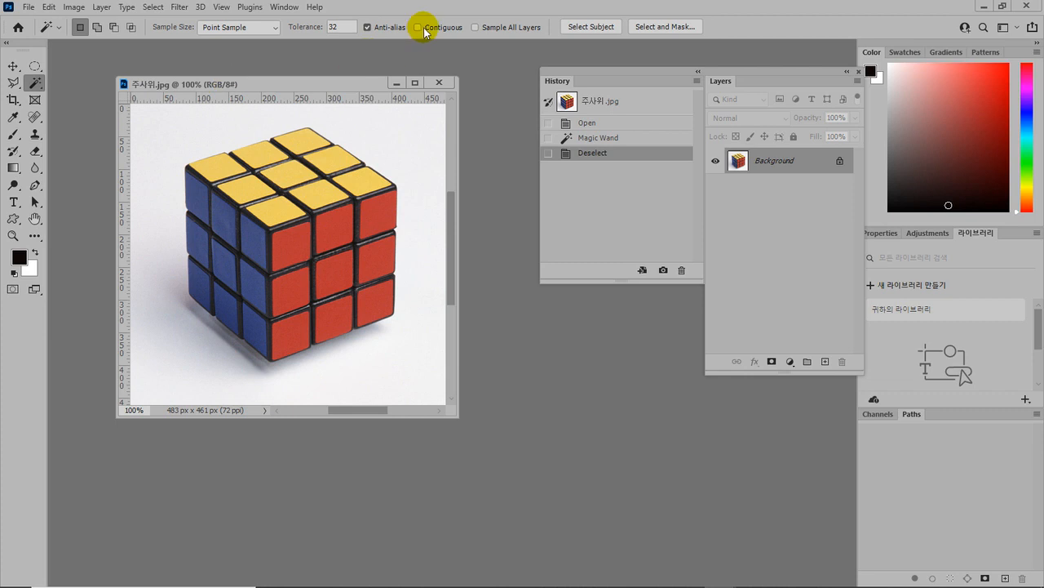
Select all nine yellow squares on the cube in 주사위.jpg with the contiguous Magic Wand, adding each square to the selection
{"action": "left_click", "coordinate": [270, 213]}
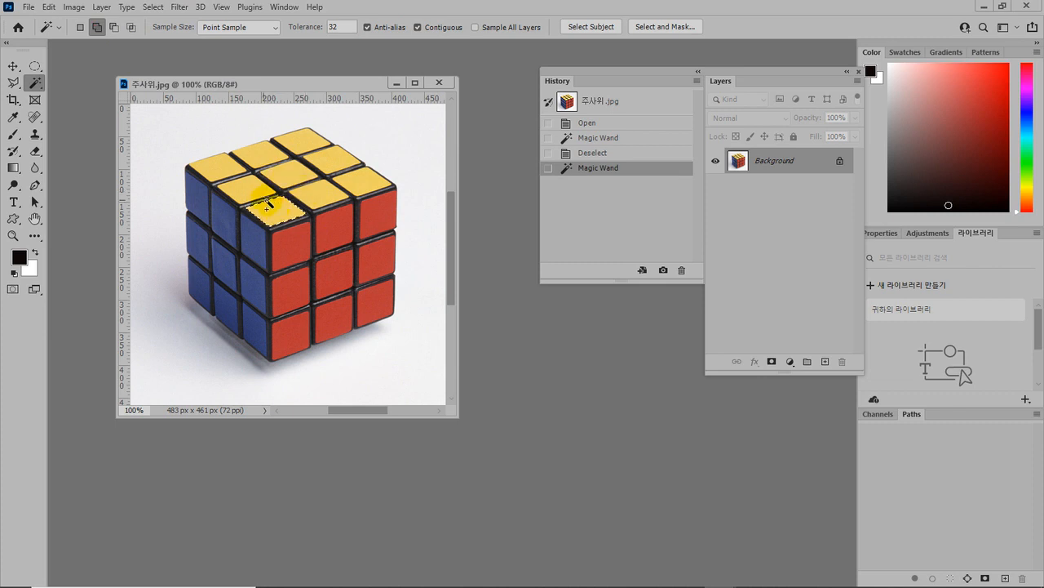
{"action": "left_click", "coordinate": [319, 197]}
{"action": "left_click", "coordinate": [371, 181]}
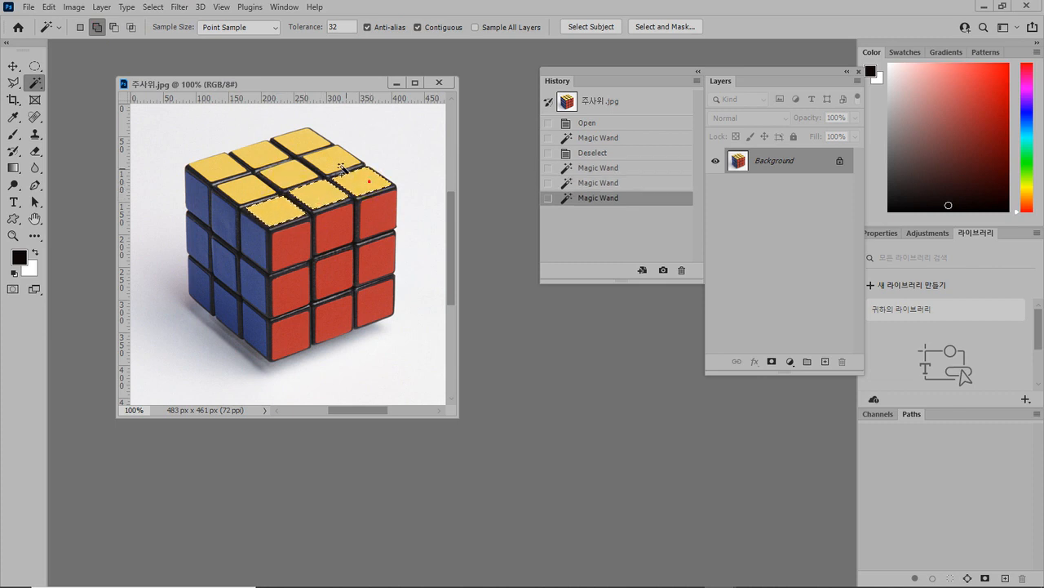
{"action": "left_click", "coordinate": [325, 159]}
{"action": "left_click", "coordinate": [287, 171]}
{"action": "left_click", "coordinate": [240, 187]}
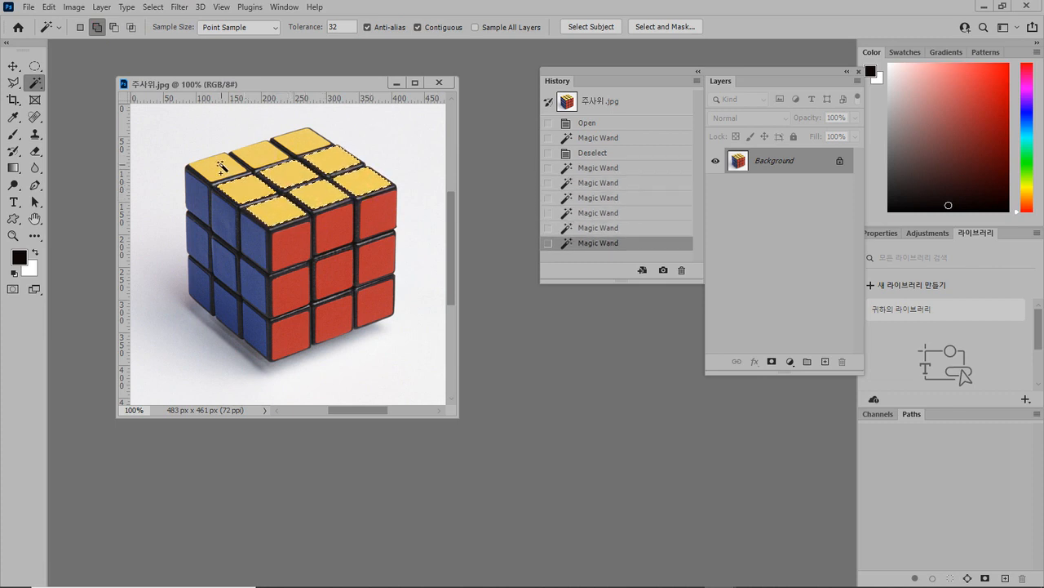
{"action": "left_click", "coordinate": [217, 164]}
{"action": "left_click", "coordinate": [260, 158]}
{"action": "left_click", "coordinate": [304, 145]}
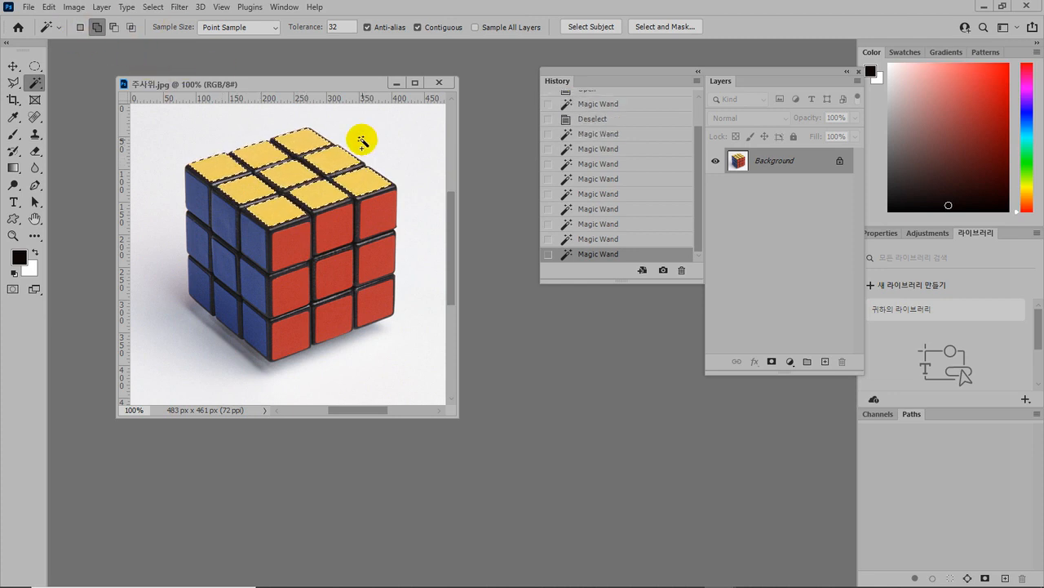
Try recolouring the selected yellow squares green by shifting the hue to +65 with Hue/Saturation
{"action": "key", "text": "ctrl+u"}
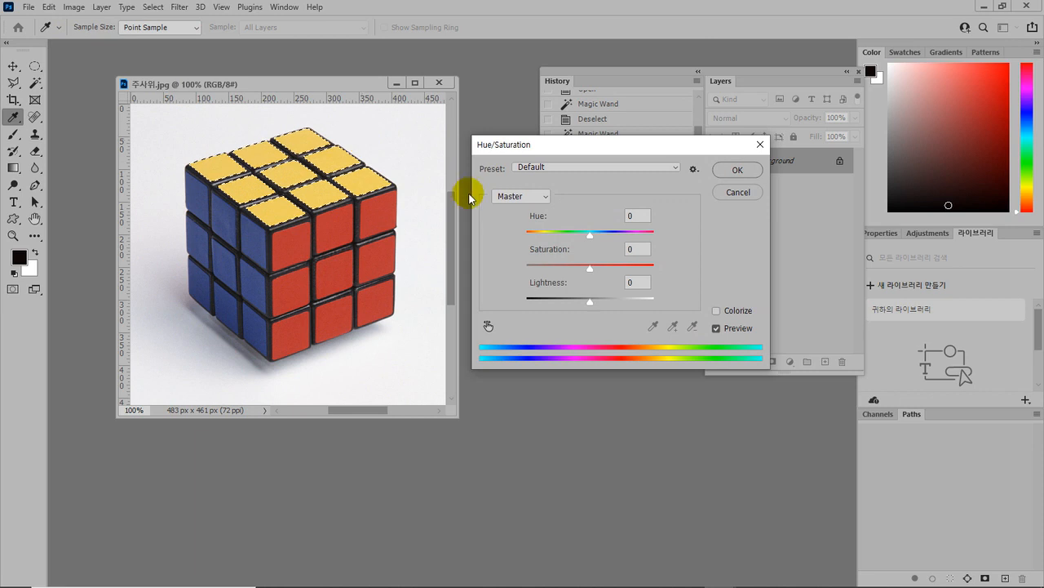
{"action": "left_click_drag", "start_coordinate": [589, 238], "coordinate": [625, 237]}
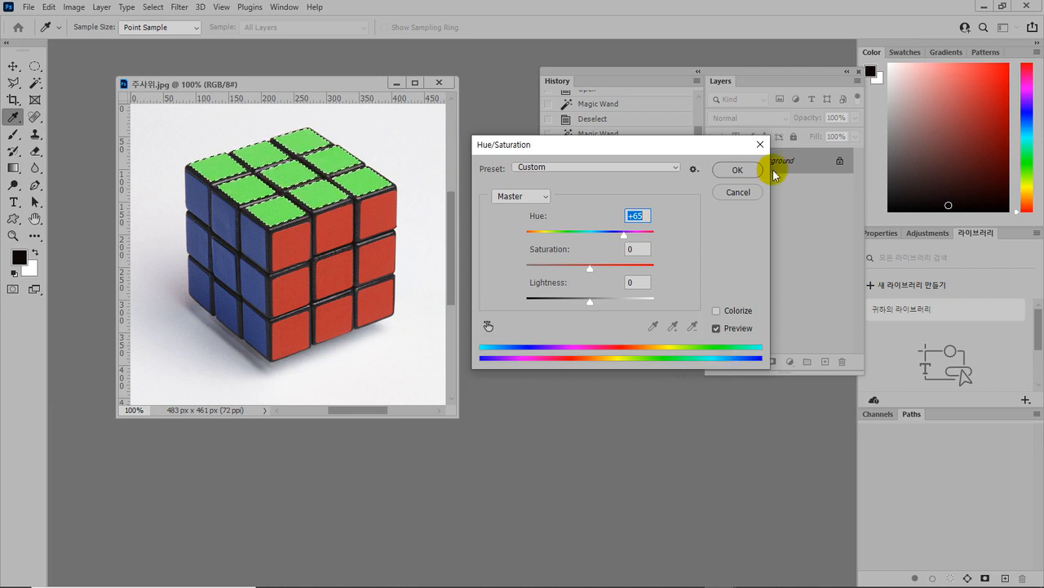
{"action": "left_click", "coordinate": [761, 143]}
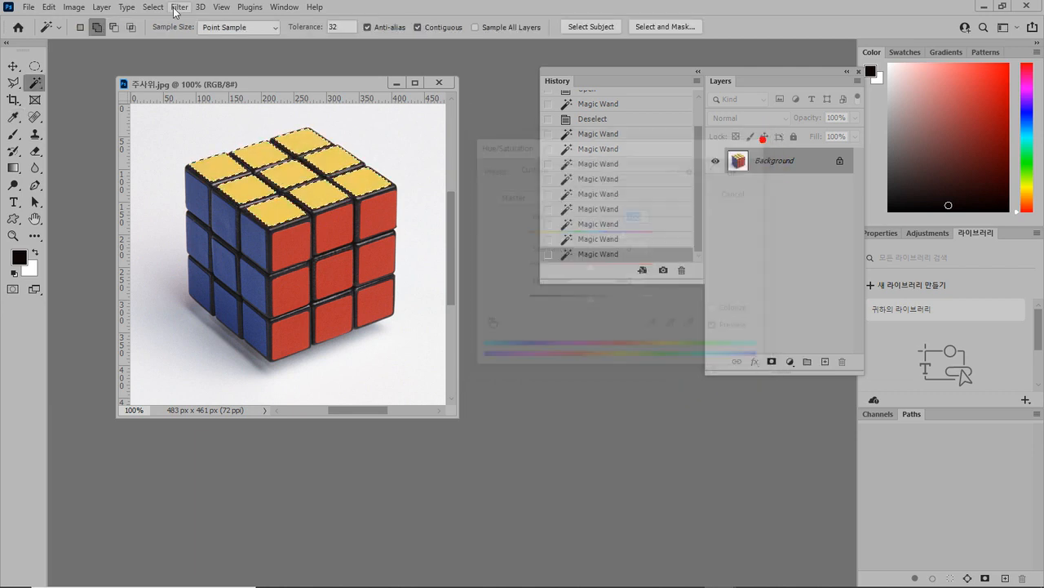
Close 주사위.jpg without keeping any changes and switch to the lesson presentation in PowerPoint
{"action": "left_click", "coordinate": [98, 30]}
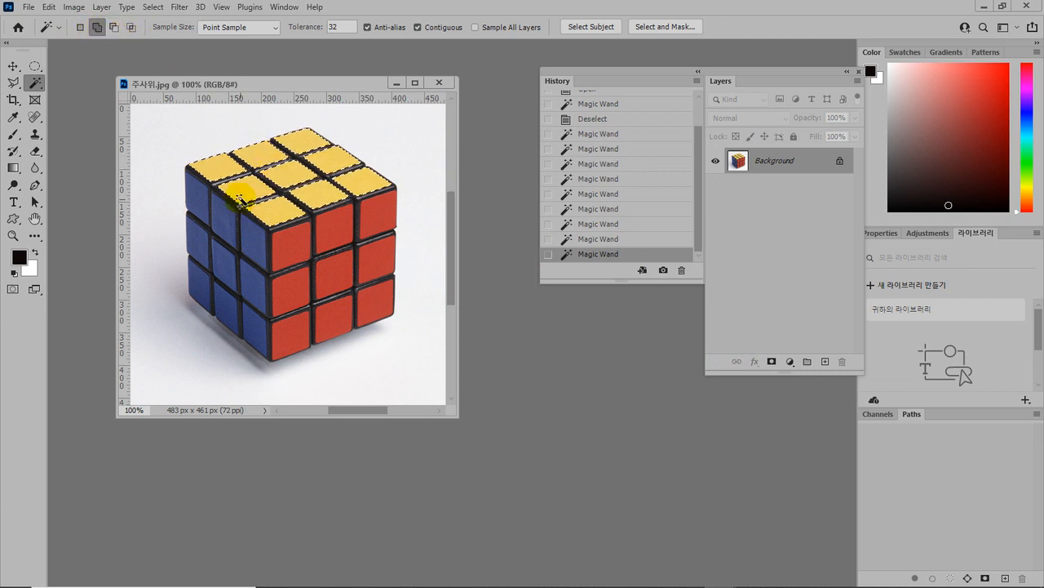
{"action": "left_click", "coordinate": [439, 82]}
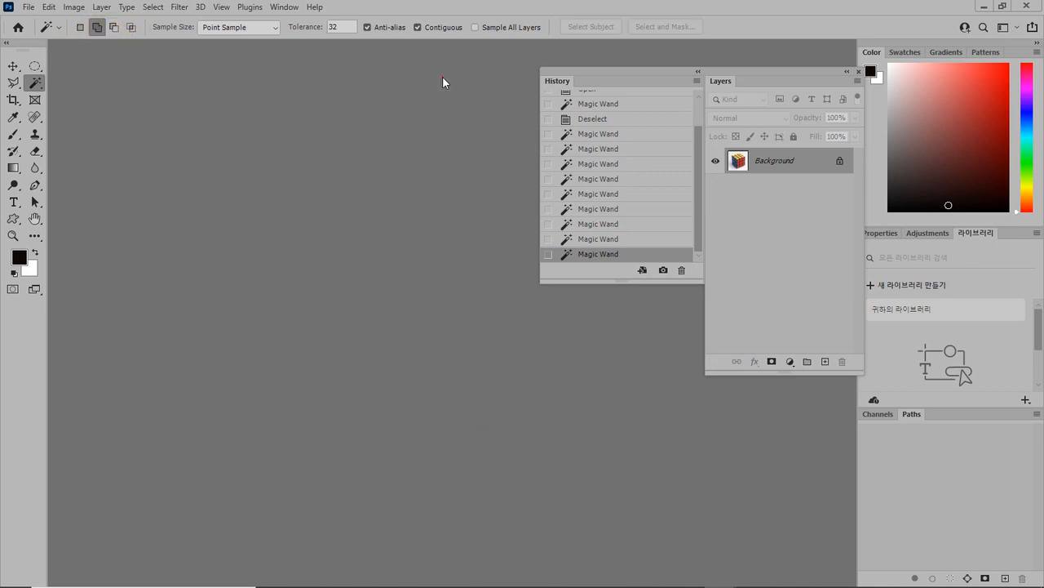
{"action": "left_click", "coordinate": [432, 573]}
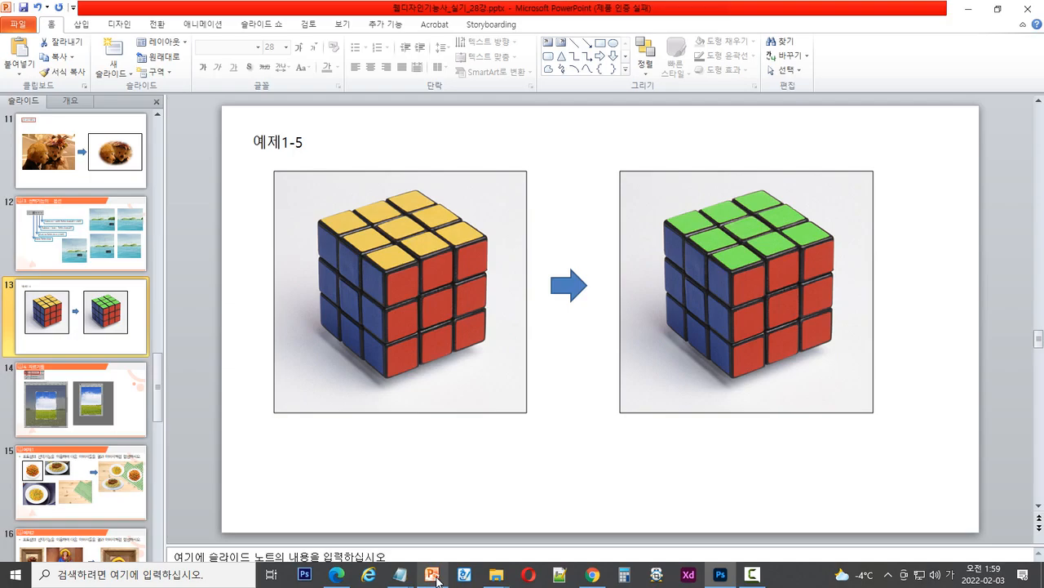
Present the 예제1-5 slide full screen and examine the yellow-to-green cube recolouring example
{"action": "left_click", "coordinate": [905, 580]}
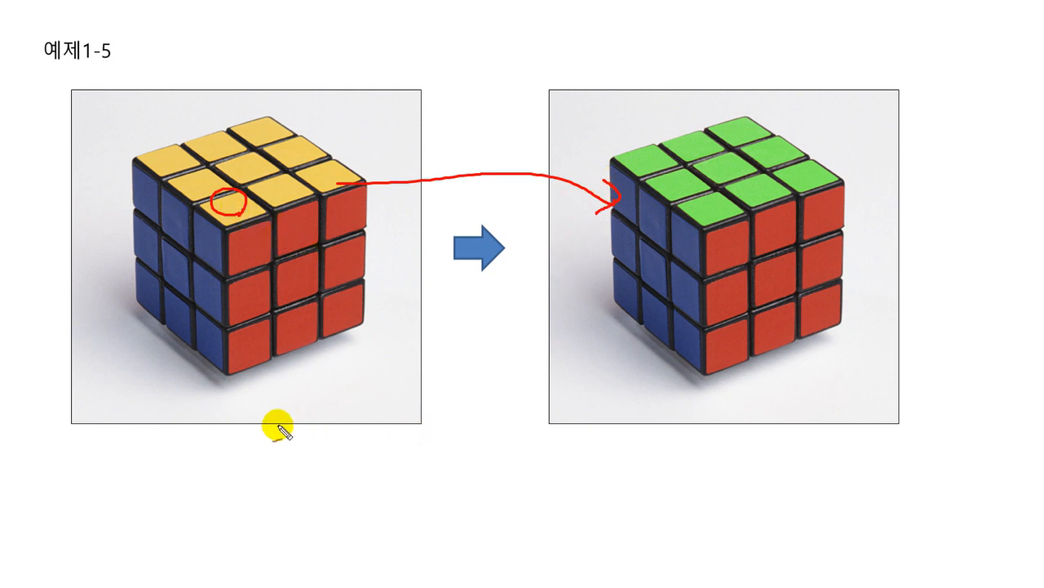
{"action": "mouse_move", "coordinate": [299, 434]}
{"action": "left_mouse_down"}
{"action": "mouse_move", "coordinate": [319, 408]}
{"action": "mouse_move", "coordinate": [348, 427]}
{"action": "mouse_move", "coordinate": [398, 426]}
{"action": "mouse_move", "coordinate": [424, 459]}
{"action": "mouse_move", "coordinate": [418, 447]}
{"action": "left_mouse_up"}
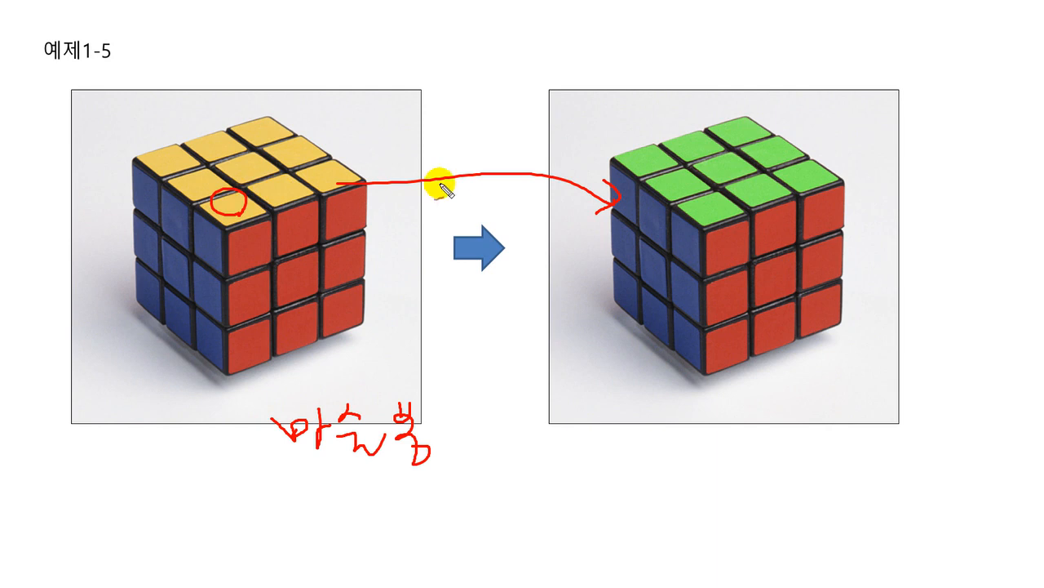
{"action": "mouse_move", "coordinate": [529, 366]}
{"action": "left_mouse_down"}
{"action": "mouse_move", "coordinate": [554, 361]}
{"action": "mouse_move", "coordinate": [551, 378]}
{"action": "mouse_move", "coordinate": [564, 373]}
{"action": "mouse_move", "coordinate": [550, 364]}
{"action": "mouse_move", "coordinate": [658, 392]}
{"action": "left_mouse_up"}
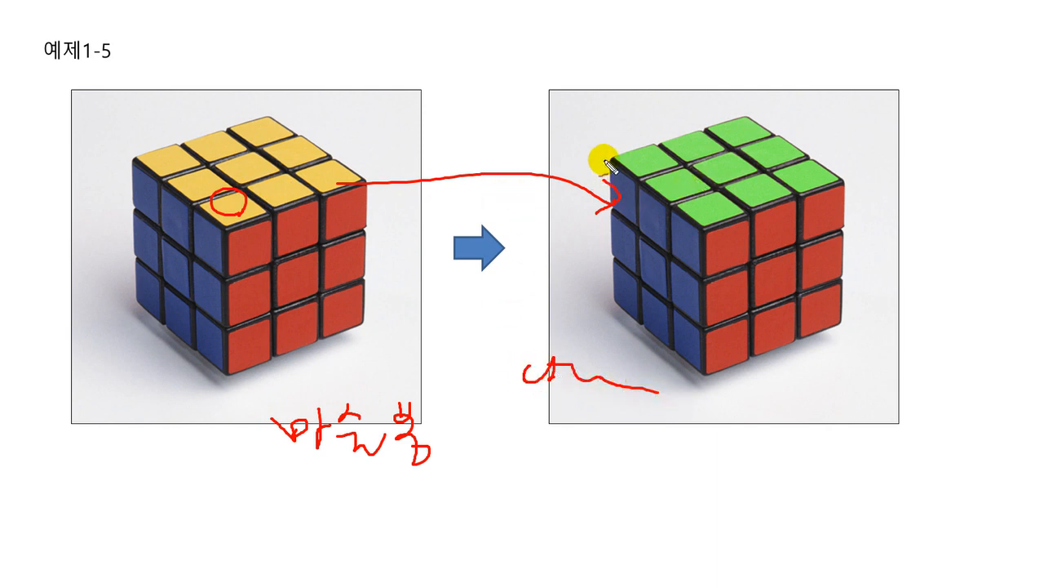
{"action": "mouse_move", "coordinate": [422, 67]}
{"action": "left_mouse_down"}
{"action": "mouse_move", "coordinate": [426, 118]}
{"action": "mouse_move", "coordinate": [453, 73]}
{"action": "mouse_move", "coordinate": [454, 140]}
{"action": "mouse_move", "coordinate": [524, 136]}
{"action": "mouse_move", "coordinate": [455, 90]}
{"action": "left_mouse_up"}
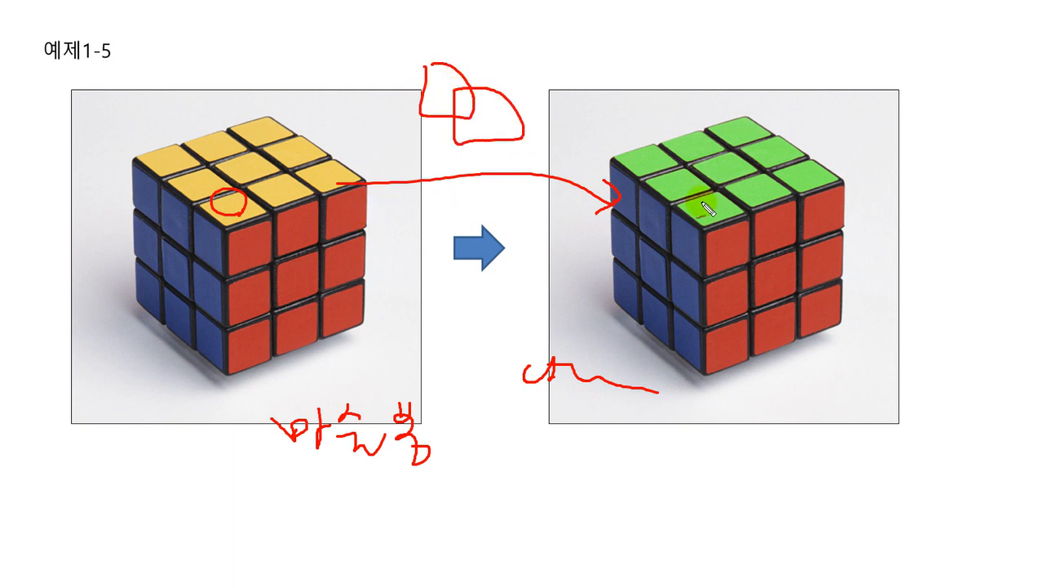
{"action": "key", "text": "Escape"}
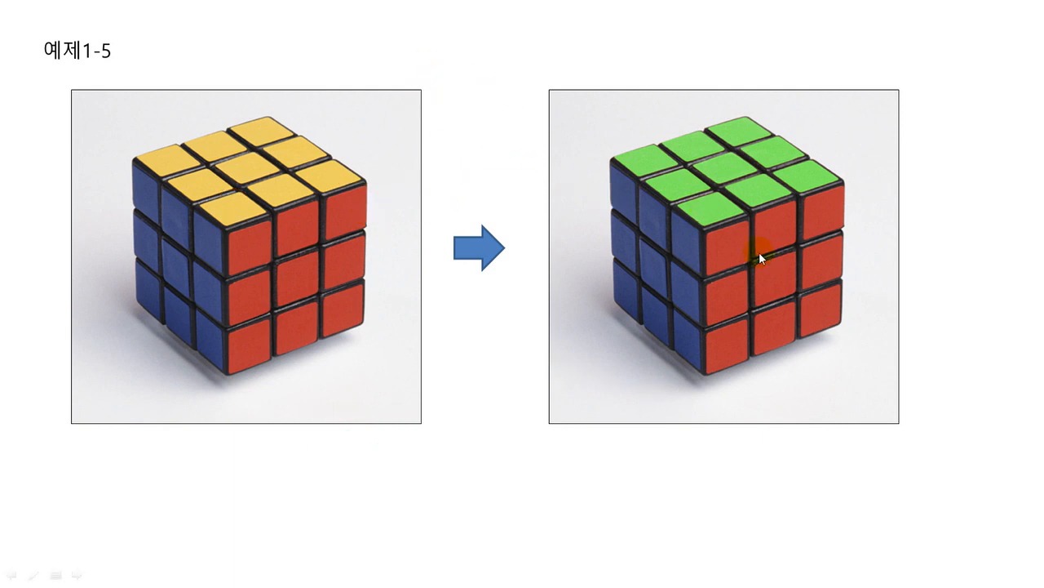
Advance the slide show to the 자르기툴 slide and examine the Crop Tool and Perspective Crop Tool explanation
{"action": "left_click", "coordinate": [618, 330]}
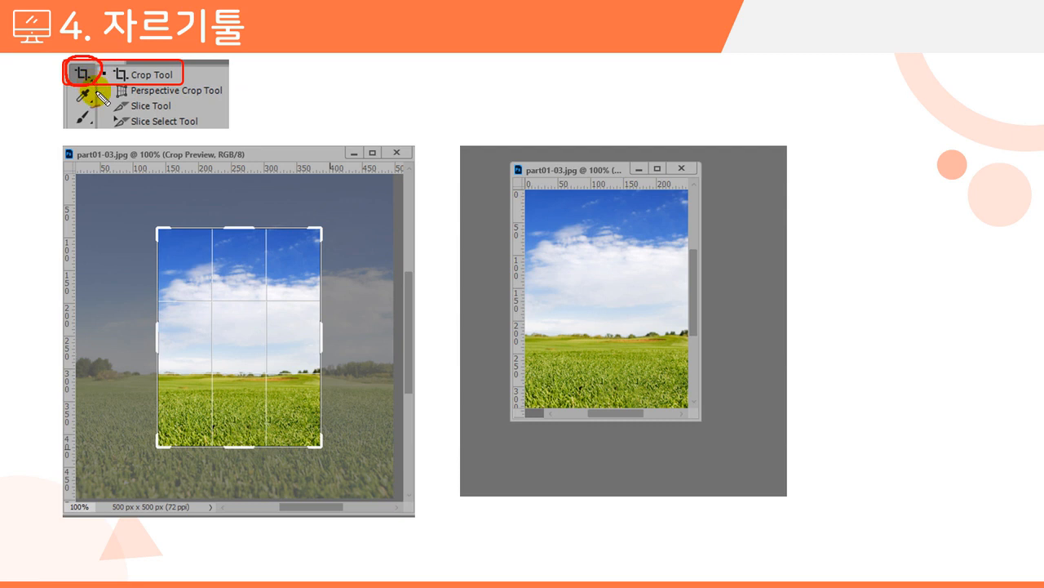
{"action": "left_click_drag", "start_coordinate": [152, 229], "coordinate": [159, 330]}
{"action": "mouse_move", "coordinate": [284, 424]}
{"action": "left_mouse_down"}
{"action": "mouse_move", "coordinate": [329, 330]}
{"action": "mouse_move", "coordinate": [280, 228]}
{"action": "mouse_move", "coordinate": [157, 241]}
{"action": "left_mouse_up"}
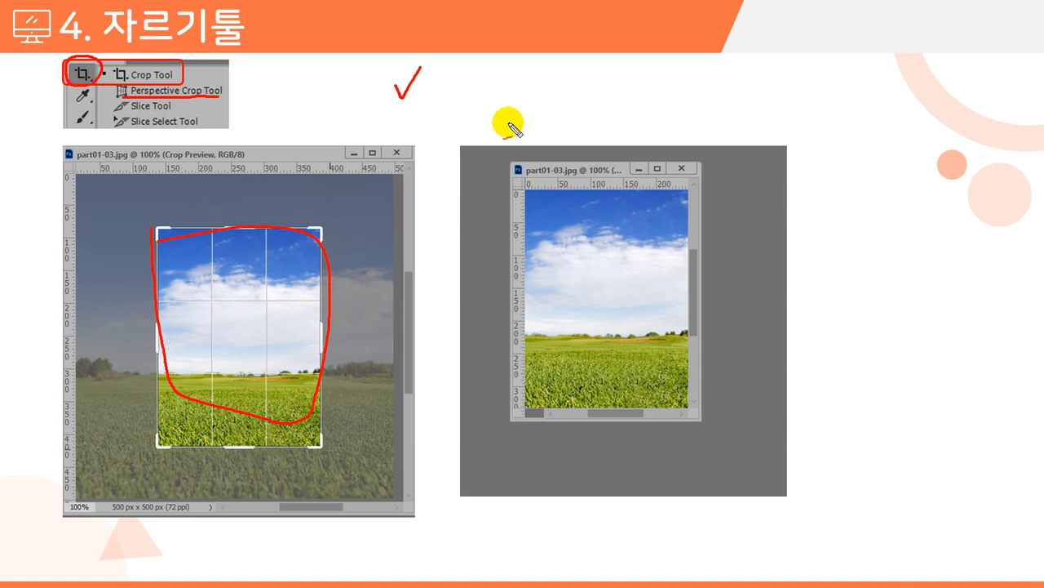
{"action": "key", "text": "Escape"}
Advance the slide show to the 예제1 slide and examine its four source images and the composited result
{"action": "left_click", "coordinate": [542, 258]}
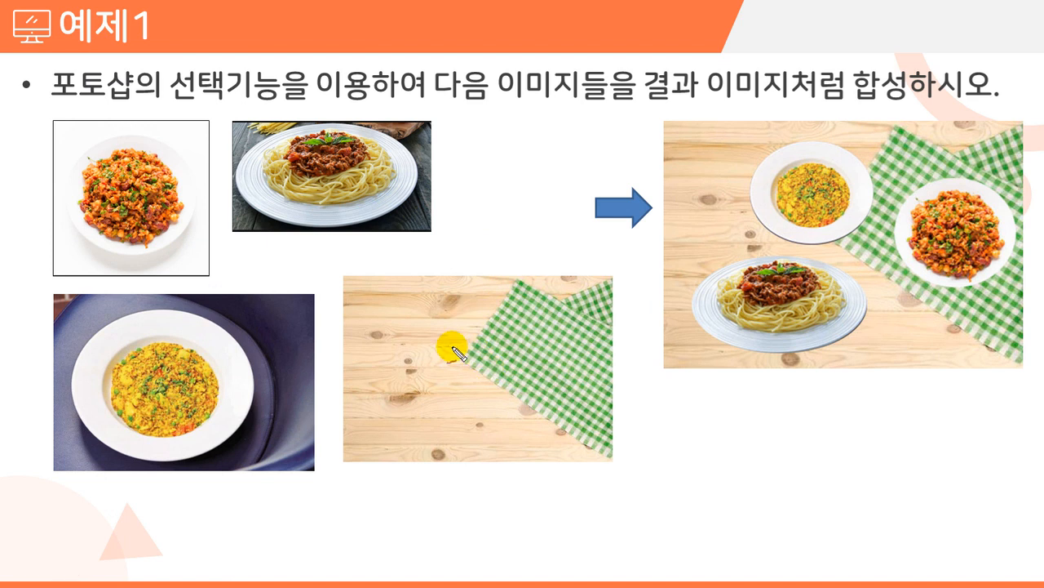
{"action": "left_click_drag", "start_coordinate": [164, 243], "coordinate": [177, 243]}
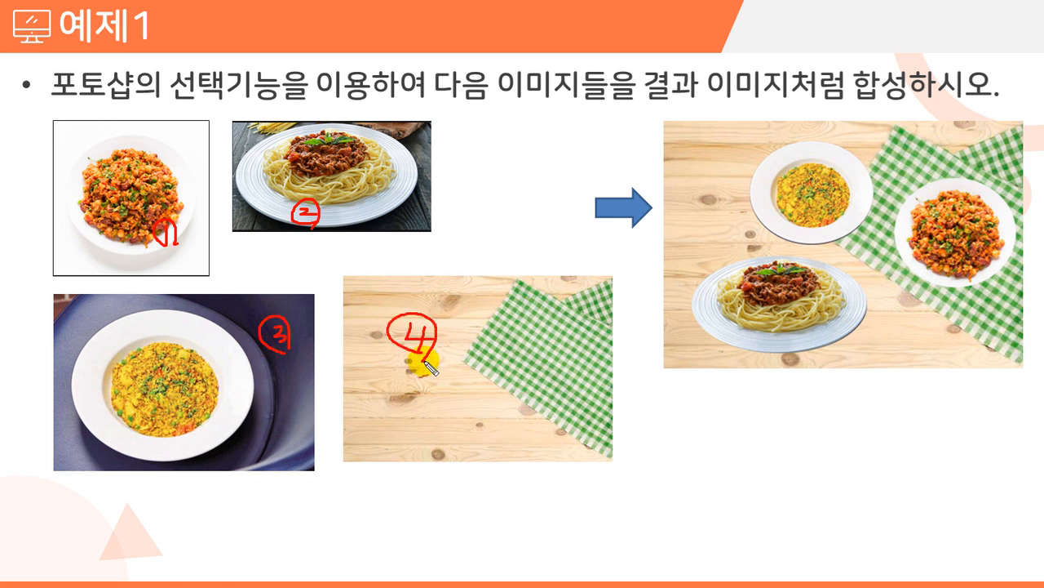
{"action": "mouse_move", "coordinate": [888, 138]}
{"action": "left_mouse_down"}
{"action": "mouse_move", "coordinate": [849, 376]}
{"action": "mouse_move", "coordinate": [967, 170]}
{"action": "left_mouse_up"}
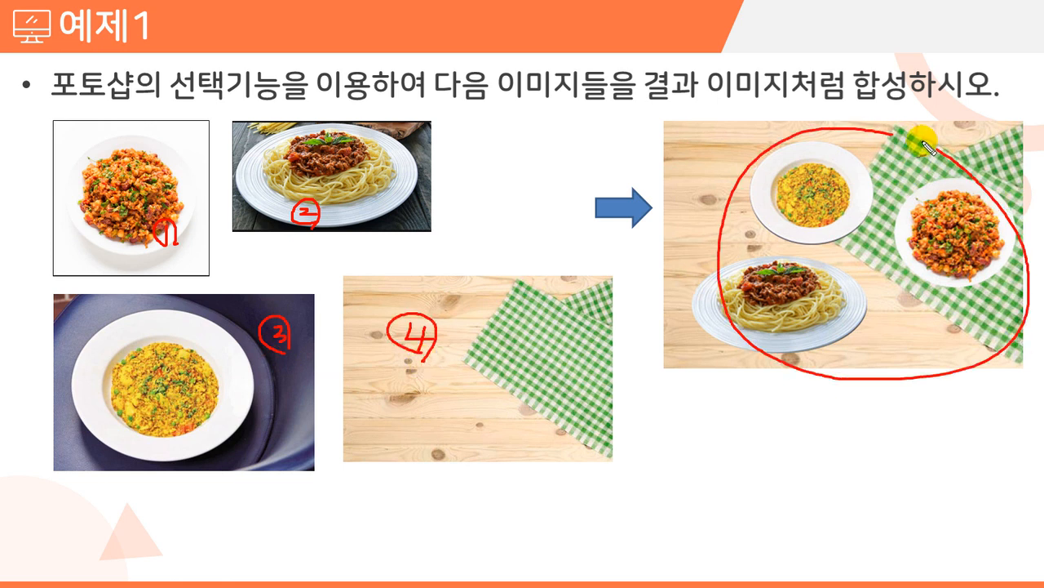
{"action": "key", "text": "e"}
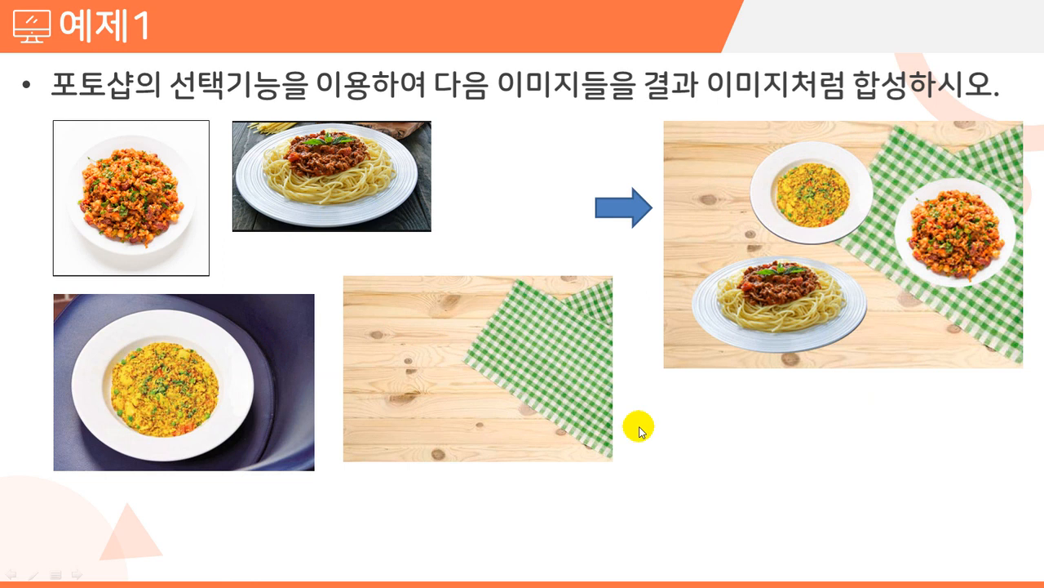
End the slide show and return to Photoshop
{"action": "right_click", "coordinate": [526, 428]}
{"action": "left_click", "coordinate": [571, 478]}
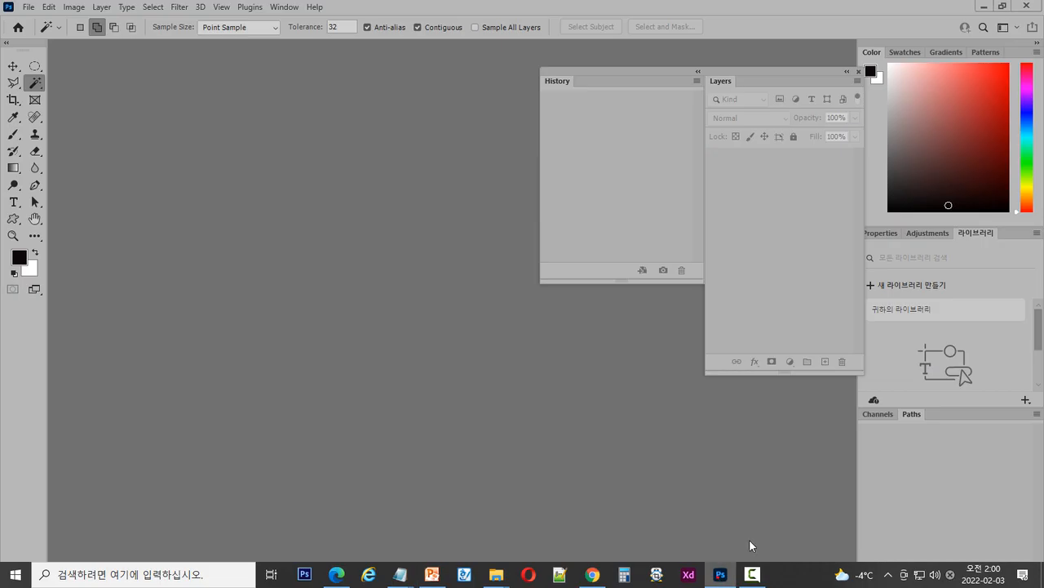
{"action": "left_click", "coordinate": [720, 583]}
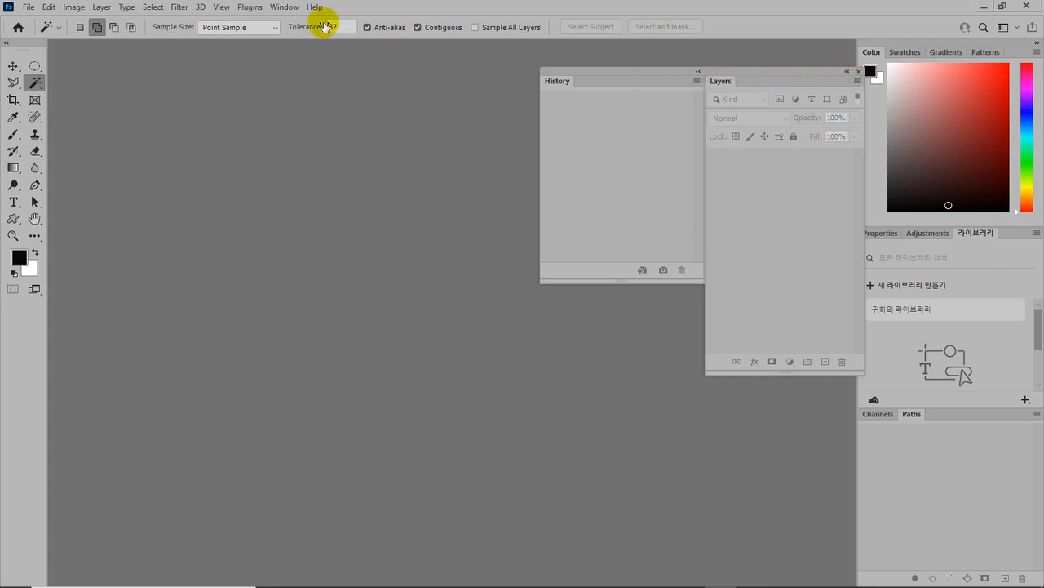
Hide the History and Layers panels and open the Measurement Log panel
{"action": "left_click", "coordinate": [280, 10]}
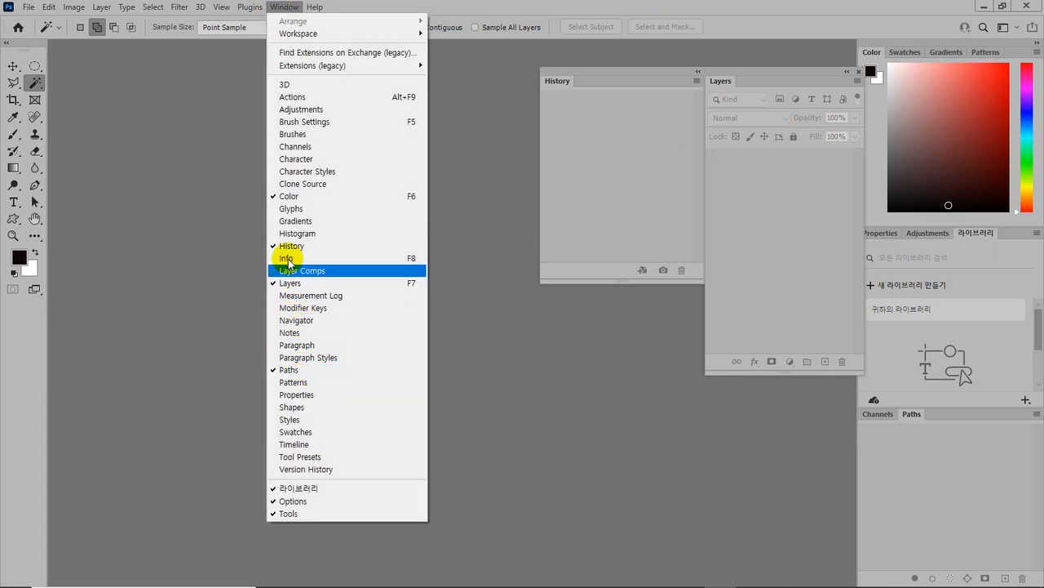
{"action": "left_click", "coordinate": [290, 247]}
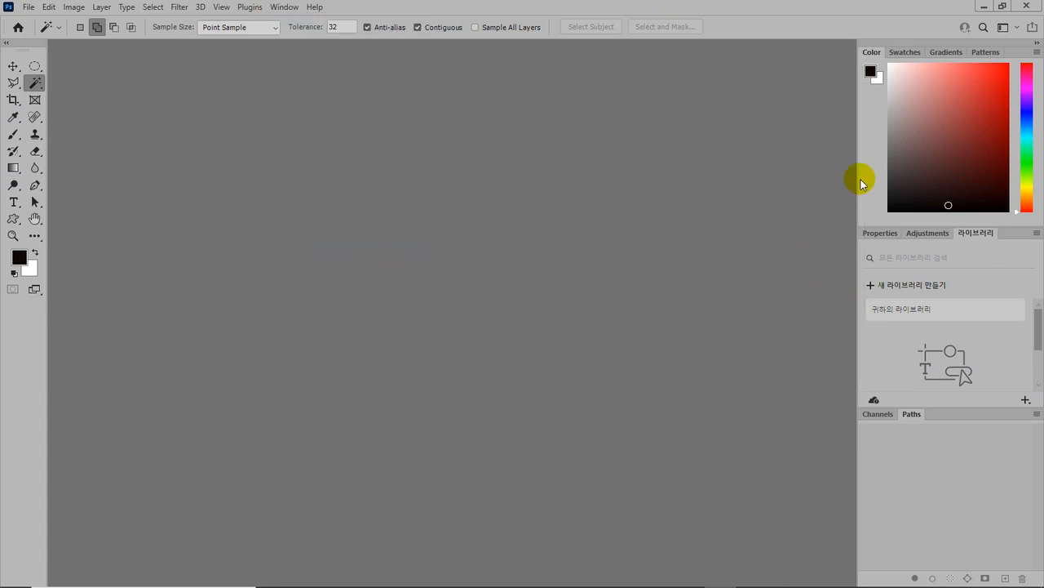
{"action": "left_click", "coordinate": [283, 7]}
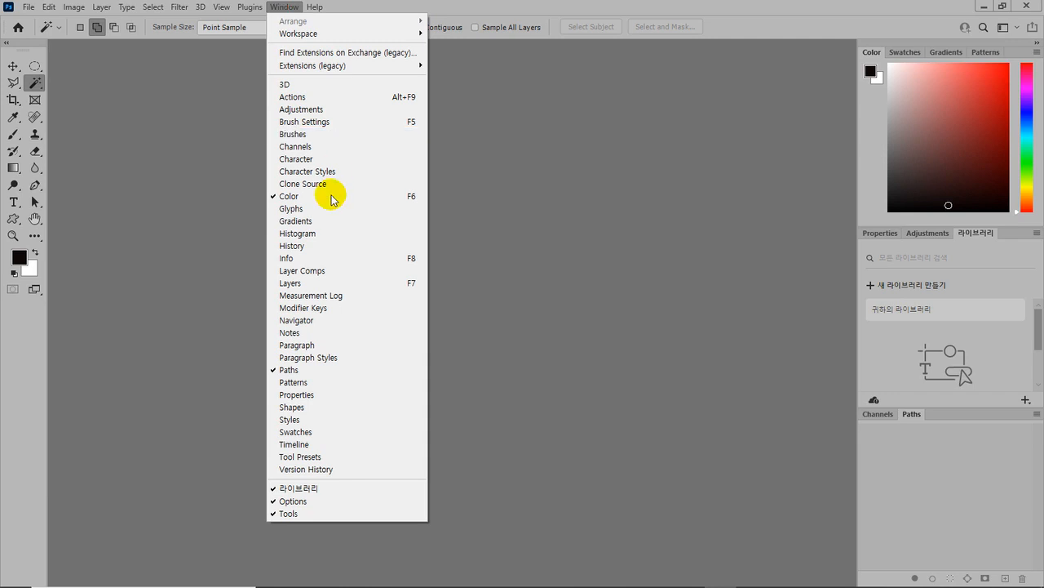
{"action": "left_click", "coordinate": [300, 296]}
{"action": "left_click", "coordinate": [300, 290]}
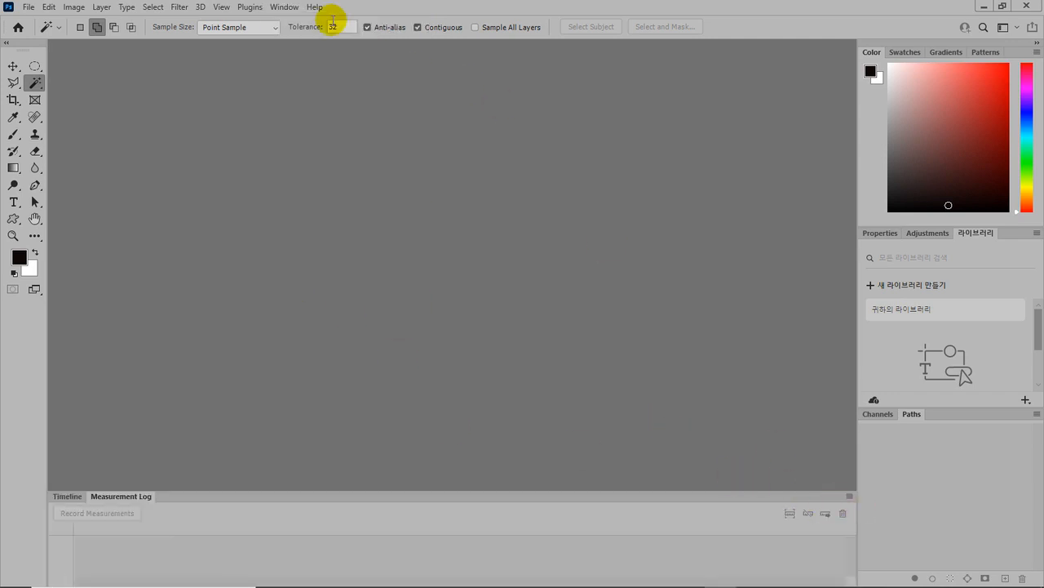
Hide the Measurement Log panel, show the Layers panel again and float it with History over the lower panels
{"action": "left_click", "coordinate": [278, 8]}
{"action": "left_click", "coordinate": [323, 300]}
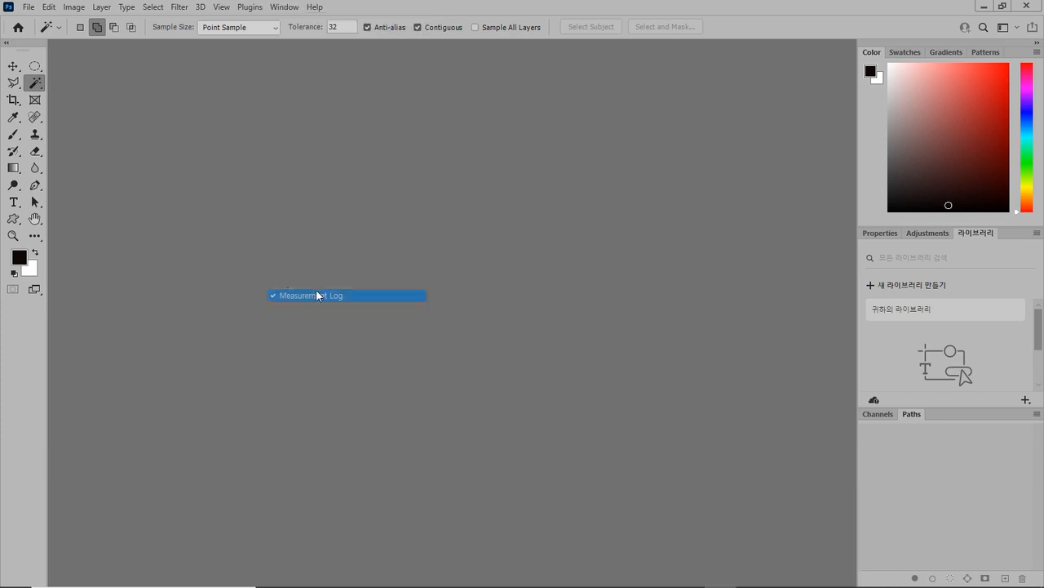
{"action": "left_click", "coordinate": [282, 7]}
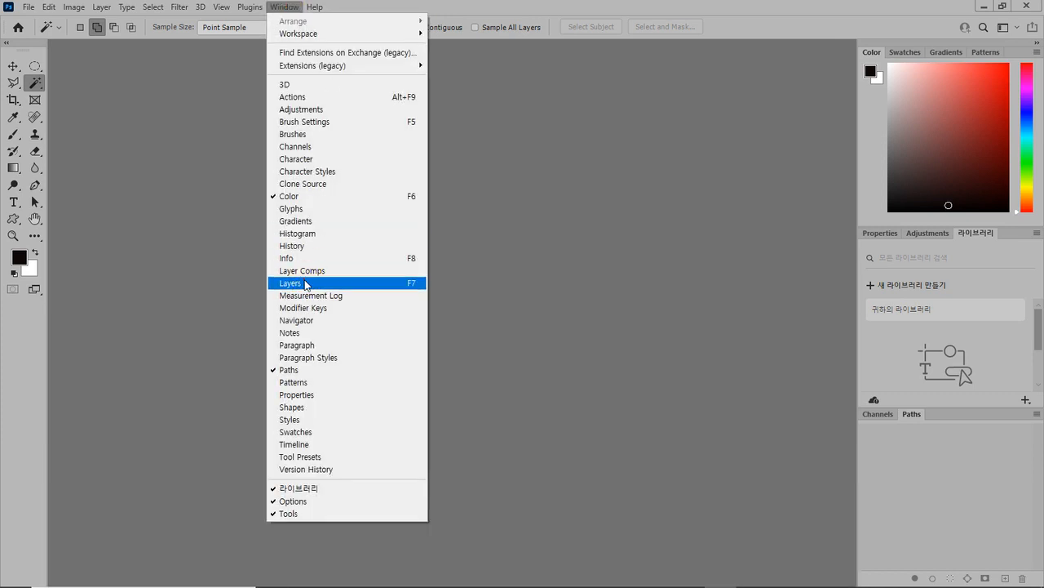
{"action": "left_click", "coordinate": [306, 283]}
{"action": "left_click_drag", "start_coordinate": [779, 76], "coordinate": [913, 232]}
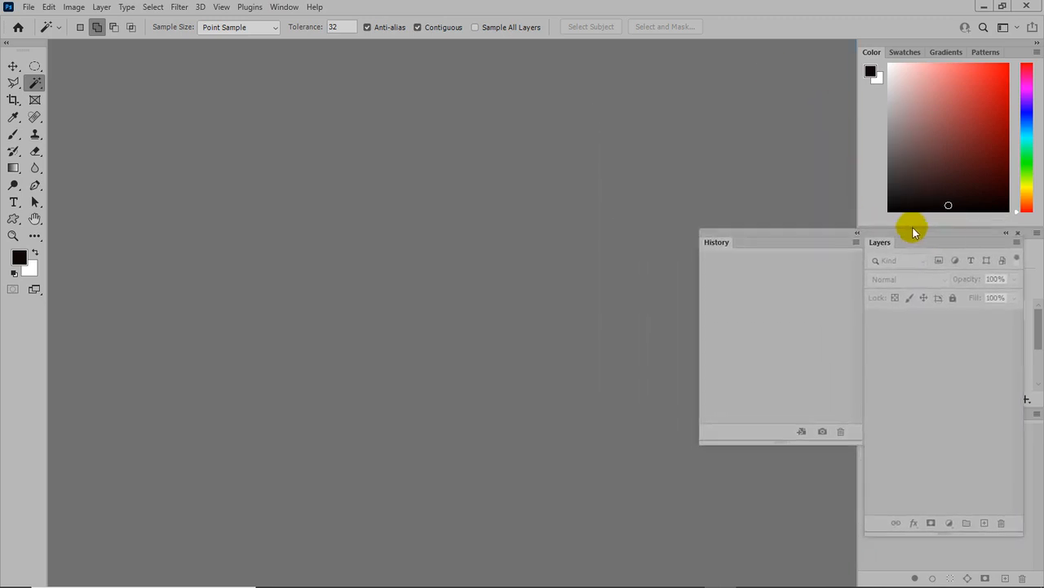
Open 1.jpg, 2.jpg, 3.jpg, 상.jpg and 상완성.jpg from the 소스파일 folder in Photoshop
{"action": "mouse_move", "coordinate": [495, 584]}
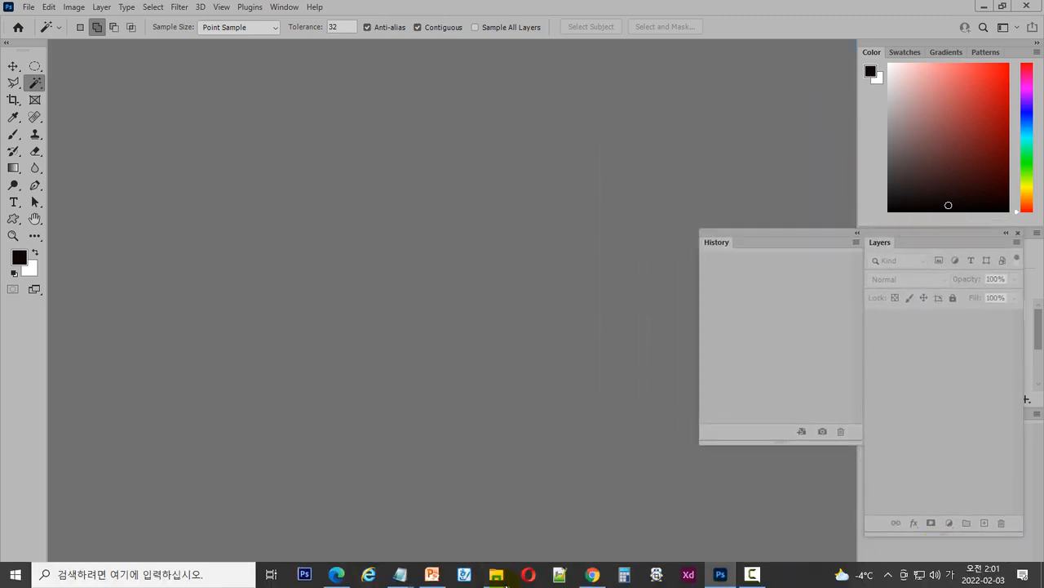
{"action": "left_click", "coordinate": [626, 537]}
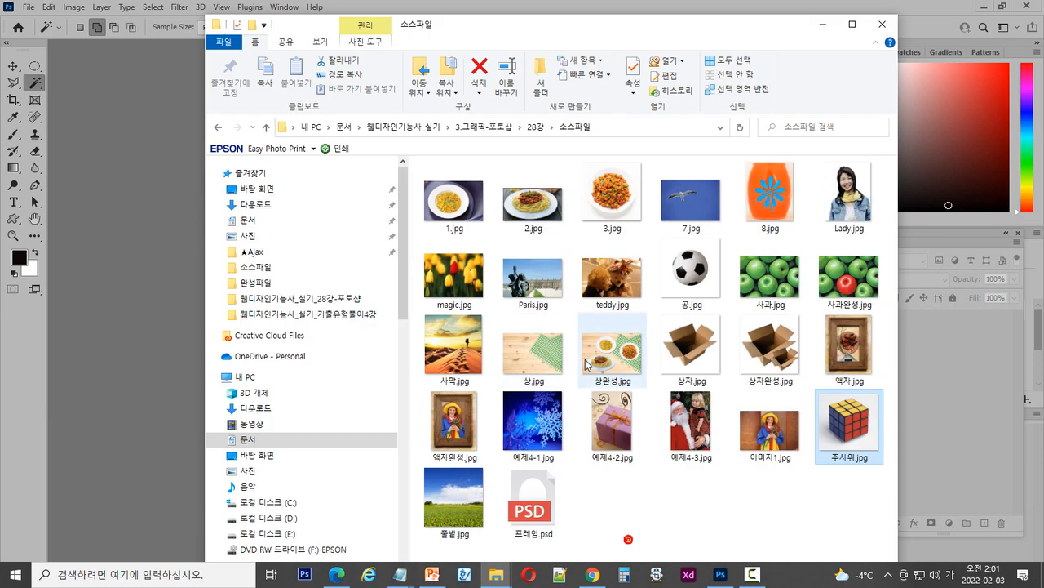
{"action": "left_click", "coordinate": [633, 362]}
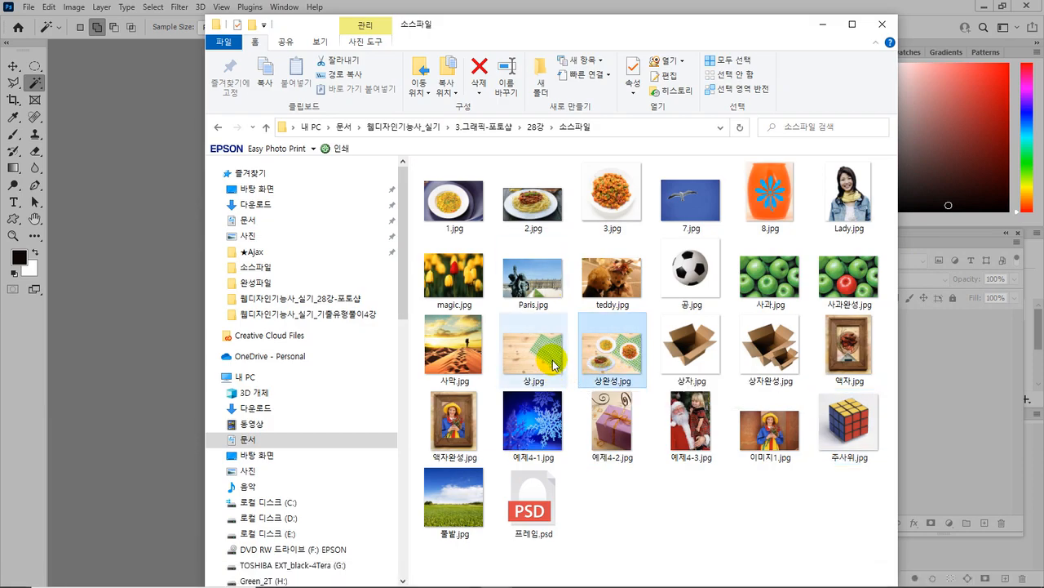
{"action": "left_click", "coordinate": [532, 347], "text": "ctrl"}
{"action": "left_click", "coordinate": [454, 200], "text": "ctrl"}
{"action": "left_click", "coordinate": [532, 203], "text": "ctrl"}
{"action": "left_click", "coordinate": [602, 198], "text": "ctrl"}
{"action": "left_click", "coordinate": [604, 198], "text": "ctrl"}
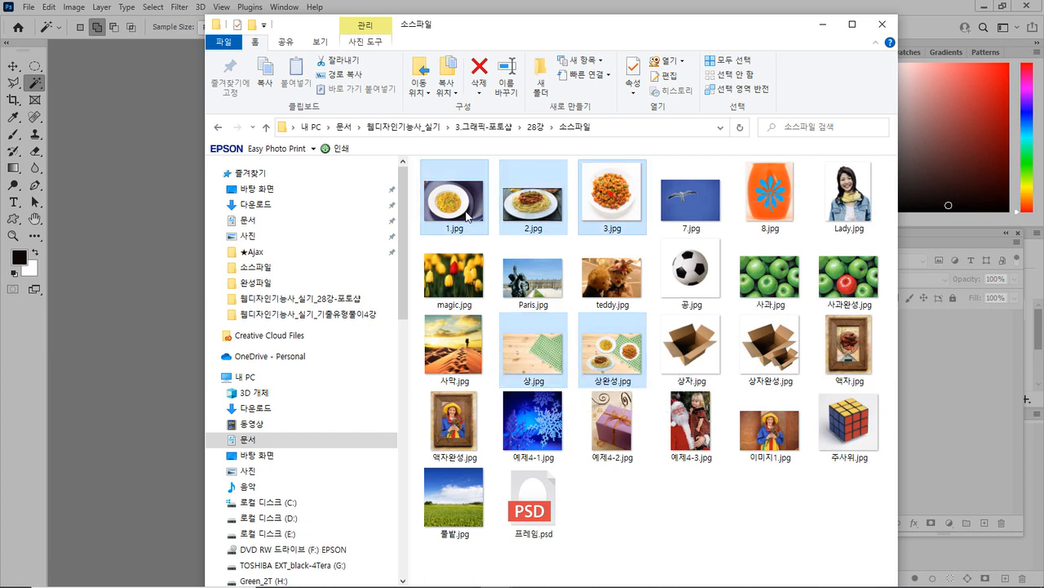
{"action": "left_click_drag", "start_coordinate": [367, 218], "coordinate": [167, 228]}
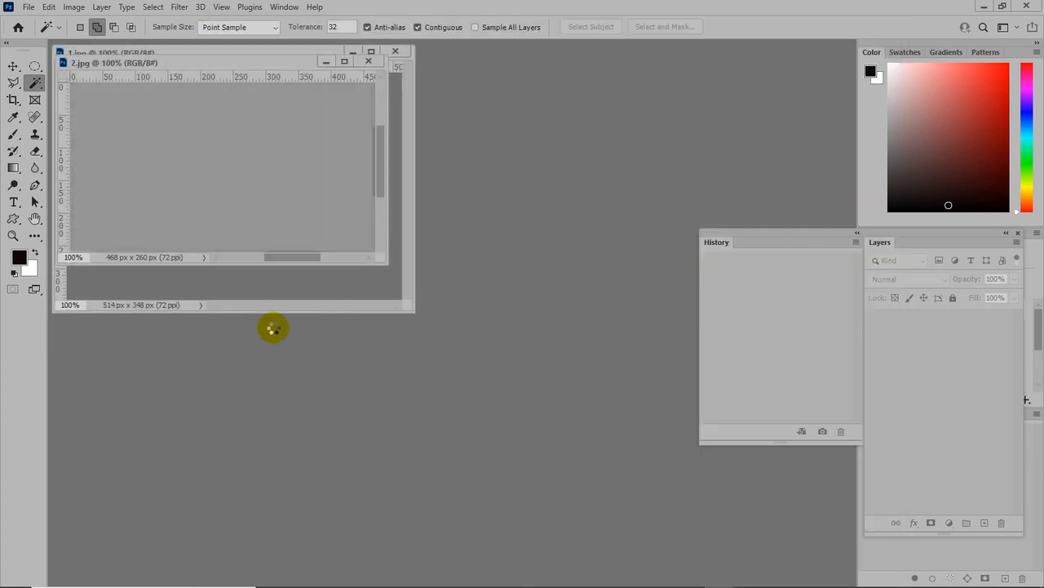
Spread the image windows apart so that 상완성.jpg, 상.jpg and 3.jpg can be seen together
{"action": "left_click_drag", "start_coordinate": [279, 111], "coordinate": [658, 82]}
{"action": "left_click_drag", "start_coordinate": [264, 99], "coordinate": [446, 369]}
{"action": "left_click_drag", "start_coordinate": [232, 88], "coordinate": [352, 113]}
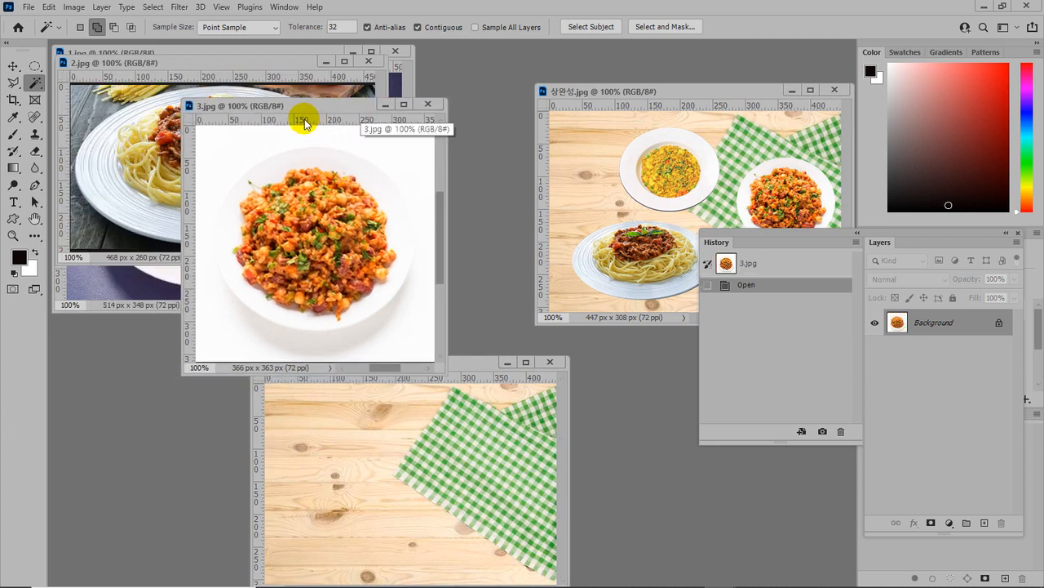
Add guides at the top and left edges of the plate in 3.jpg and select the plate with the Elliptical Marquee
{"action": "left_click", "coordinate": [32, 66]}
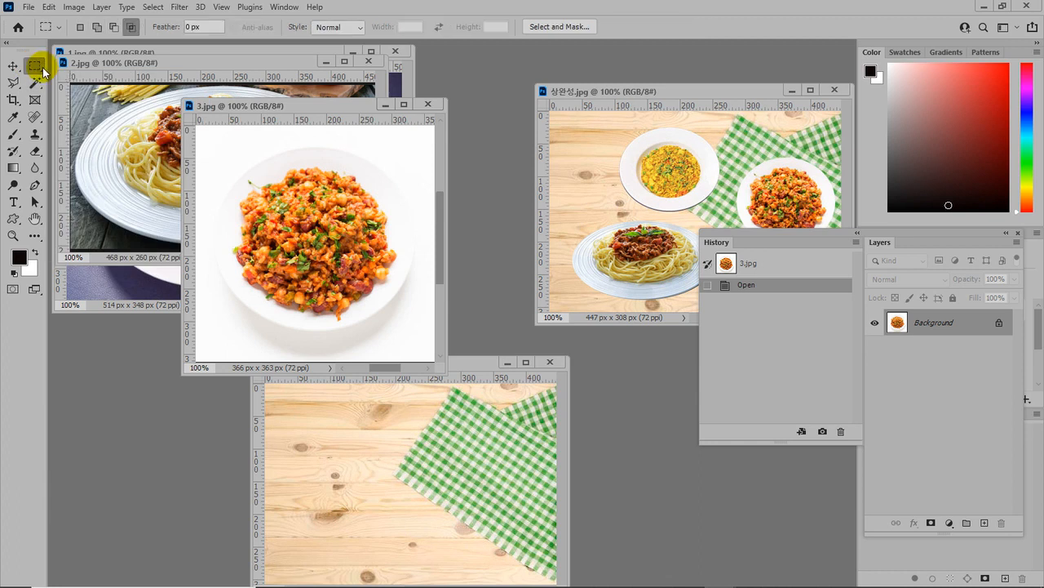
{"action": "right_click", "coordinate": [41, 70]}
{"action": "left_click", "coordinate": [82, 76]}
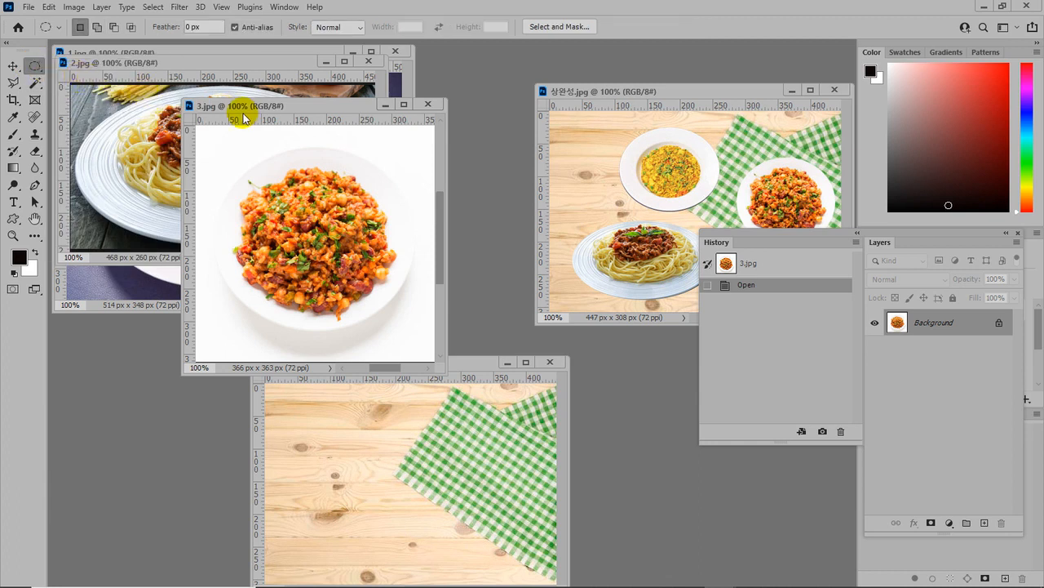
{"action": "left_click_drag", "start_coordinate": [248, 121], "coordinate": [249, 147]}
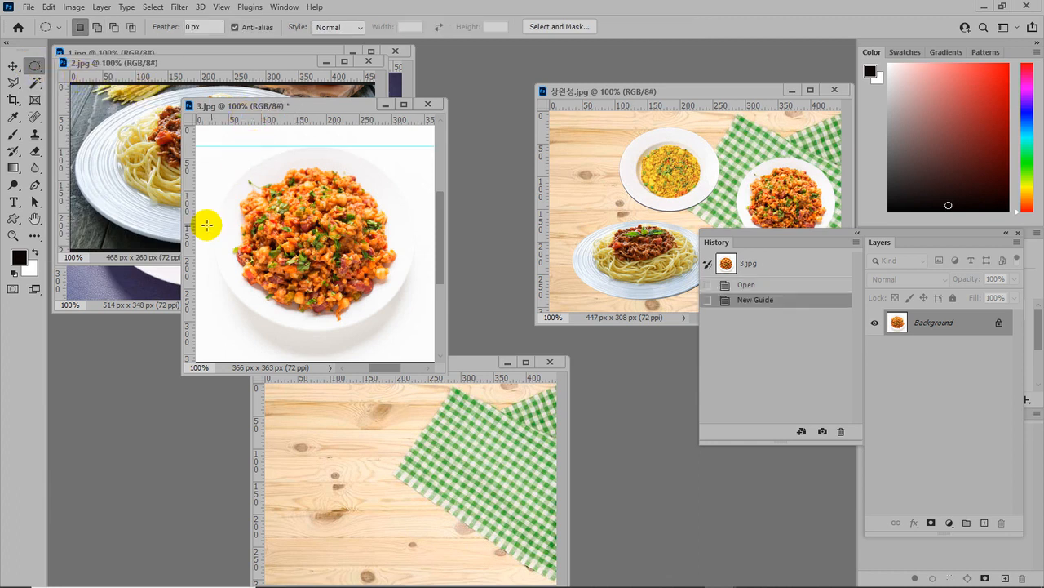
{"action": "left_click_drag", "start_coordinate": [186, 229], "coordinate": [212, 226]}
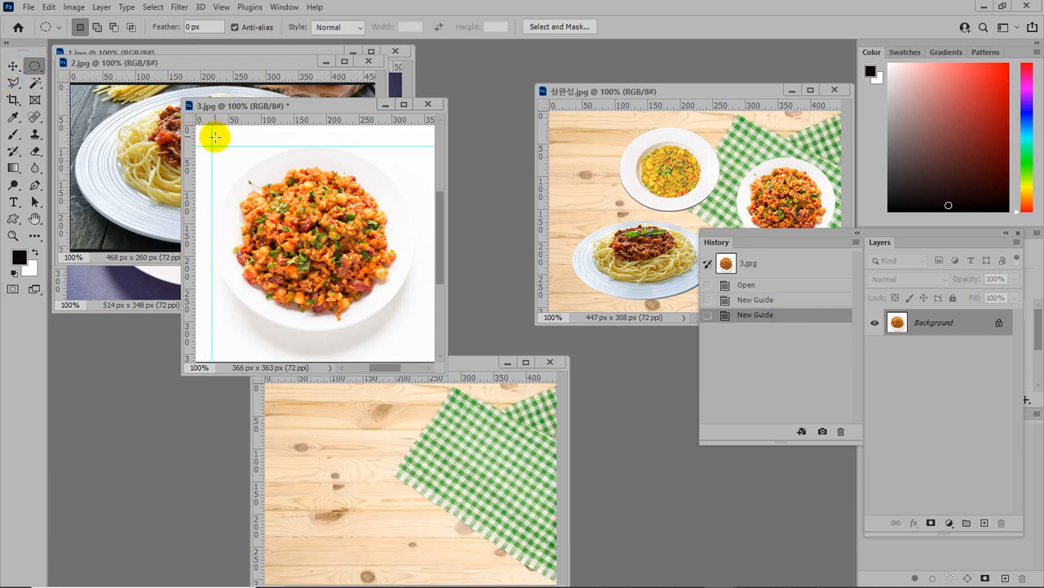
{"action": "left_click_drag", "start_coordinate": [212, 145], "coordinate": [417, 329]}
Copy the selected plate into 상.jpg, scale it to 52.79% and place it on the green checked cloth
{"action": "left_click", "coordinate": [12, 66]}
{"action": "left_click_drag", "start_coordinate": [312, 263], "coordinate": [496, 483]}
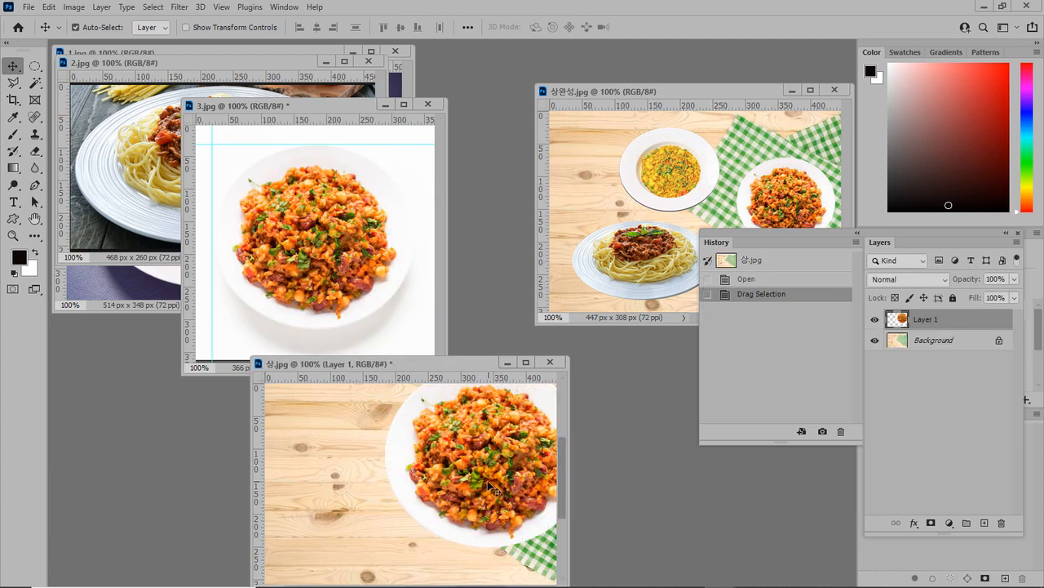
{"action": "key", "text": "ctrl+t"}
{"action": "left_click_drag", "start_coordinate": [384, 548], "coordinate": [459, 483]}
{"action": "left_click_drag", "start_coordinate": [493, 445], "coordinate": [459, 505]}
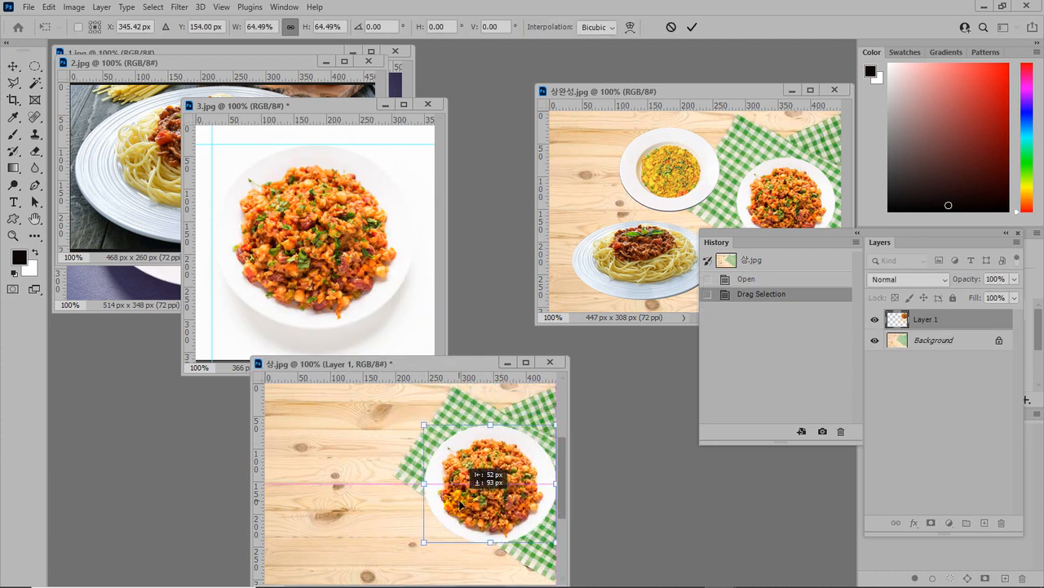
{"action": "left_click_drag", "start_coordinate": [424, 543], "coordinate": [448, 521]}
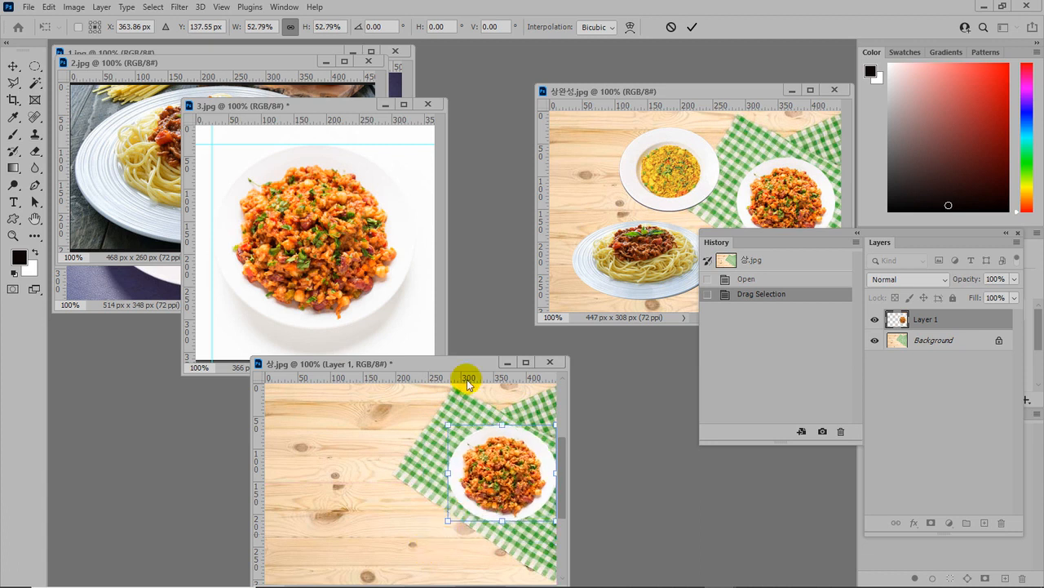
{"action": "left_click", "coordinate": [692, 28]}
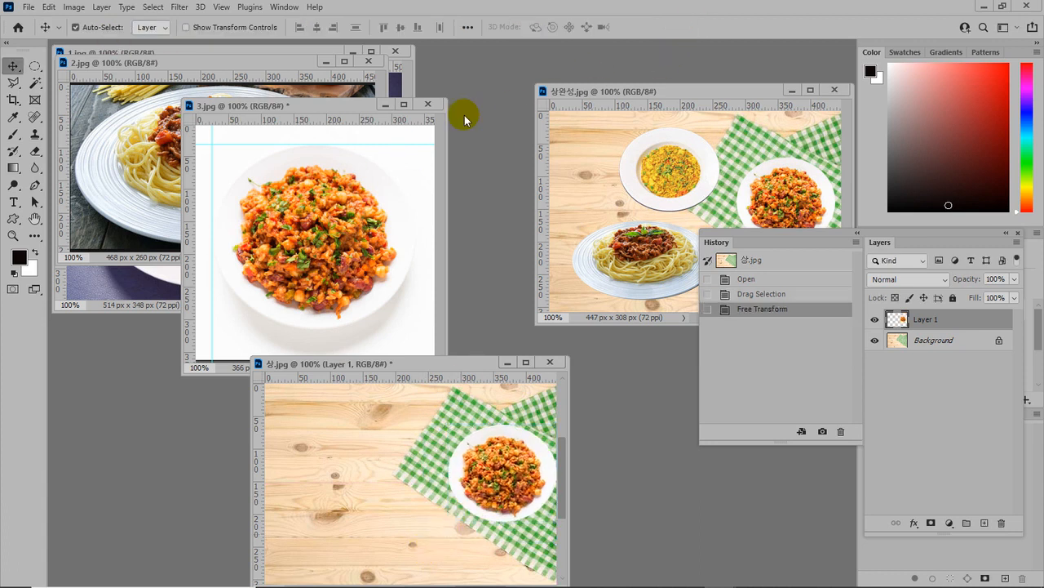
Add guides at the top and left edges of the plate in 1.jpg and select the plate with the Elliptical Marquee
{"action": "left_click", "coordinate": [269, 78]}
{"action": "left_click", "coordinate": [248, 51]}
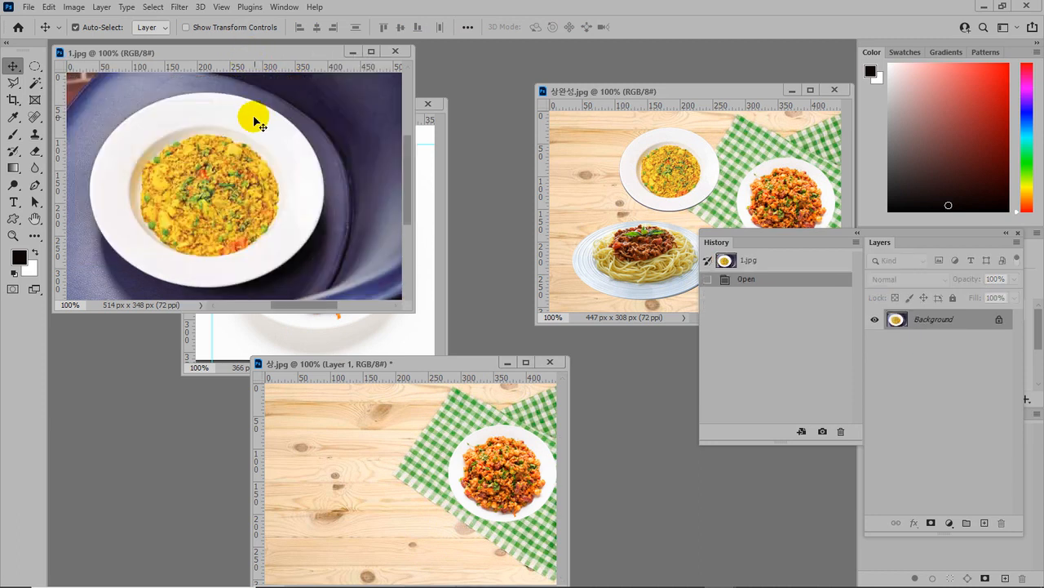
{"action": "left_click_drag", "start_coordinate": [218, 69], "coordinate": [226, 91]}
{"action": "left_click_drag", "start_coordinate": [70, 177], "coordinate": [88, 174]}
{"action": "left_click", "coordinate": [34, 67]}
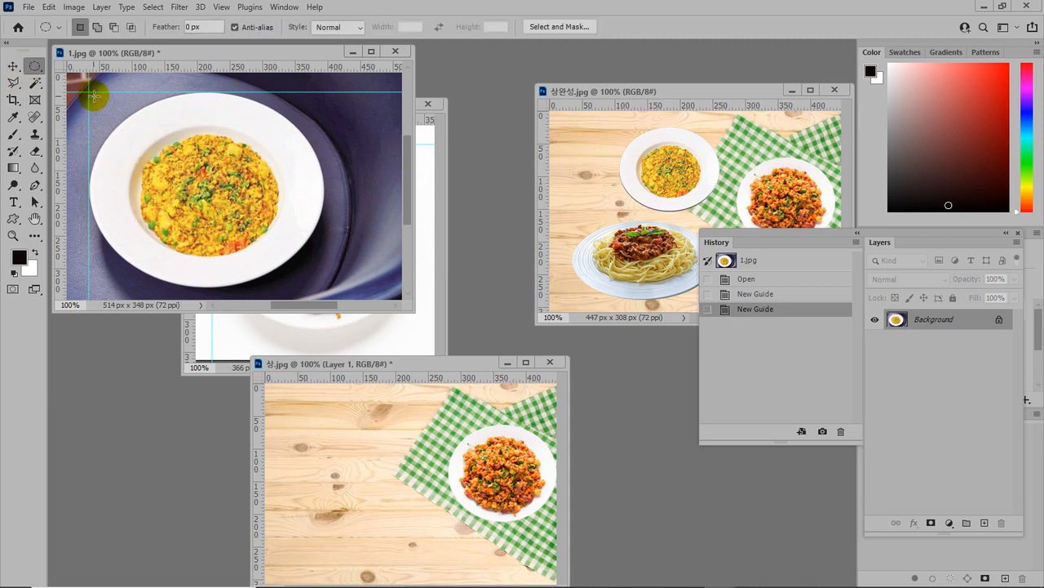
{"action": "left_click_drag", "start_coordinate": [88, 91], "coordinate": [324, 287]}
Copy the yellow rice plate into 상.jpg, scale it to 48.48% and place it near the table's upper edge
{"action": "left_click", "coordinate": [13, 65]}
{"action": "left_click_drag", "start_coordinate": [216, 204], "coordinate": [384, 497]}
{"action": "key", "text": "ctrl+t"}
{"action": "left_click_drag", "start_coordinate": [278, 398], "coordinate": [399, 500]}
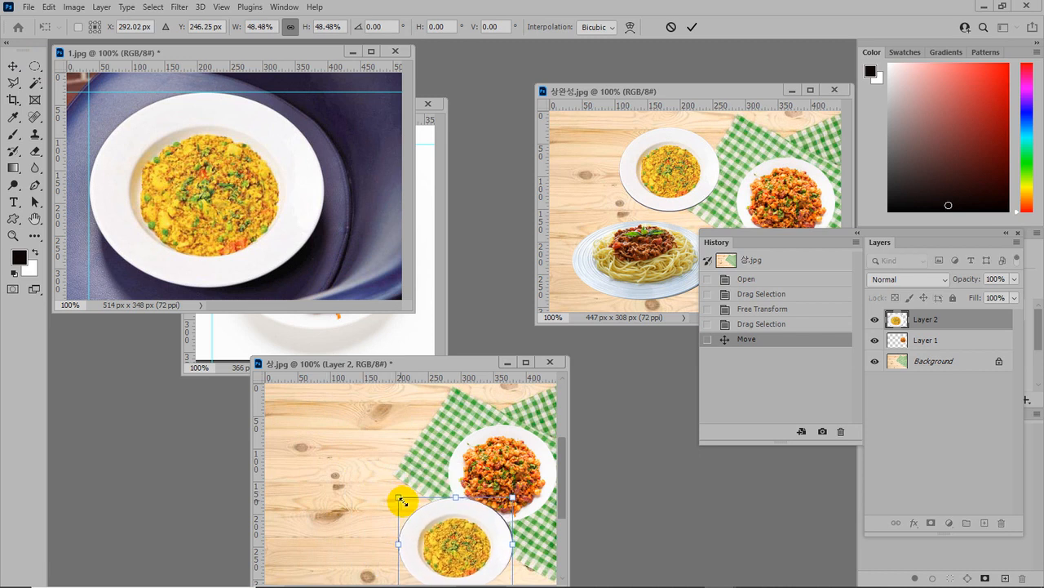
{"action": "left_click_drag", "start_coordinate": [450, 555], "coordinate": [379, 448]}
{"action": "left_click_drag", "start_coordinate": [379, 444], "coordinate": [369, 446]}
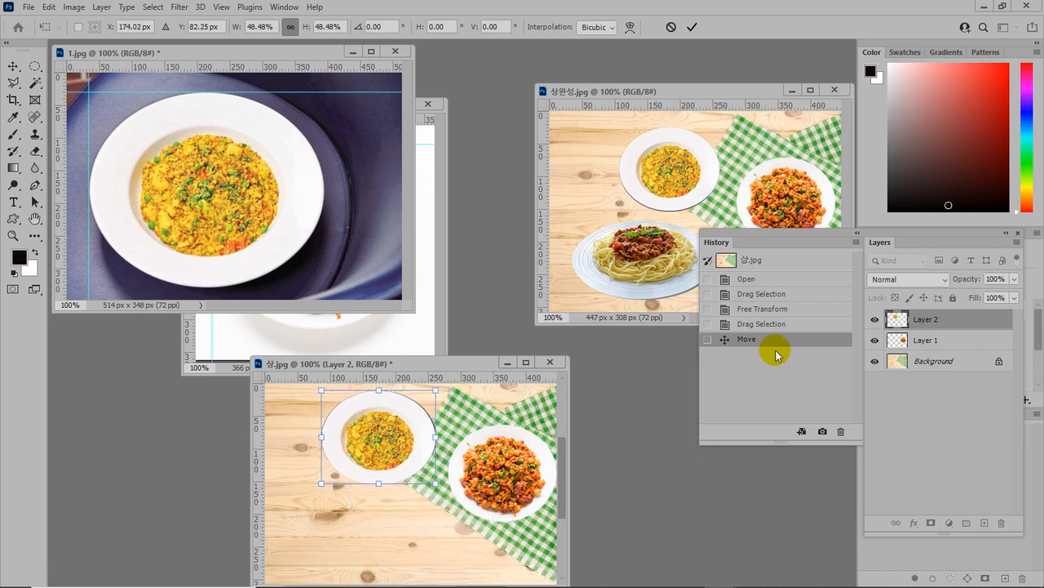
Apply the transform and move the red rice plate on Layer 1 slightly lower on the checked cloth
{"action": "left_click", "coordinate": [926, 339]}
{"action": "left_click_drag", "start_coordinate": [520, 460], "coordinate": [517, 477]}
Move the 1.jpg window aside and bring the 2.jpg spaghetti image to the front
{"action": "left_click", "coordinate": [269, 53]}
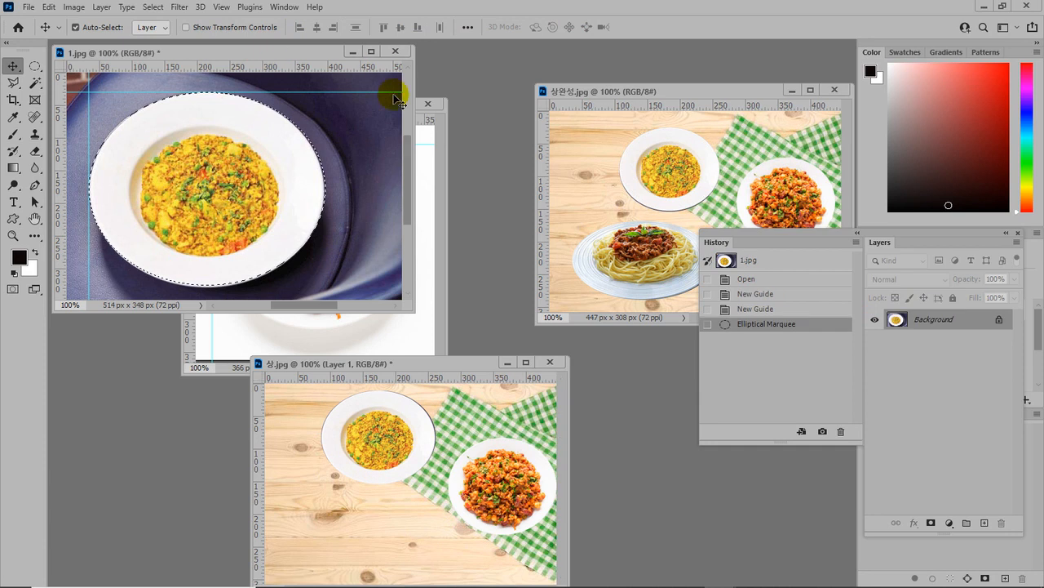
{"action": "left_click", "coordinate": [421, 155]}
{"action": "left_click_drag", "start_coordinate": [299, 52], "coordinate": [552, 87]}
{"action": "left_click", "coordinate": [184, 75]}
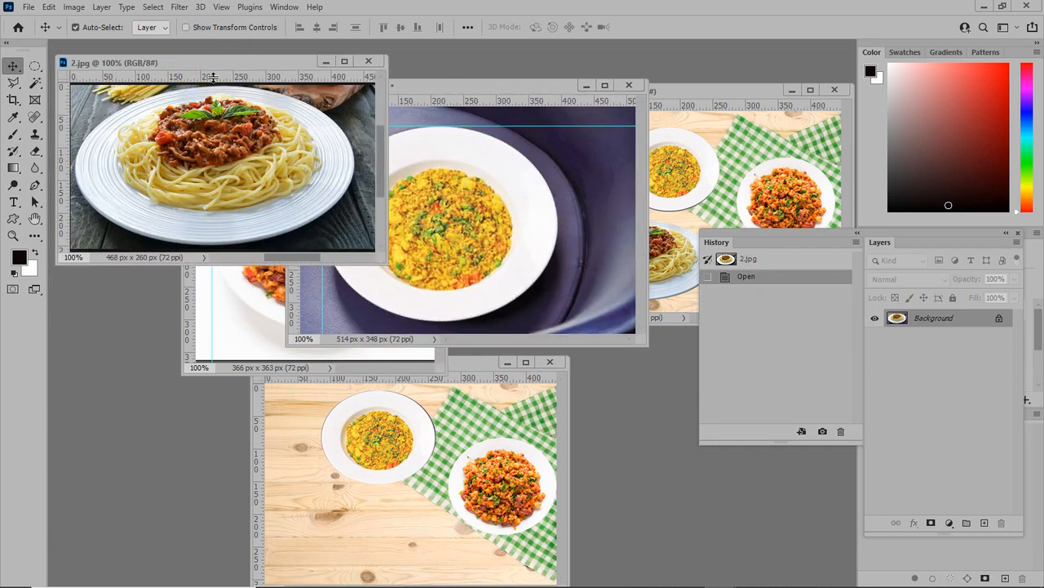
Enlarge the 2.jpg window, turn off Snap and align guides with the top and left edges of the spaghetti plate
{"action": "left_click_drag", "start_coordinate": [213, 81], "coordinate": [214, 84]}
{"action": "left_click_drag", "start_coordinate": [385, 262], "coordinate": [516, 333]}
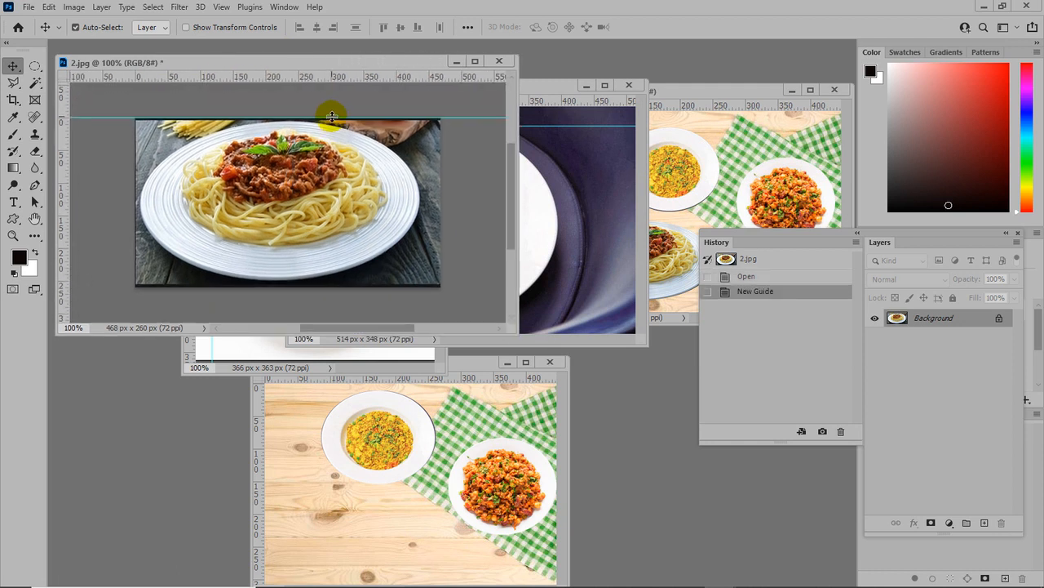
{"action": "left_click_drag", "start_coordinate": [334, 119], "coordinate": [341, 124]}
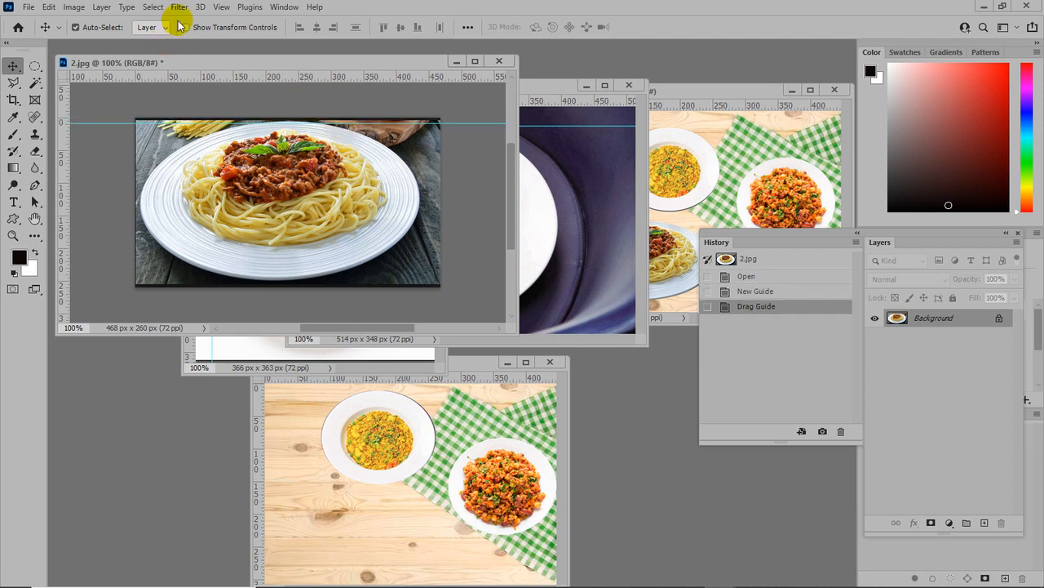
{"action": "left_click", "coordinate": [220, 8]}
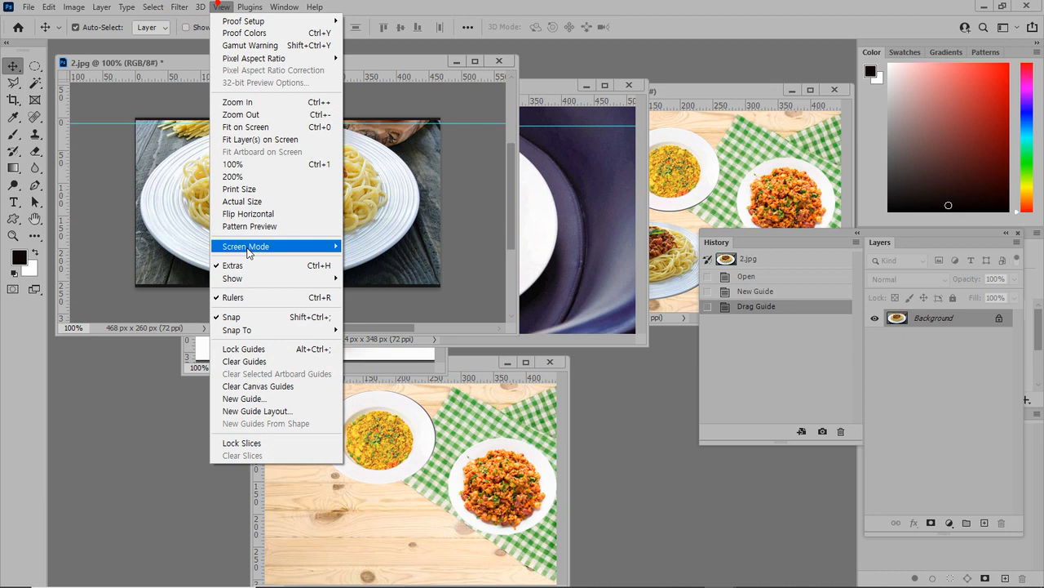
{"action": "left_click", "coordinate": [236, 315]}
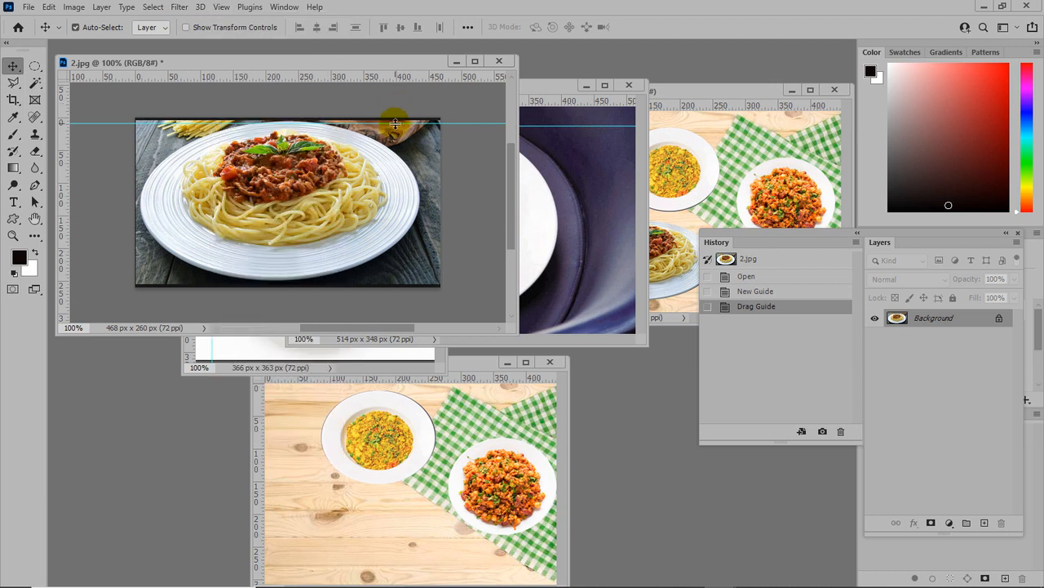
{"action": "left_click_drag", "start_coordinate": [395, 123], "coordinate": [394, 121]}
{"action": "left_click_drag", "start_coordinate": [171, 209], "coordinate": [141, 216]}
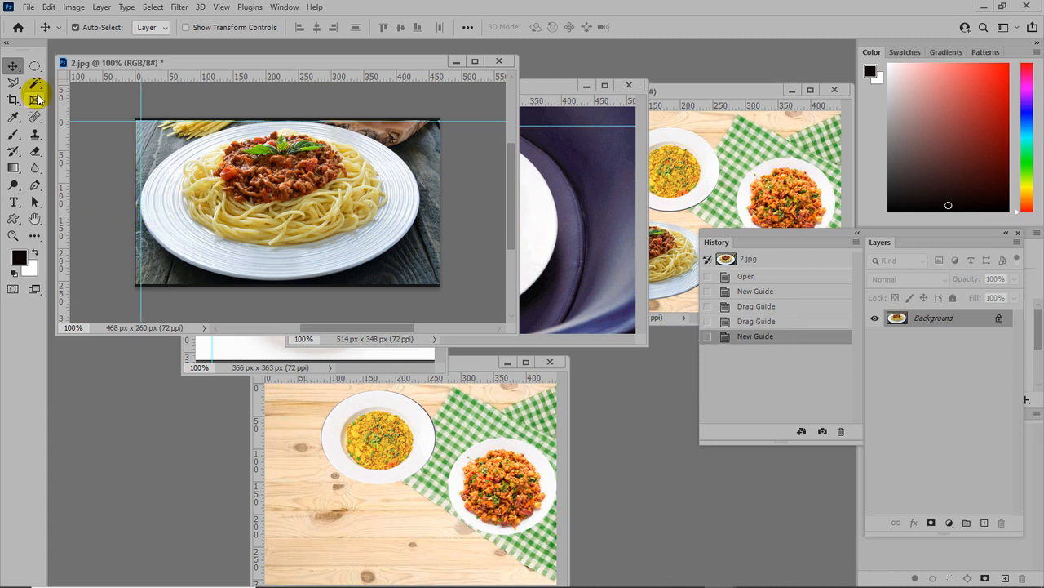
Select the spaghetti plate with the Elliptical Marquee from the guide intersection and copy it into 상.jpg
{"action": "left_click", "coordinate": [34, 67]}
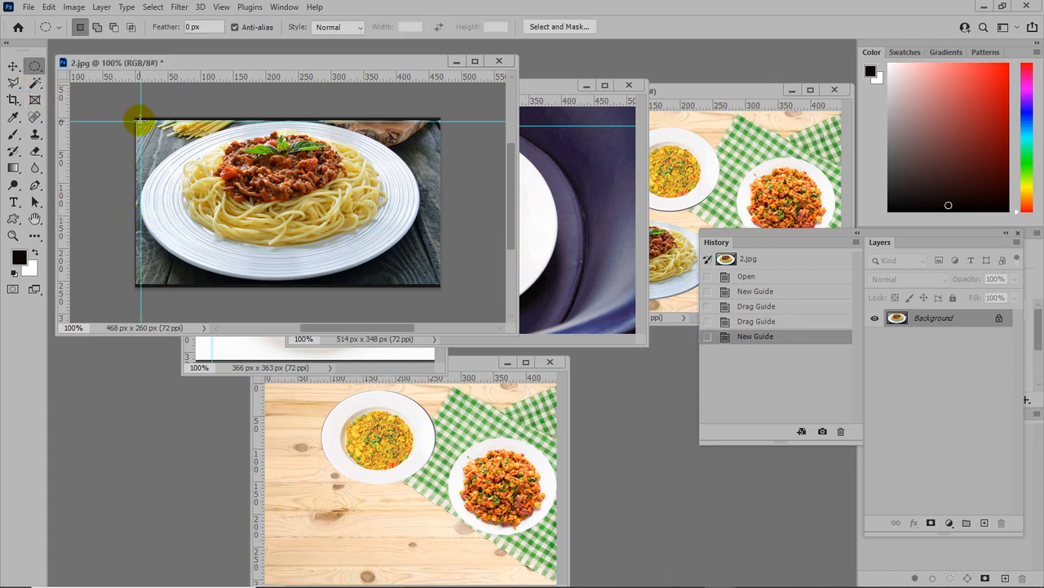
{"action": "left_click_drag", "start_coordinate": [140, 121], "coordinate": [419, 275]}
{"action": "left_click", "coordinate": [13, 65]}
{"action": "left_click_drag", "start_coordinate": [154, 142], "coordinate": [224, 246]}
{"action": "left_click_drag", "start_coordinate": [352, 514], "coordinate": [428, 487]}
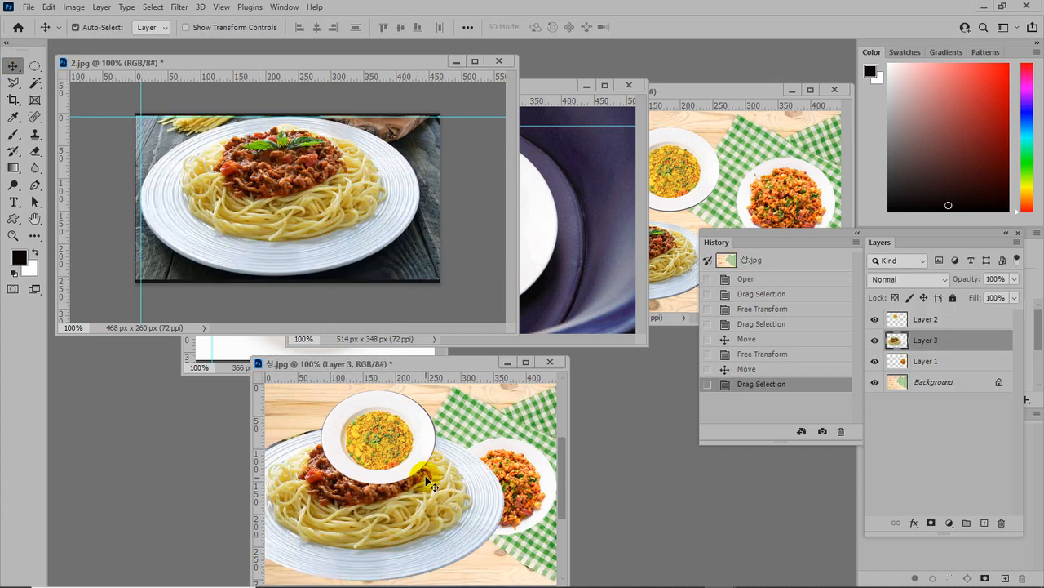
Scale the spaghetti plate down with Free Transform and place it at the table's lower left, below the yellow rice plate
{"action": "key", "text": "ctrl+t"}
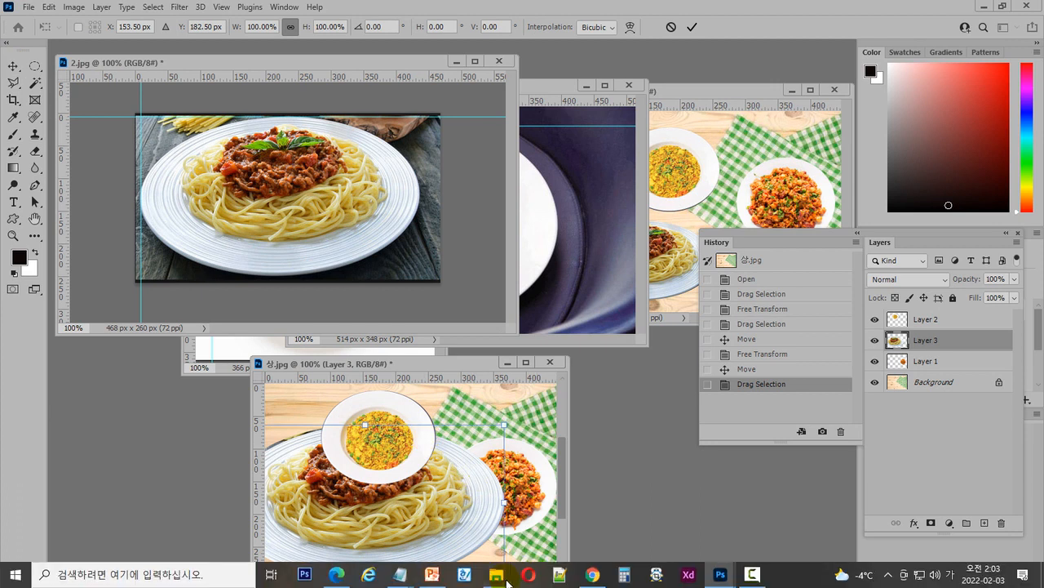
{"action": "left_click_drag", "start_coordinate": [466, 361], "coordinate": [439, 210]}
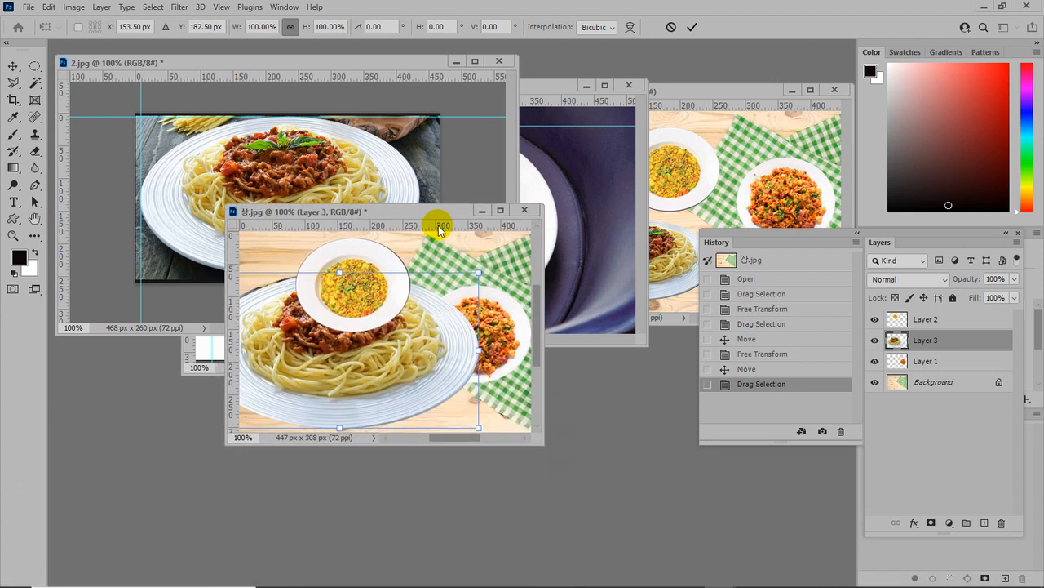
{"action": "left_click_drag", "start_coordinate": [480, 272], "coordinate": [369, 358]}
{"action": "left_click_drag", "start_coordinate": [333, 408], "coordinate": [383, 415]}
{"action": "left_click", "coordinate": [694, 28]}
Place the 상.jpg and 상완성.jpg windows side by side and compare the composite with the finished example
{"action": "left_click_drag", "start_coordinate": [700, 89], "coordinate": [642, 67]}
{"action": "left_click_drag", "start_coordinate": [394, 207], "coordinate": [323, 90]}
{"action": "left_click_drag", "start_coordinate": [560, 69], "coordinate": [563, 88]}
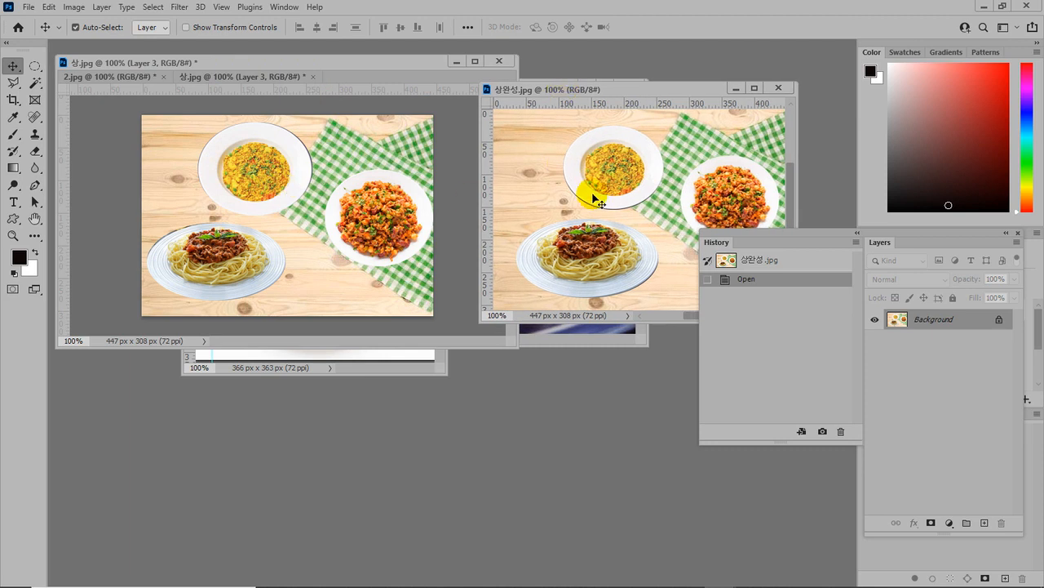
Switch to the PowerPoint presentation at the 예제1 slide
{"action": "mouse_move", "coordinate": [397, 581]}
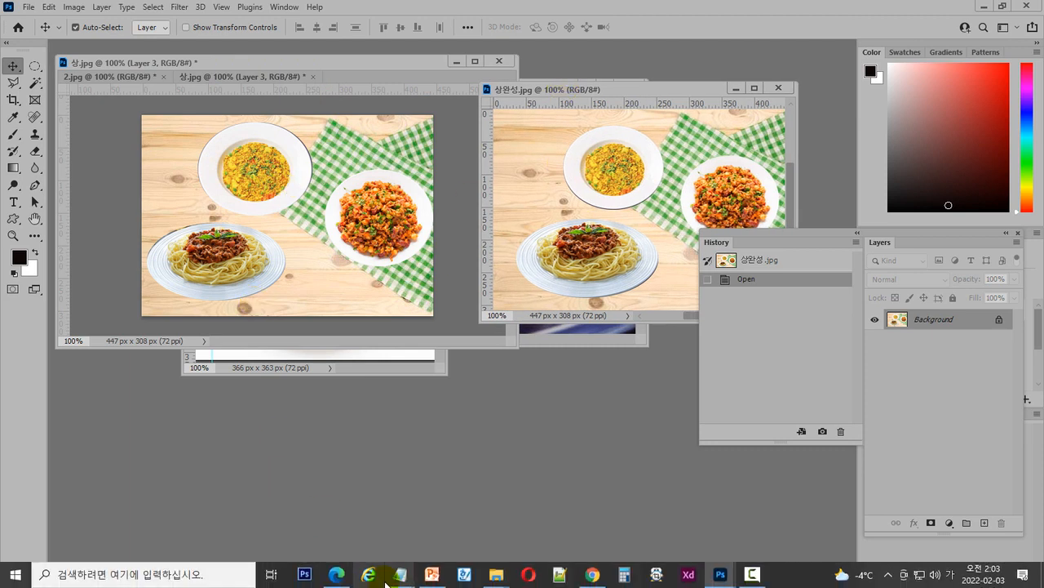
{"action": "left_click", "coordinate": [431, 574]}
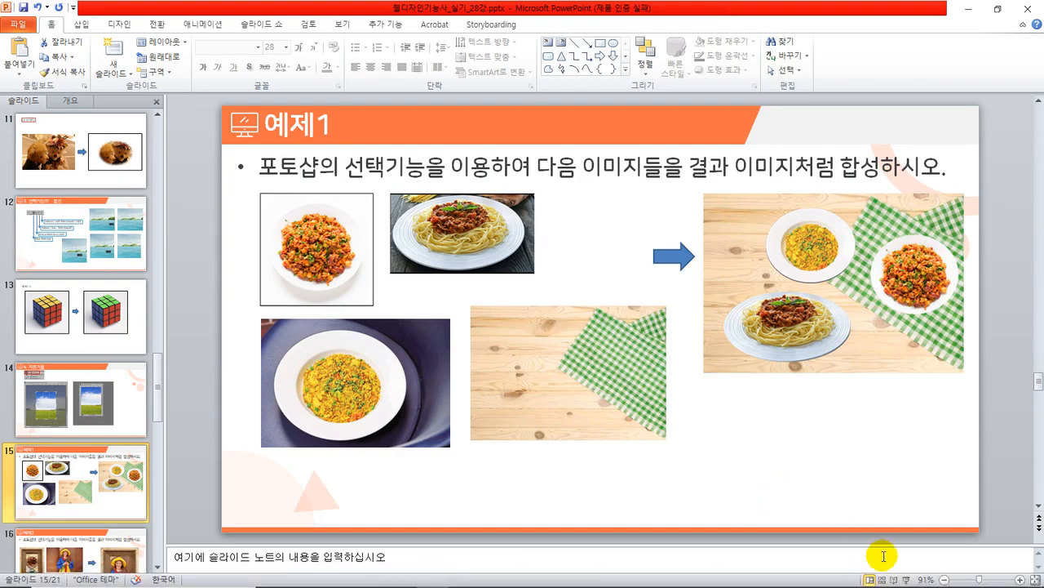
Show the 예제1 slide as a full-screen slide show and end the show
{"action": "left_click", "coordinate": [906, 580]}
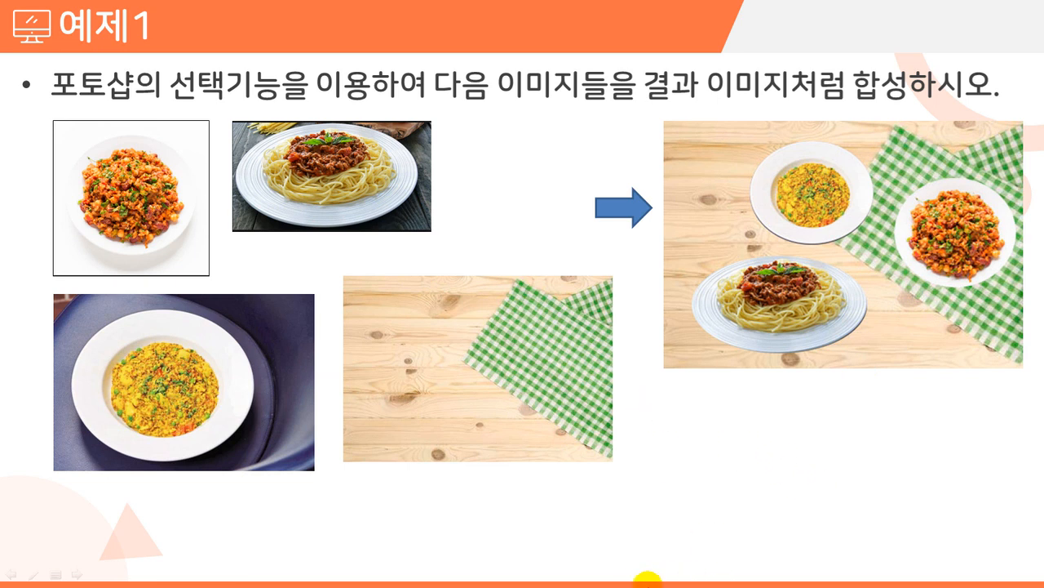
{"action": "right_click", "coordinate": [665, 494]}
{"action": "left_click", "coordinate": [714, 485]}
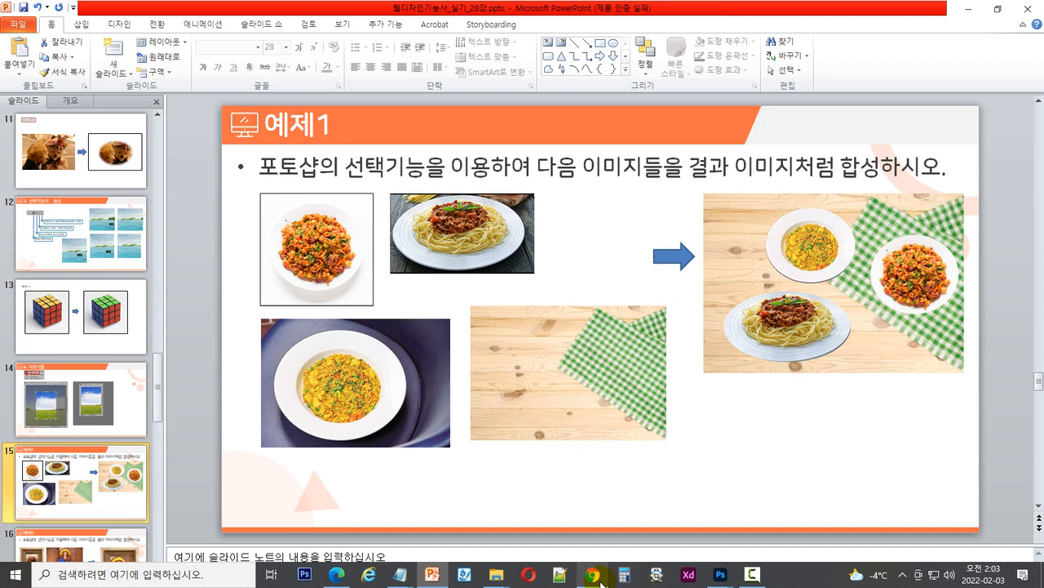
Switch to the 상.jpg document in Photoshop and detach it from 2.jpg into its own floating window
{"action": "mouse_move", "coordinate": [589, 582]}
{"action": "mouse_move", "coordinate": [723, 583]}
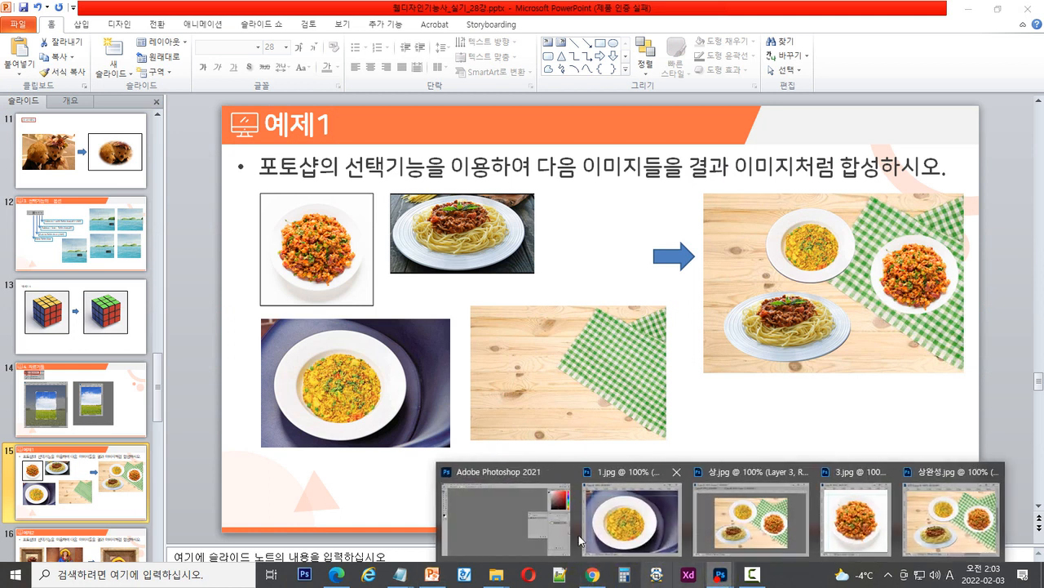
{"action": "left_click", "coordinate": [738, 522]}
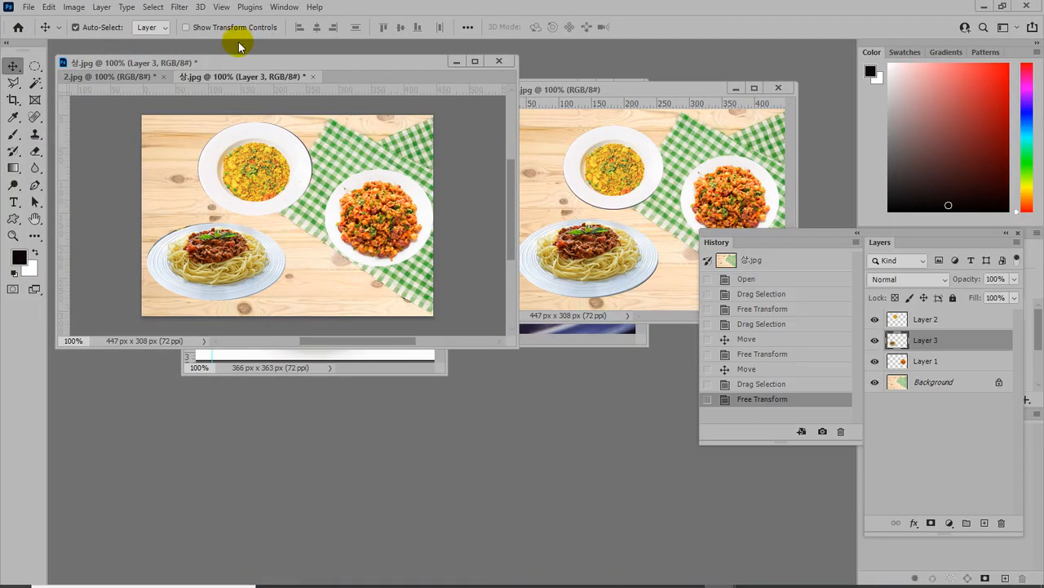
{"action": "left_click_drag", "start_coordinate": [242, 75], "coordinate": [261, 223]}
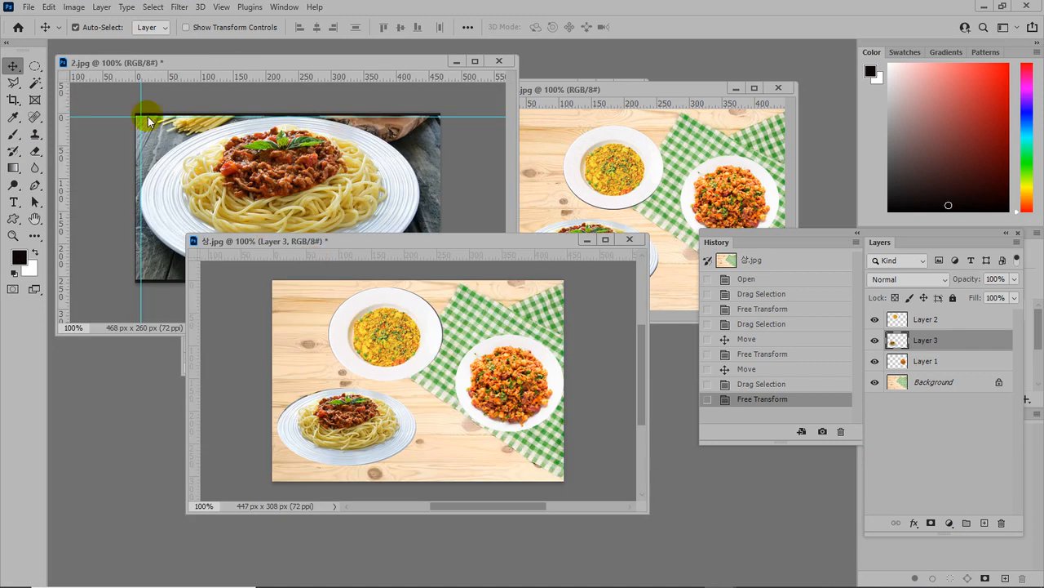
Save the 상.jpg composite on the computer as Photoshop file 예제1 in the 완성파일 folder, with Maximize Compatibility on
{"action": "left_click", "coordinate": [36, 9]}
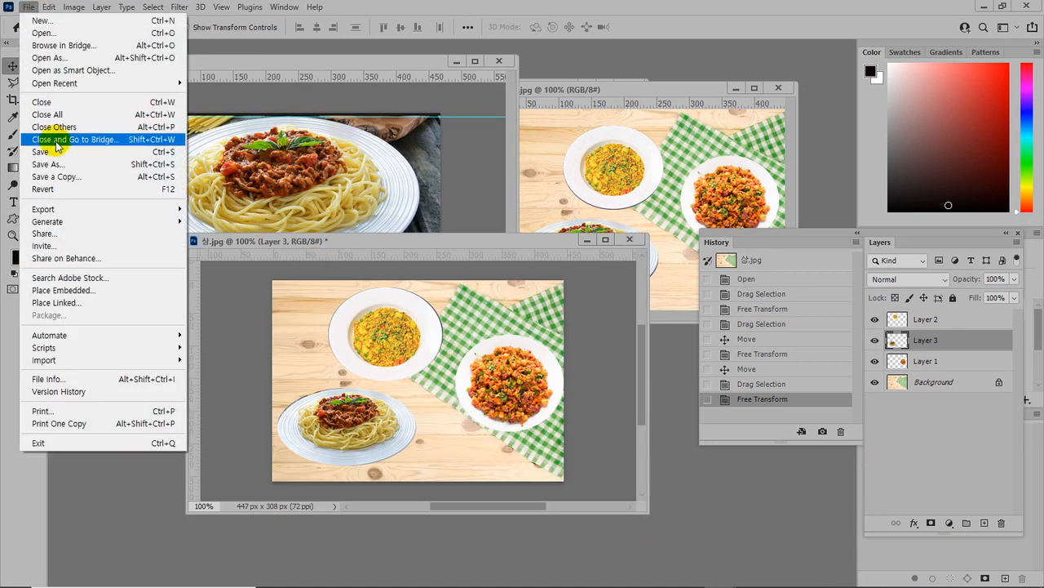
{"action": "left_click", "coordinate": [62, 167]}
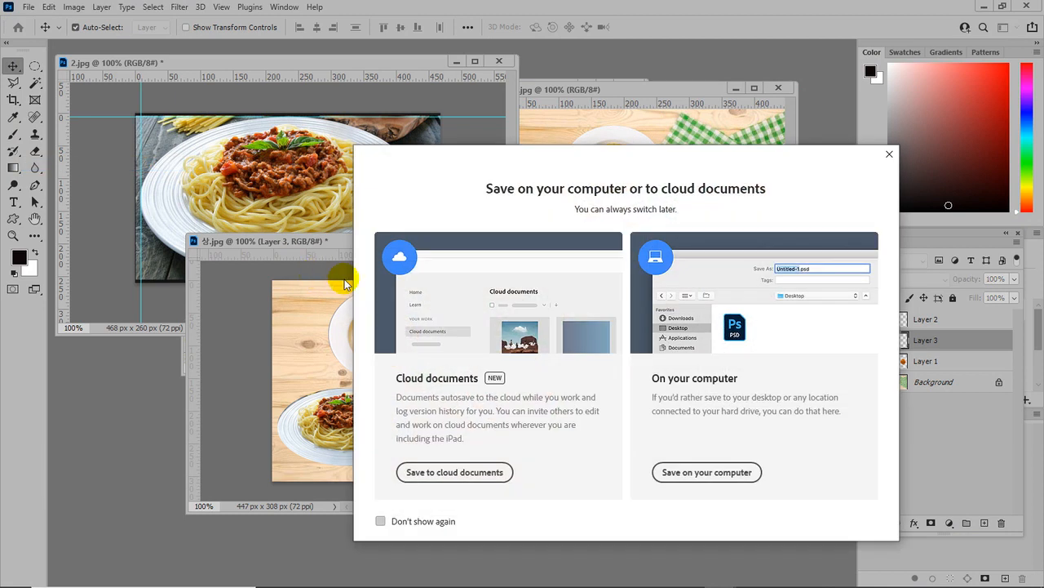
{"action": "left_click", "coordinate": [714, 473]}
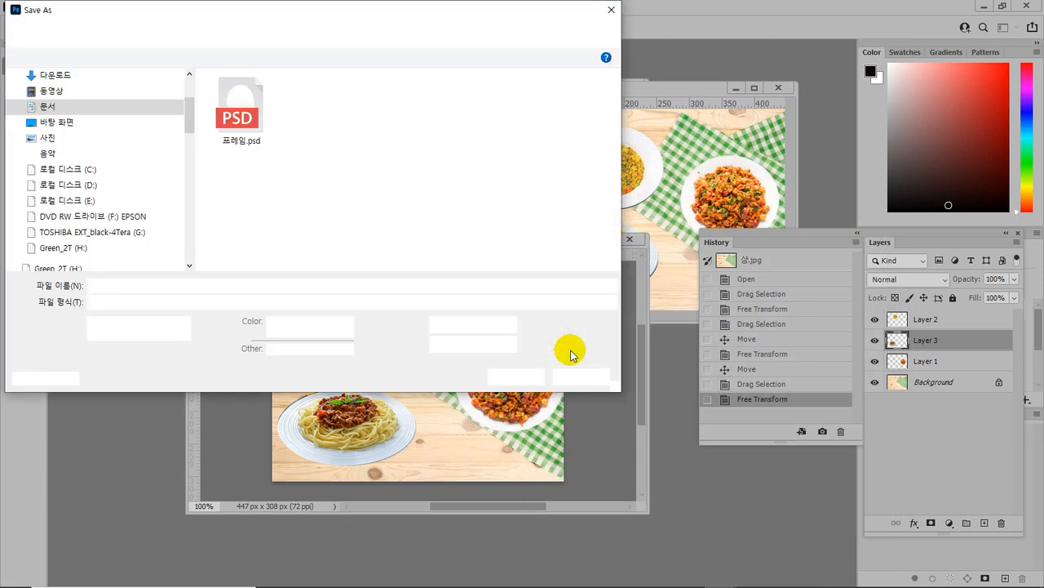
{"action": "left_click", "coordinate": [335, 34]}
{"action": "double_click", "coordinate": [244, 107]}
{"action": "left_click", "coordinate": [180, 286]}
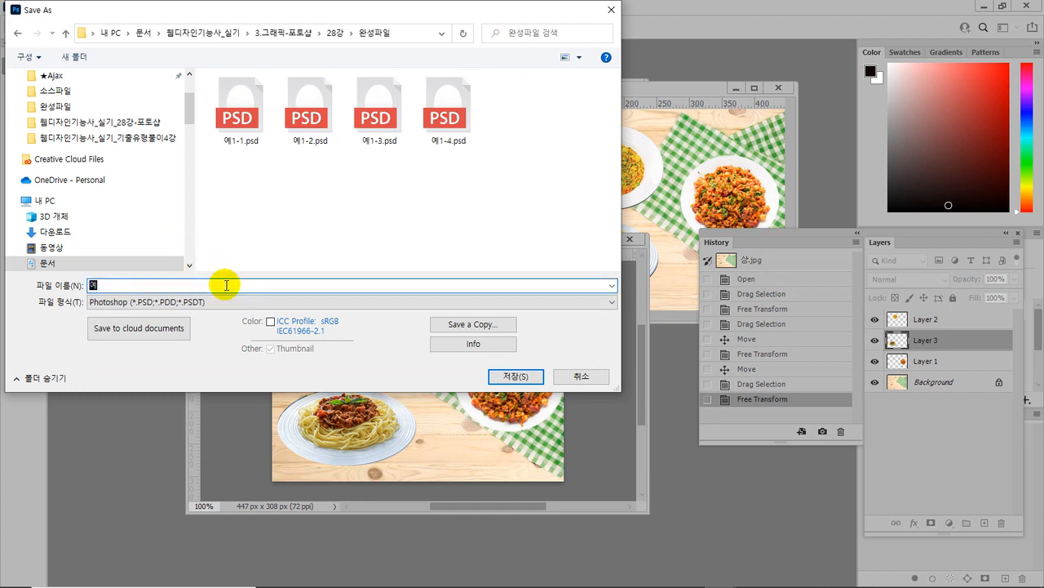
{"action": "type", "text": "예제1"}
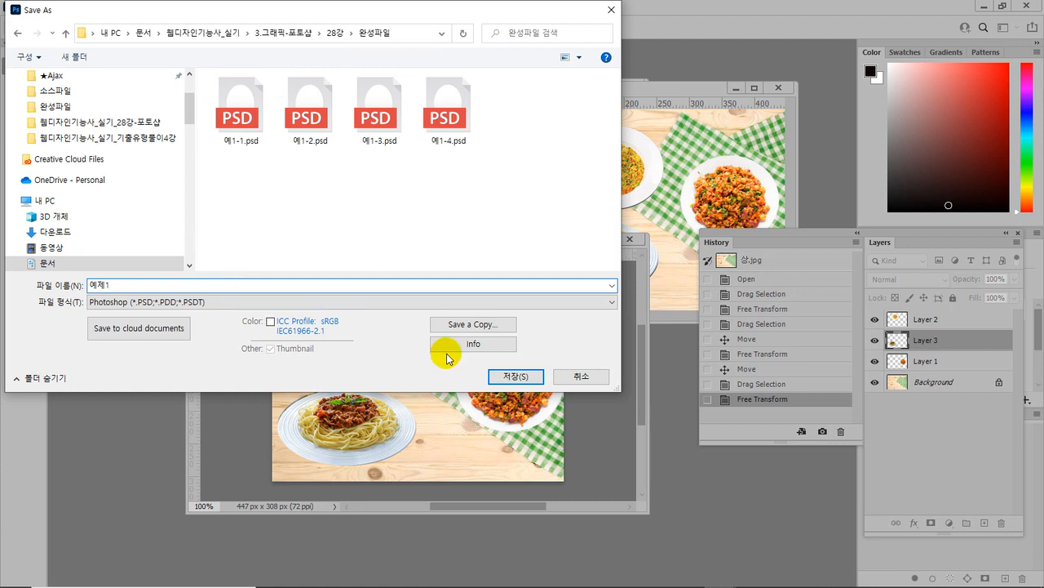
{"action": "left_click", "coordinate": [514, 375]}
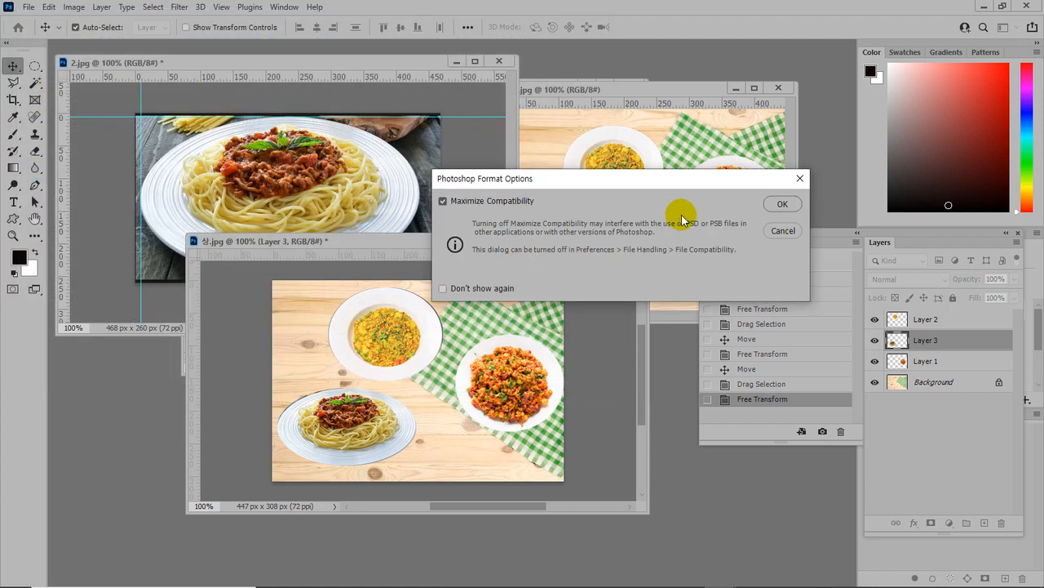
{"action": "left_click", "coordinate": [782, 204]}
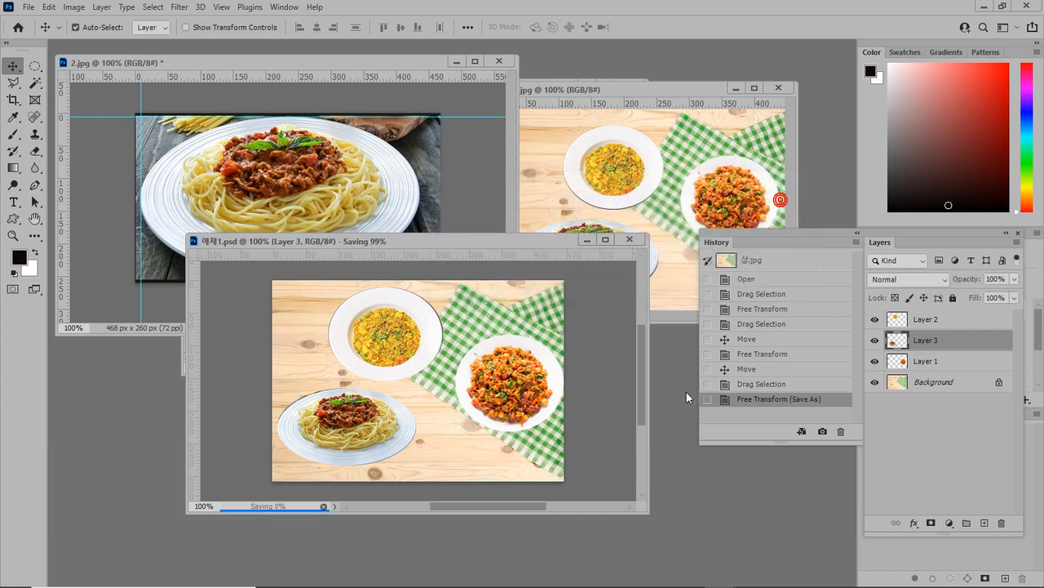
Close the saved 예제1 file and all remaining documents, discarding the changes to 2.jpg, 1.jpg and 3.jpg
{"action": "left_click", "coordinate": [631, 239]}
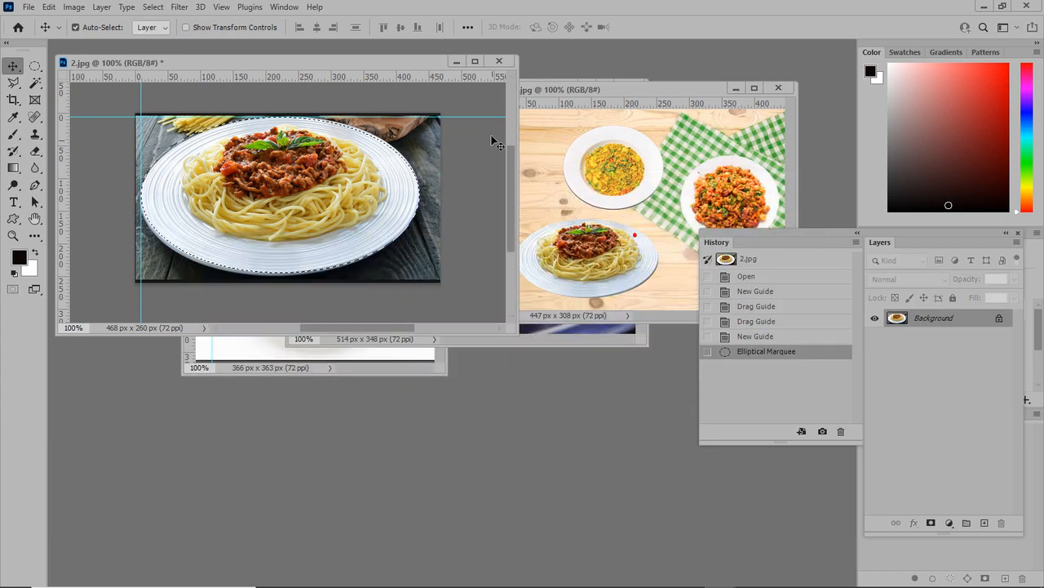
{"action": "left_click", "coordinate": [499, 61]}
{"action": "left_click", "coordinate": [527, 231]}
{"action": "left_click", "coordinate": [778, 89]}
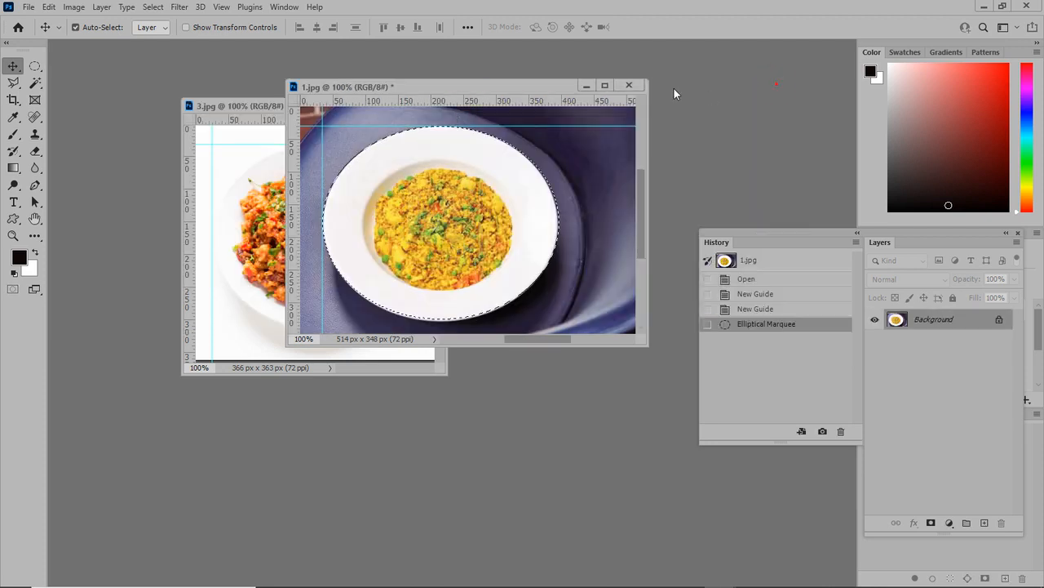
{"action": "left_click", "coordinate": [628, 85]}
{"action": "left_click", "coordinate": [518, 233]}
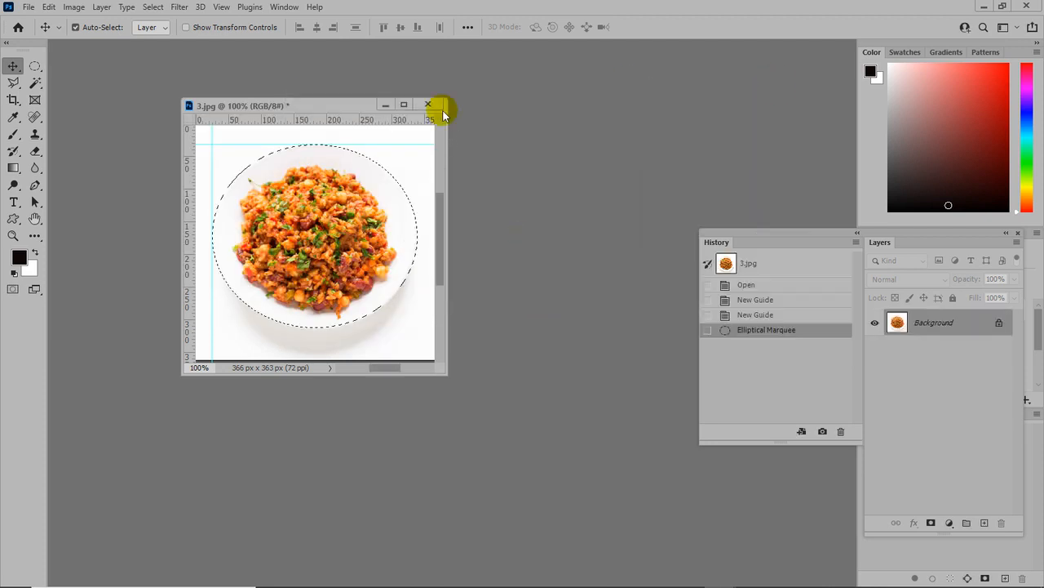
{"action": "left_click", "coordinate": [531, 230]}
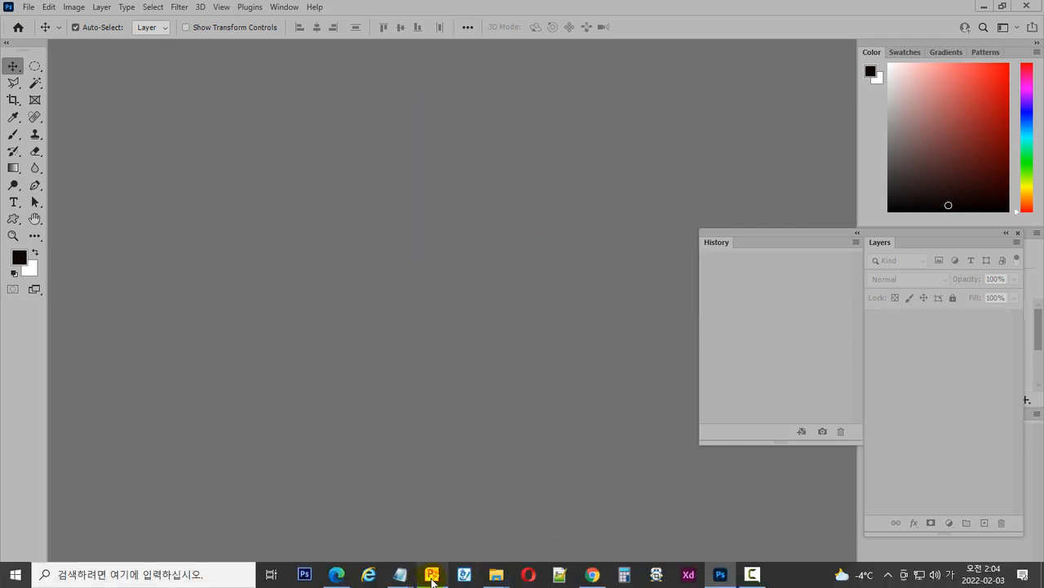
Switch to PowerPoint, show the 예제2 slide full screen and end the slide show
{"action": "left_click", "coordinate": [432, 575]}
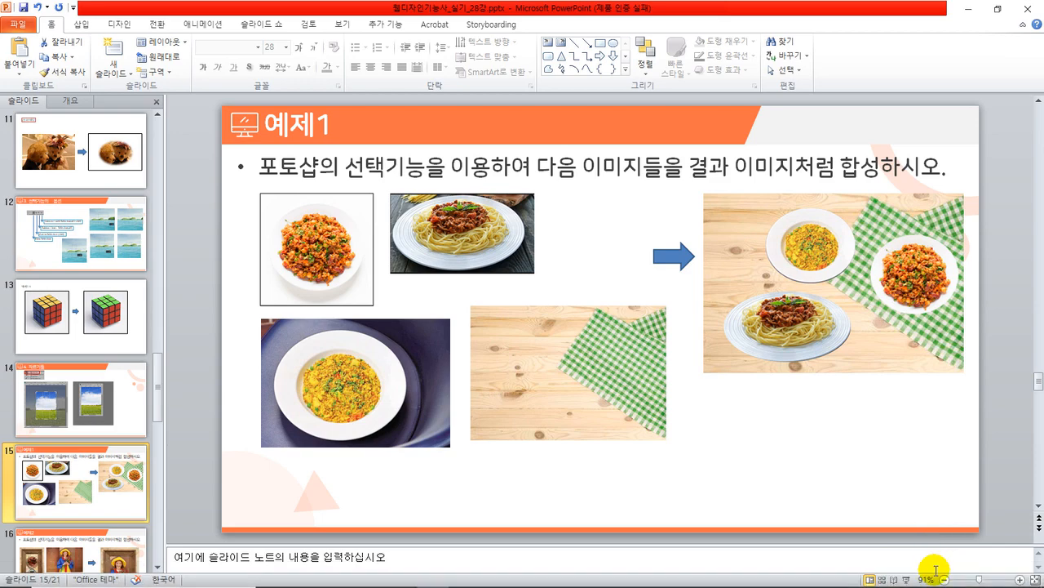
{"action": "left_click", "coordinate": [907, 581]}
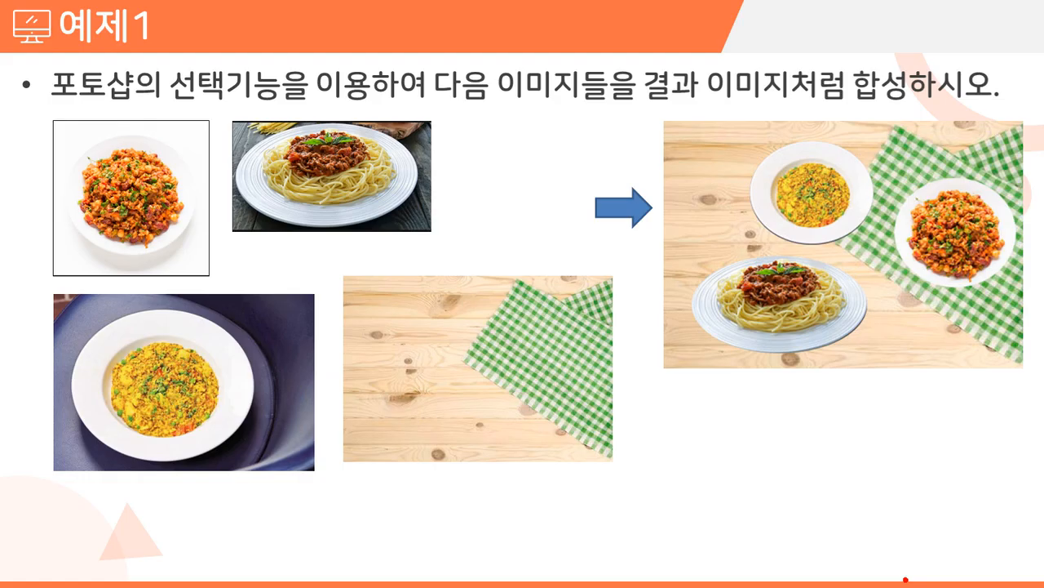
{"action": "key", "text": "Right"}
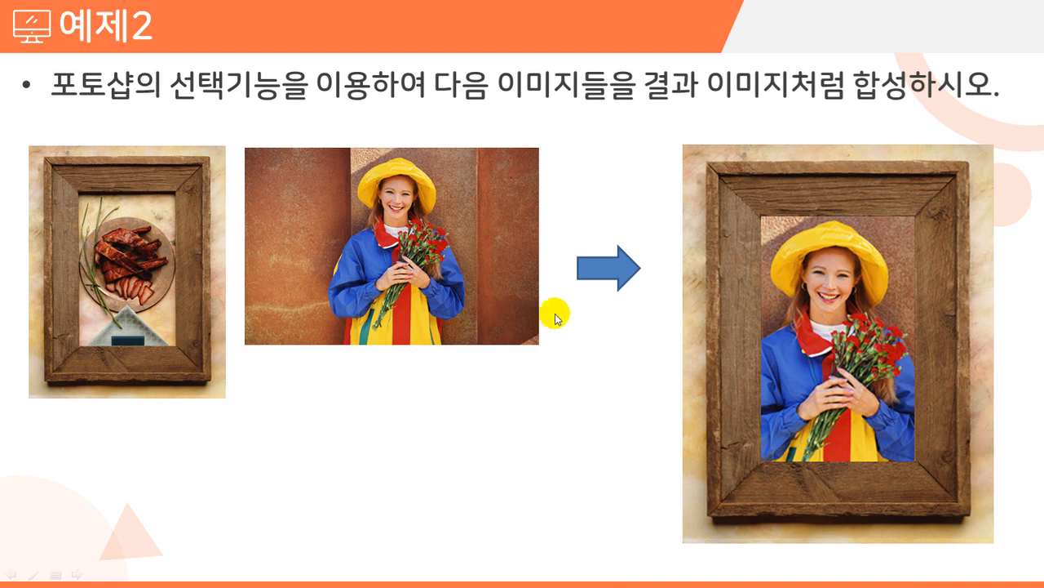
{"action": "right_click", "coordinate": [393, 312]}
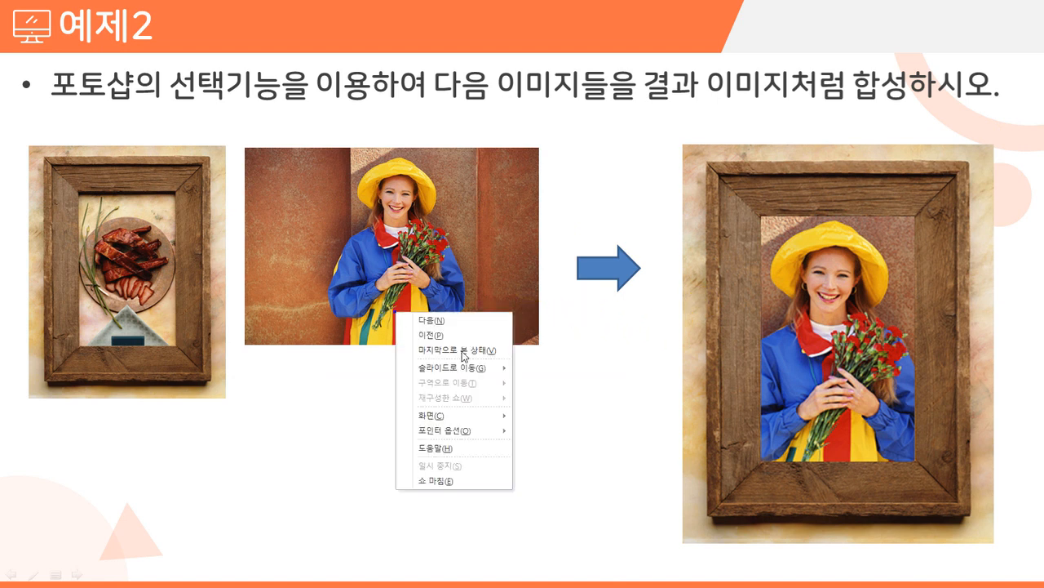
{"action": "left_click", "coordinate": [451, 480]}
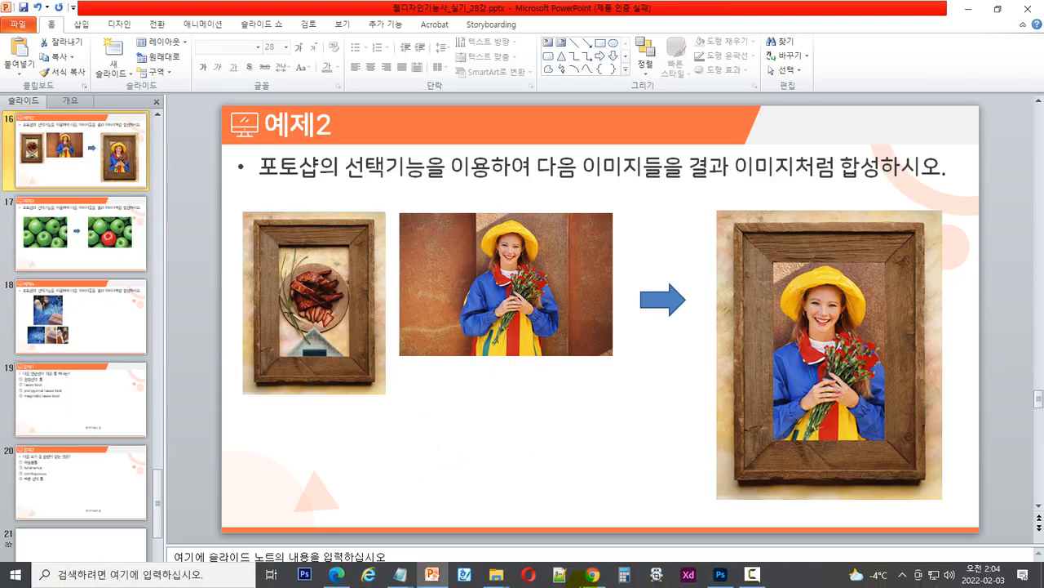
Open 액자완성.jpg, 액자.jpg and 이미지1.jpg from the 소스파일 folder in Photoshop and arrange them as separate floating windows
{"action": "left_click", "coordinate": [719, 577]}
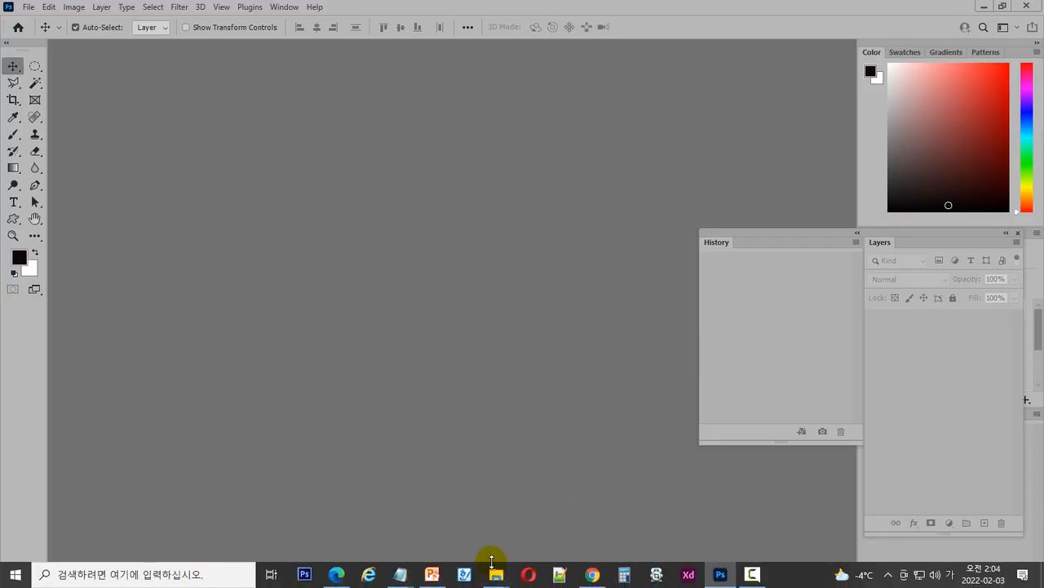
{"action": "mouse_move", "coordinate": [496, 571]}
{"action": "left_click", "coordinate": [606, 499]}
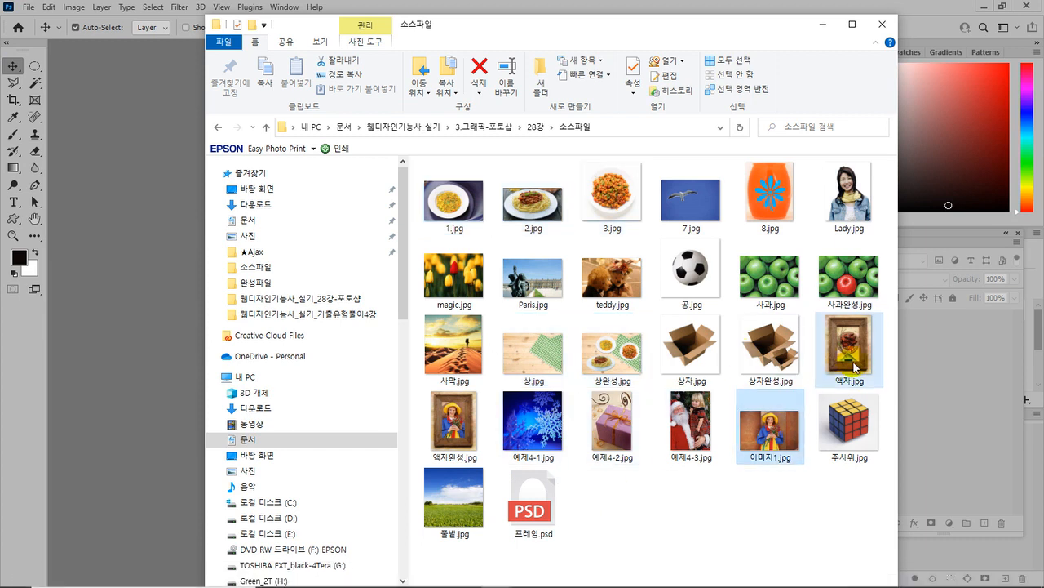
{"action": "left_click_drag", "start_coordinate": [446, 425], "coordinate": [145, 371]}
{"action": "left_click_drag", "start_coordinate": [245, 79], "coordinate": [294, 207]}
{"action": "left_click", "coordinate": [321, 67]}
{"action": "left_click_drag", "start_coordinate": [322, 71], "coordinate": [693, 101]}
{"action": "left_click_drag", "start_coordinate": [277, 205], "coordinate": [345, 87]}
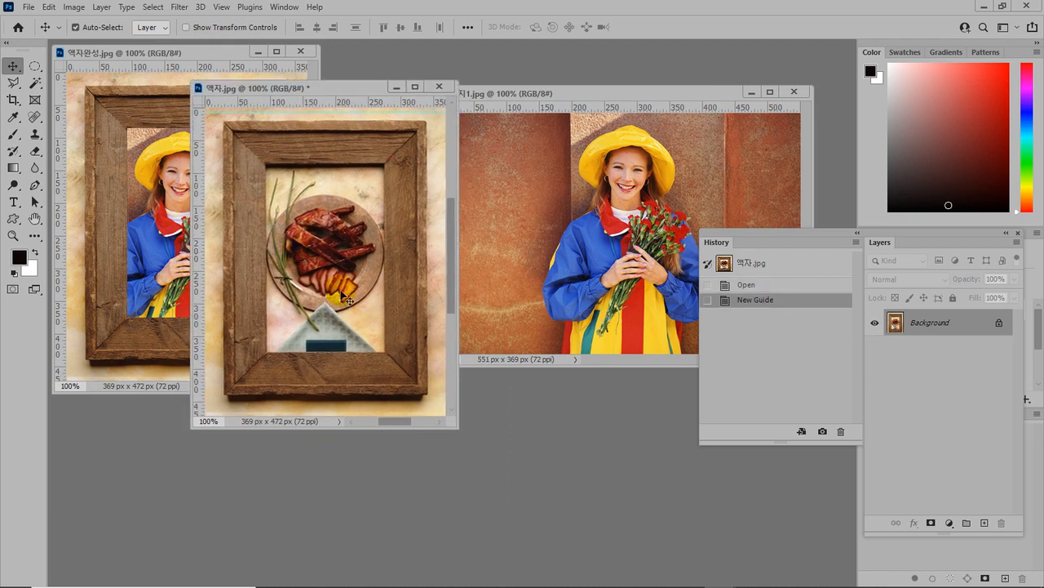
Select the inner opening of the wooden frame in 액자.jpg with the Rectangular Marquee
{"action": "left_click", "coordinate": [35, 66]}
{"action": "left_click", "coordinate": [78, 68]}
{"action": "key", "text": "shift+m"}
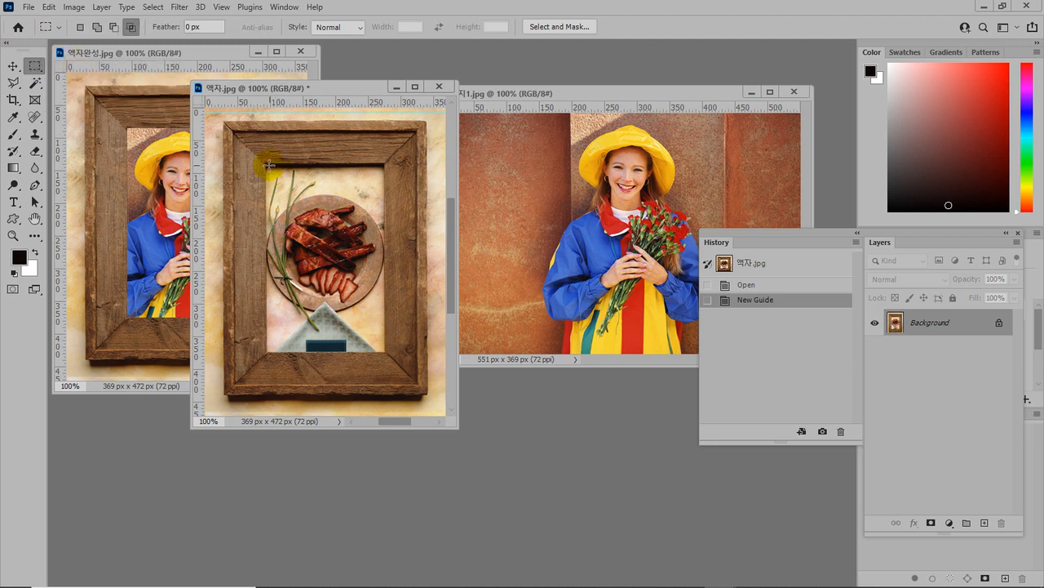
{"action": "left_click_drag", "start_coordinate": [276, 178], "coordinate": [383, 353]}
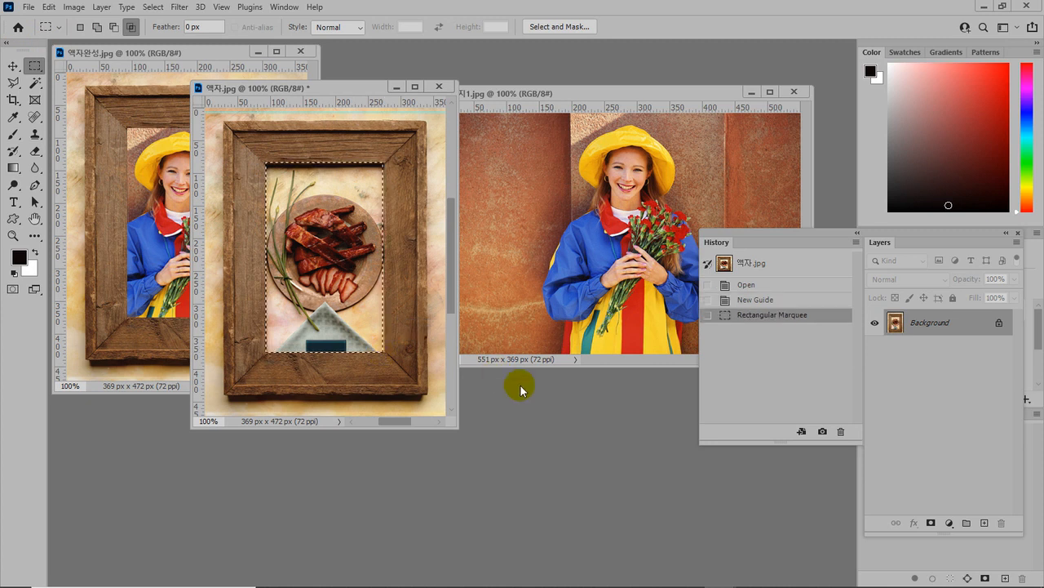
Convert the 액자.jpg background into a regular layer named Layer 0 and delete the selected area inside the frame
{"action": "left_click_drag", "start_coordinate": [892, 245], "coordinate": [670, 162]}
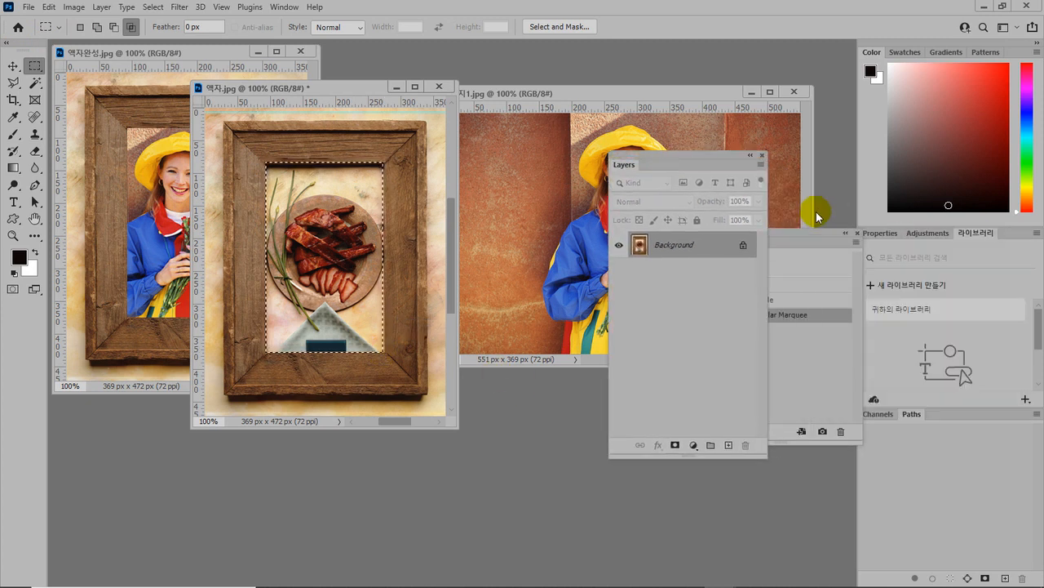
{"action": "left_click", "coordinate": [857, 233]}
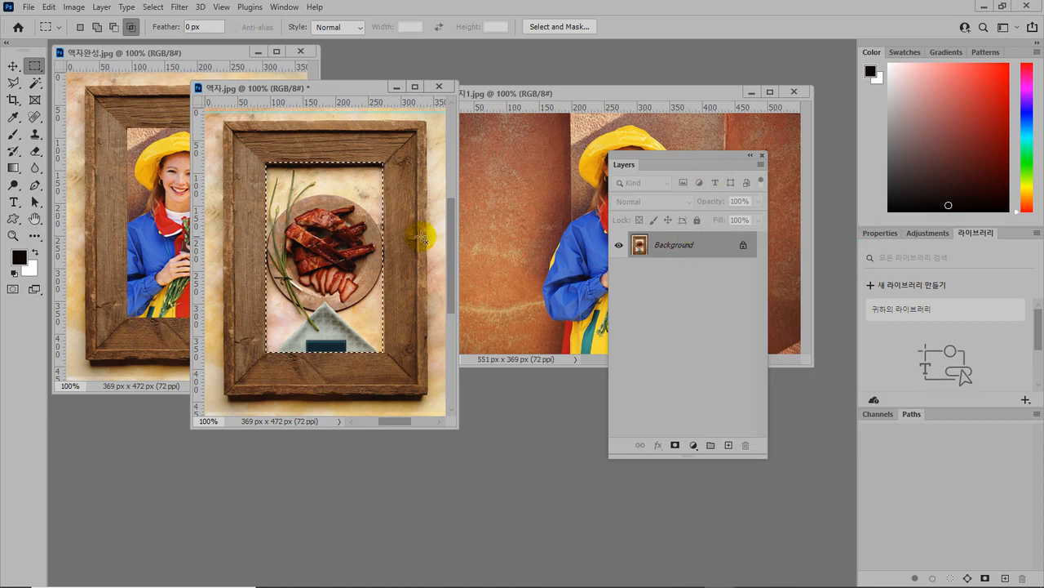
{"action": "double_click", "coordinate": [670, 244]}
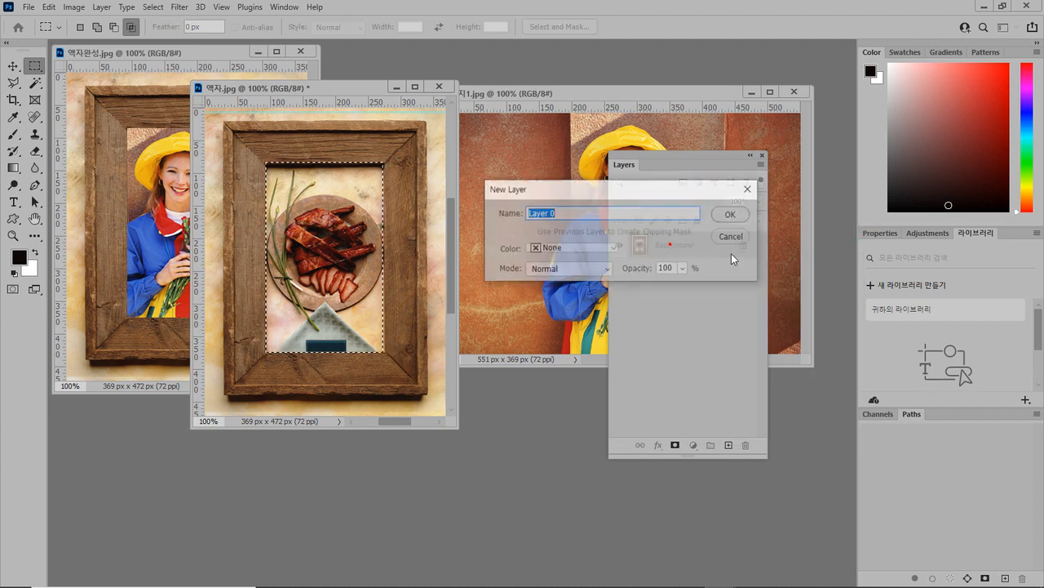
{"action": "left_click", "coordinate": [733, 214]}
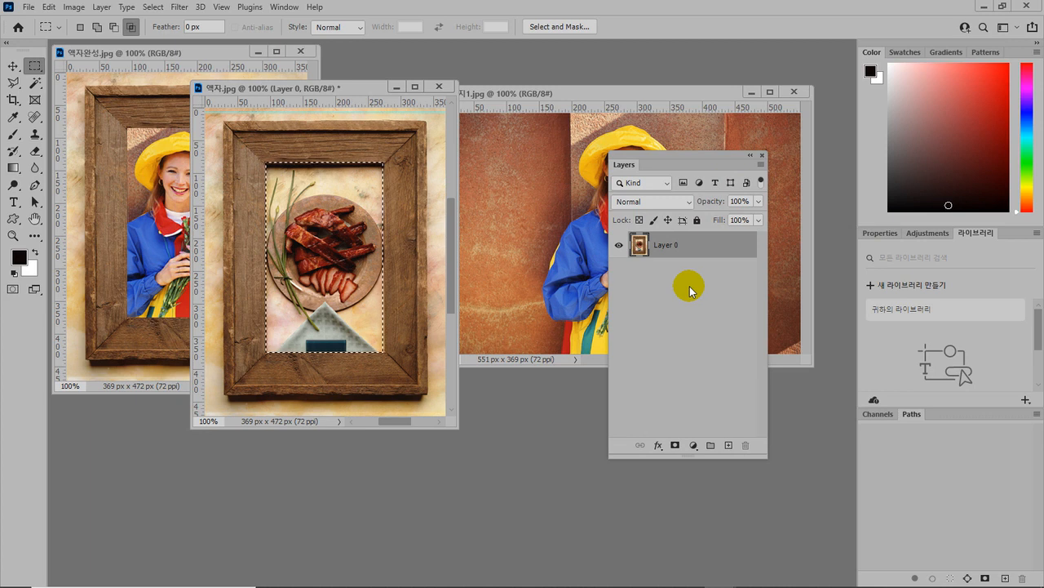
{"action": "key", "text": "Delete"}
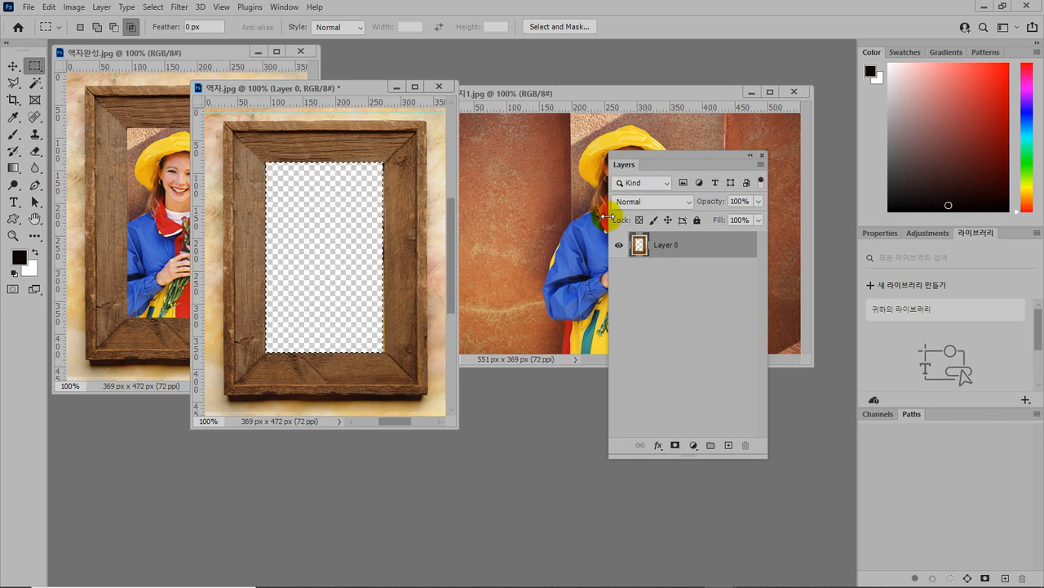
Copy the 이미지1.jpg photo into 액자.jpg with the Move tool and place its layer below the frame layer
{"action": "left_click", "coordinate": [588, 93]}
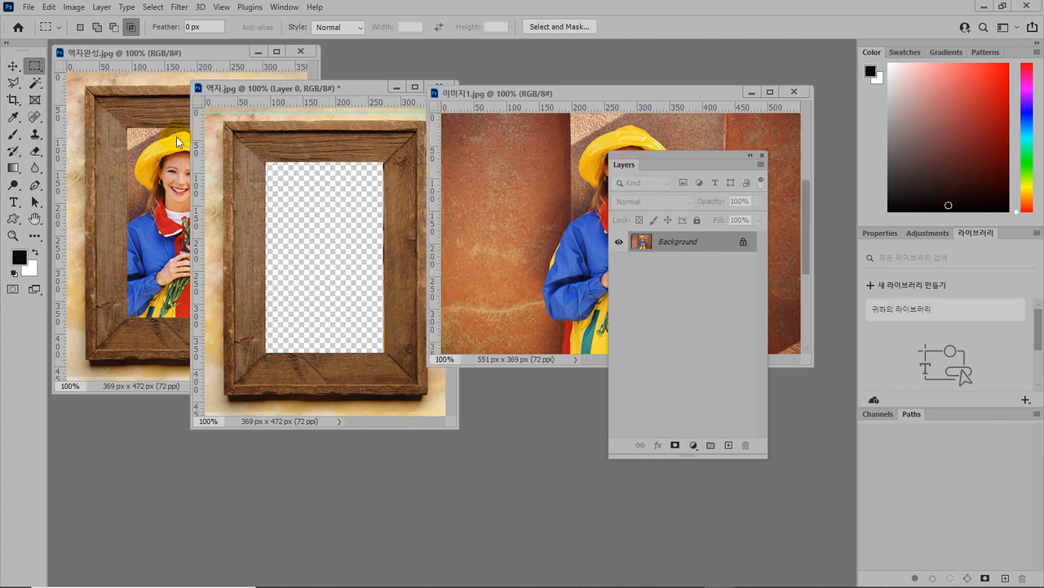
{"action": "left_click", "coordinate": [12, 65]}
{"action": "left_click_drag", "start_coordinate": [502, 194], "coordinate": [247, 194]}
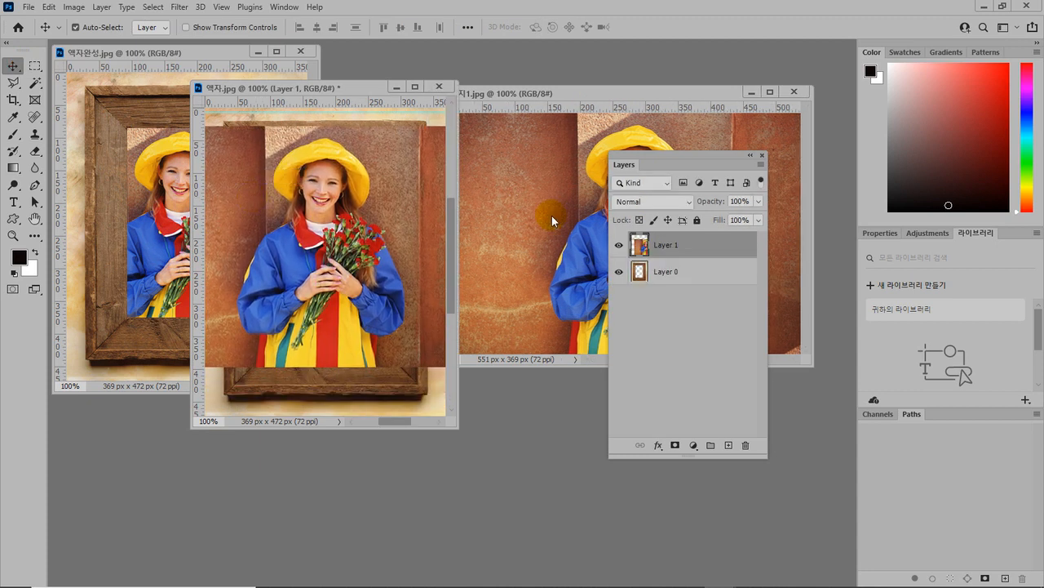
{"action": "left_click_drag", "start_coordinate": [697, 246], "coordinate": [704, 281]}
Place the 액자.jpg window beside 액자완성.jpg and shift the photo down and slightly left in the frame opening to match the example
{"action": "left_click_drag", "start_coordinate": [700, 157], "coordinate": [753, 195]}
{"action": "left_click_drag", "start_coordinate": [354, 96], "coordinate": [487, 62]}
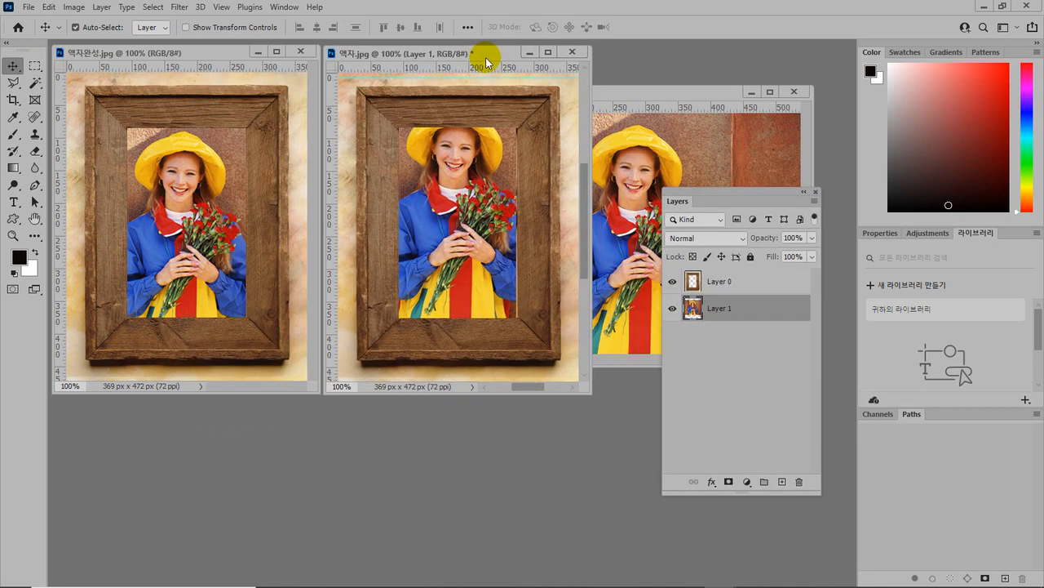
{"action": "mouse_move", "coordinate": [459, 171]}
{"action": "left_mouse_down"}
{"action": "mouse_move", "coordinate": [455, 195]}
{"action": "mouse_move", "coordinate": [449, 181]}
{"action": "left_mouse_up"}
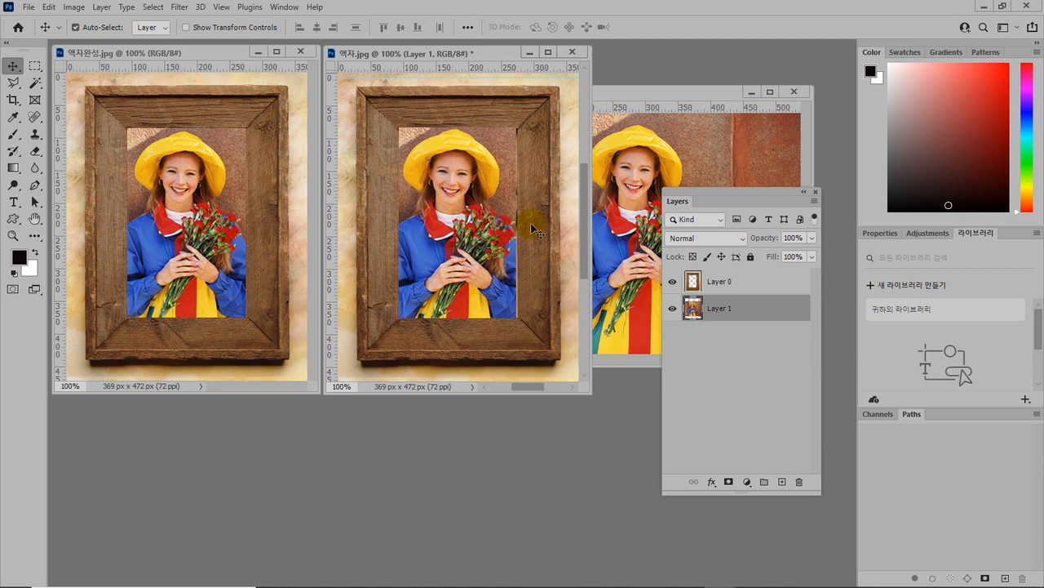
Save the framed photo composite to the computer as 예제2.psd in the 완성파일 folder of 28강, with Maximize Compatibility on
{"action": "left_click", "coordinate": [26, 9]}
{"action": "left_click", "coordinate": [123, 165]}
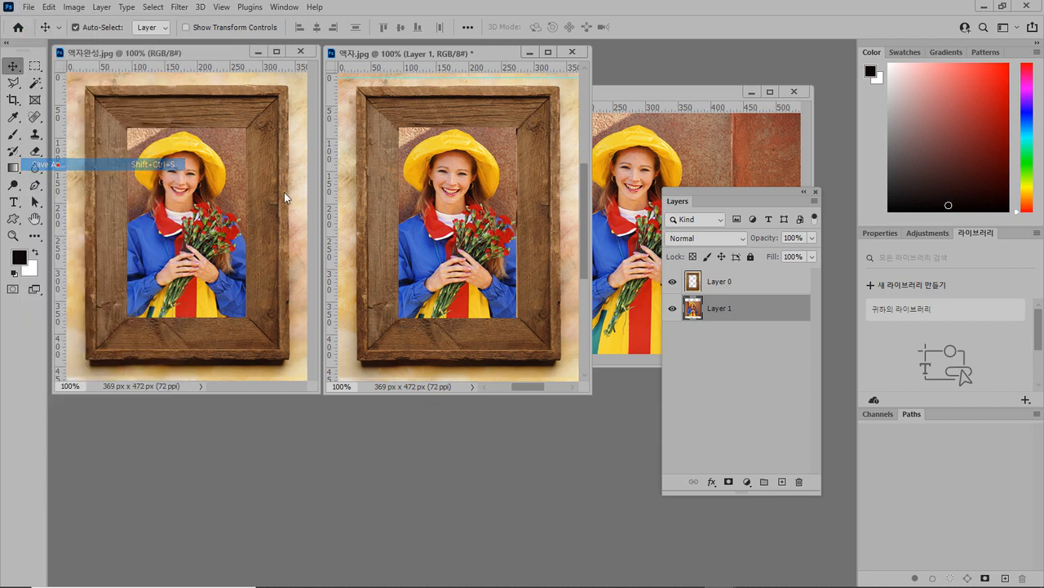
{"action": "left_click", "coordinate": [700, 470]}
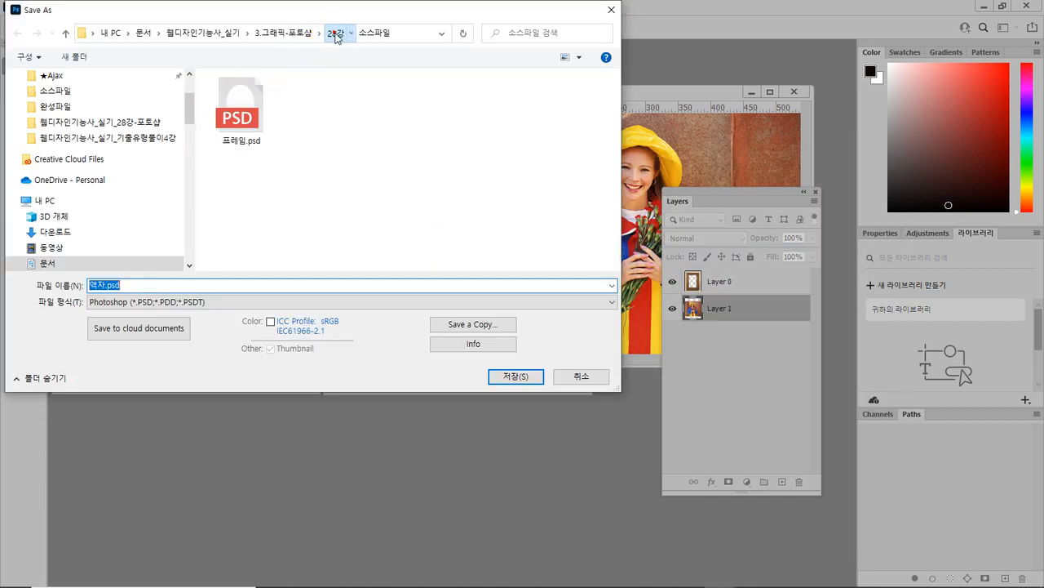
{"action": "left_click", "coordinate": [335, 36]}
{"action": "double_click", "coordinate": [275, 107]}
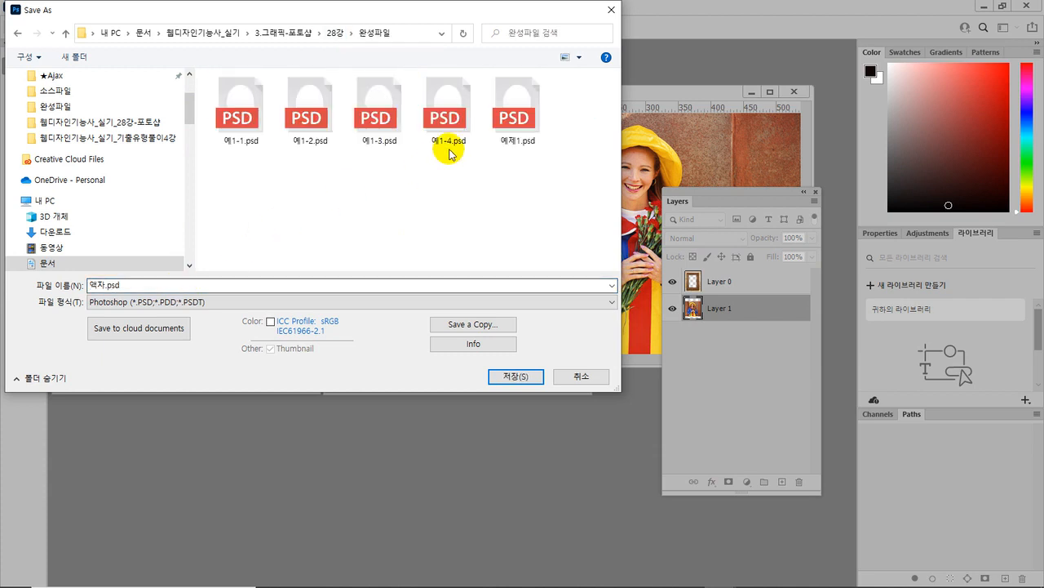
{"action": "left_click", "coordinate": [521, 135]}
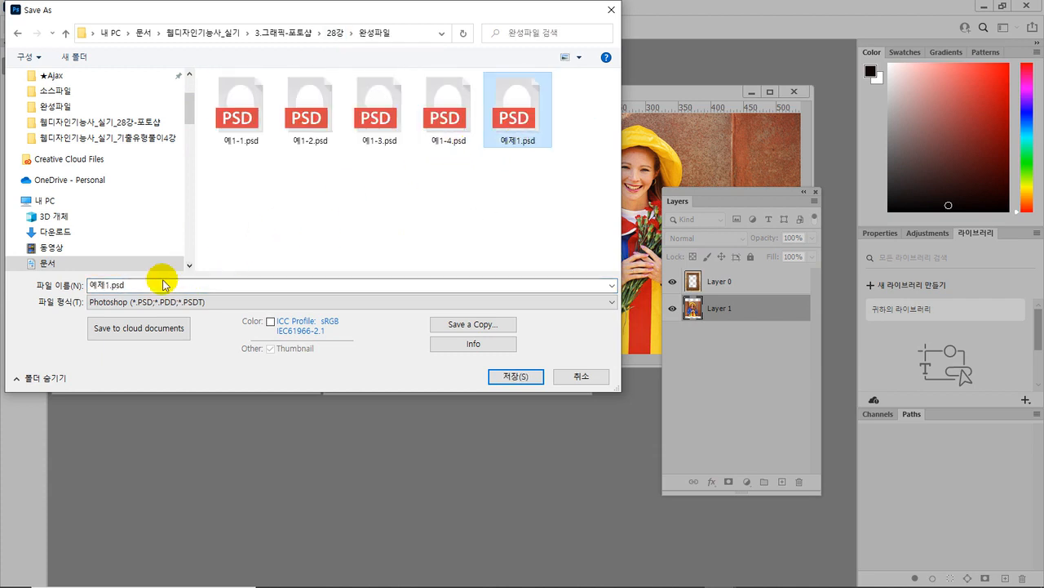
{"action": "left_click", "coordinate": [104, 285]}
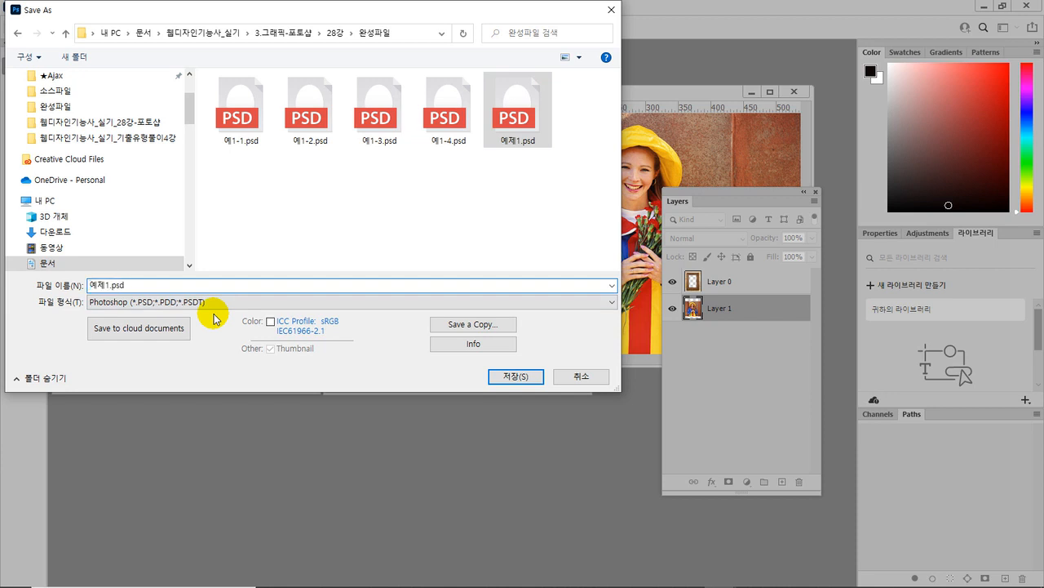
{"action": "key", "text": "Delete"}
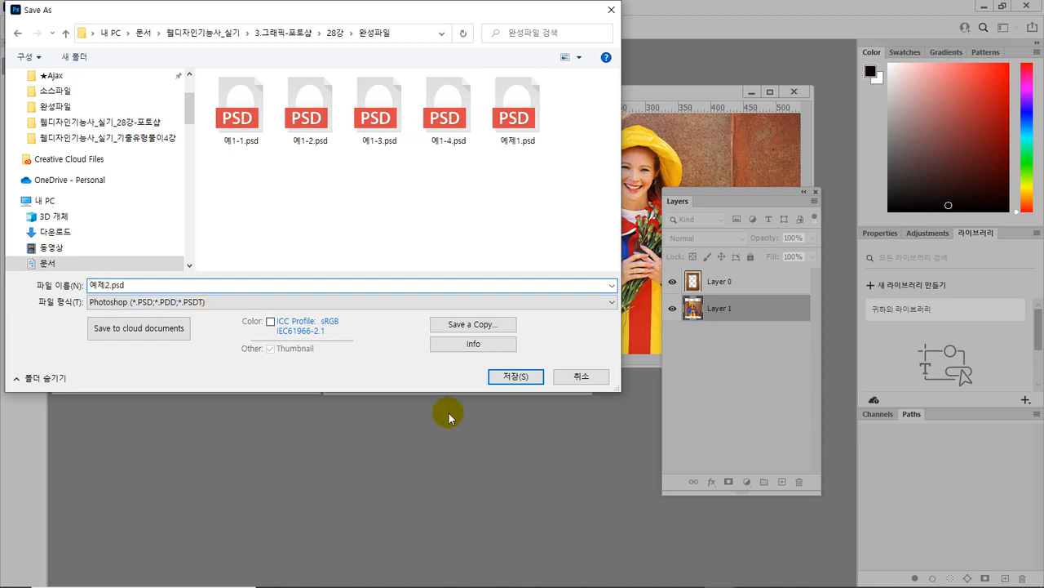
{"action": "left_click", "coordinate": [517, 377]}
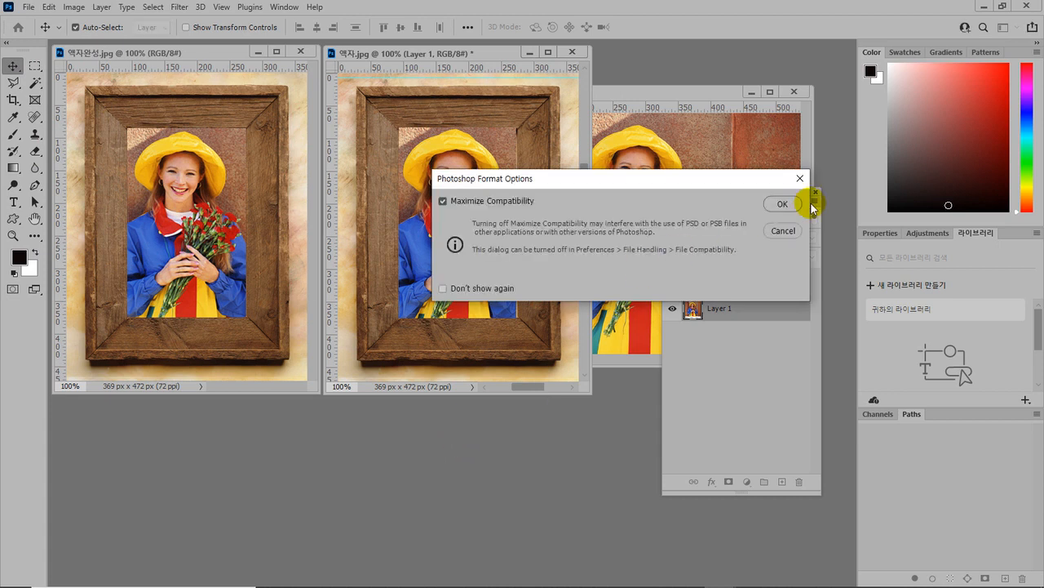
{"action": "left_click", "coordinate": [789, 208]}
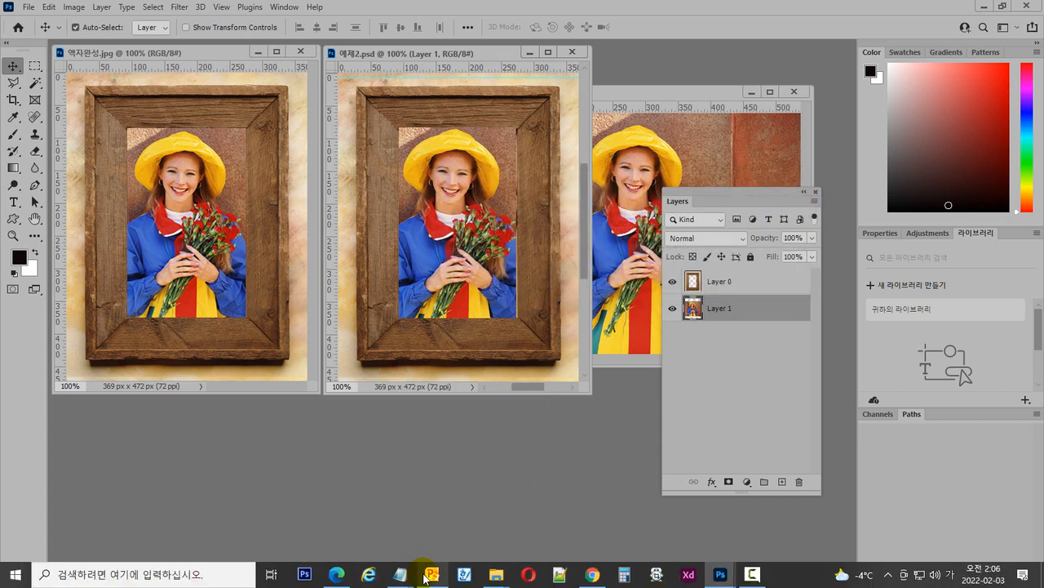
Switch to PowerPoint, view the 예제3 exercise slide in the slide show and end the show
{"action": "left_click", "coordinate": [432, 576]}
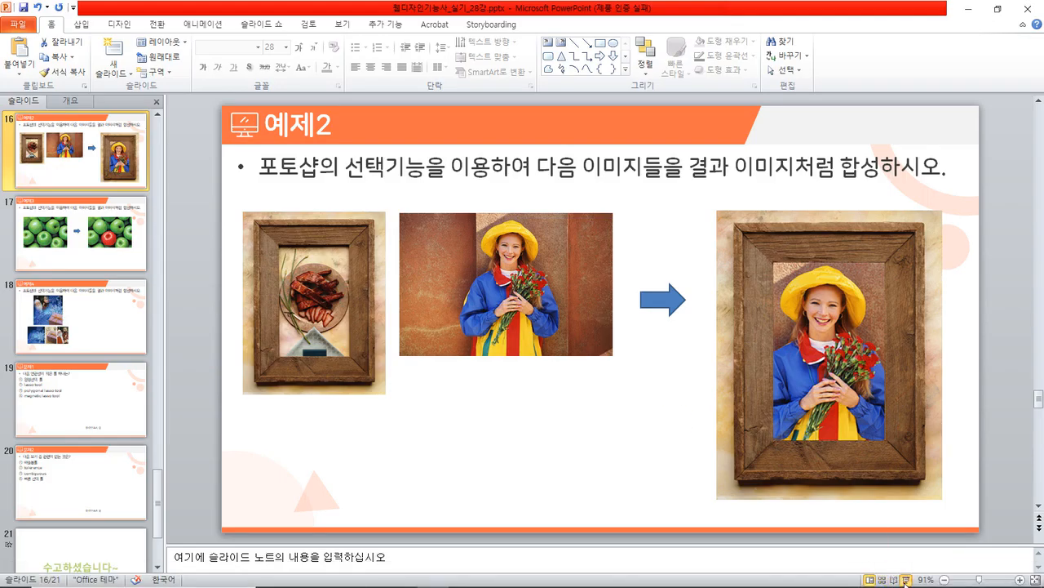
{"action": "left_click", "coordinate": [906, 579]}
{"action": "left_click", "coordinate": [465, 182]}
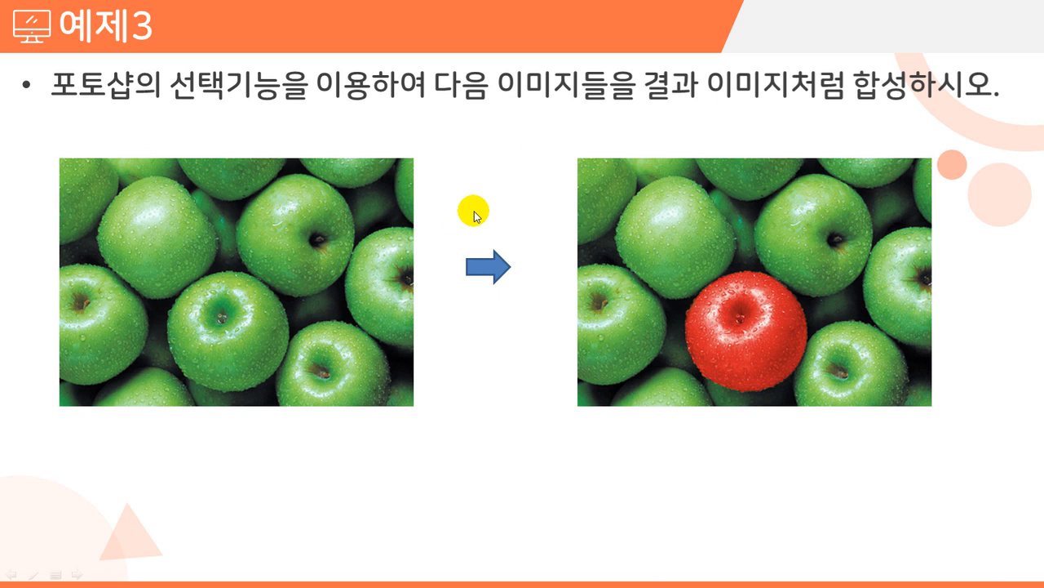
{"action": "right_click", "coordinate": [534, 336]}
{"action": "left_click", "coordinate": [582, 505]}
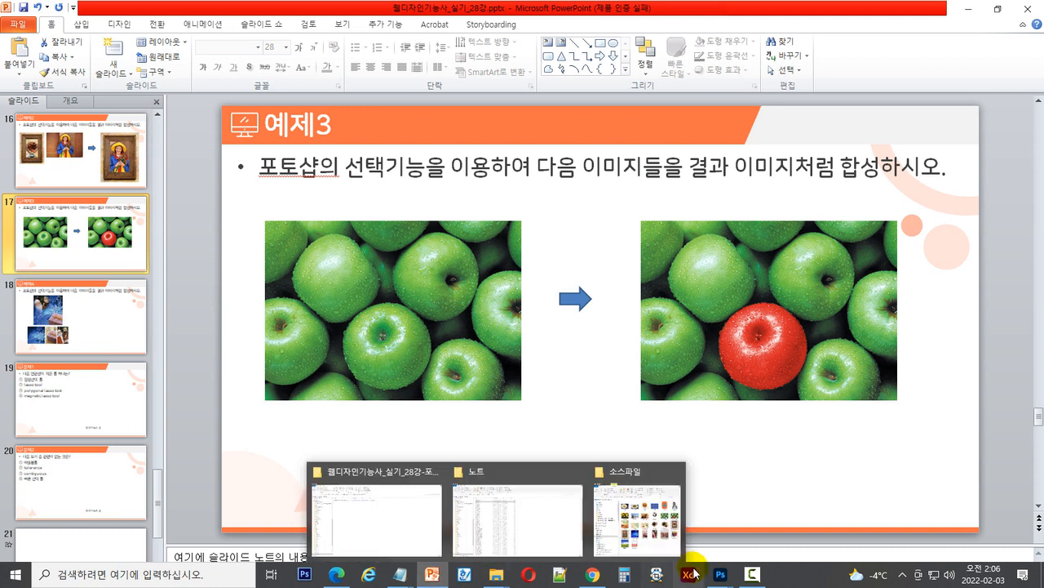
Switch back to Photoshop and close the 예제2.psd, 액자완성.jpg and 이미지1.jpg documents
{"action": "mouse_move", "coordinate": [719, 578]}
{"action": "left_click", "coordinate": [582, 520]}
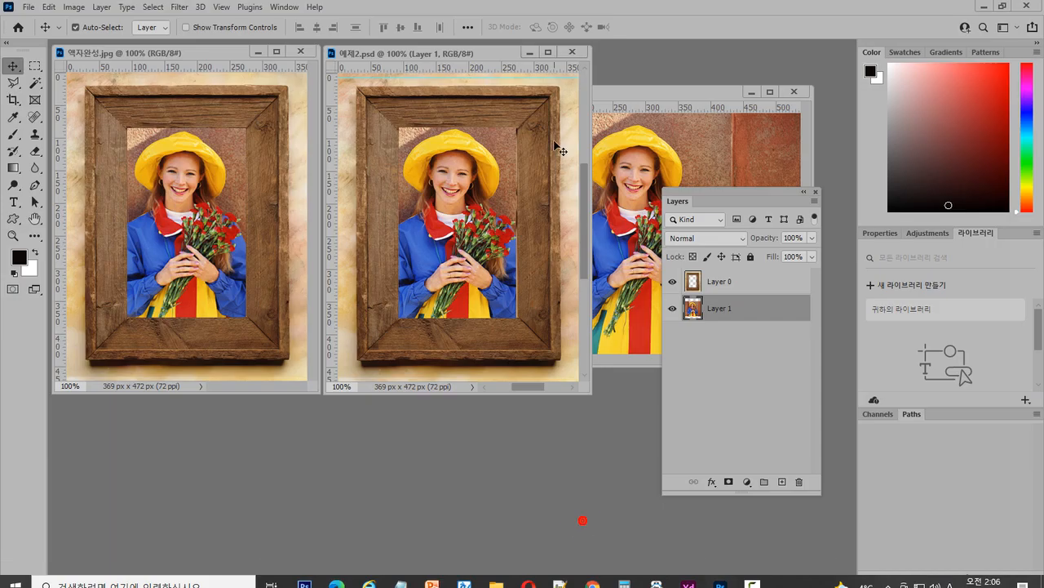
{"action": "left_click", "coordinate": [572, 52]}
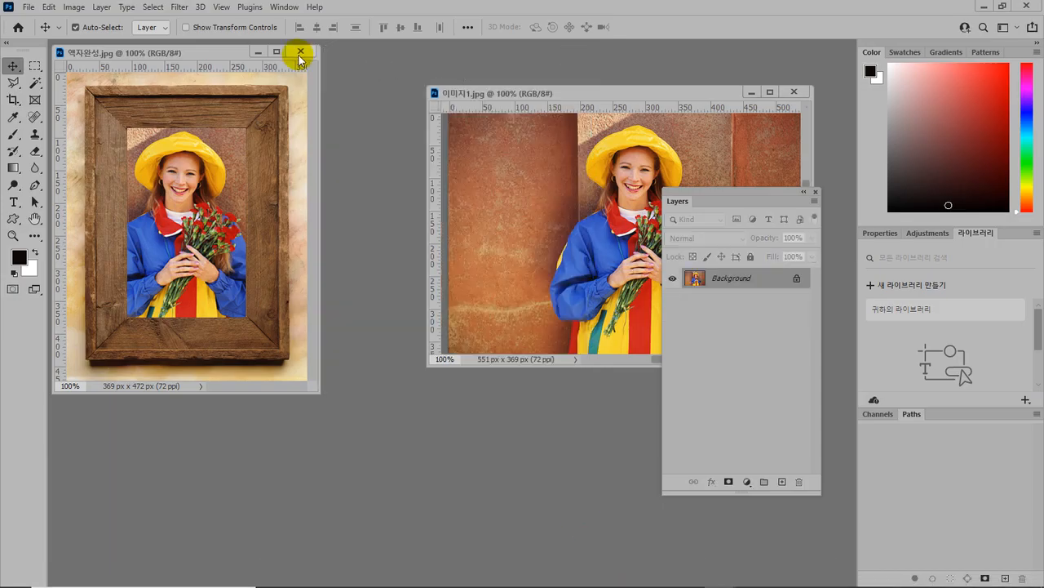
{"action": "left_click", "coordinate": [300, 51]}
{"action": "left_click", "coordinate": [702, 108]}
{"action": "left_click", "coordinate": [798, 93]}
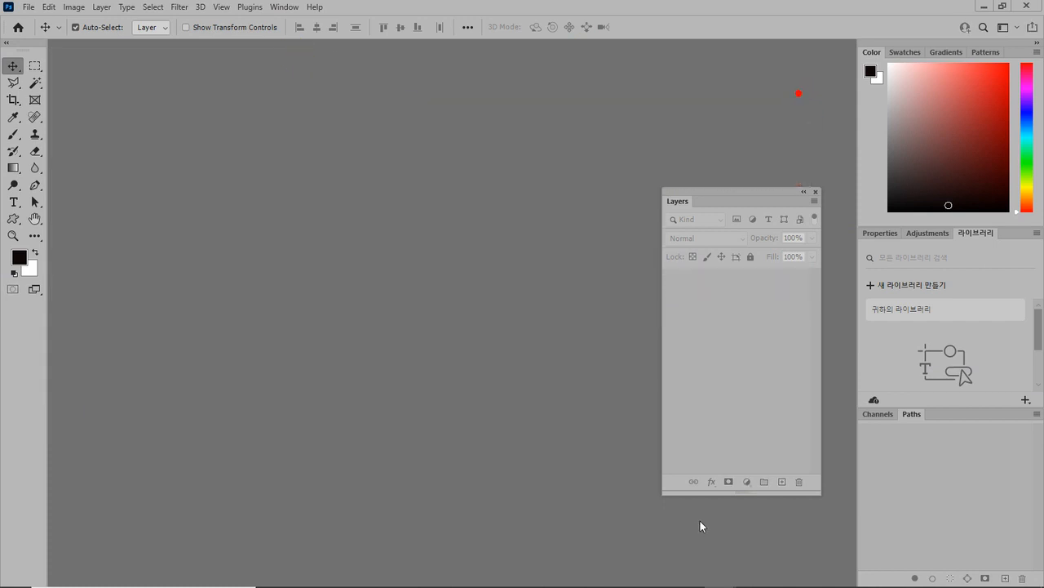
Open 사과.jpg and 사과완성.jpg from the 소스파일 folder in Photoshop and arrange their windows side by side
{"action": "mouse_move", "coordinate": [587, 581]}
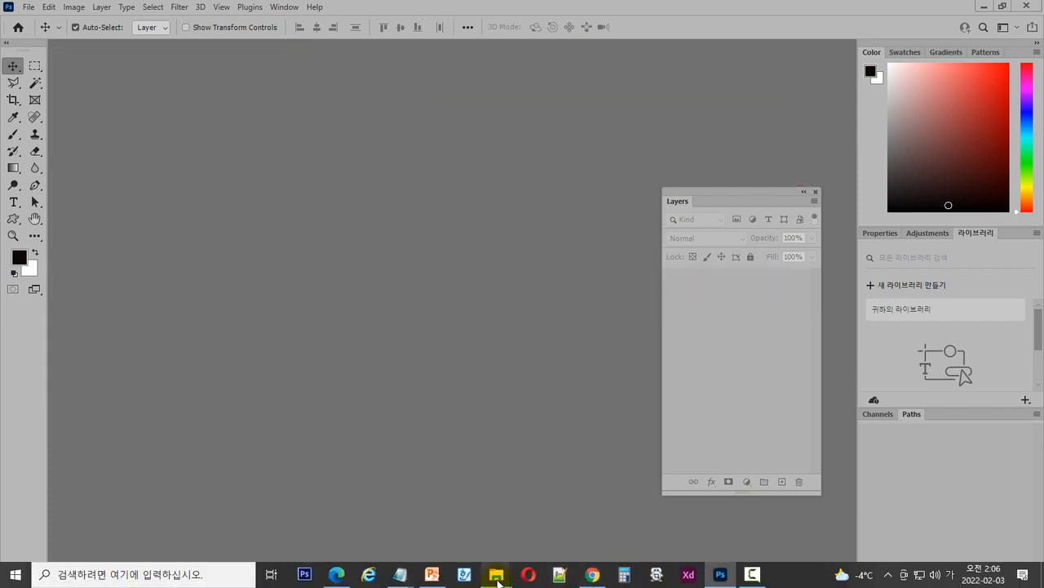
{"action": "mouse_move", "coordinate": [497, 574]}
{"action": "left_click", "coordinate": [629, 532]}
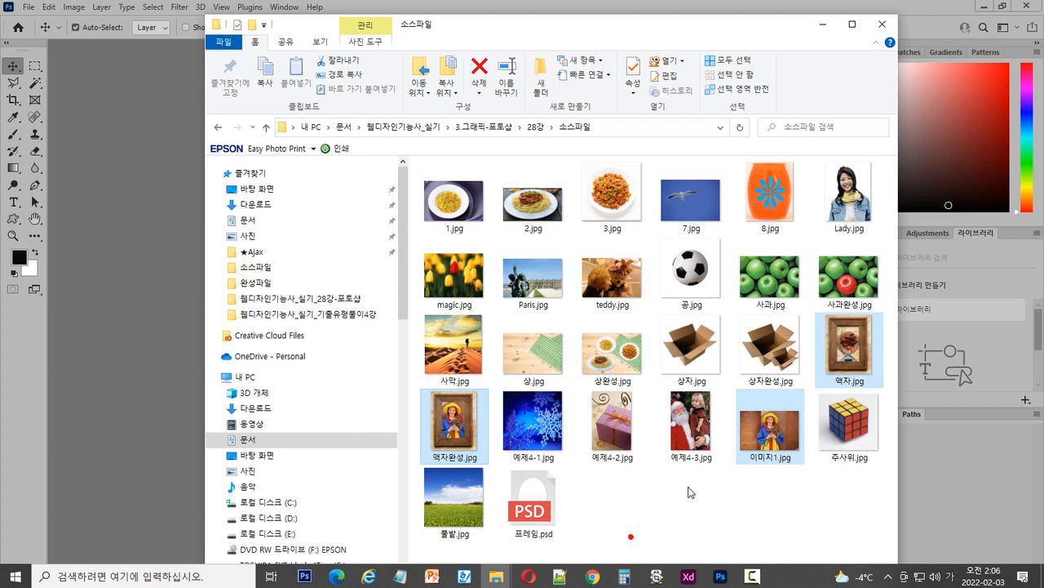
{"action": "left_click", "coordinate": [779, 282]}
{"action": "left_click", "coordinate": [847, 279], "text": "ctrl"}
{"action": "left_click_drag", "start_coordinate": [791, 282], "coordinate": [139, 352]}
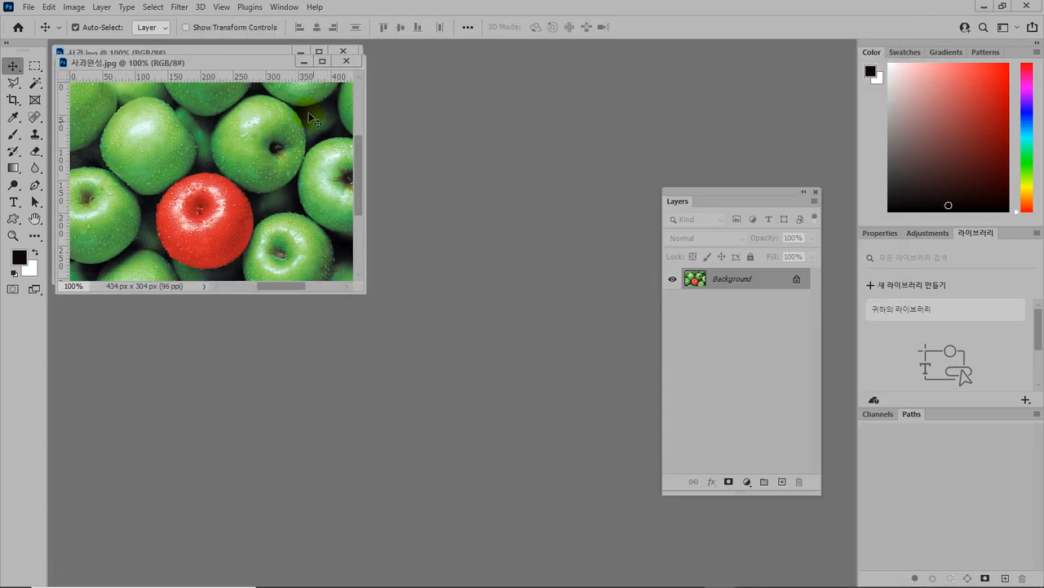
{"action": "left_click_drag", "start_coordinate": [254, 60], "coordinate": [612, 74]}
{"action": "left_click_drag", "start_coordinate": [243, 57], "coordinate": [250, 88]}
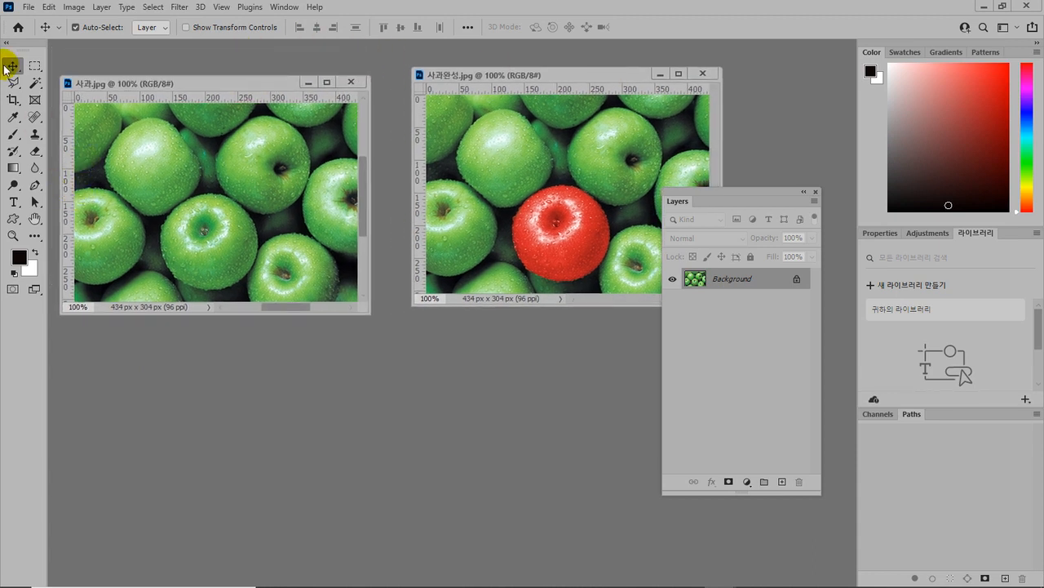
Select the front green apple in 사과.jpg with the Quick Selection tool and revert the history to the state before Invert
{"action": "left_click", "coordinate": [35, 82]}
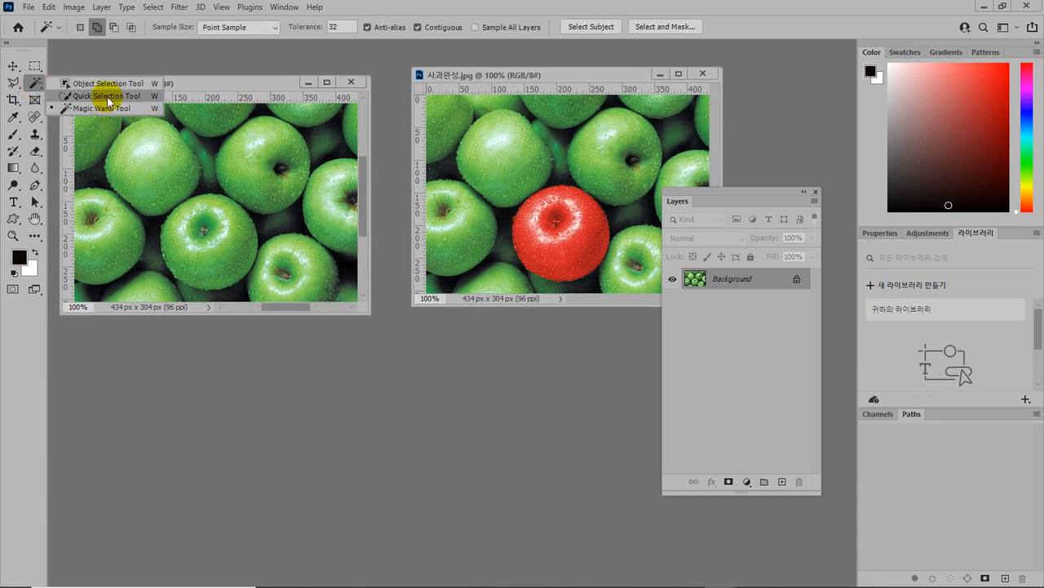
{"action": "left_click", "coordinate": [108, 96]}
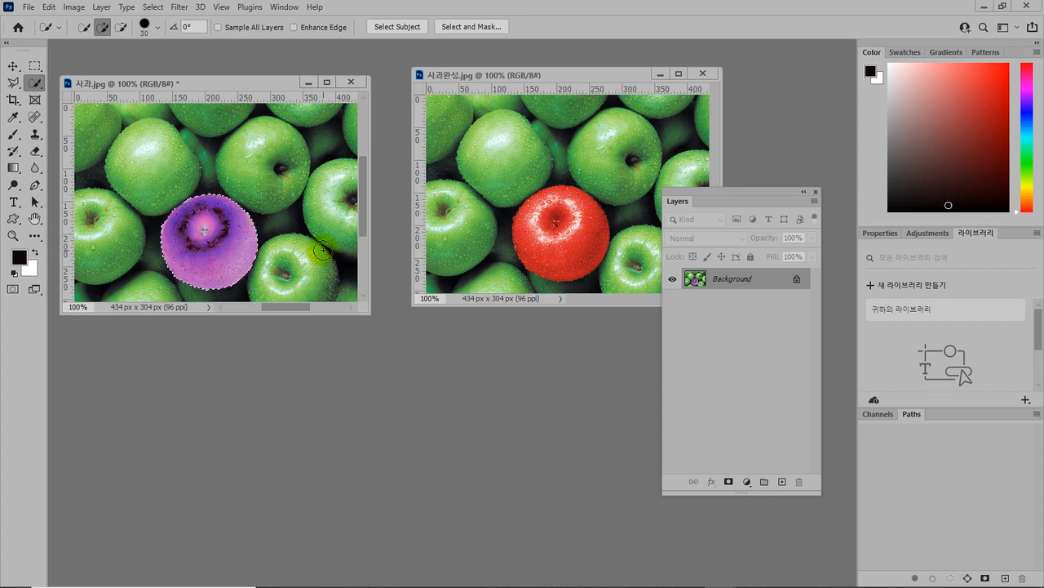
{"action": "left_click", "coordinate": [282, 6]}
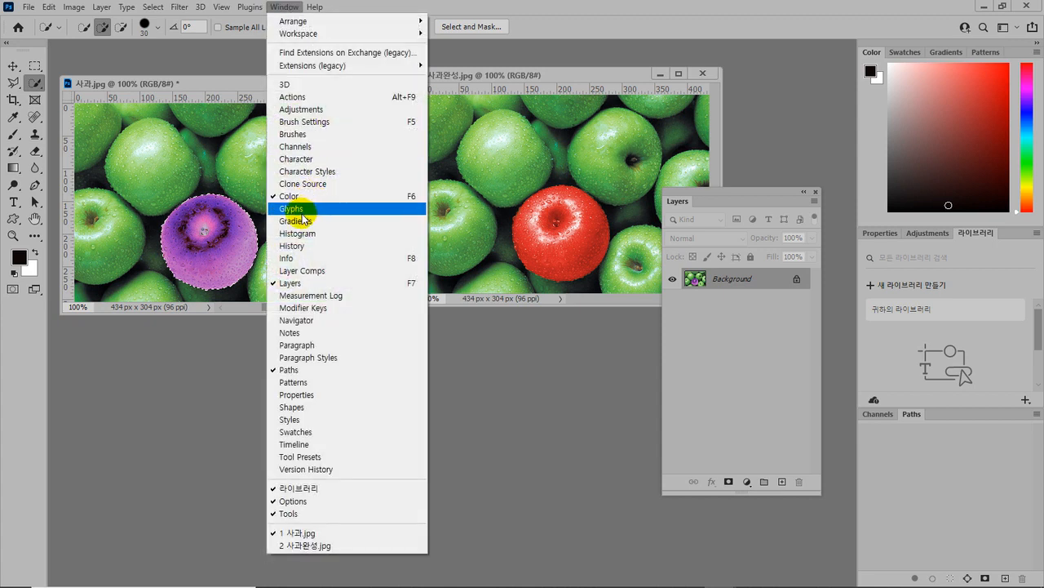
{"action": "left_click", "coordinate": [297, 246]}
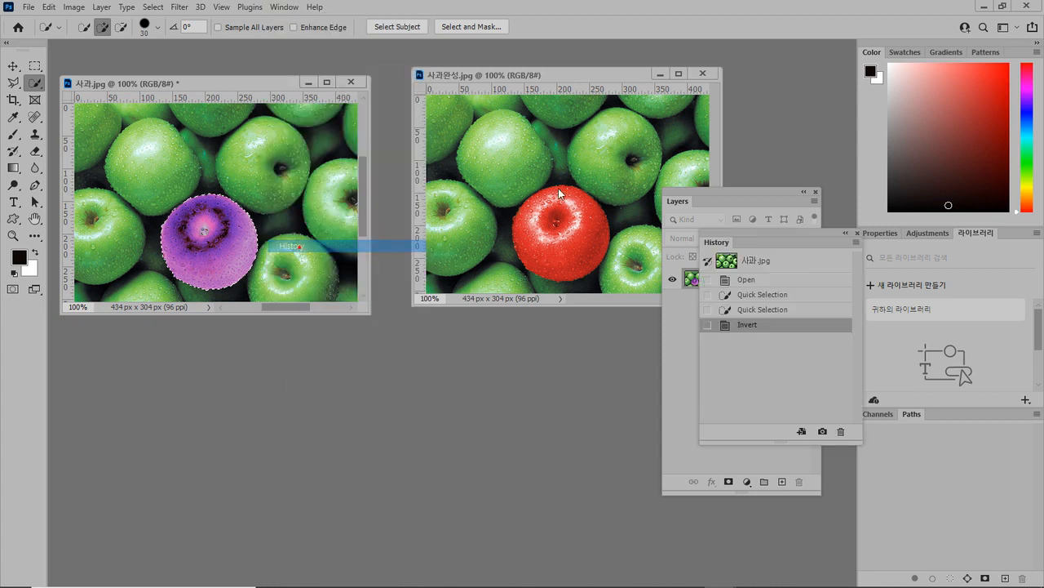
{"action": "left_click", "coordinate": [767, 309]}
Recolor the selected apple red using Hue/Saturation with Hue -107, Saturation +38 and Lightness -12, then deselect it and move the 사과.jpg window clear
{"action": "key", "text": "ctrl+u"}
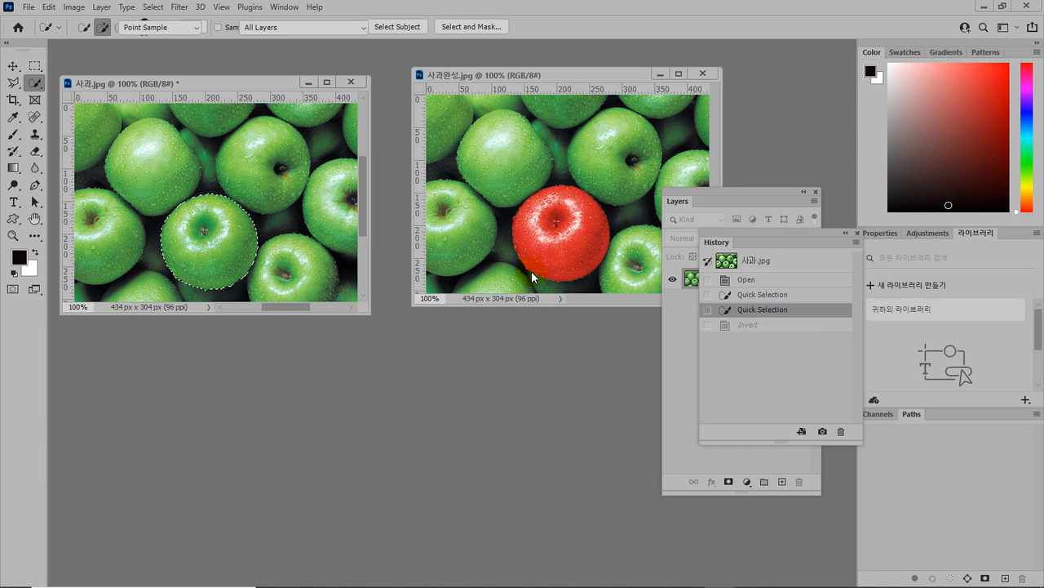
{"action": "left_click_drag", "start_coordinate": [571, 146], "coordinate": [404, 288]}
{"action": "left_click_drag", "start_coordinate": [422, 378], "coordinate": [369, 375]}
{"action": "mouse_move", "coordinate": [424, 449]}
{"action": "left_mouse_down"}
{"action": "mouse_move", "coordinate": [434, 449]}
{"action": "mouse_move", "coordinate": [415, 448]}
{"action": "left_mouse_up"}
{"action": "left_click_drag", "start_coordinate": [425, 407], "coordinate": [433, 445]}
{"action": "left_click_drag", "start_coordinate": [377, 381], "coordinate": [379, 385]}
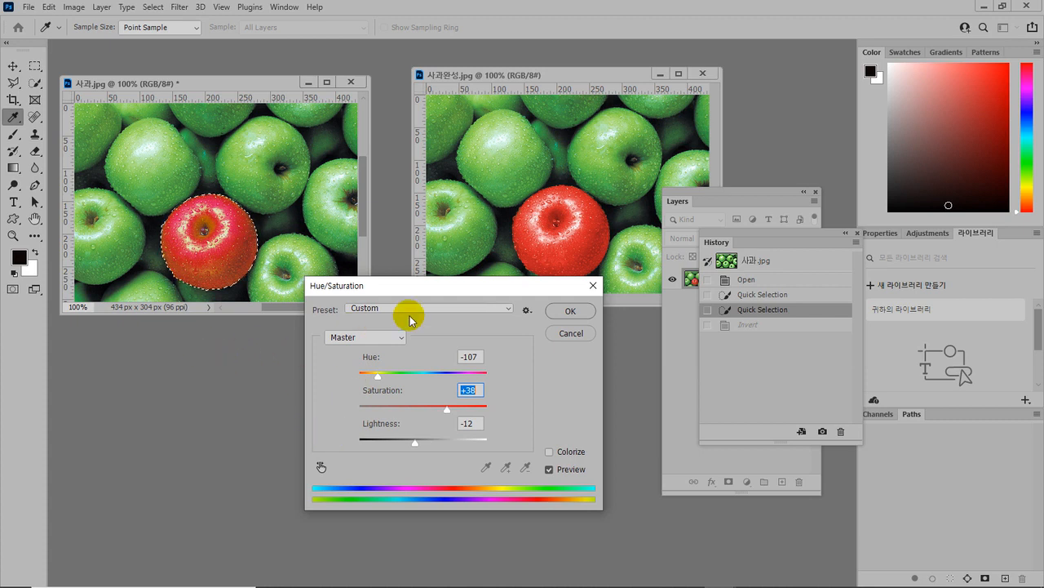
{"action": "left_click", "coordinate": [571, 312]}
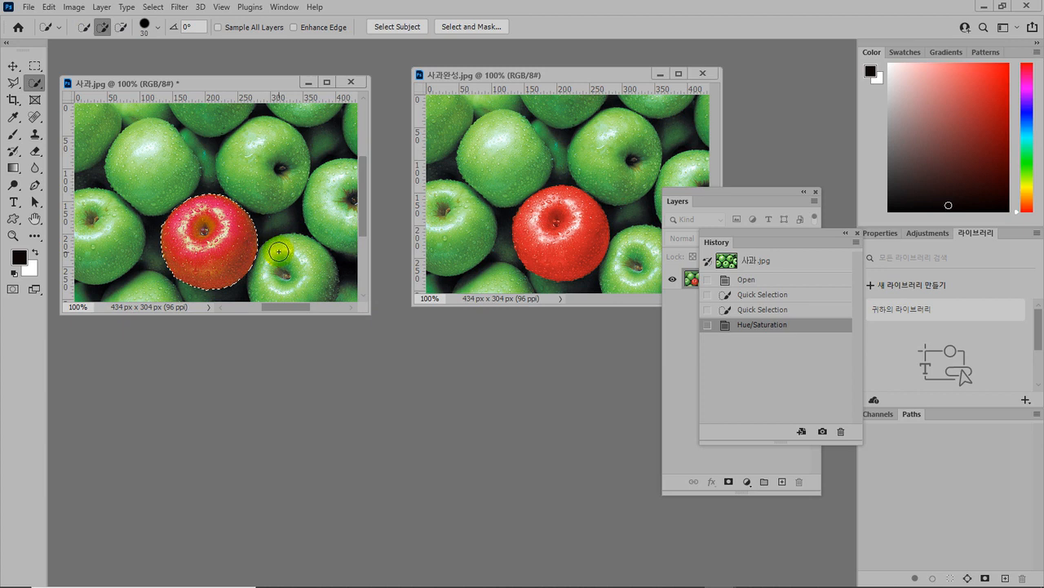
{"action": "key", "text": "ctrl+d"}
{"action": "left_click_drag", "start_coordinate": [176, 81], "coordinate": [272, 177]}
Start saving the recolored 사과.jpg under a new name on the computer, choosing the 완성파일 folder of 28강
{"action": "left_click", "coordinate": [29, 7]}
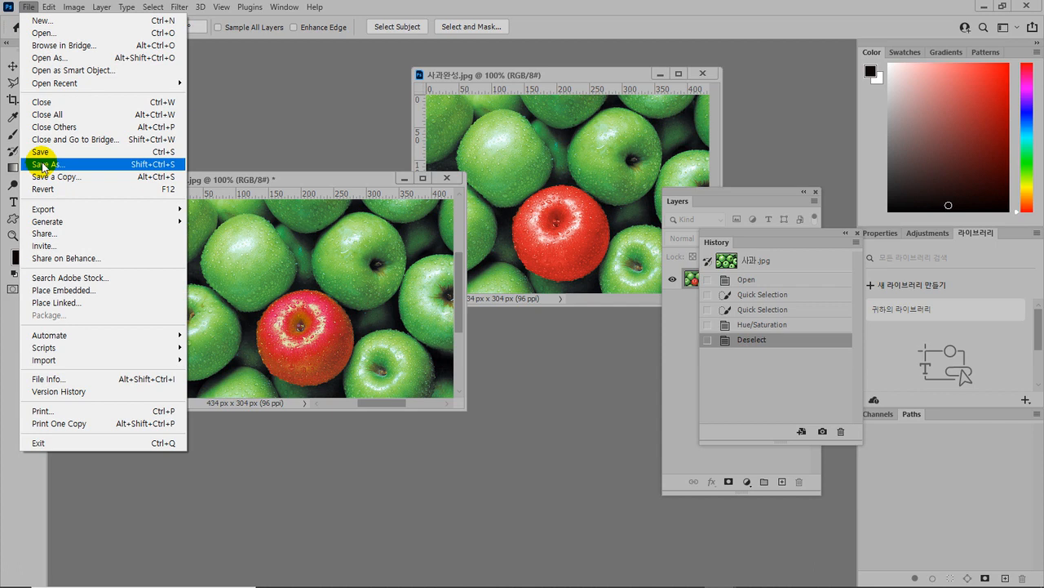
{"action": "left_click", "coordinate": [49, 165]}
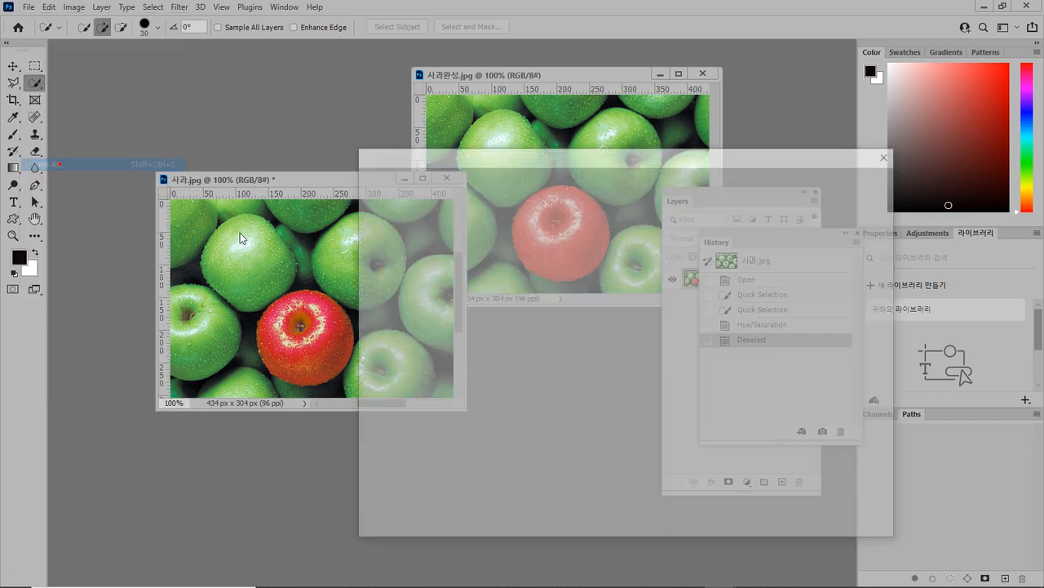
{"action": "left_click", "coordinate": [707, 472]}
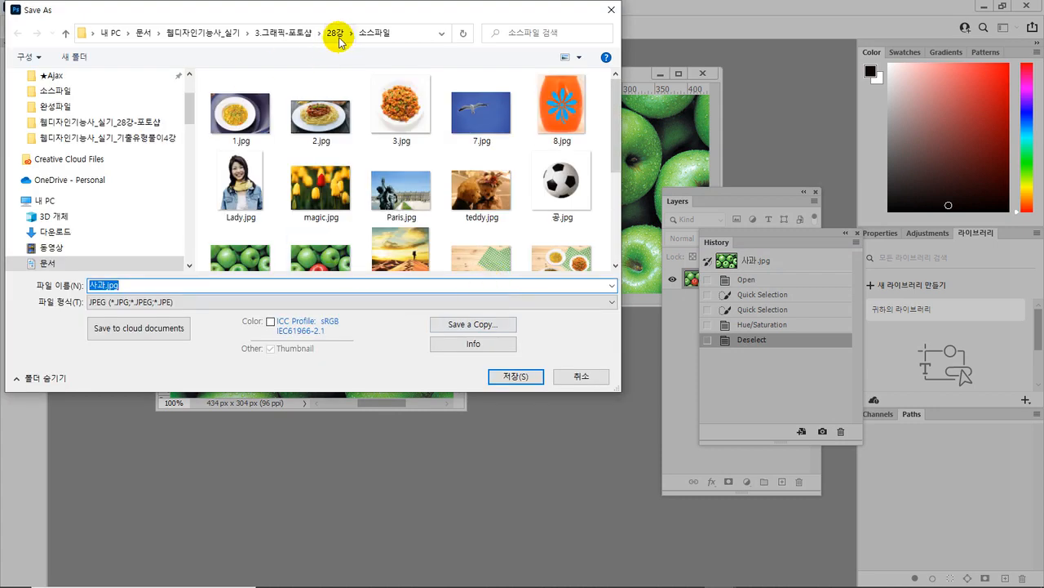
{"action": "double_click", "coordinate": [248, 108]}
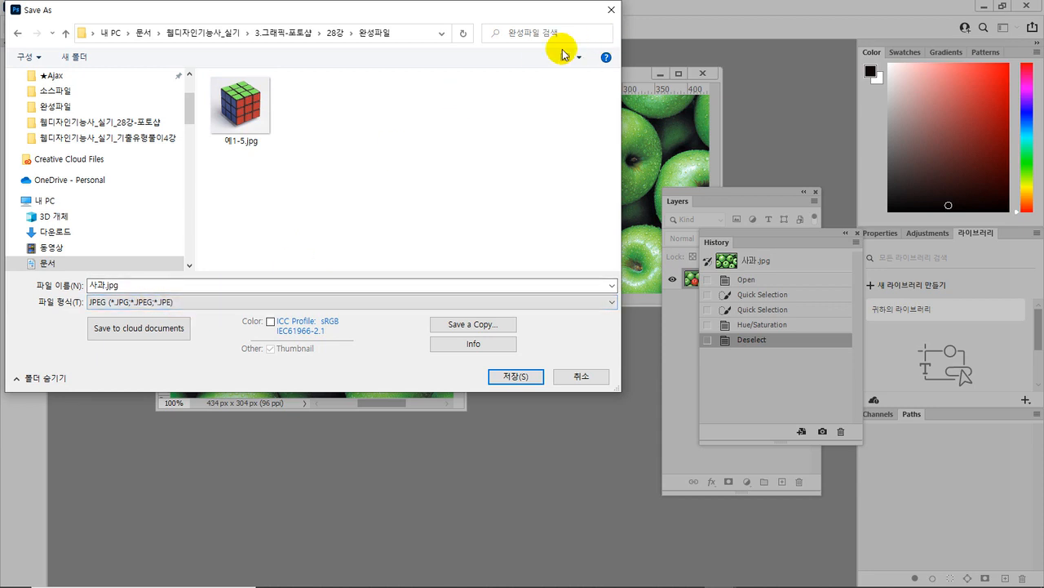
Check the exercise number on the PowerPoint slide and save the recolored apple image as 예제3.psd in Photoshop format
{"action": "mouse_move", "coordinate": [397, 585]}
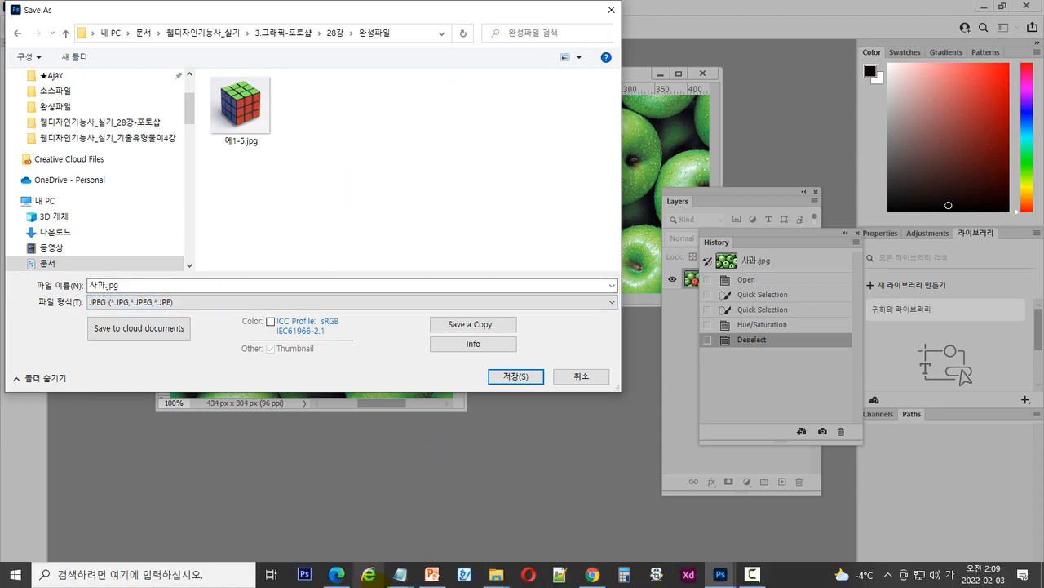
{"action": "left_click", "coordinate": [433, 579]}
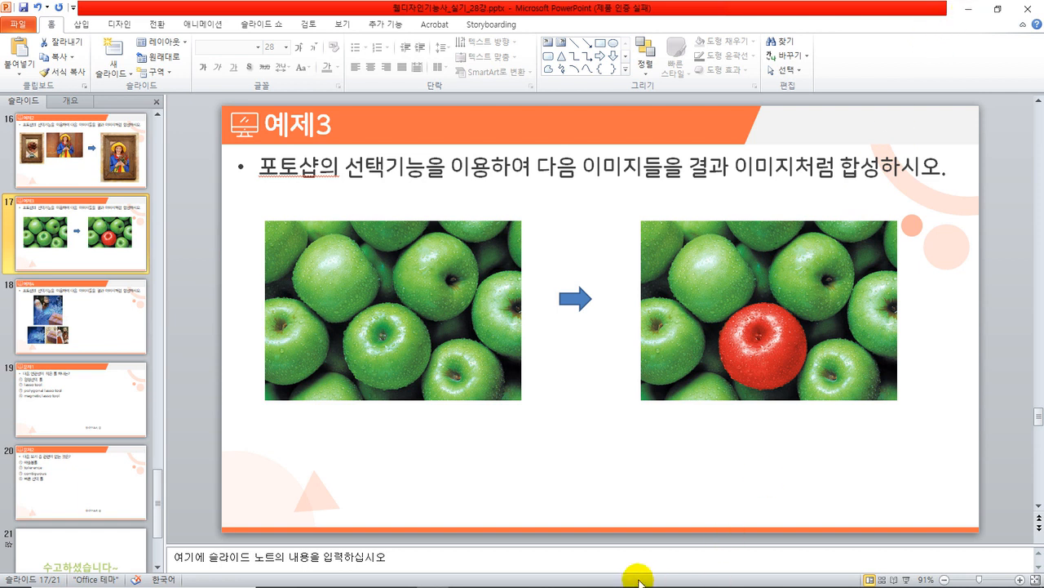
{"action": "mouse_move", "coordinate": [600, 581]}
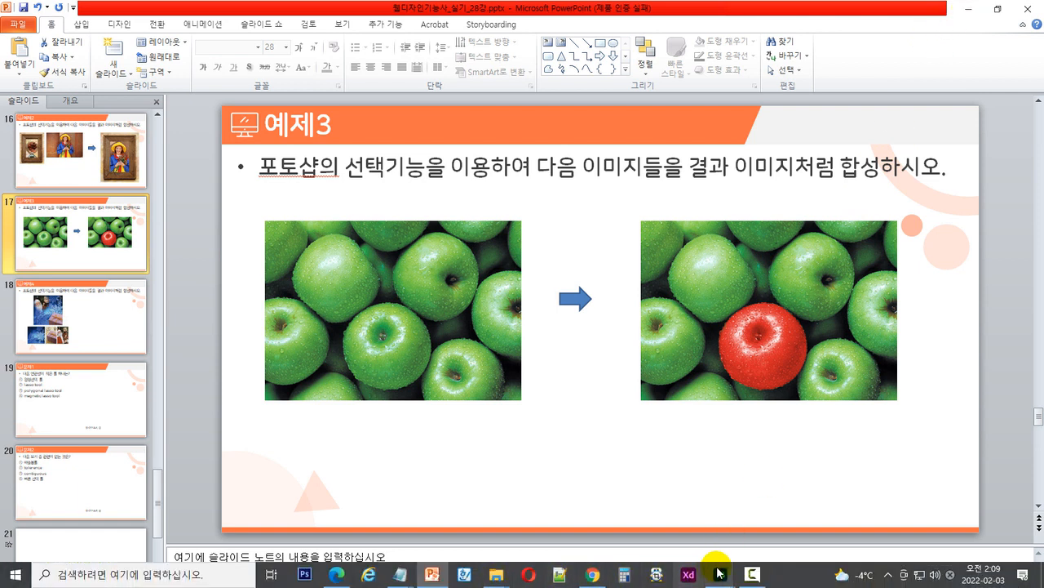
{"action": "mouse_move", "coordinate": [721, 579]}
{"action": "left_click", "coordinate": [601, 523]}
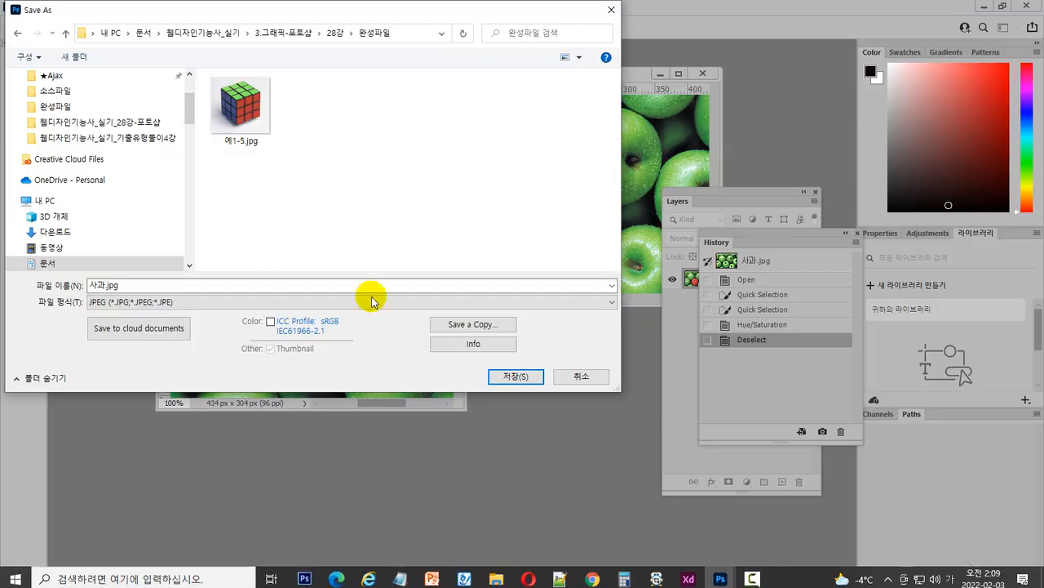
{"action": "double_click", "coordinate": [211, 283]}
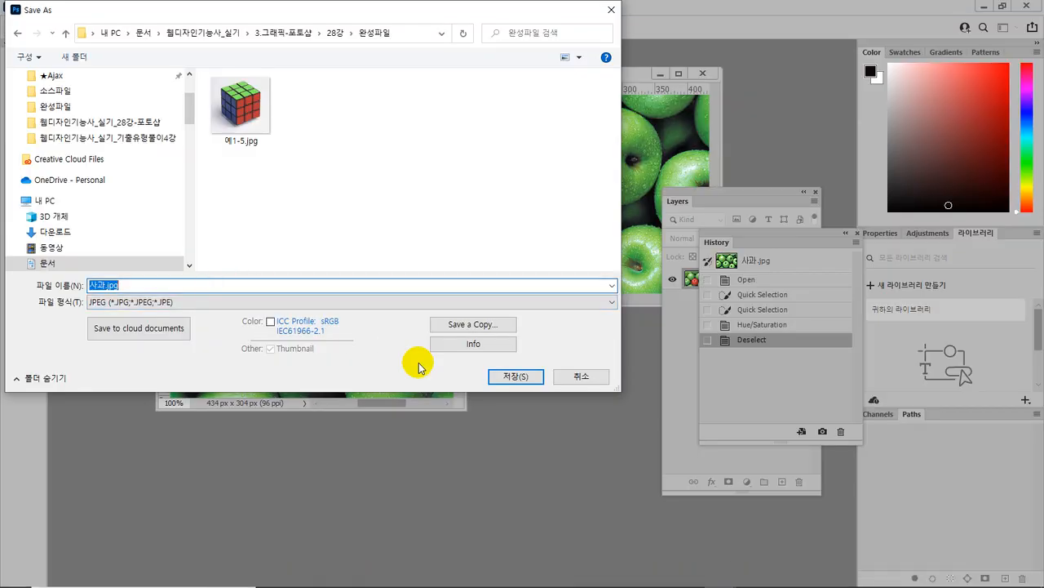
{"action": "type", "text": "예제1-3"}
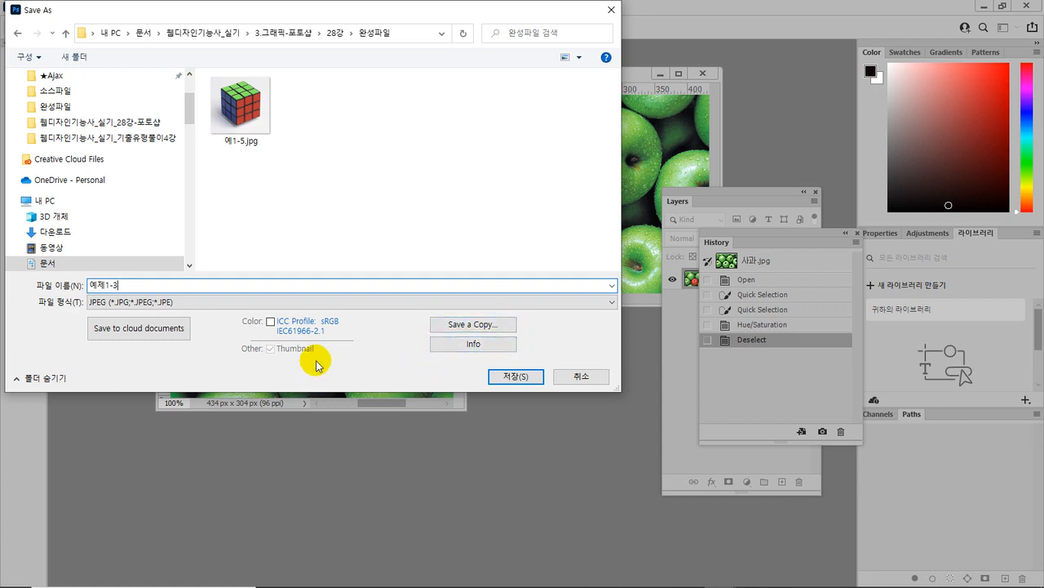
{"action": "left_click", "coordinate": [273, 303]}
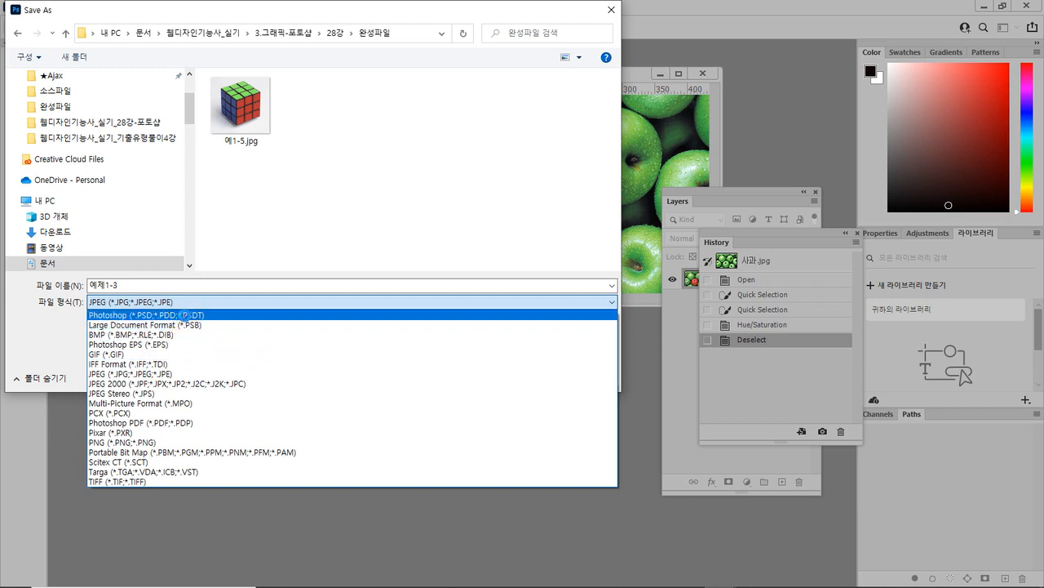
{"action": "left_click", "coordinate": [183, 315]}
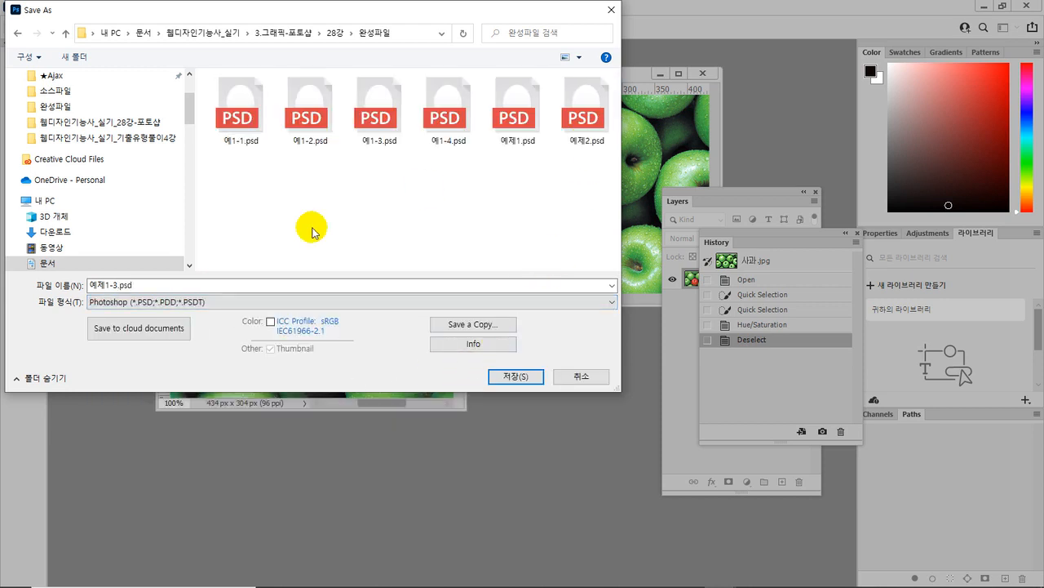
{"action": "double_click", "coordinate": [111, 285]}
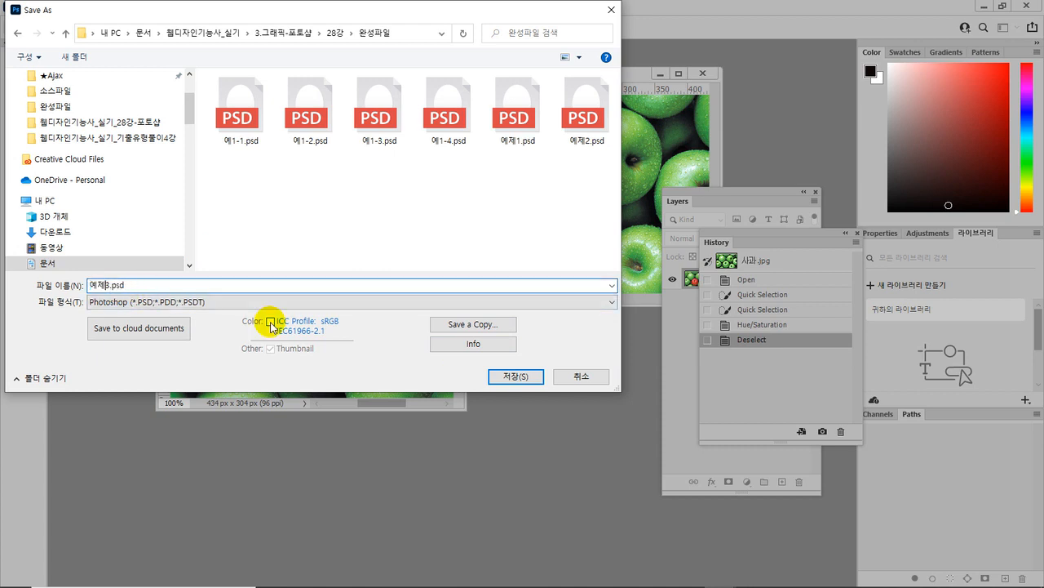
{"action": "left_click", "coordinate": [515, 376]}
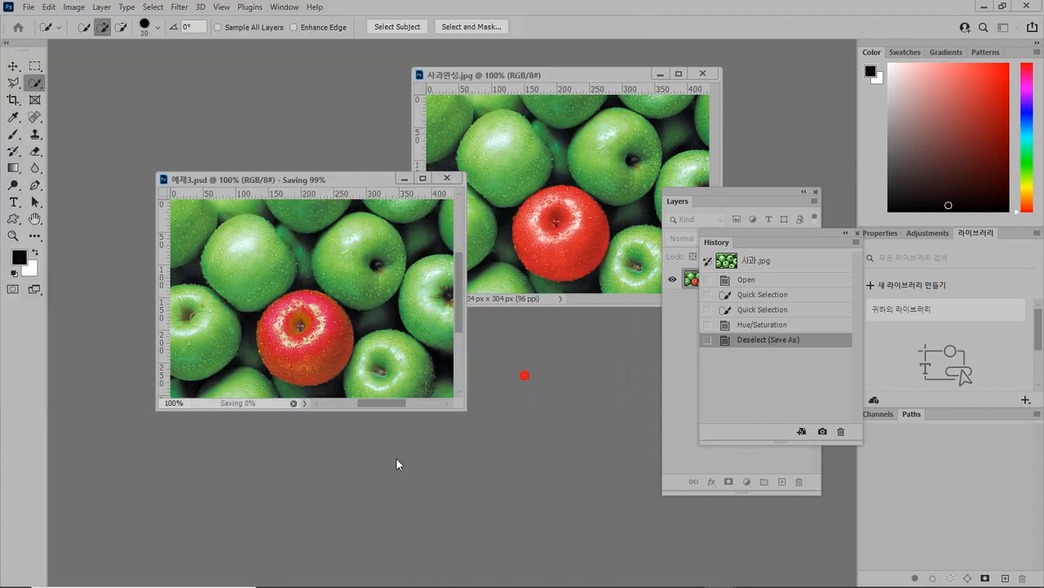
Switch to PowerPoint, view the 예제4 exercise in the slide show and end the show
{"action": "mouse_move", "coordinate": [531, 577]}
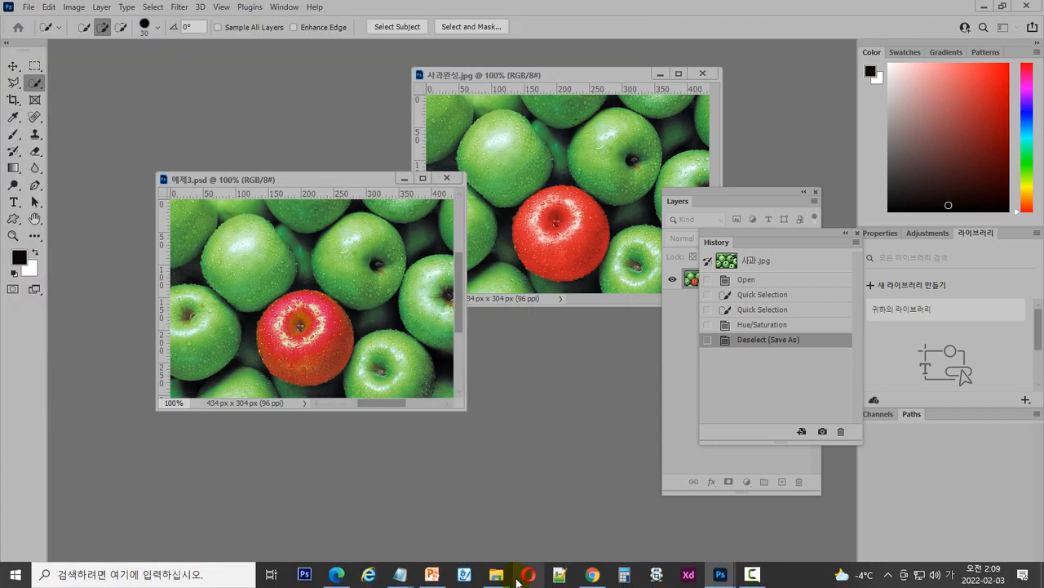
{"action": "left_click", "coordinate": [431, 574]}
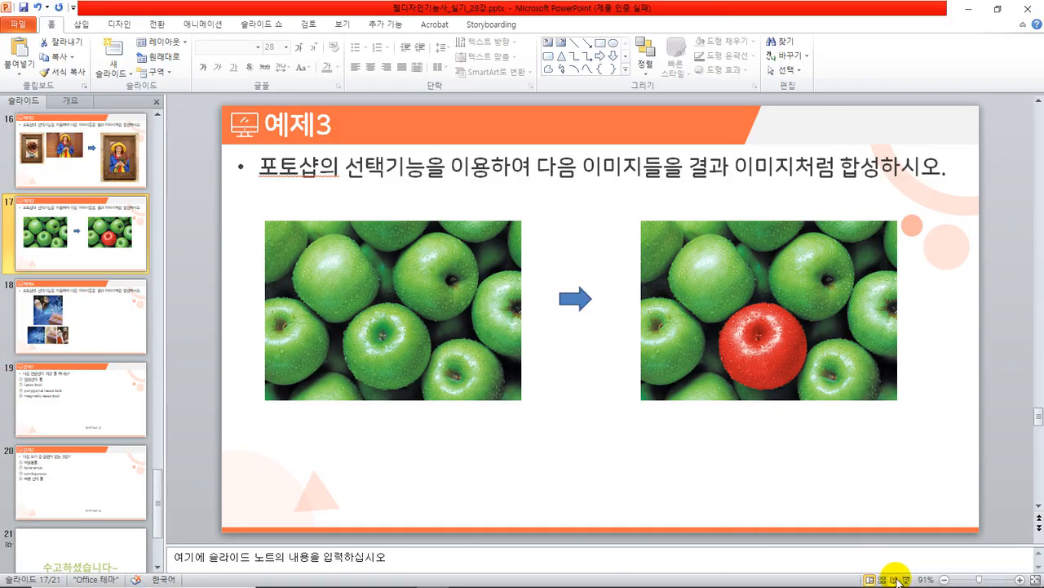
{"action": "left_click", "coordinate": [906, 579]}
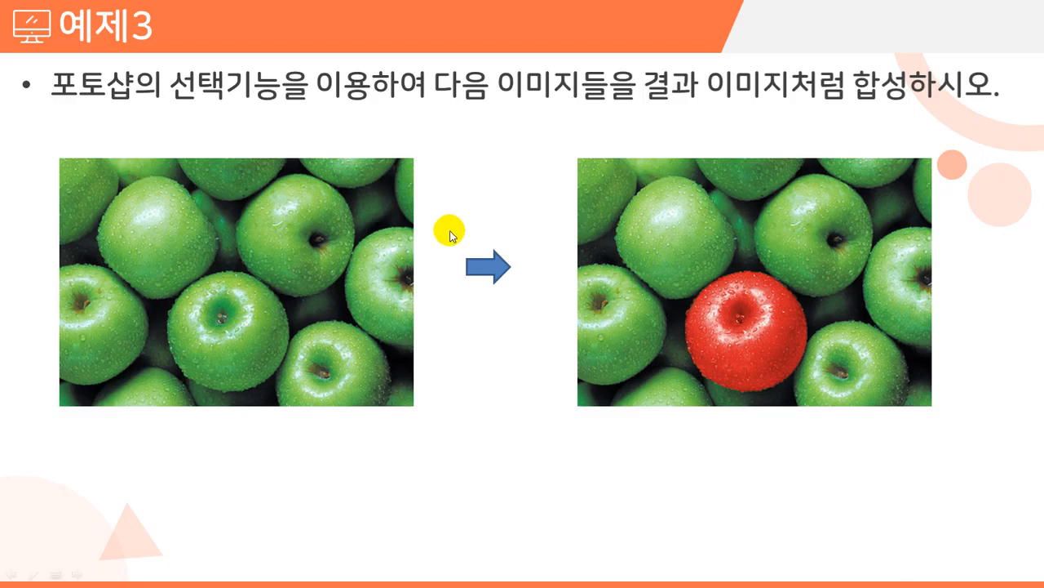
{"action": "left_click", "coordinate": [459, 249]}
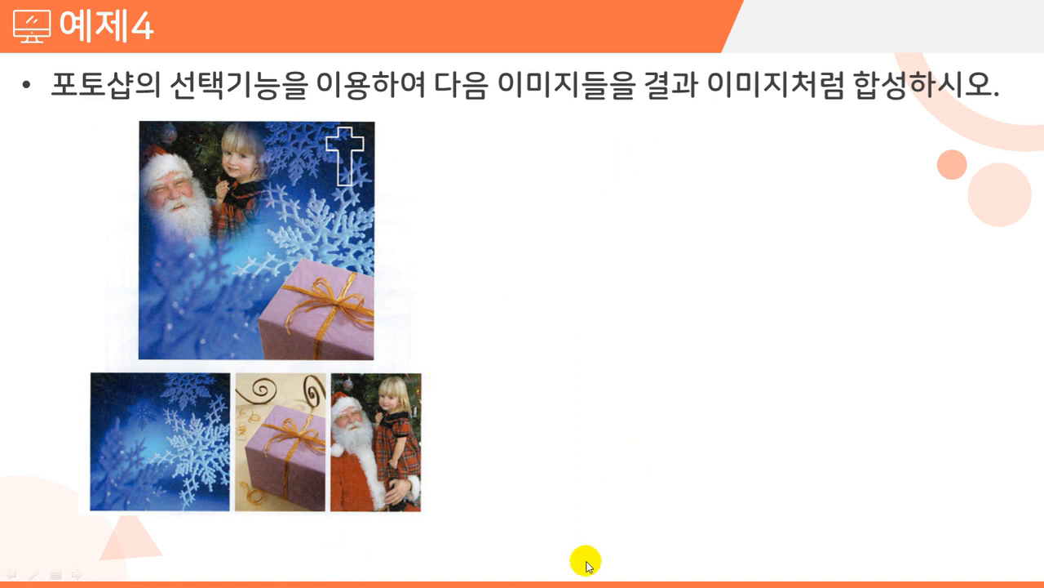
{"action": "right_click", "coordinate": [610, 485]}
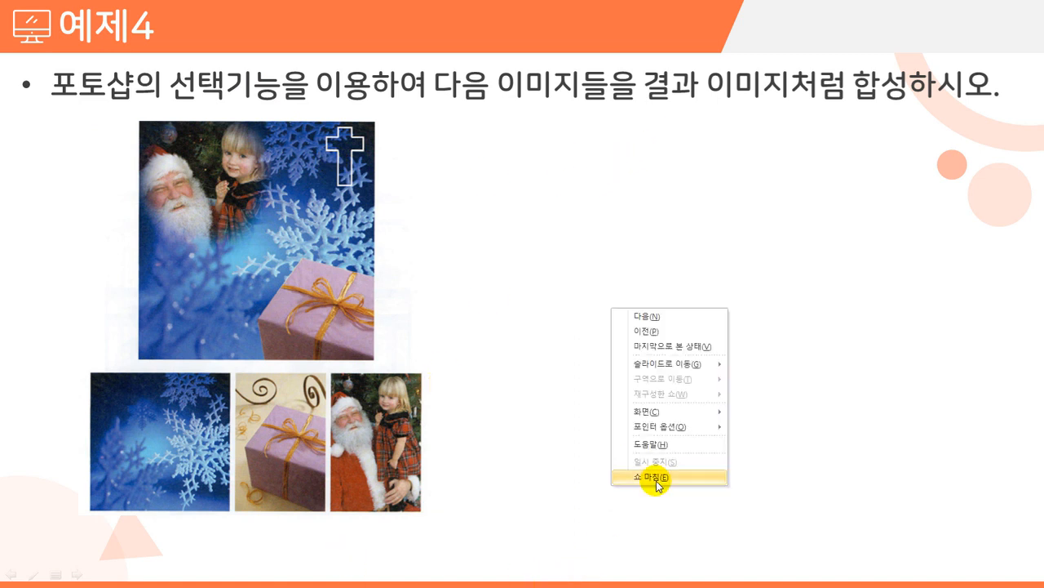
{"action": "left_click", "coordinate": [656, 479]}
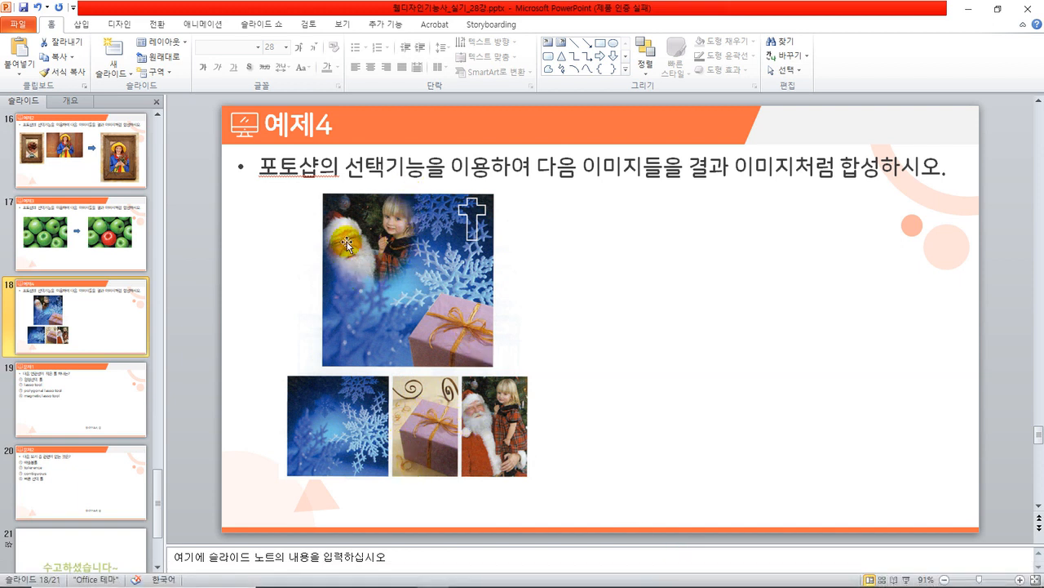
Switch back to Photoshop and close both apple images, 예제3.psd and 사과완성.jpg
{"action": "mouse_move", "coordinate": [615, 584]}
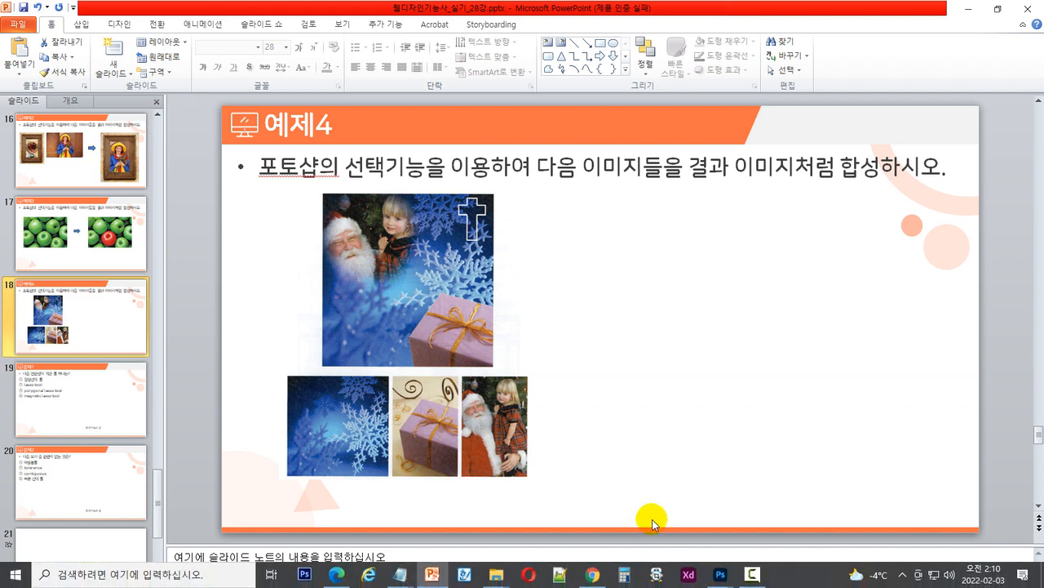
{"action": "mouse_move", "coordinate": [724, 579]}
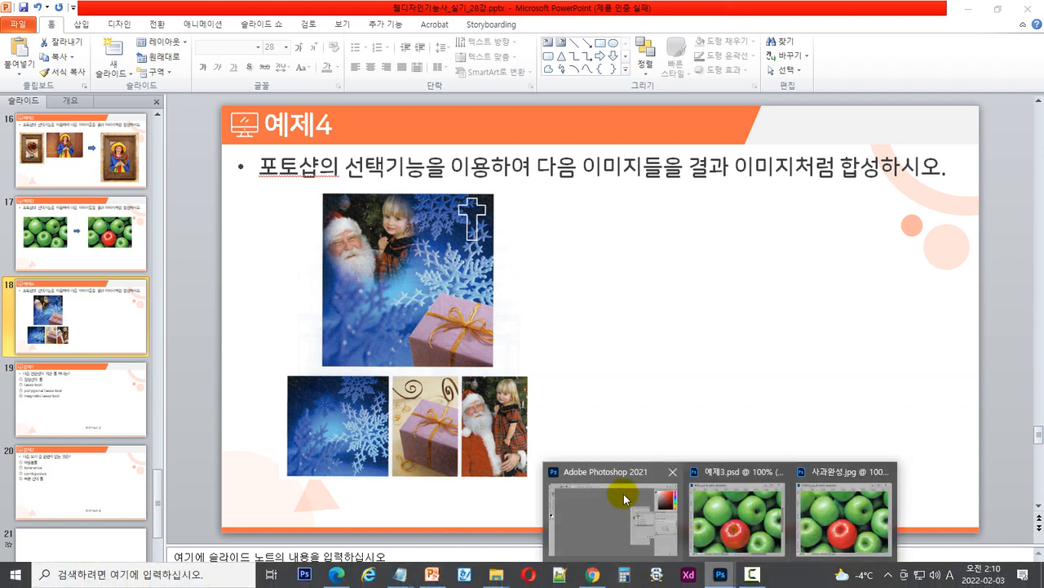
{"action": "left_click", "coordinate": [646, 512]}
{"action": "left_click", "coordinate": [450, 177]}
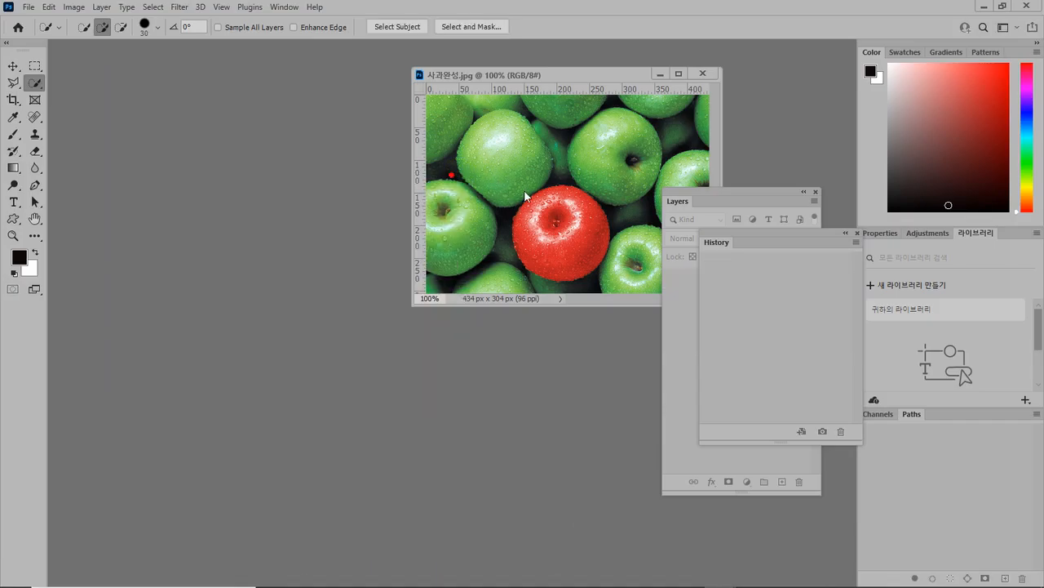
{"action": "left_click", "coordinate": [702, 74]}
Open 예제4-1.jpg, 예제4-2.jpg and 예제4-3.jpg from the 소스파일 folder in Photoshop and spread out their windows
{"action": "mouse_move", "coordinate": [513, 583]}
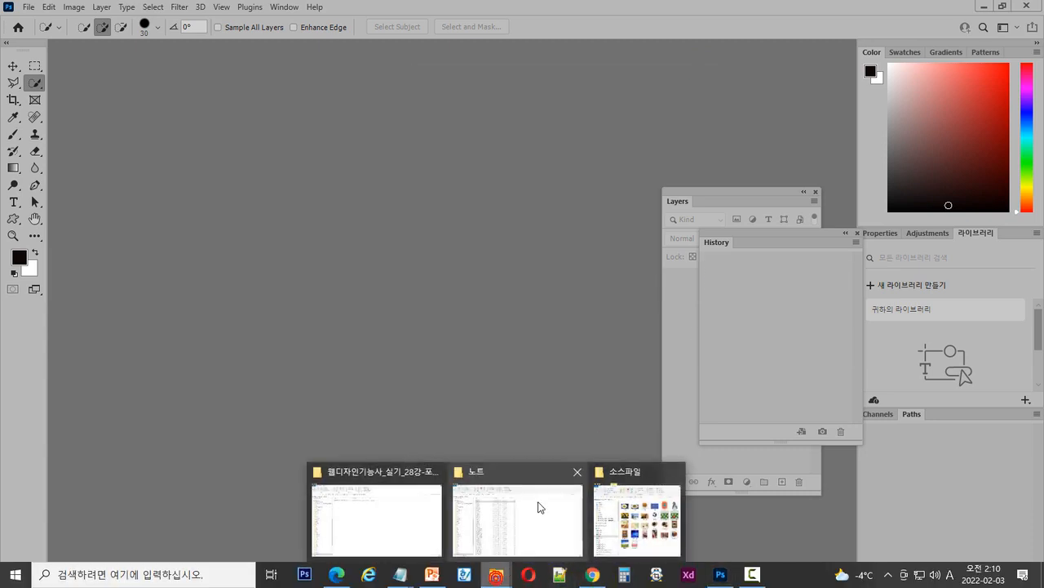
{"action": "left_click", "coordinate": [642, 519]}
{"action": "left_click", "coordinate": [536, 438]}
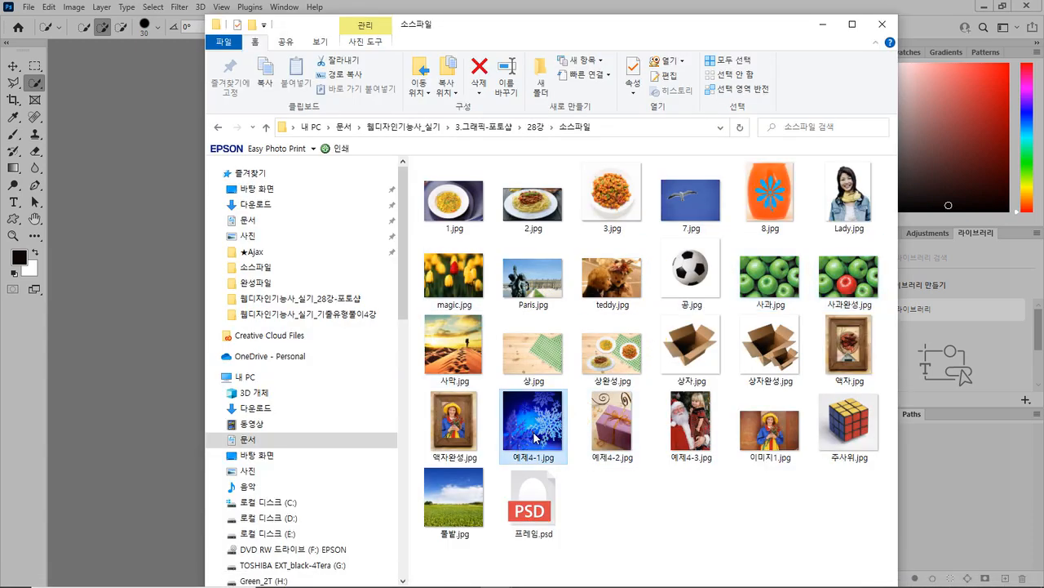
{"action": "left_click", "coordinate": [608, 439], "text": "ctrl"}
{"action": "left_click", "coordinate": [675, 428], "text": "ctrl"}
{"action": "left_click_drag", "start_coordinate": [529, 432], "coordinate": [147, 342]}
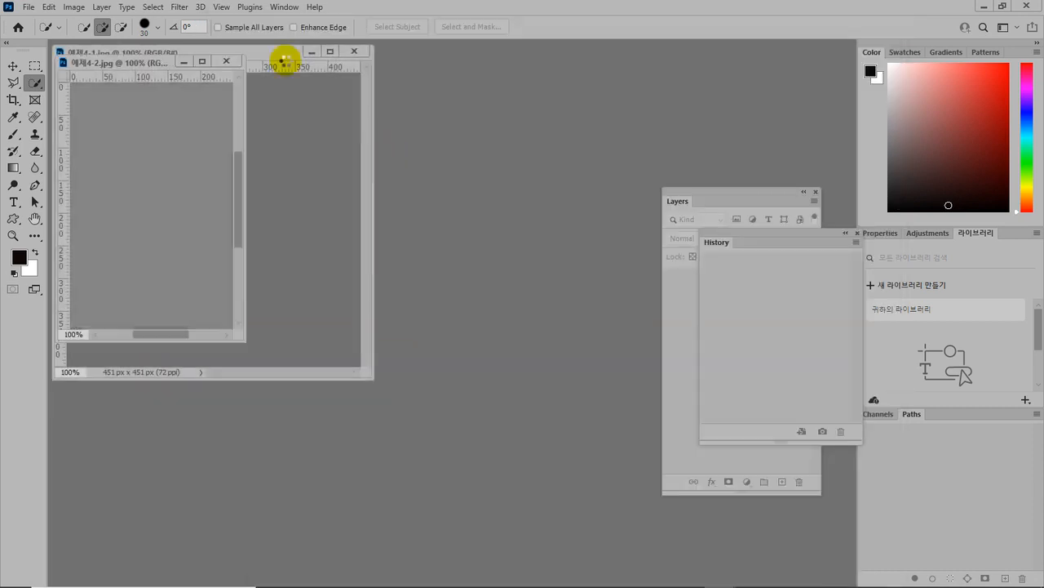
{"action": "left_click_drag", "start_coordinate": [201, 80], "coordinate": [596, 67]}
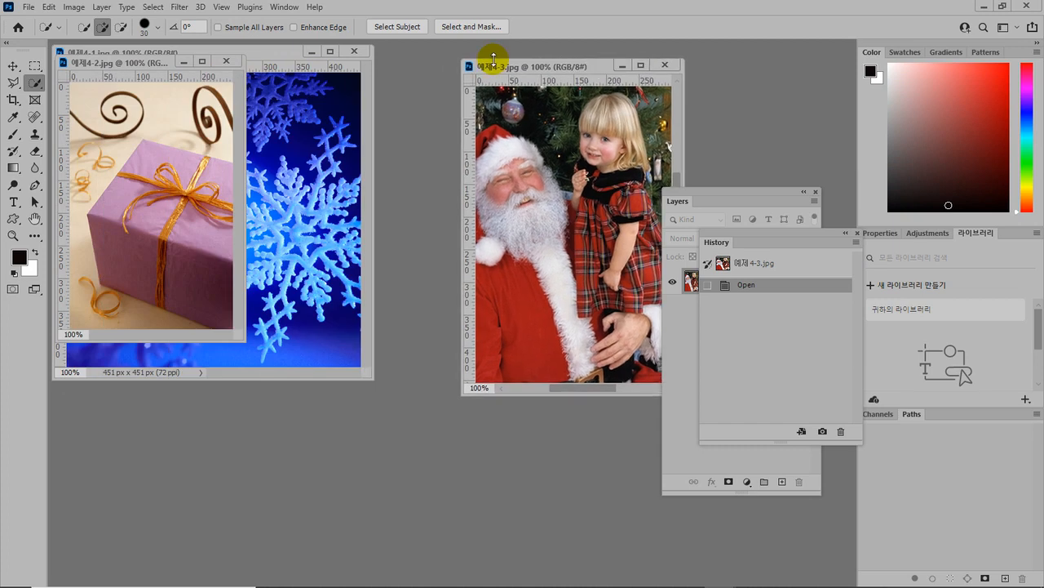
{"action": "left_click_drag", "start_coordinate": [167, 57], "coordinate": [344, 128]}
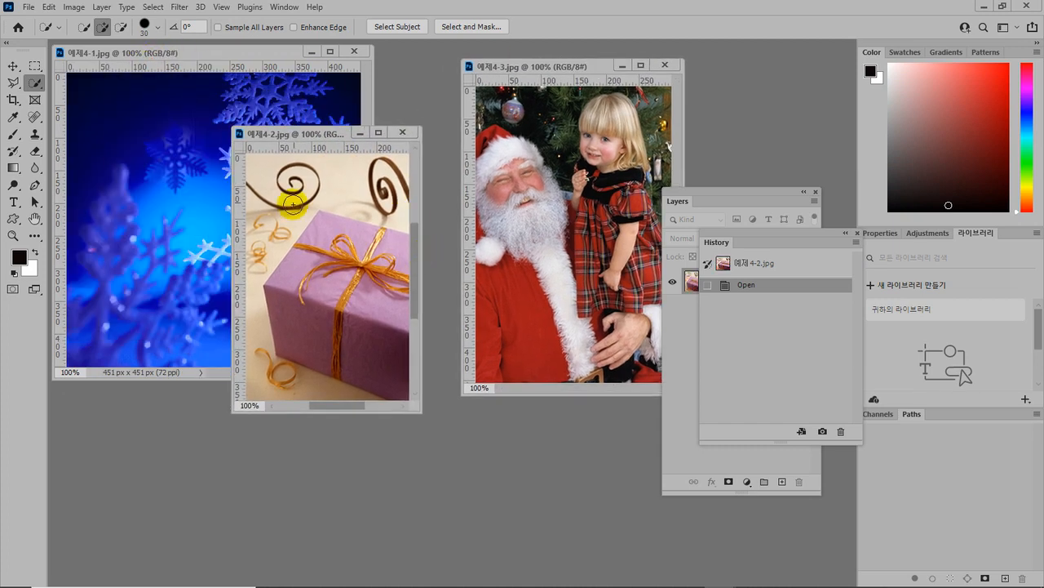
Select the purple gift box in 예제4-2.jpg with the Polygonal Lasso and place it in the lower-right corner of the 예제4-1.jpg picture
{"action": "left_click", "coordinate": [11, 83]}
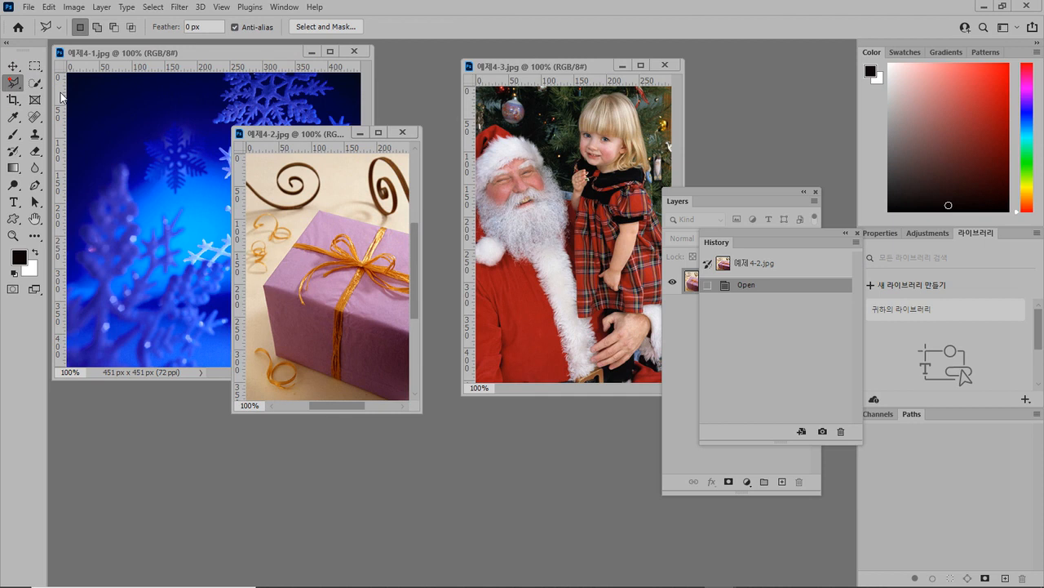
{"action": "right_click", "coordinate": [13, 82]}
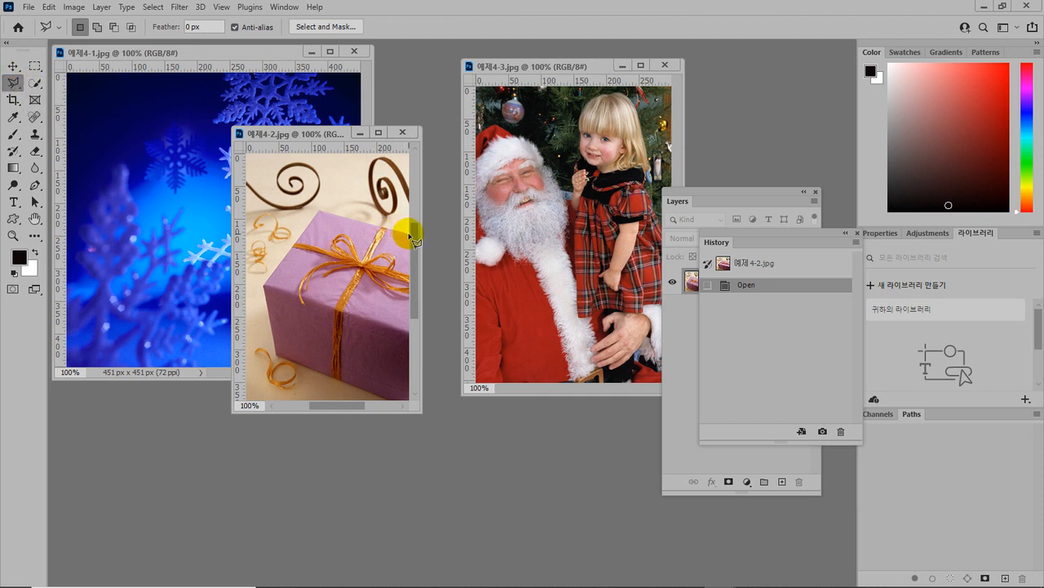
{"action": "left_click", "coordinate": [325, 214]}
{"action": "left_click", "coordinate": [265, 283]}
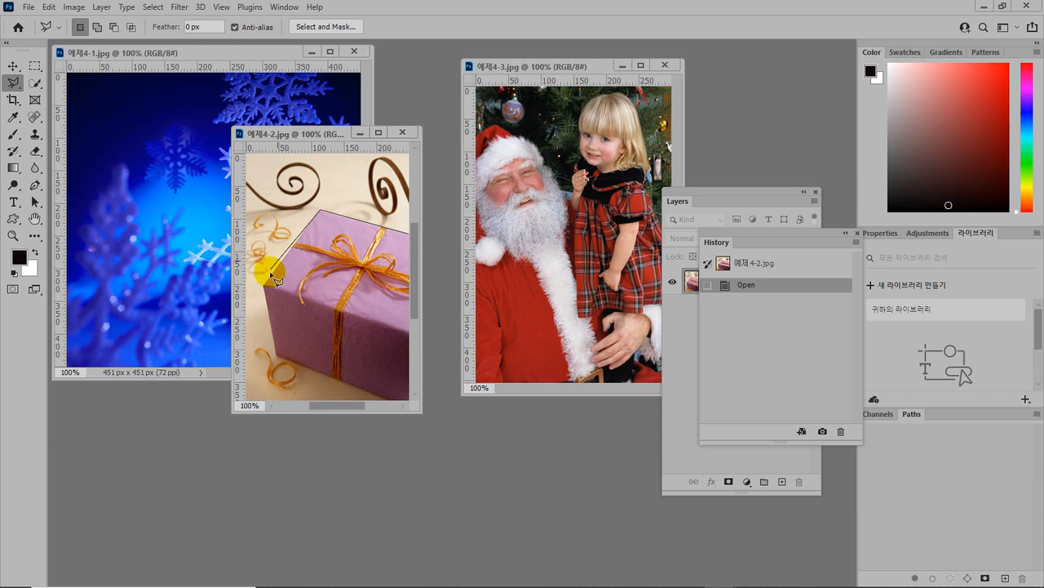
{"action": "left_click", "coordinate": [279, 359]}
{"action": "left_click", "coordinate": [384, 391]}
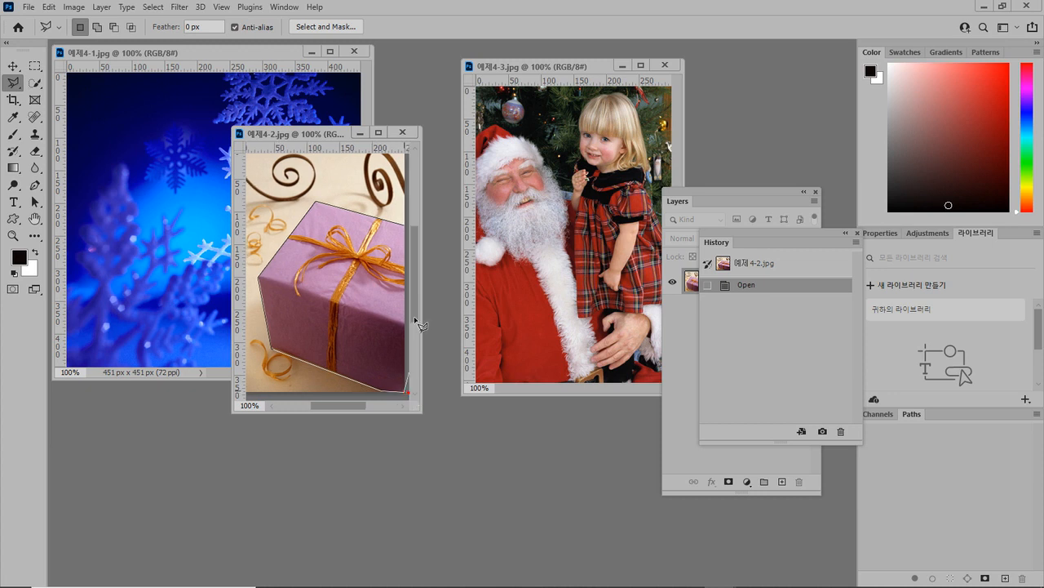
{"action": "left_click", "coordinate": [386, 226]}
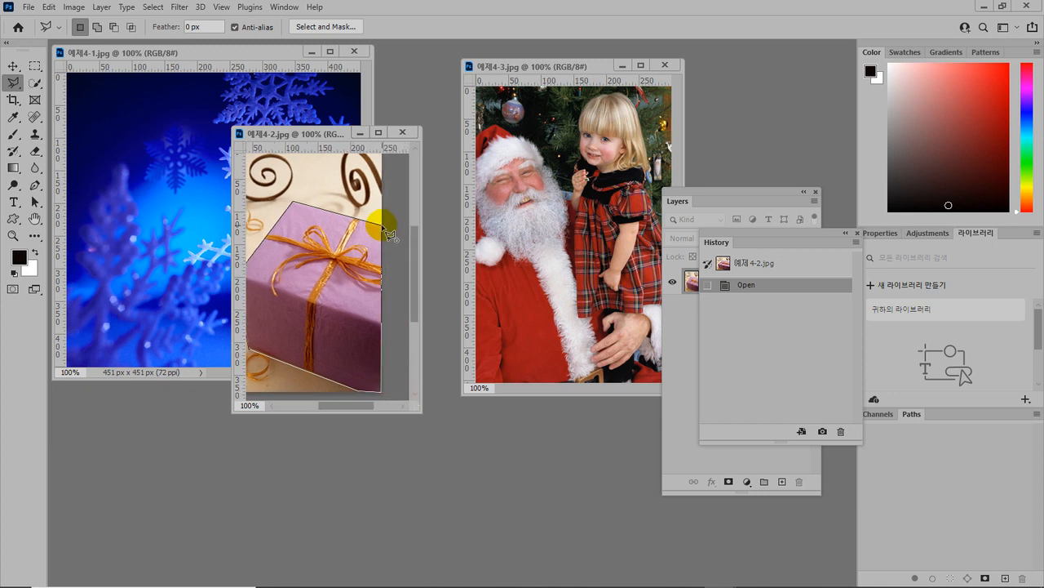
{"action": "double_click", "coordinate": [391, 235]}
{"action": "left_click", "coordinate": [12, 66]}
{"action": "mouse_move", "coordinate": [300, 269]}
{"action": "left_mouse_down"}
{"action": "mouse_move", "coordinate": [174, 303]}
{"action": "mouse_move", "coordinate": [161, 294]}
{"action": "mouse_move", "coordinate": [303, 284]}
{"action": "left_mouse_up"}
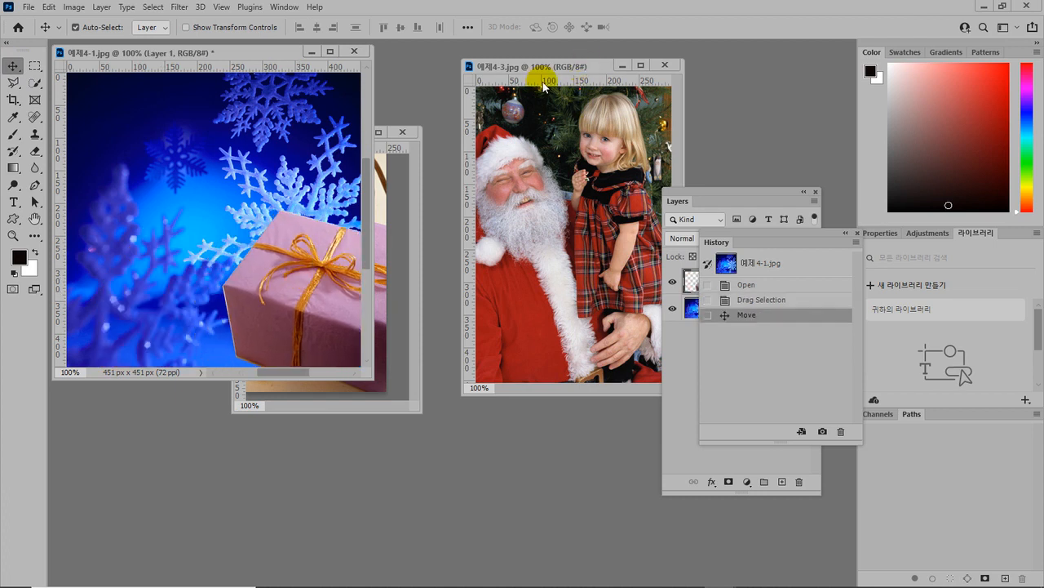
Enlarge the 예제4-3.jpg window and select Santa and the girl's upper body with the Elliptical Marquee using a 10 px feather
{"action": "left_click_drag", "start_coordinate": [532, 70], "coordinate": [371, 72]}
{"action": "left_click_drag", "start_coordinate": [520, 396], "coordinate": [640, 466]}
{"action": "left_click", "coordinate": [35, 67]}
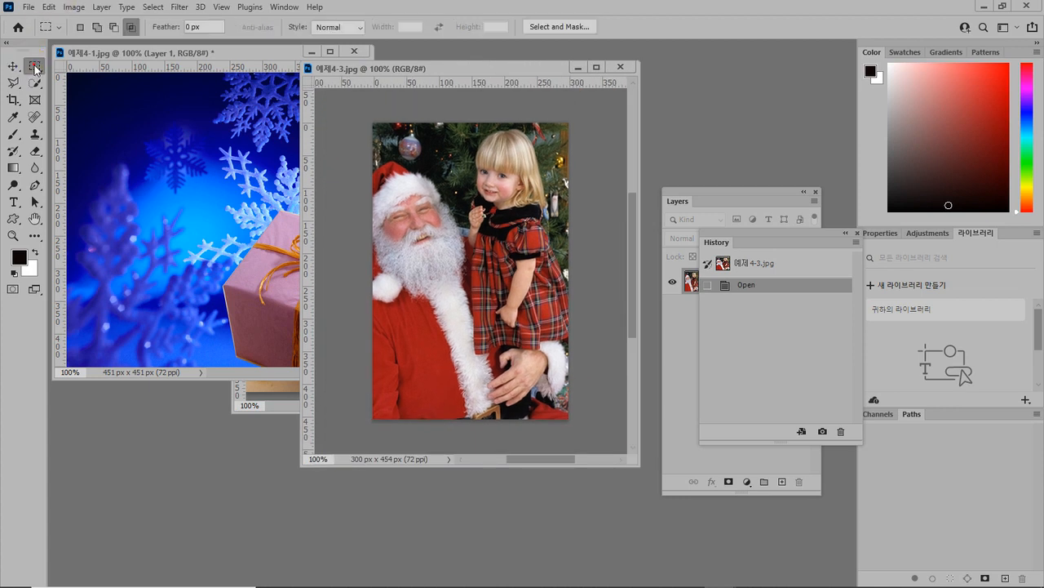
{"action": "right_click", "coordinate": [34, 67]}
{"action": "left_click", "coordinate": [82, 78]}
{"action": "left_click", "coordinate": [206, 26]}
{"action": "type", "text": "10"}
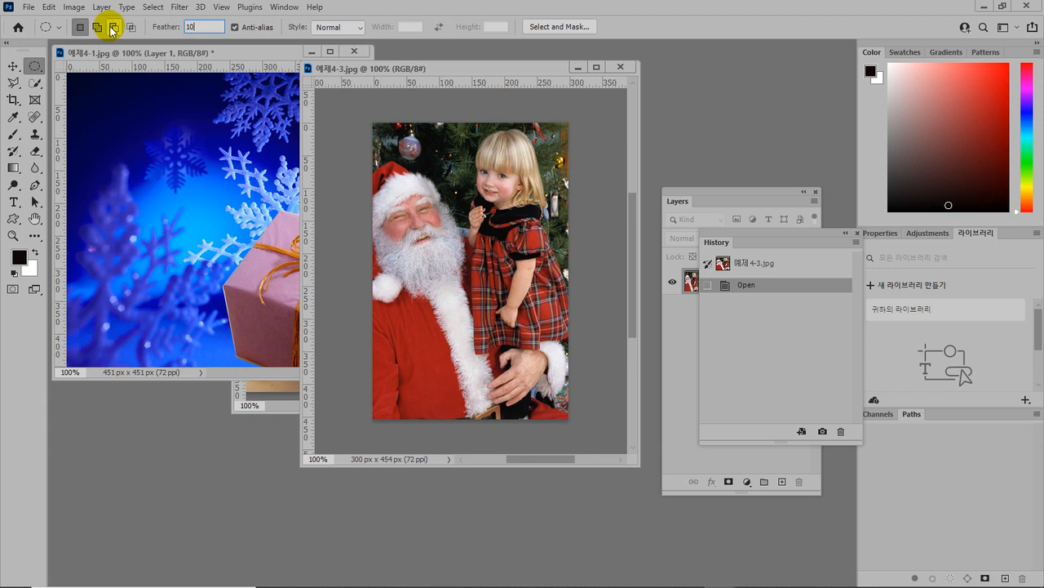
{"action": "left_click_drag", "start_coordinate": [335, 75], "coordinate": [540, 313]}
Place the feathered Santa and girl selection in the upper-left corner of the 예제4-1.jpg picture and move its window toward the center
{"action": "left_click", "coordinate": [12, 66]}
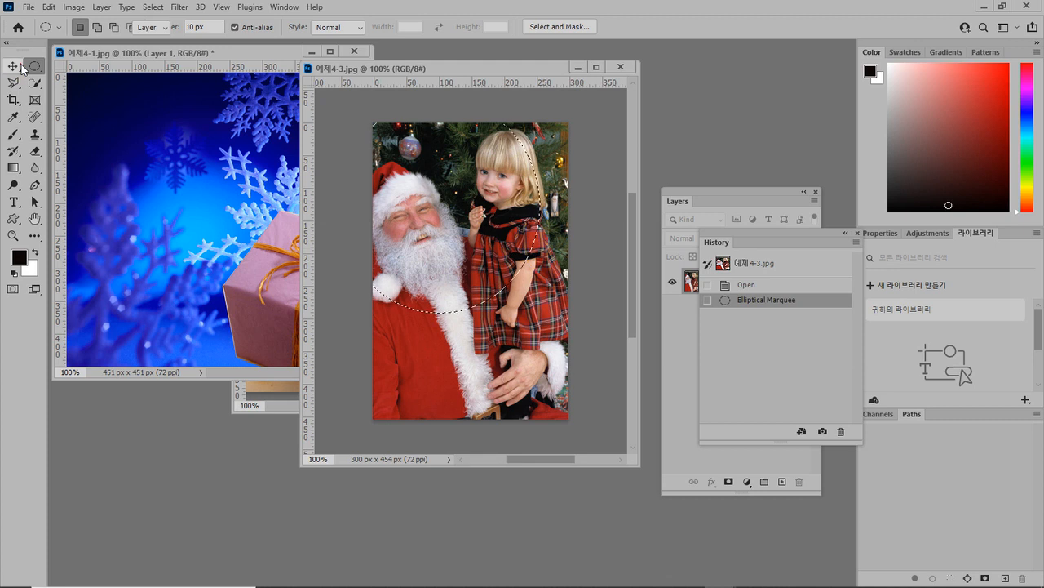
{"action": "left_click_drag", "start_coordinate": [416, 188], "coordinate": [136, 102]}
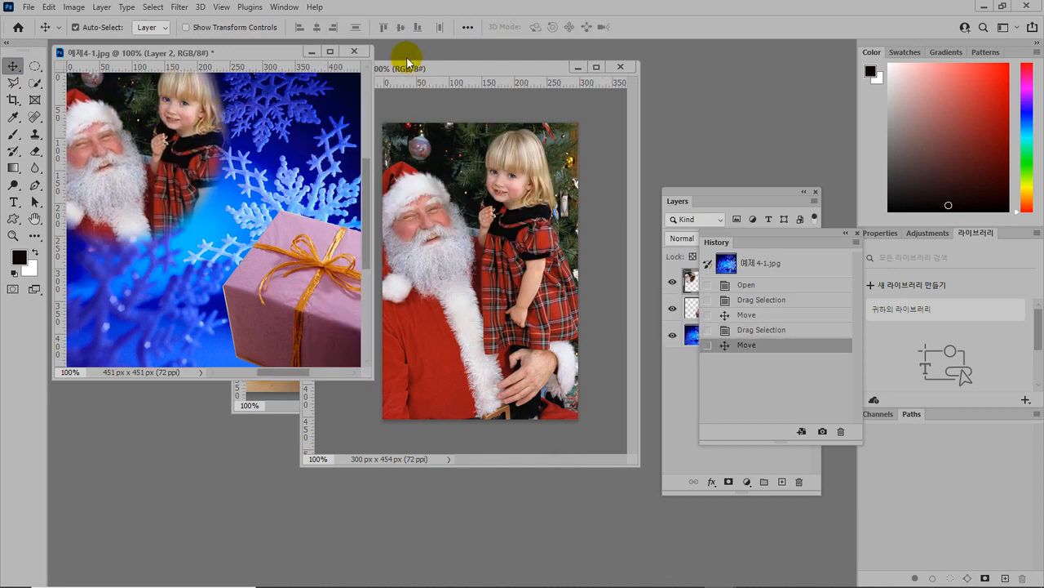
{"action": "left_click_drag", "start_coordinate": [245, 52], "coordinate": [339, 102]}
{"action": "left_click", "coordinate": [34, 67]}
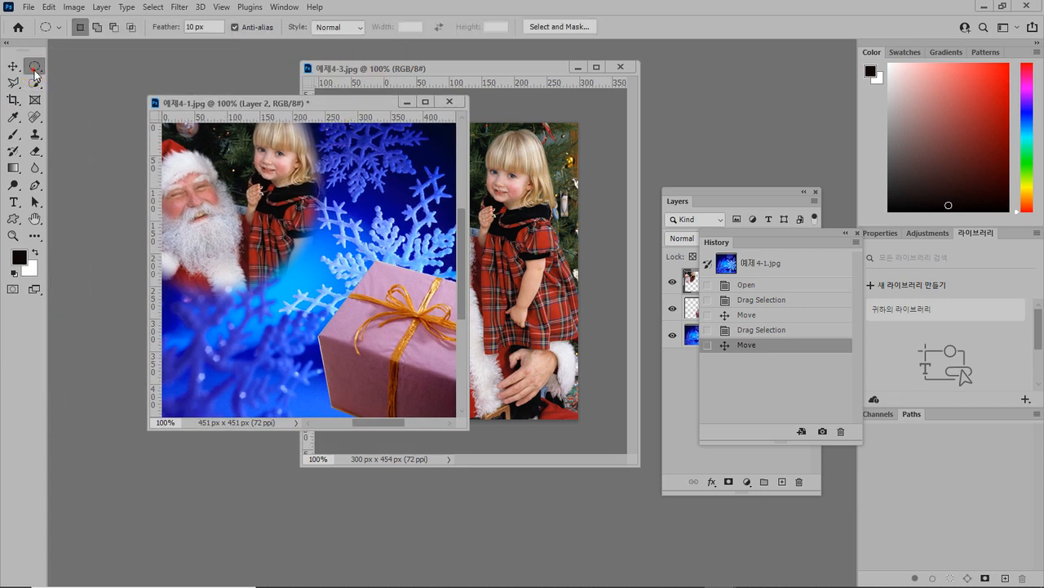
Select a cross shape on the snowflake background beside the girl by combining two Rectangular Marquee selections with 0 px feather
{"action": "left_click", "coordinate": [72, 66]}
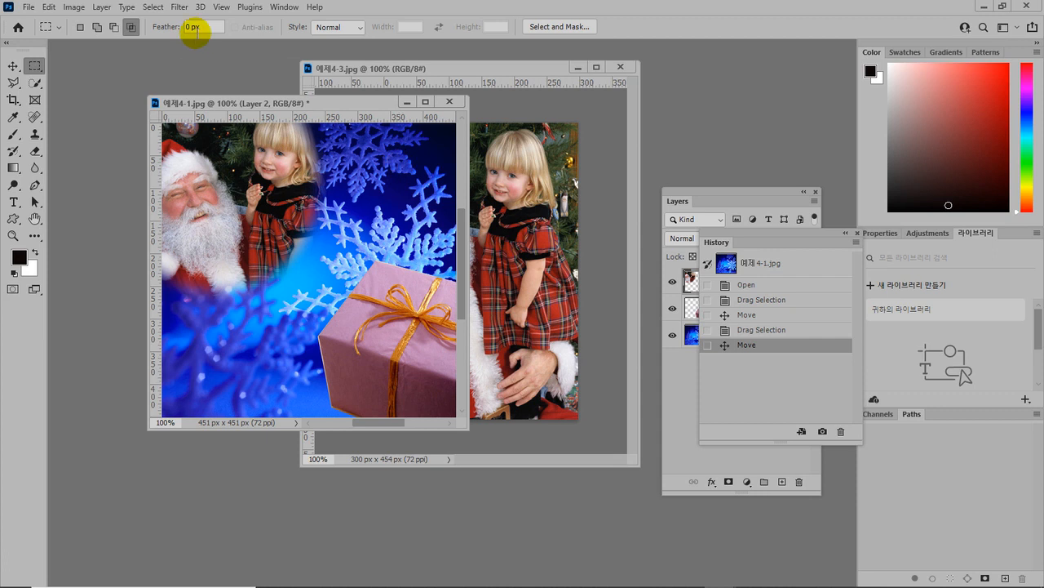
{"action": "left_click", "coordinate": [80, 27]}
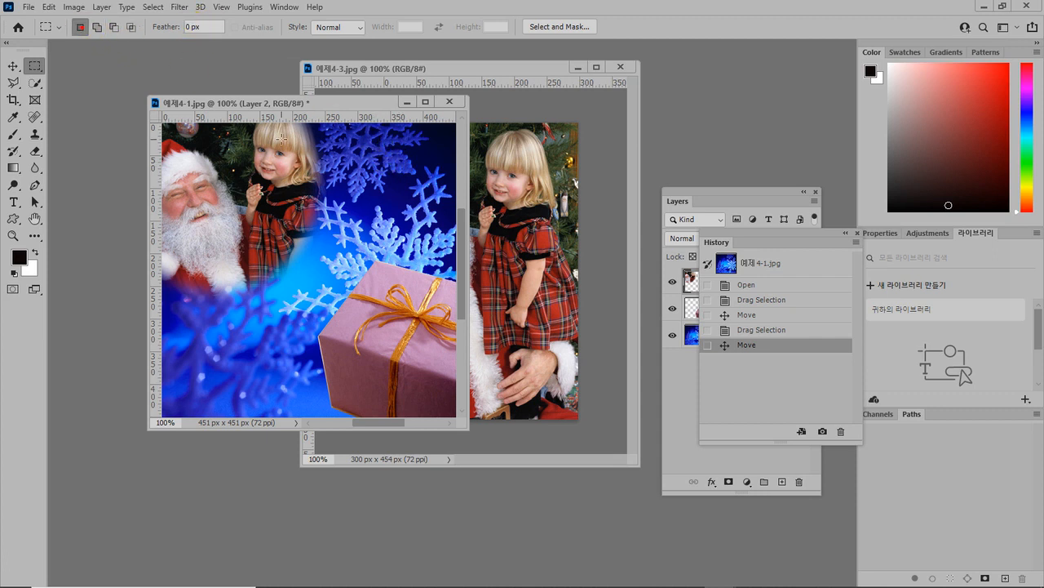
{"action": "mouse_move", "coordinate": [375, 137]}
{"action": "left_mouse_down"}
{"action": "mouse_move", "coordinate": [396, 168]}
{"action": "mouse_move", "coordinate": [404, 215]}
{"action": "left_mouse_up"}
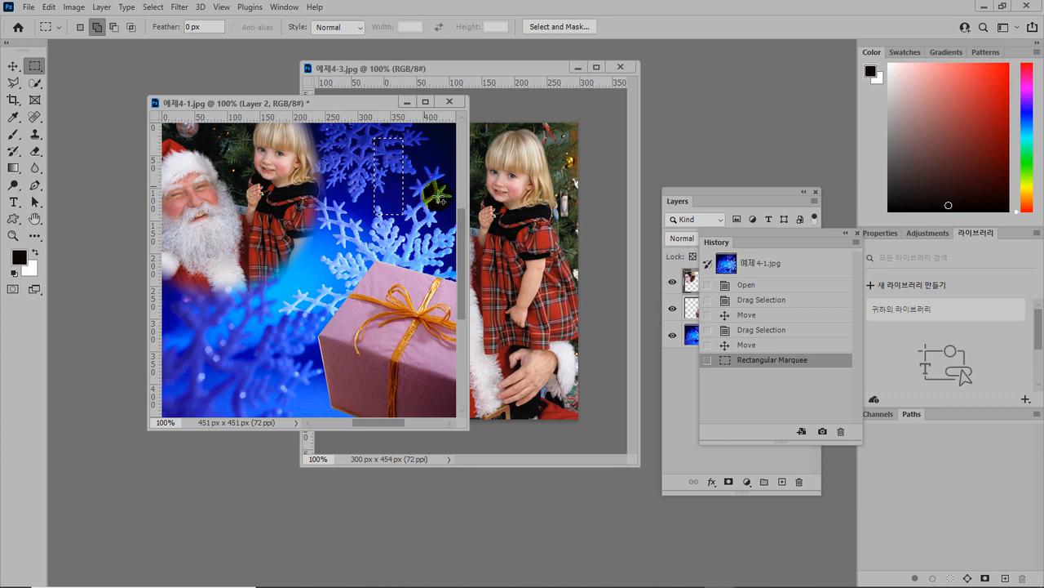
{"action": "left_click_drag", "start_coordinate": [424, 188], "coordinate": [424, 188]}
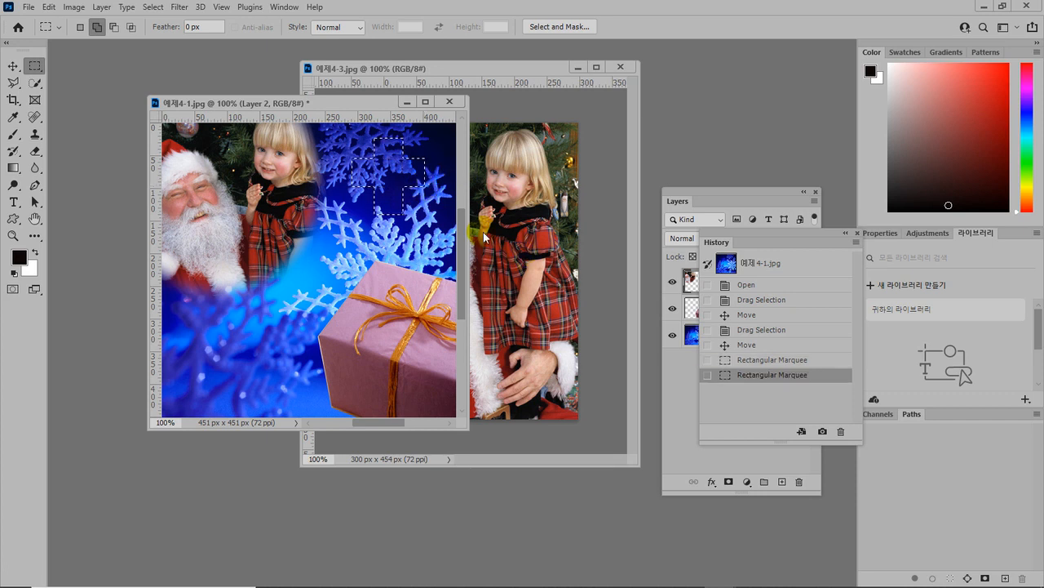
Add a new layer above the Santa layer and set the Stroke color for the cross selection to white (ffffff)
{"action": "left_click", "coordinate": [730, 197]}
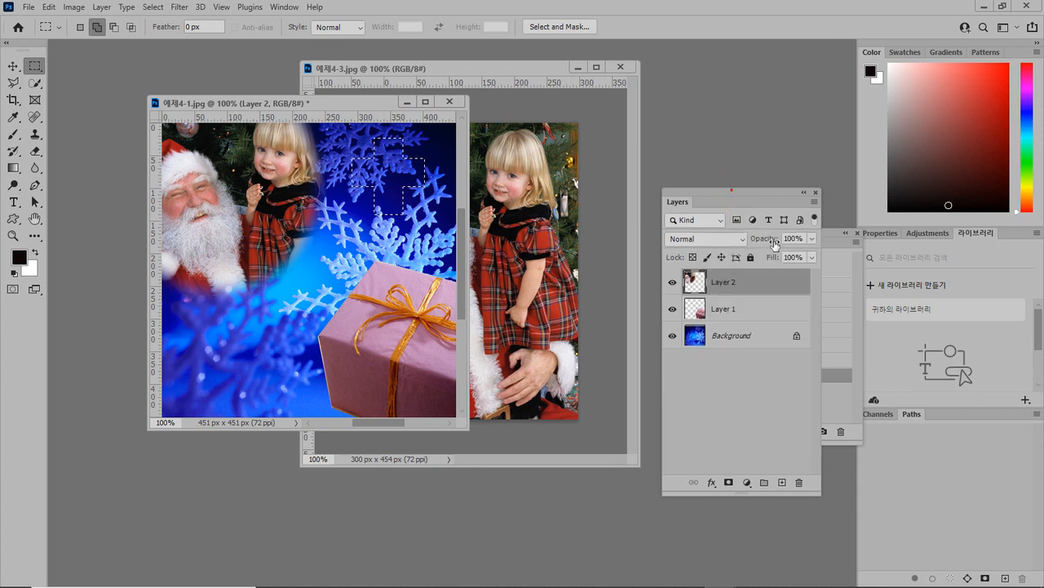
{"action": "left_click", "coordinate": [781, 482]}
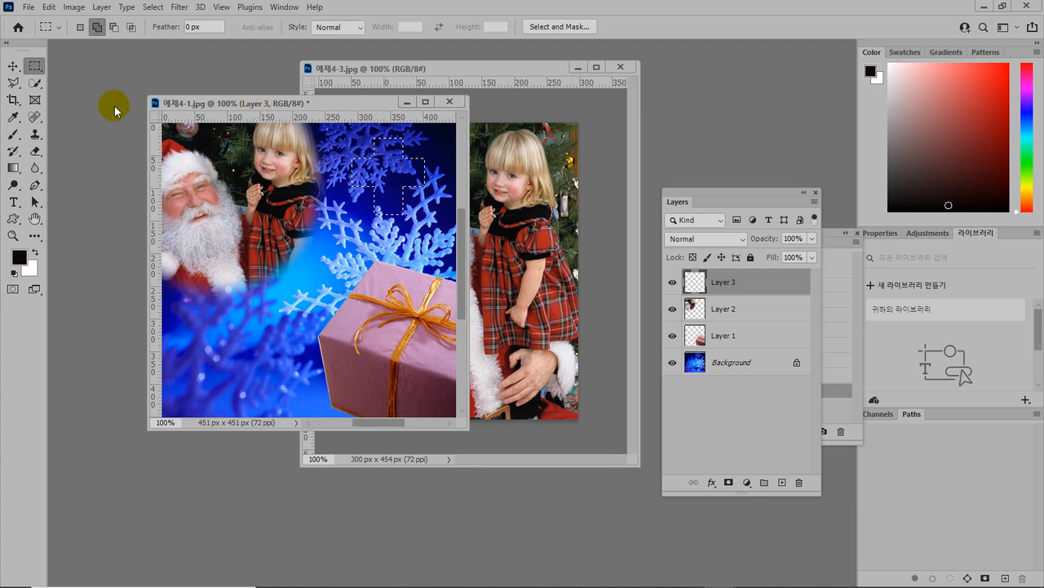
{"action": "left_click", "coordinate": [48, 8]}
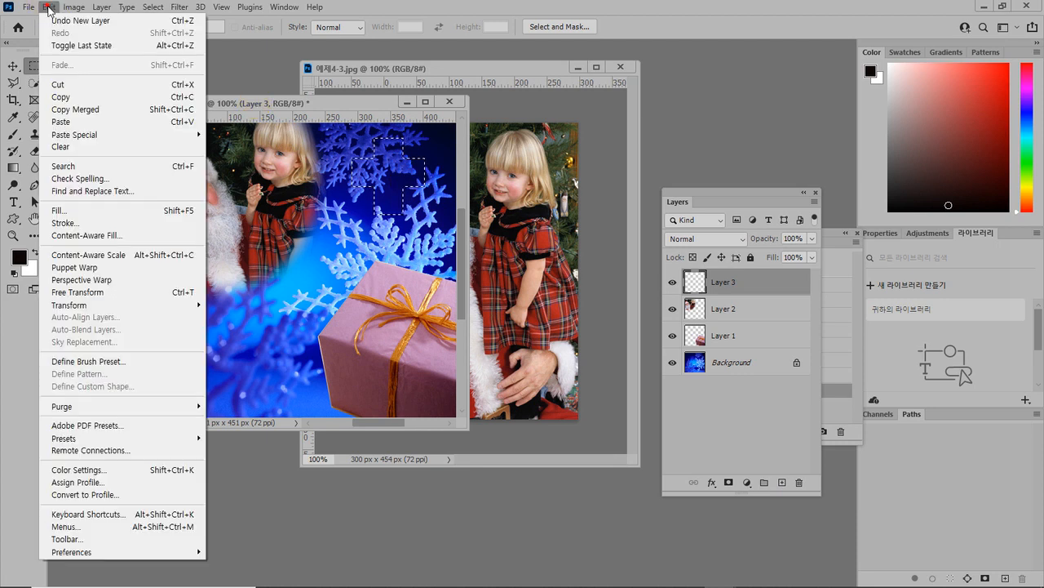
{"action": "left_click", "coordinate": [66, 223]}
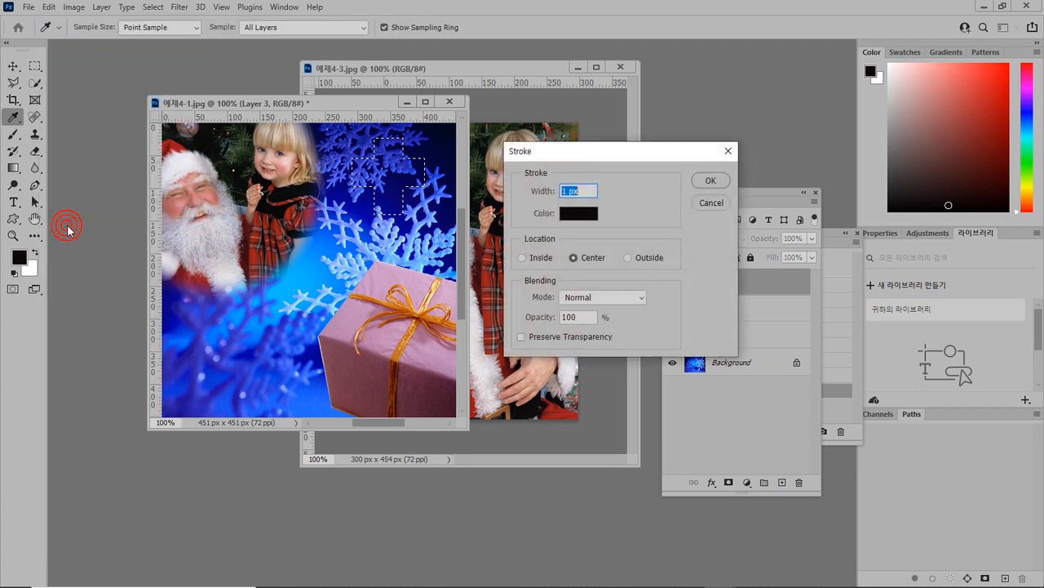
{"action": "left_click", "coordinate": [595, 214]}
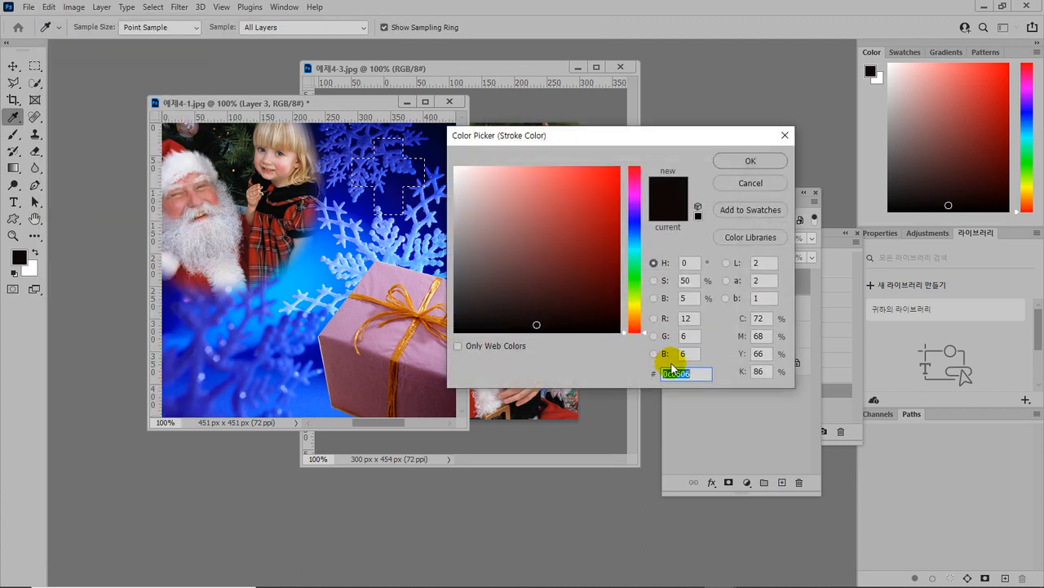
{"action": "left_click", "coordinate": [693, 373]}
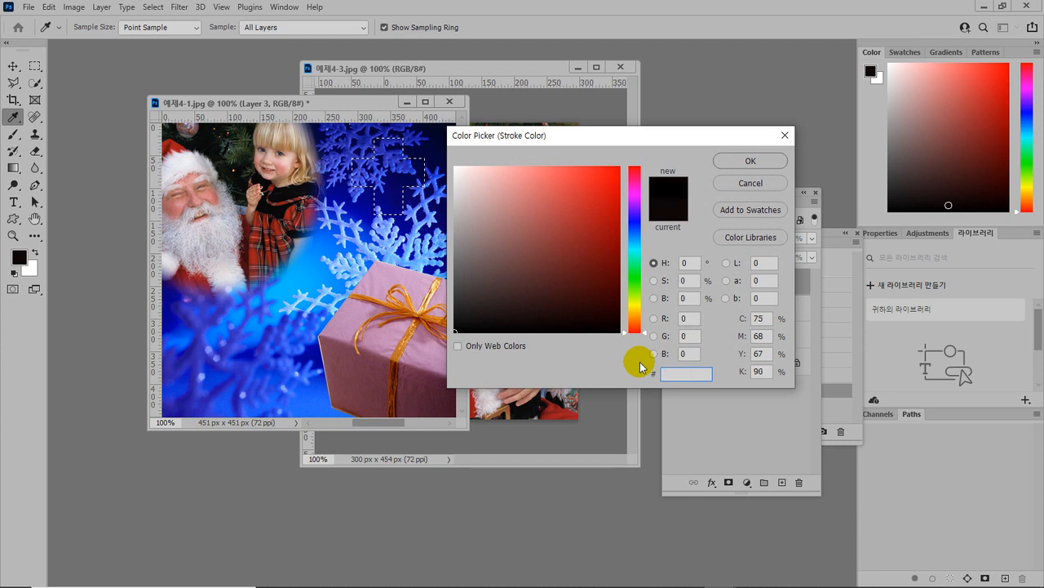
{"action": "type", "text": "ffffff"}
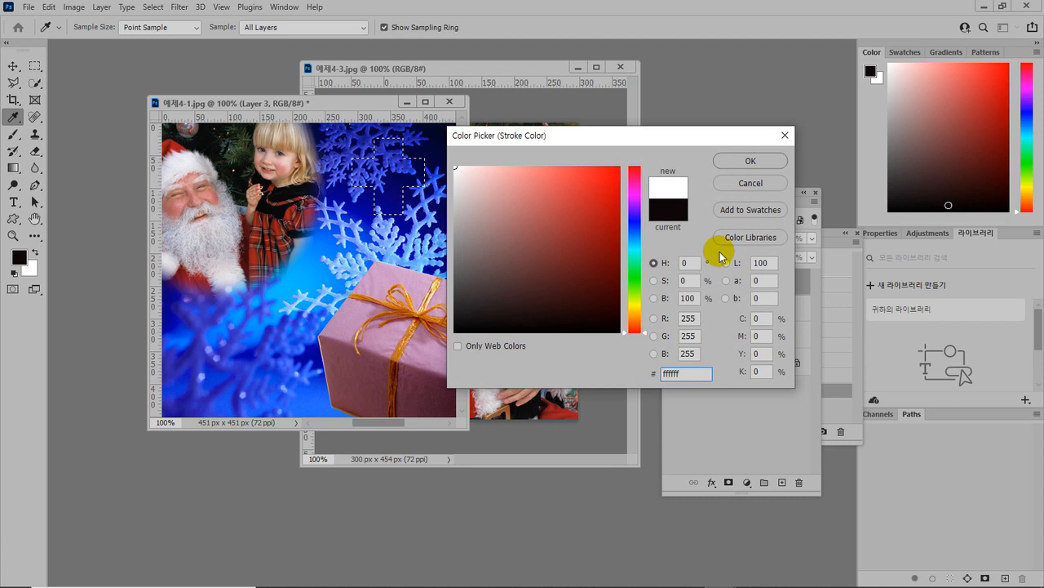
{"action": "left_click", "coordinate": [750, 161]}
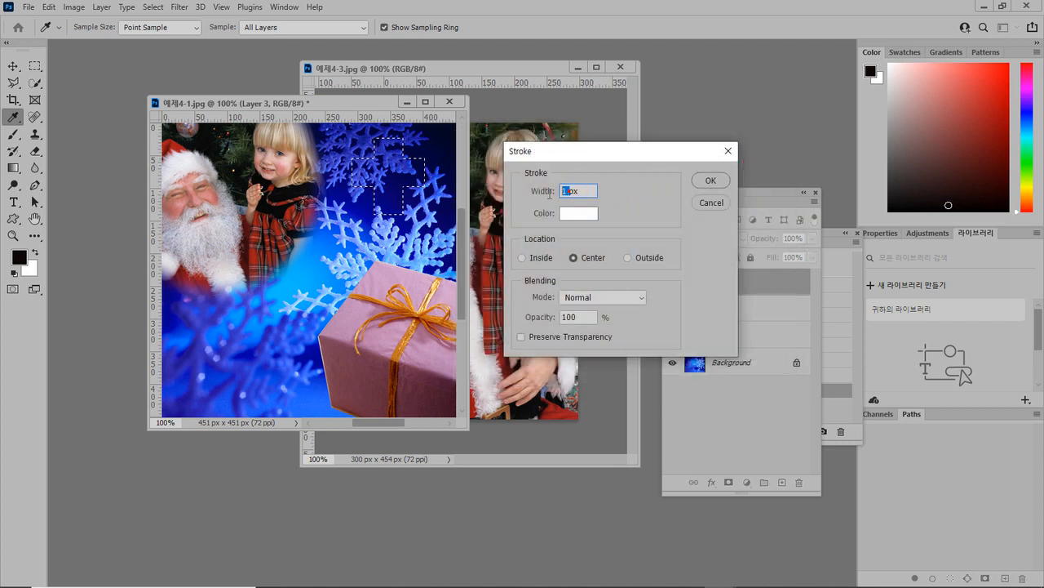
Stroke the cross selection with a 2 px width at the center location and deselect it
{"action": "left_click_drag", "start_coordinate": [570, 190], "coordinate": [552, 193]}
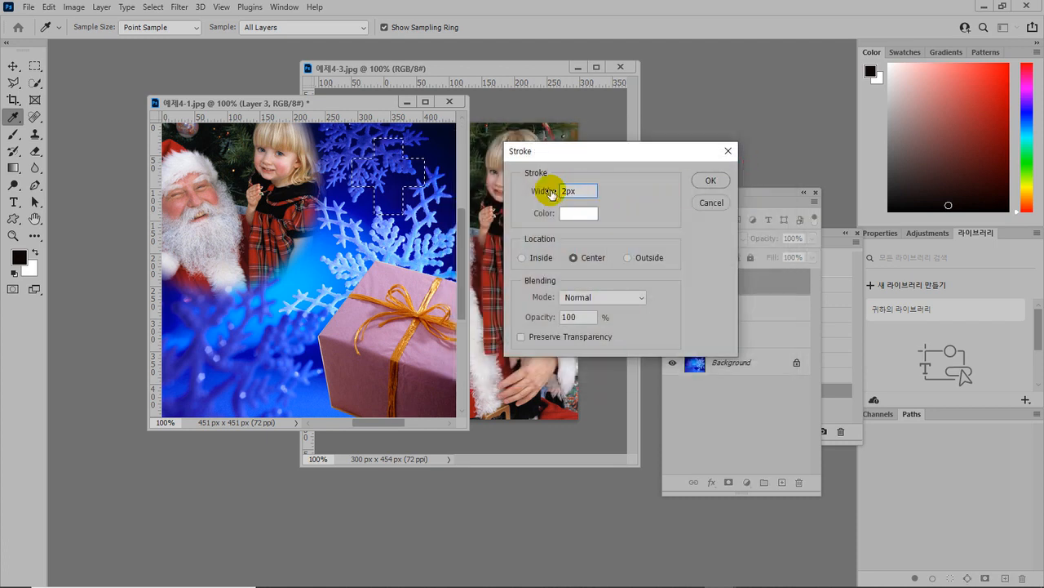
{"action": "left_click", "coordinate": [706, 181]}
{"action": "key", "text": "m"}
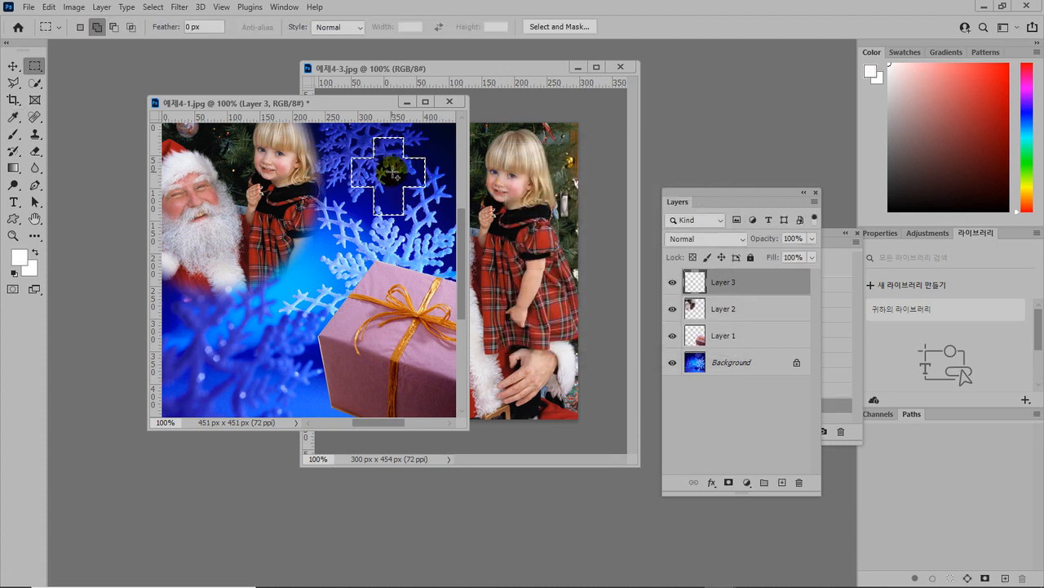
{"action": "key", "text": "ctrl+d"}
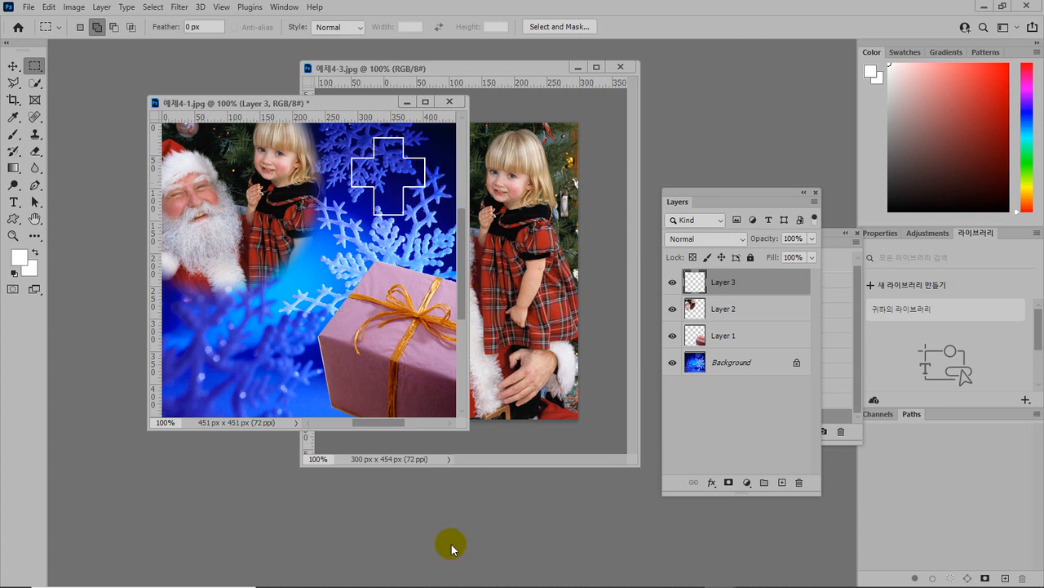
Switch to PowerPoint, start the slide show at the 예제4 slide to compare the result image, and advance to 문제1
{"action": "mouse_move", "coordinate": [529, 581]}
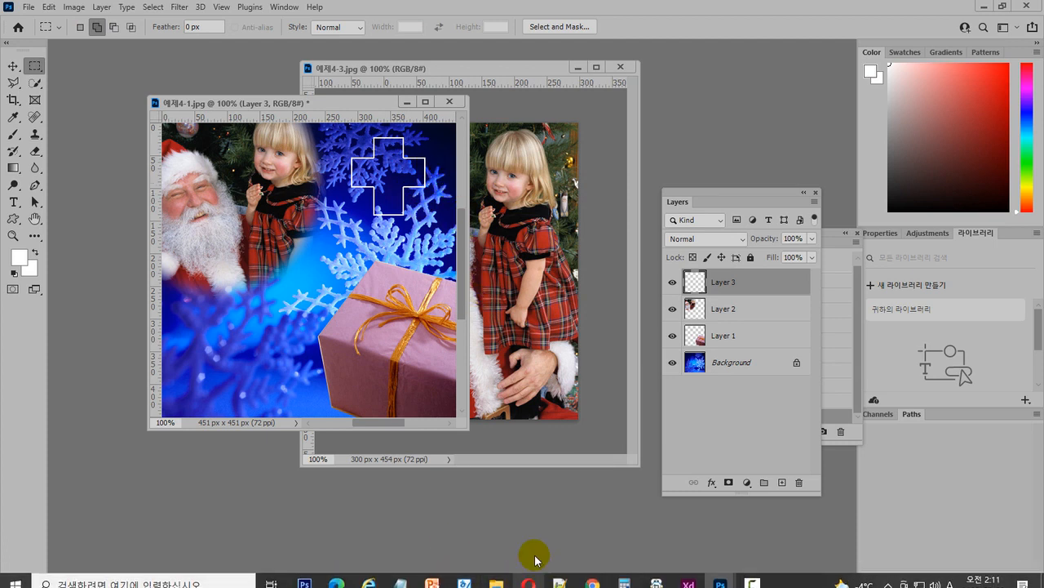
{"action": "left_click", "coordinate": [431, 579]}
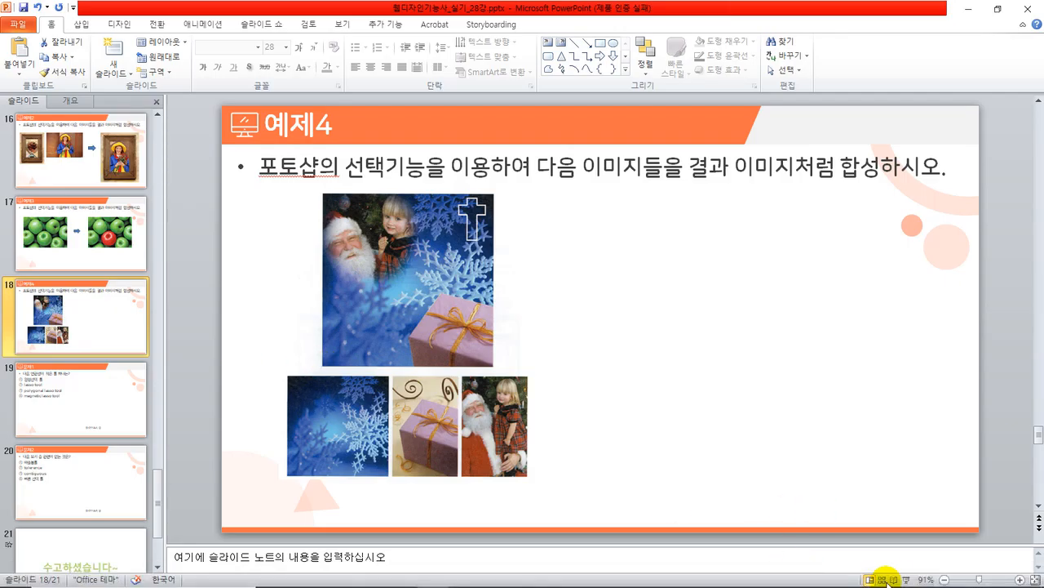
{"action": "left_click", "coordinate": [906, 579]}
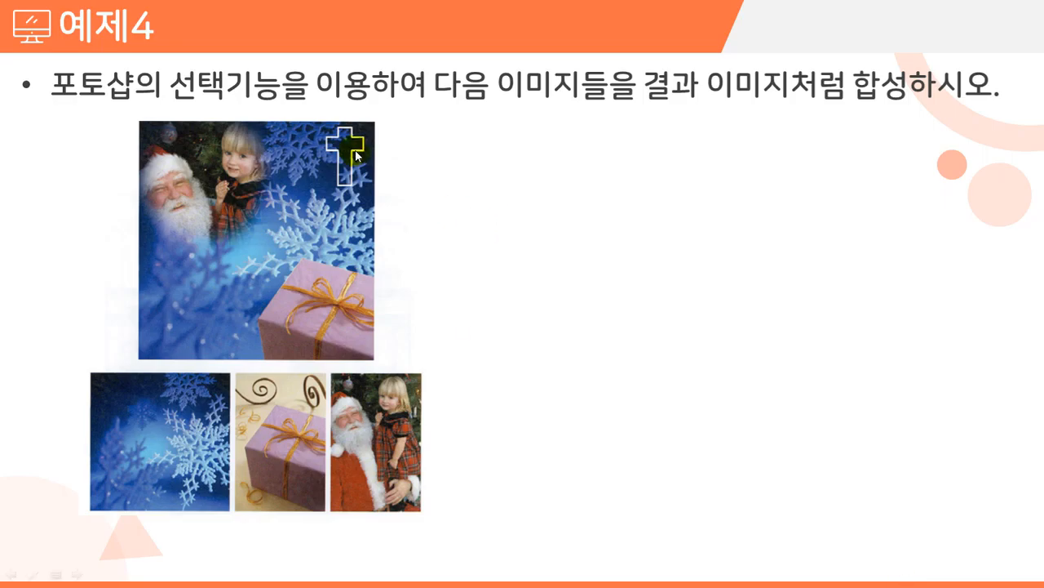
{"action": "left_click", "coordinate": [569, 390]}
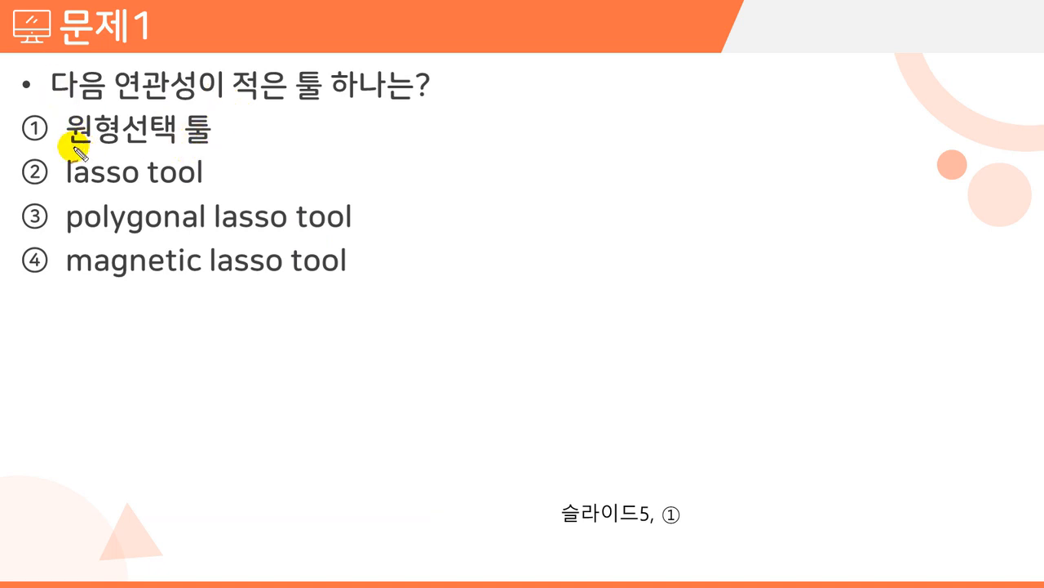
Mark lasso options ② to ④ together with the pen on the 문제1 slide, mark option ① separately, and leave pen mode
{"action": "key", "text": "ctrl+p"}
{"action": "mouse_move", "coordinate": [64, 161]}
{"action": "left_mouse_down"}
{"action": "mouse_move", "coordinate": [55, 197]}
{"action": "mouse_move", "coordinate": [66, 251]}
{"action": "left_mouse_up"}
{"action": "mouse_move", "coordinate": [54, 141]}
{"action": "left_mouse_down"}
{"action": "mouse_move", "coordinate": [51, 123]}
{"action": "mouse_move", "coordinate": [55, 137]}
{"action": "left_mouse_up"}
{"action": "key", "text": "Escape"}
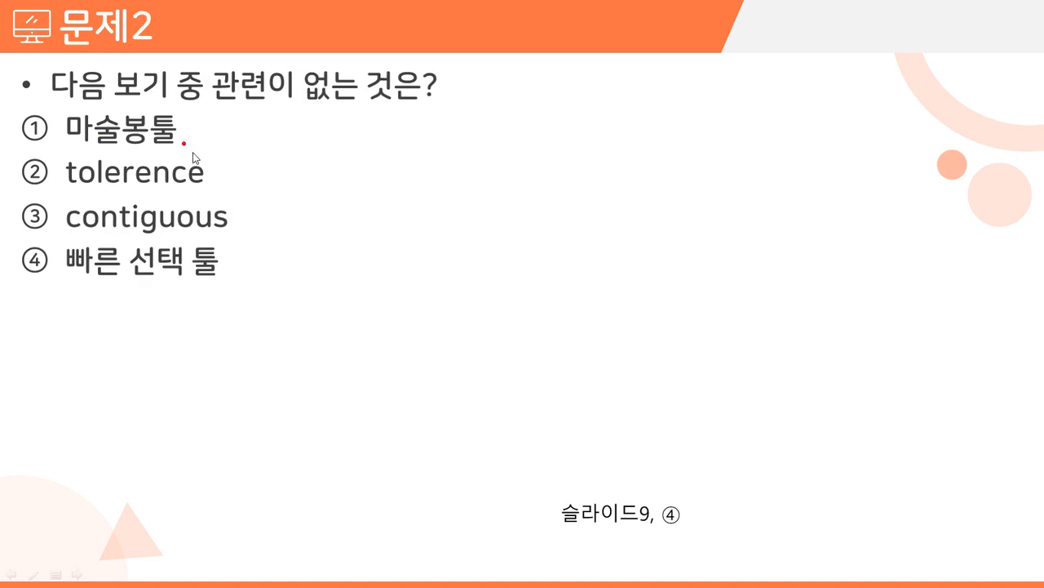
Bracket options ① to ③ with the pen on the 문제2 slide, mark option ④, and advance to the closing slide
{"action": "key", "text": "ctrl+p"}
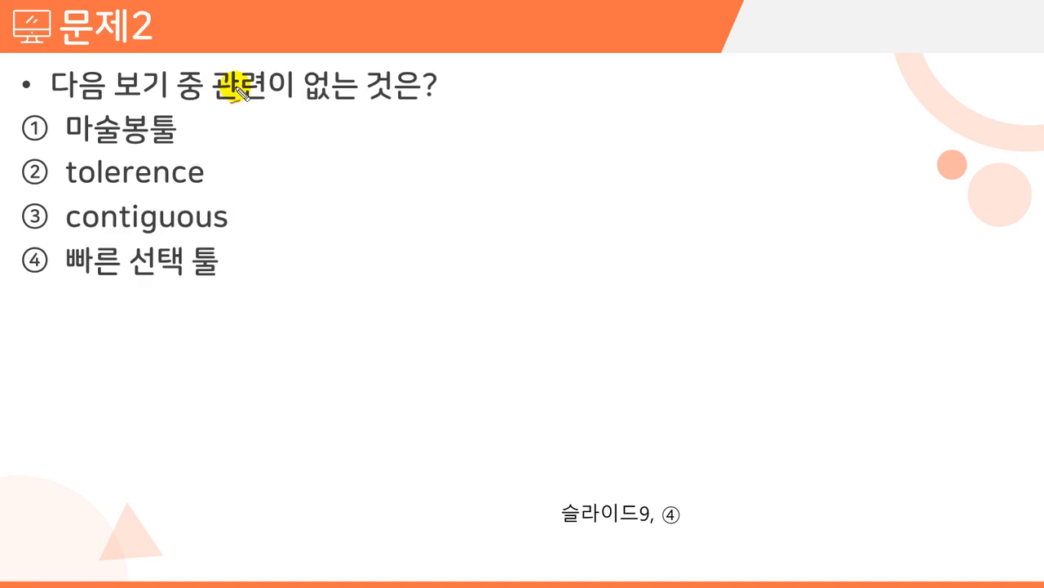
{"action": "mouse_move", "coordinate": [193, 116]}
{"action": "left_mouse_down"}
{"action": "mouse_move", "coordinate": [221, 147]}
{"action": "mouse_move", "coordinate": [220, 221]}
{"action": "left_mouse_up"}
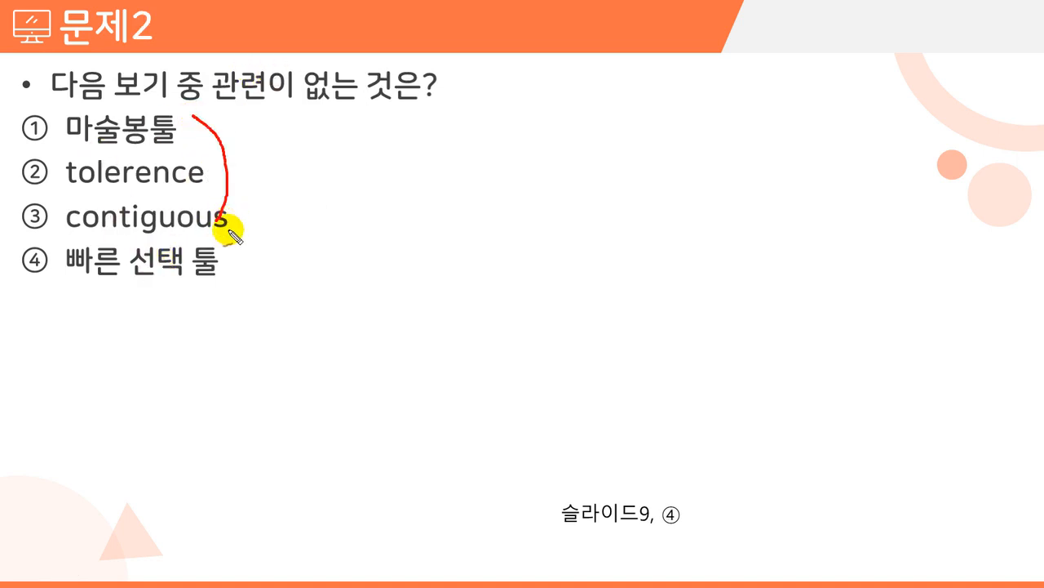
{"action": "left_click_drag", "start_coordinate": [17, 250], "coordinate": [50, 227]}
{"action": "key", "text": "Escape"}
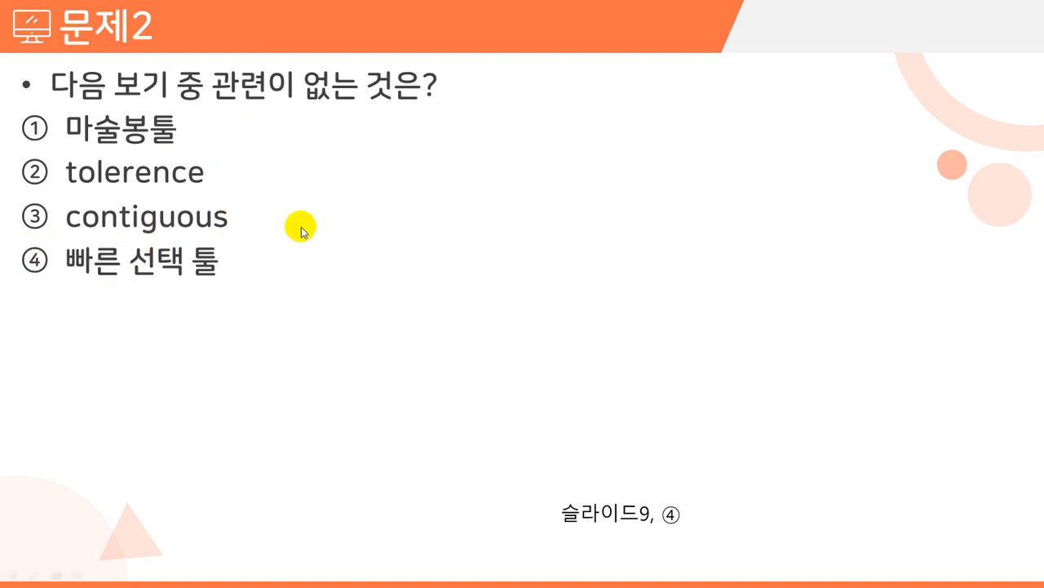
{"action": "left_click", "coordinate": [430, 255]}
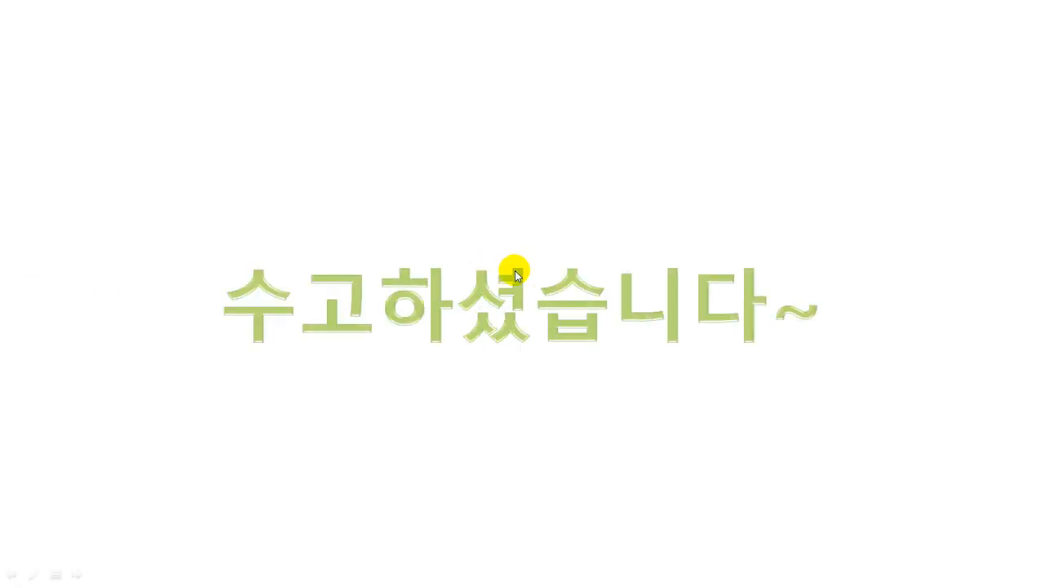